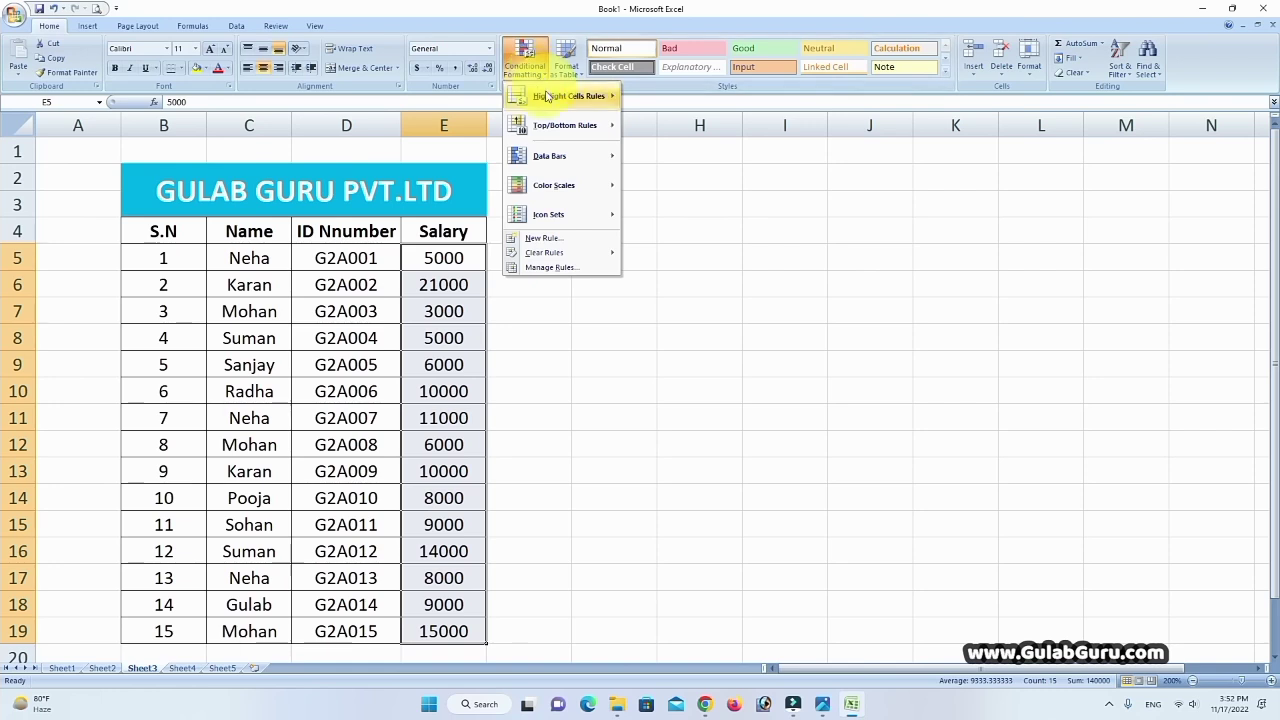
Highlight the selected salary cells that are less than 6000 using Light Red Fill with Dark Red Text.
{"action": "mouse_move", "coordinate": [555, 95]}
{"action": "left_click", "coordinate": [660, 128]}
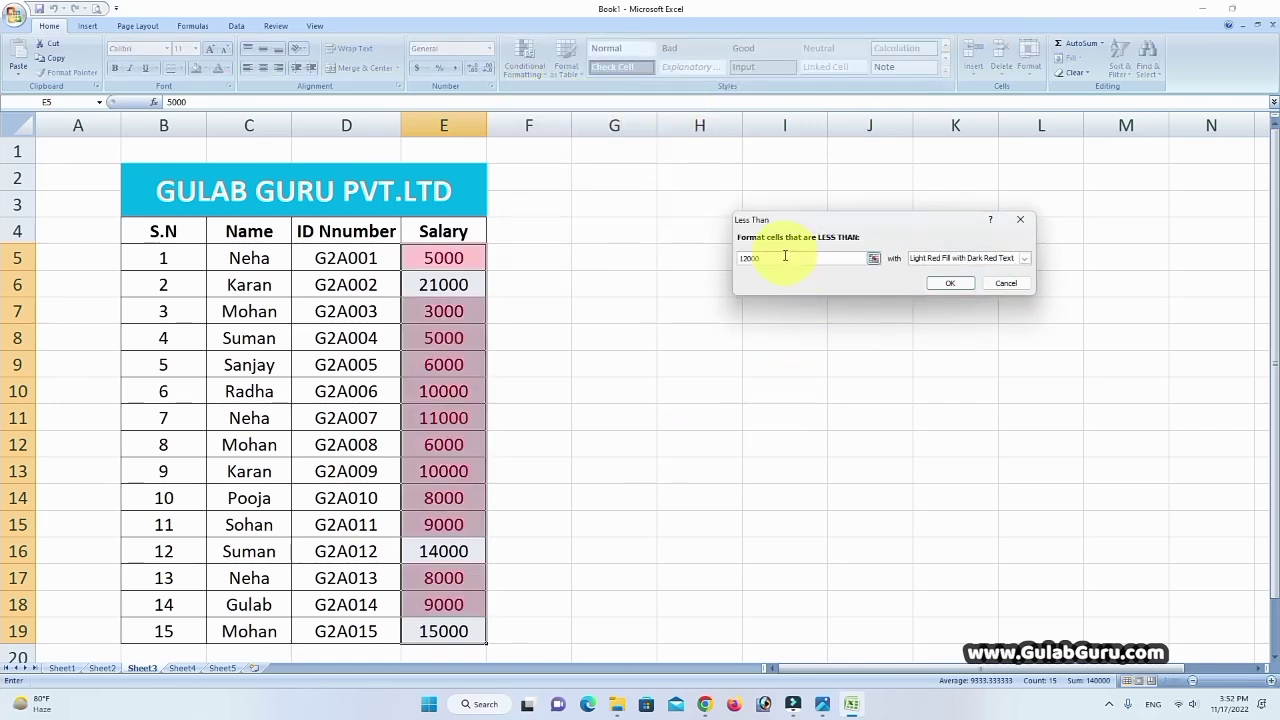
{"action": "left_click_drag", "start_coordinate": [774, 259], "coordinate": [700, 260]}
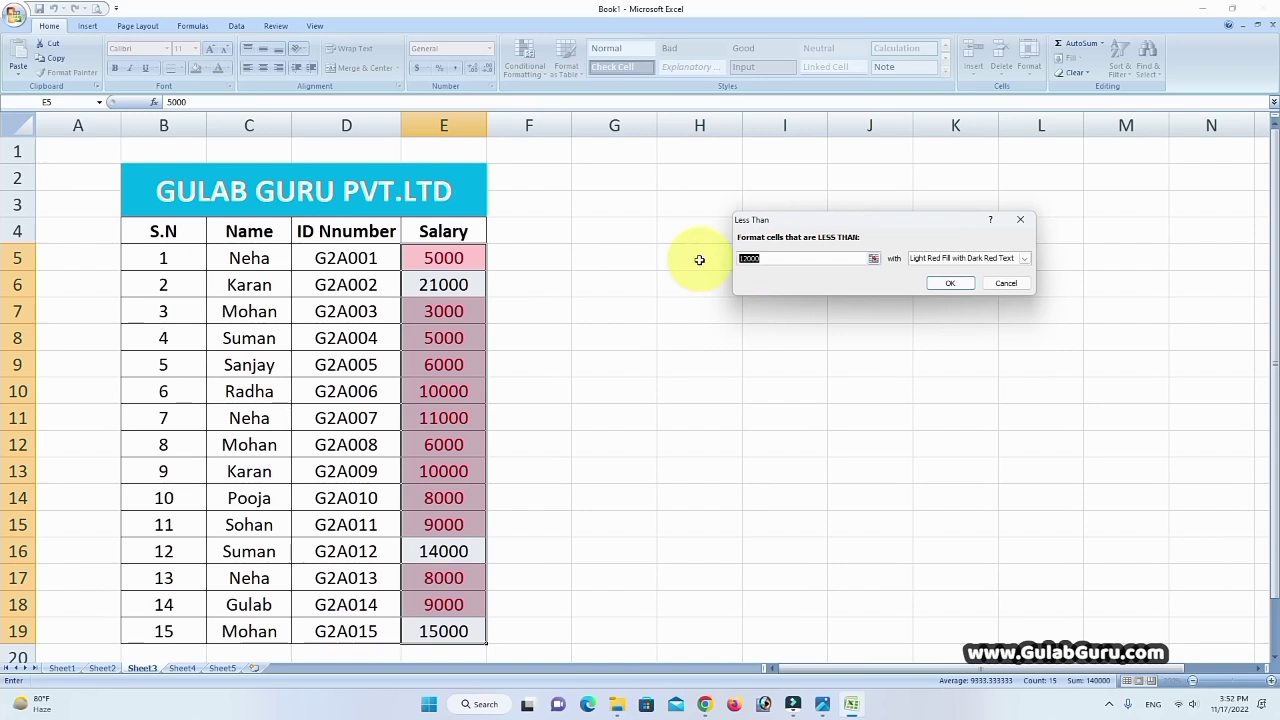
{"action": "type", "text": "6000"}
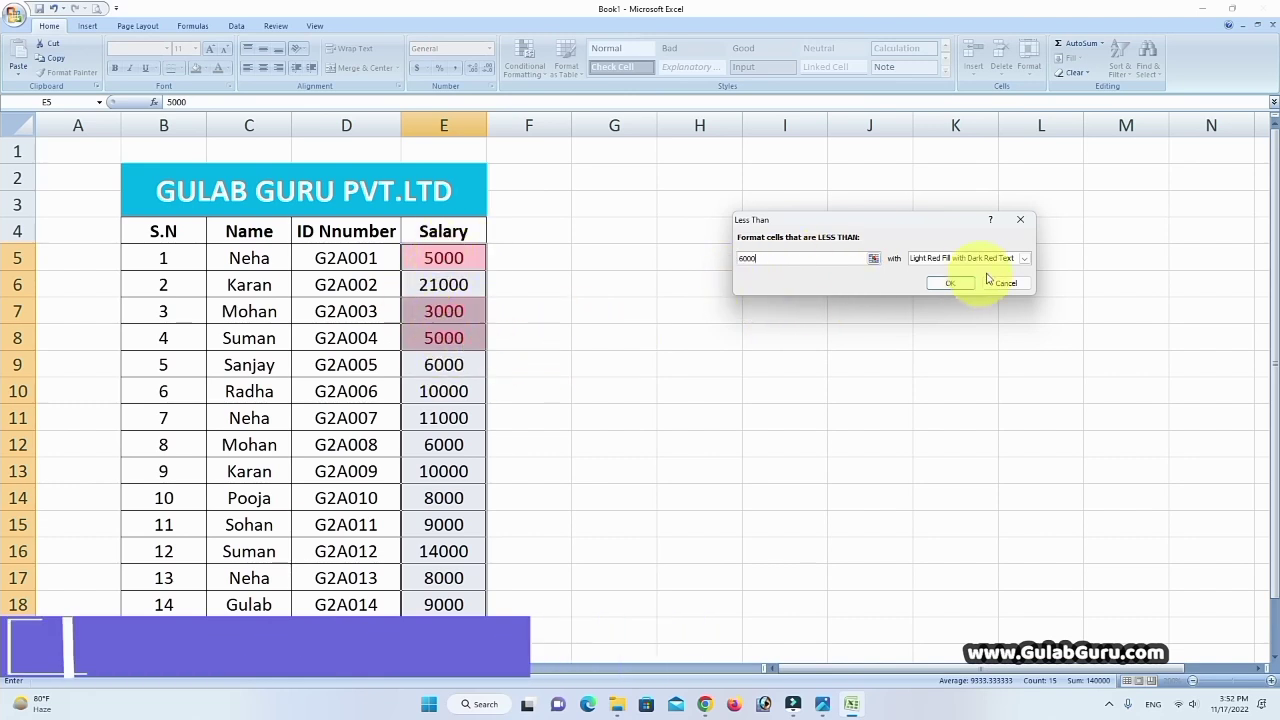
{"action": "left_click", "coordinate": [950, 285]}
{"action": "left_click", "coordinate": [699, 337]}
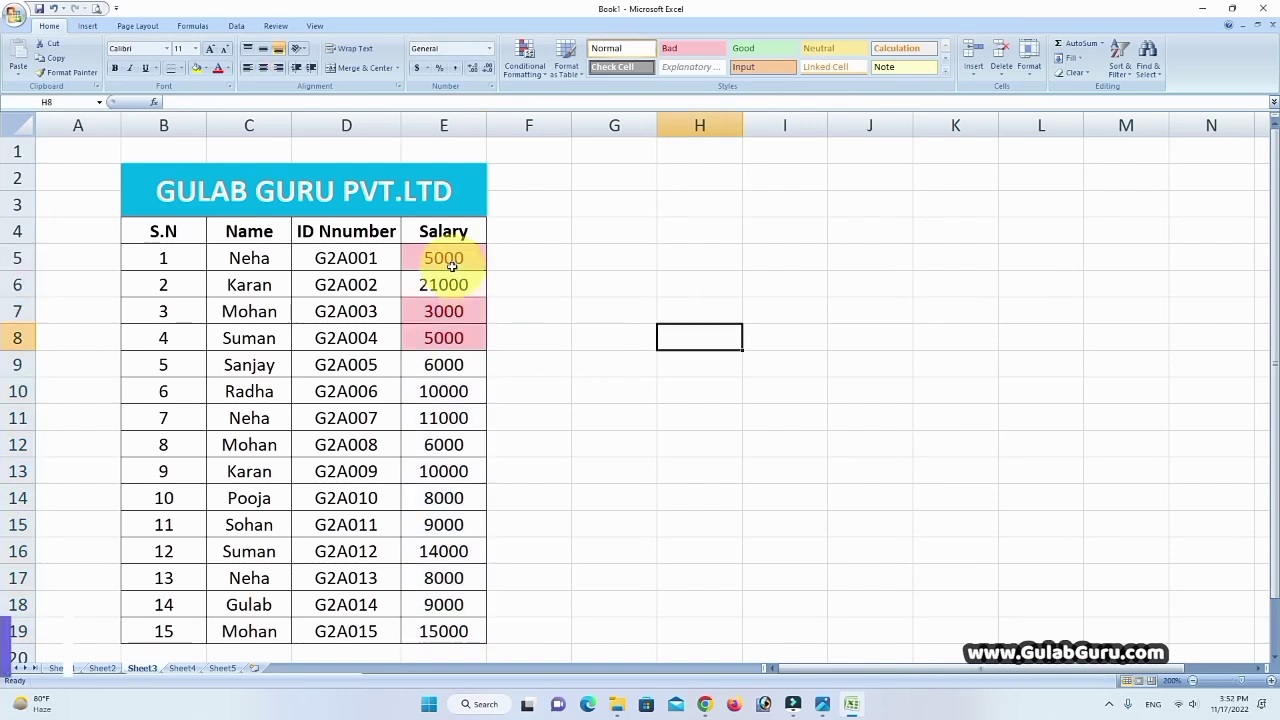
Change the salary in cell E11 to 5000 to test the highlighting rule.
{"action": "left_click", "coordinate": [443, 420]}
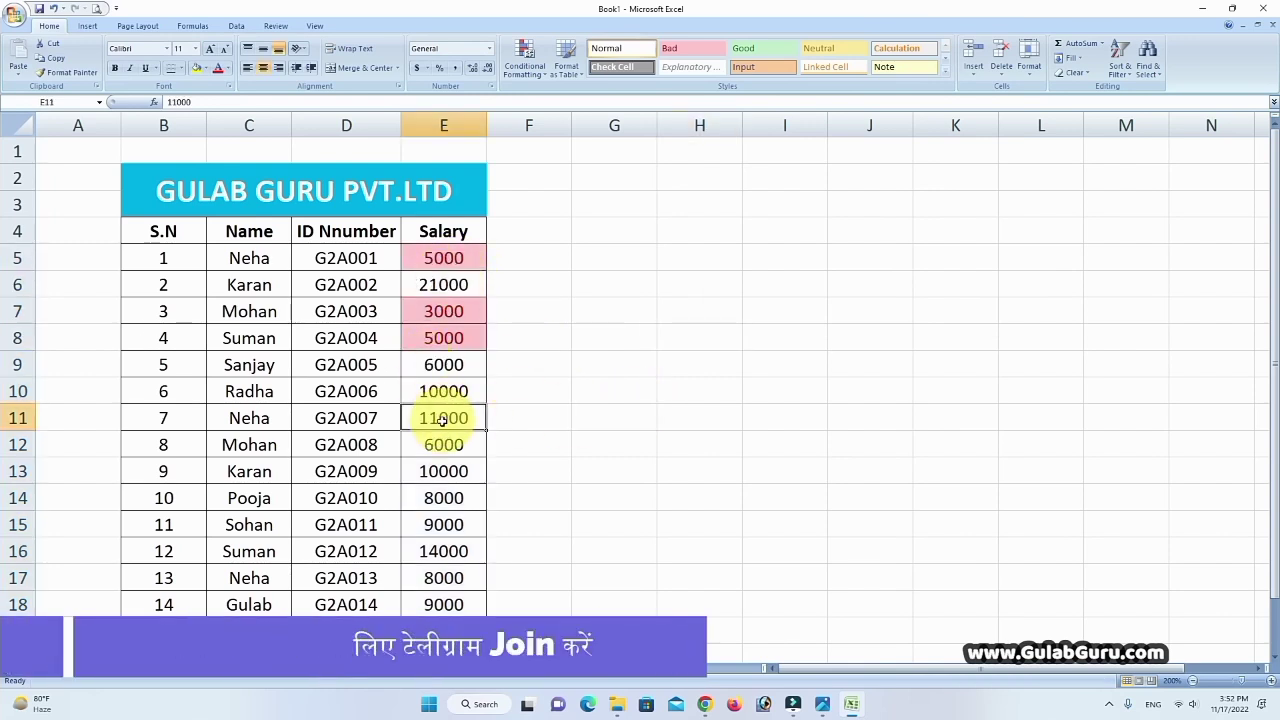
{"action": "type", "text": "500"}
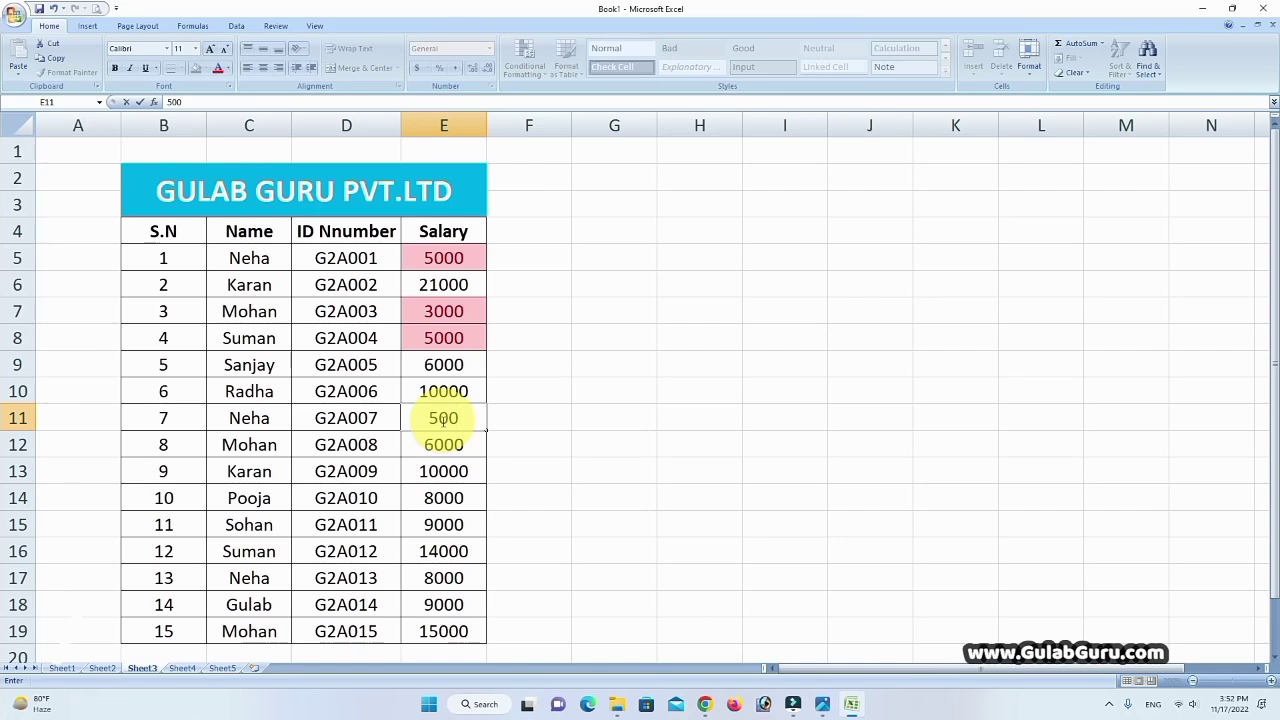
{"action": "type", "text": "0"}
{"action": "left_click", "coordinate": [643, 434]}
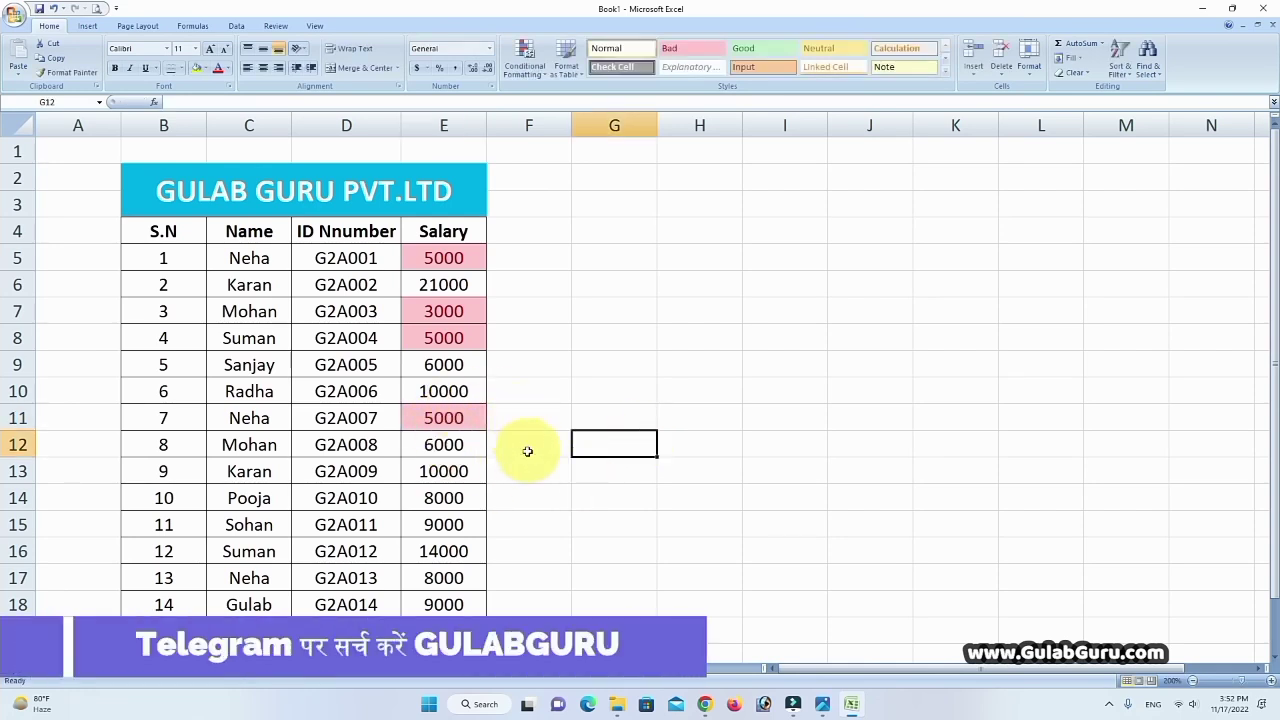
Clear the conditional formatting from the salary cells E5:E19.
{"action": "left_click_drag", "start_coordinate": [443, 252], "coordinate": [440, 631]}
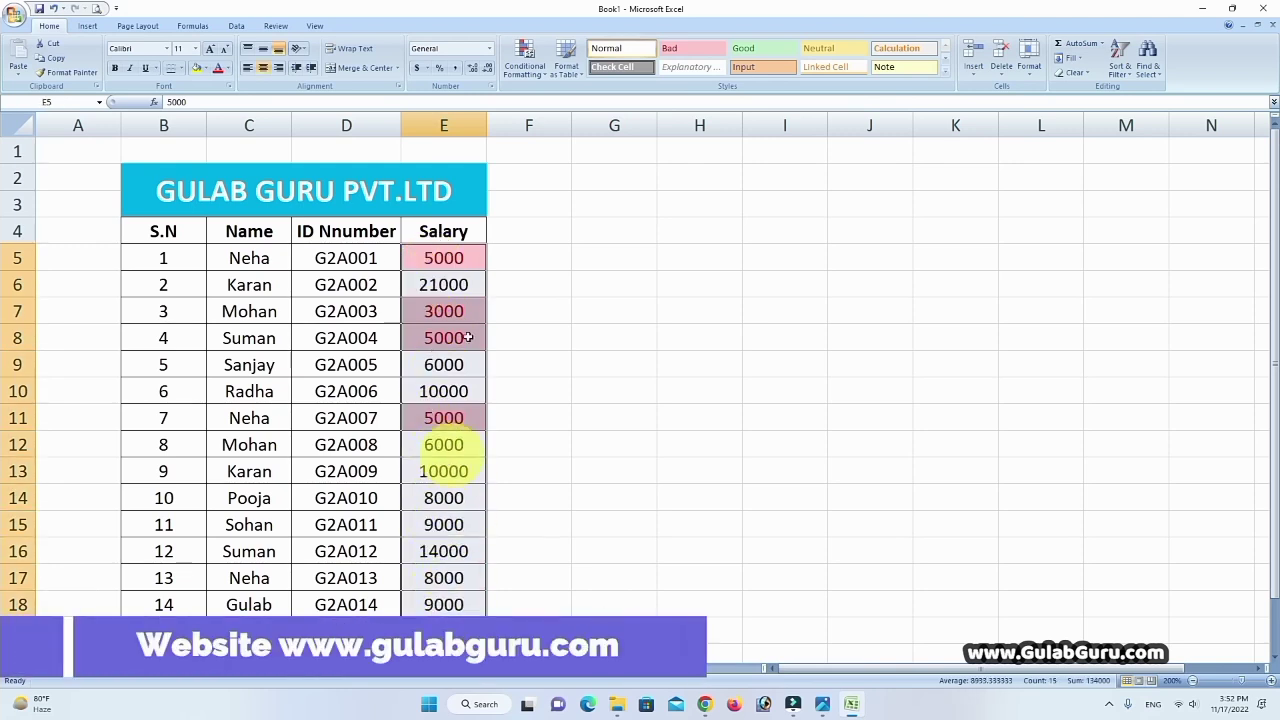
{"action": "left_click", "coordinate": [538, 72]}
{"action": "mouse_move", "coordinate": [560, 96]}
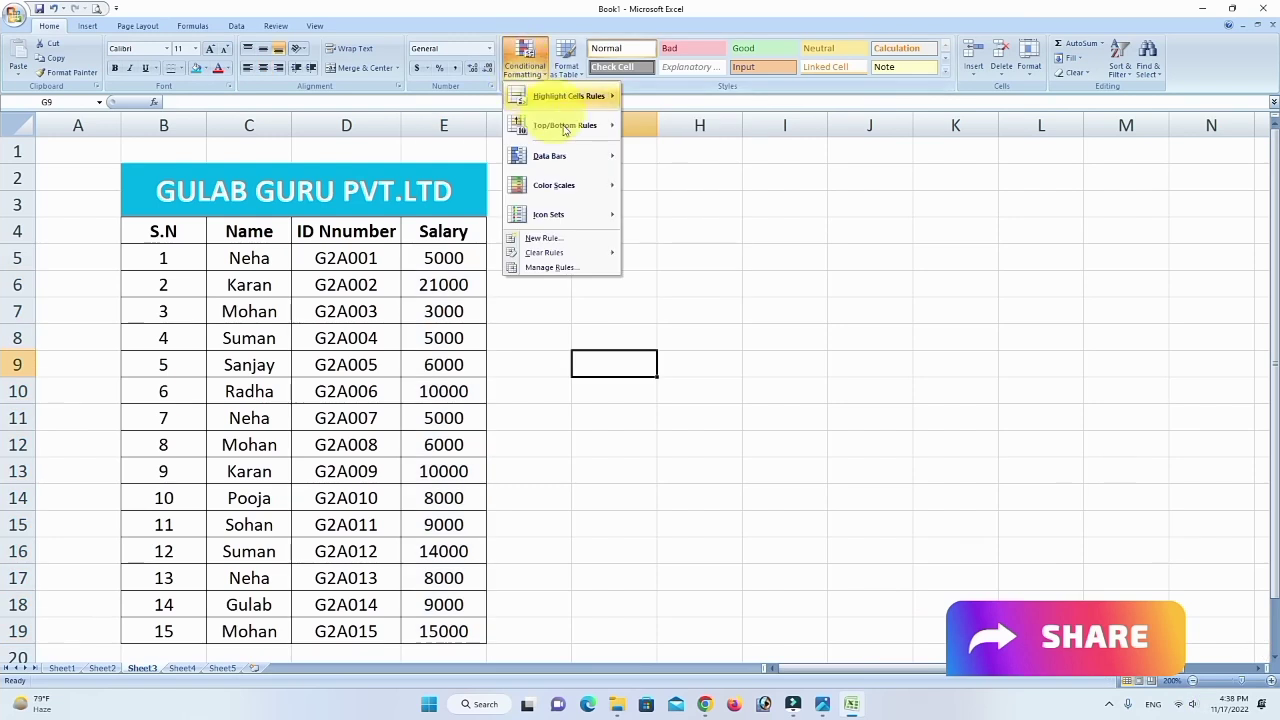
{"action": "mouse_move", "coordinate": [573, 104]}
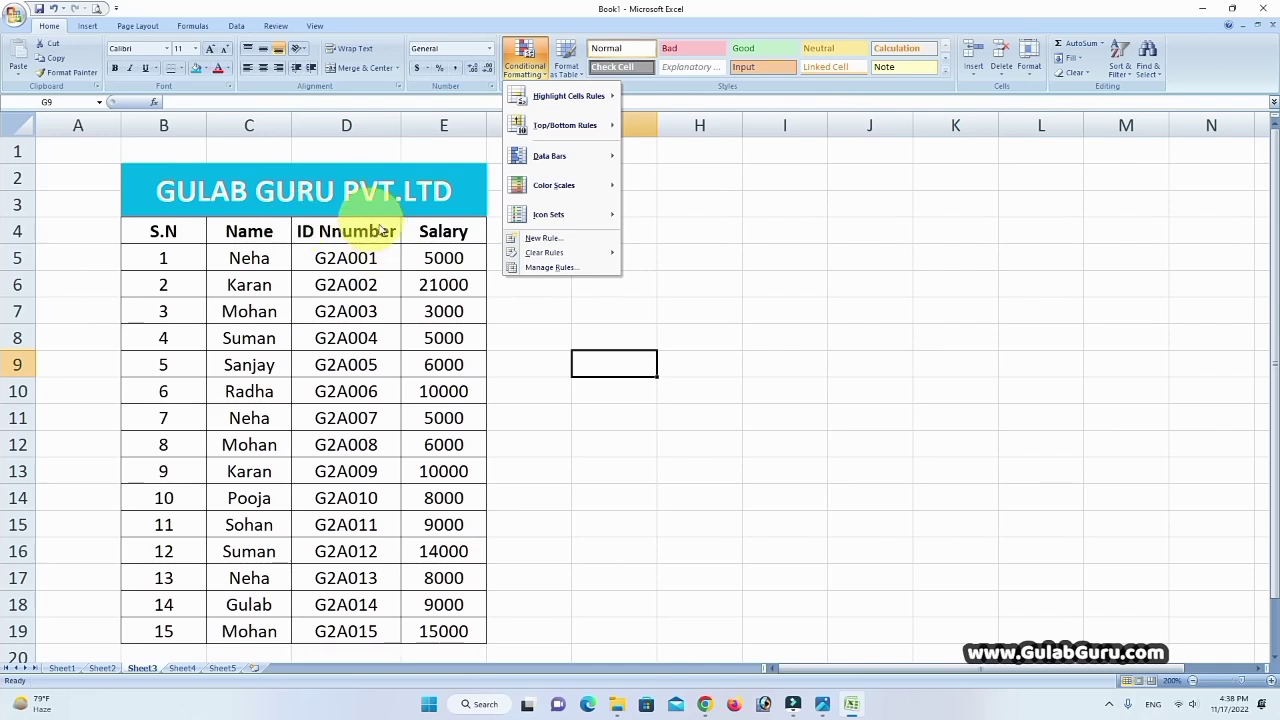
{"action": "left_click", "coordinate": [518, 380]}
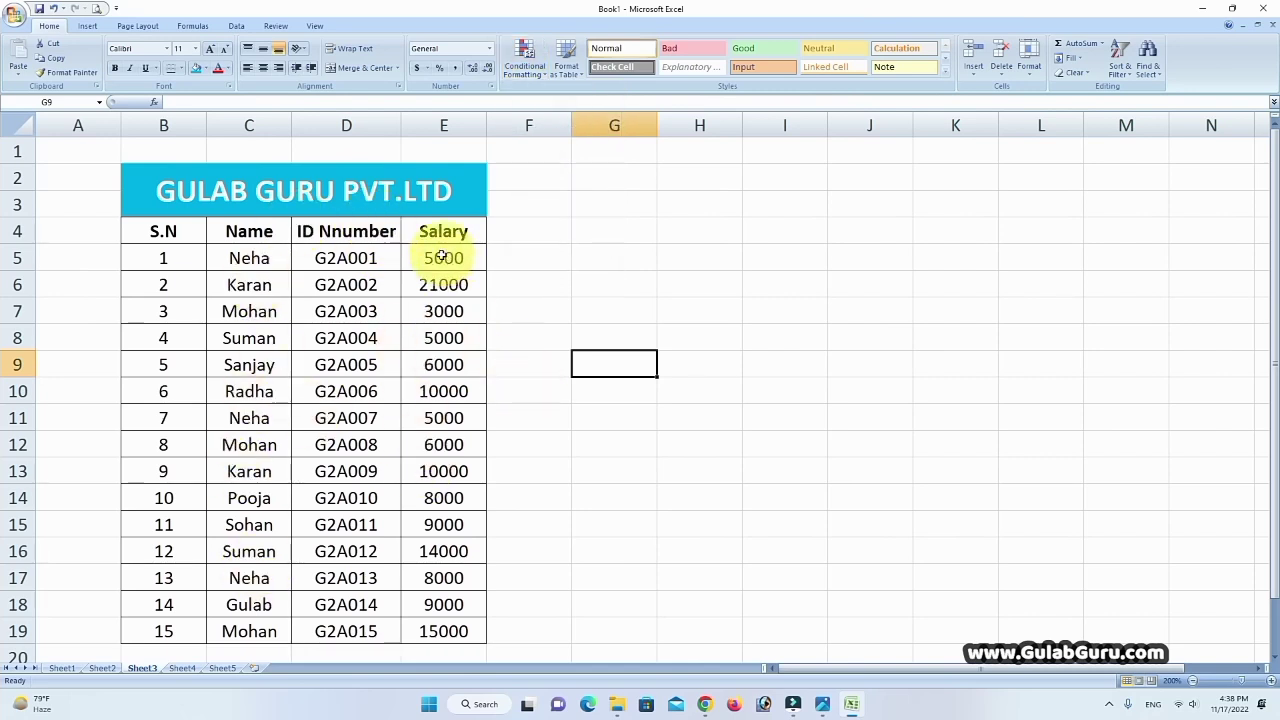
Create a Between highlight rule for the salary cells E5:E19 with limits 5000 and 10000.
{"action": "left_click_drag", "start_coordinate": [443, 257], "coordinate": [443, 625]}
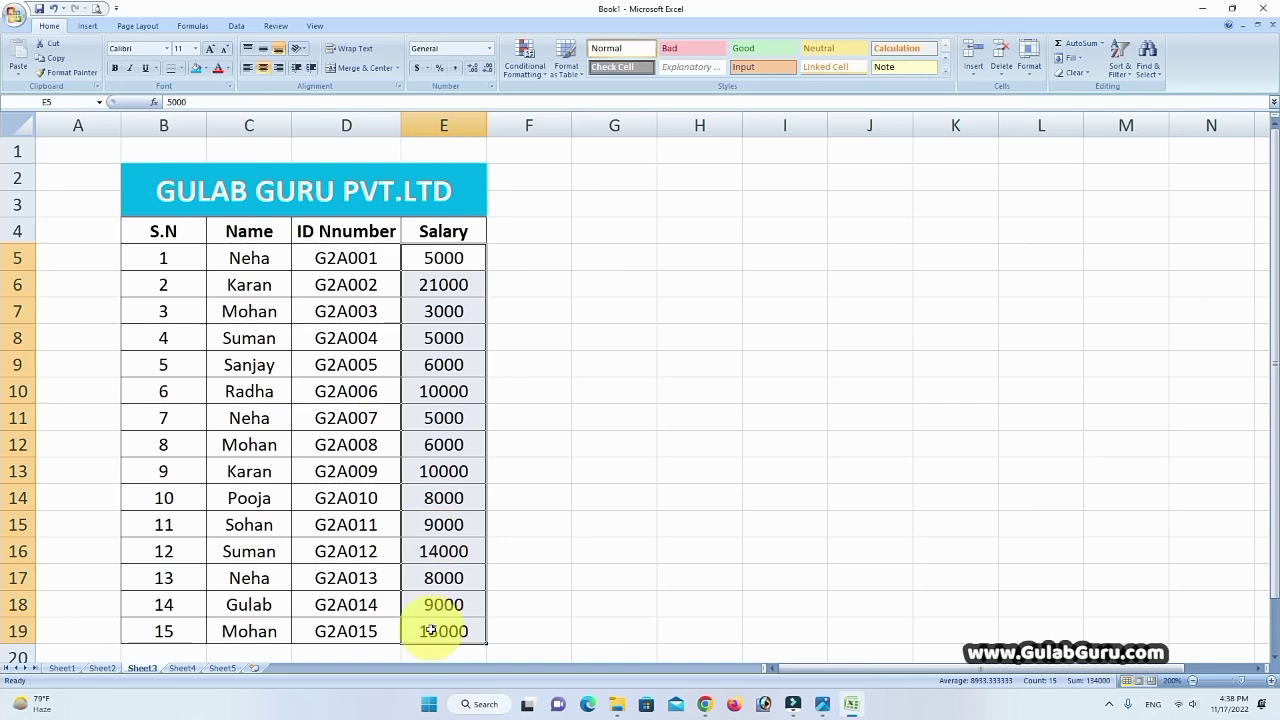
{"action": "left_click", "coordinate": [525, 58]}
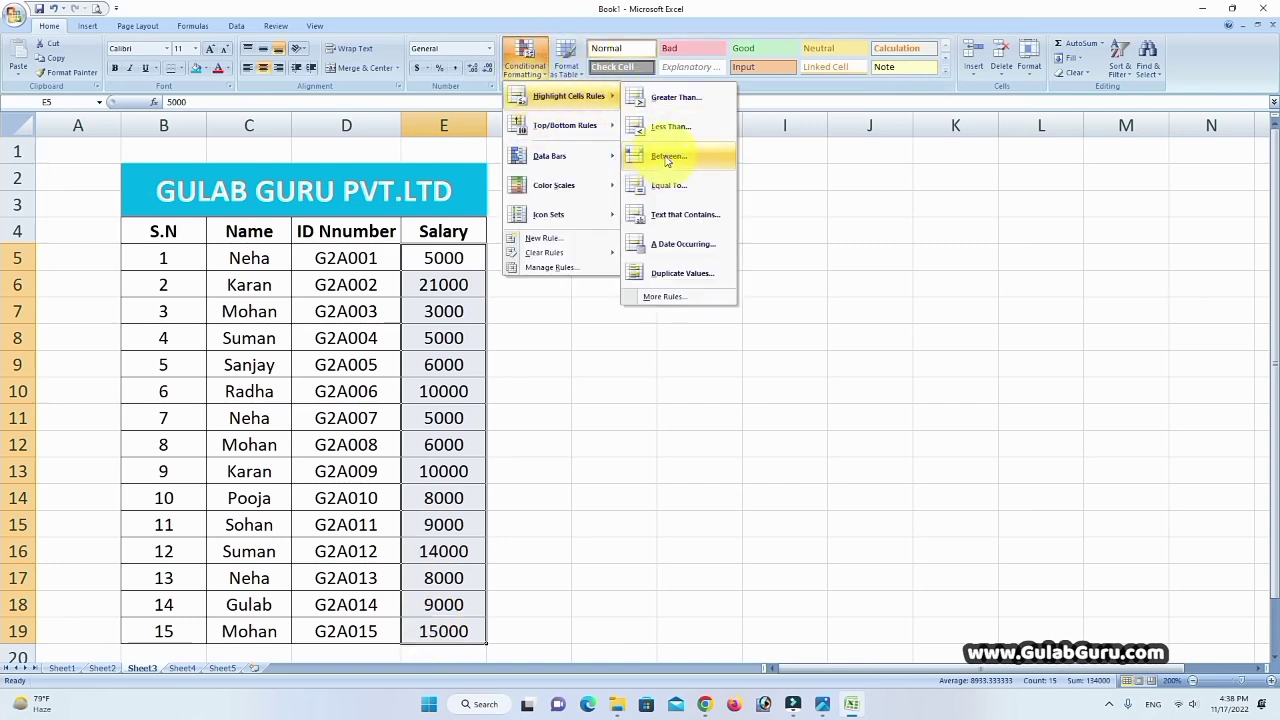
{"action": "left_click", "coordinate": [667, 157]}
{"action": "left_click_drag", "start_coordinate": [685, 220], "coordinate": [807, 272]}
{"action": "left_click", "coordinate": [666, 307]}
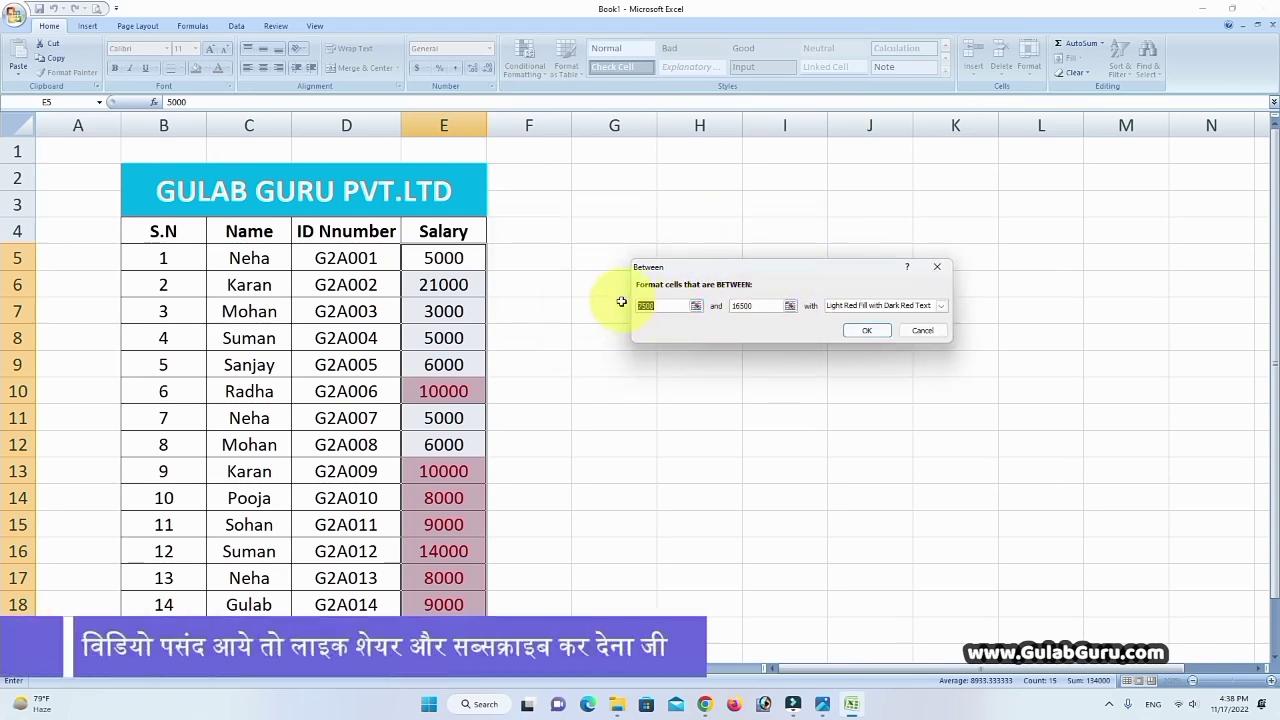
{"action": "type", "text": "500"}
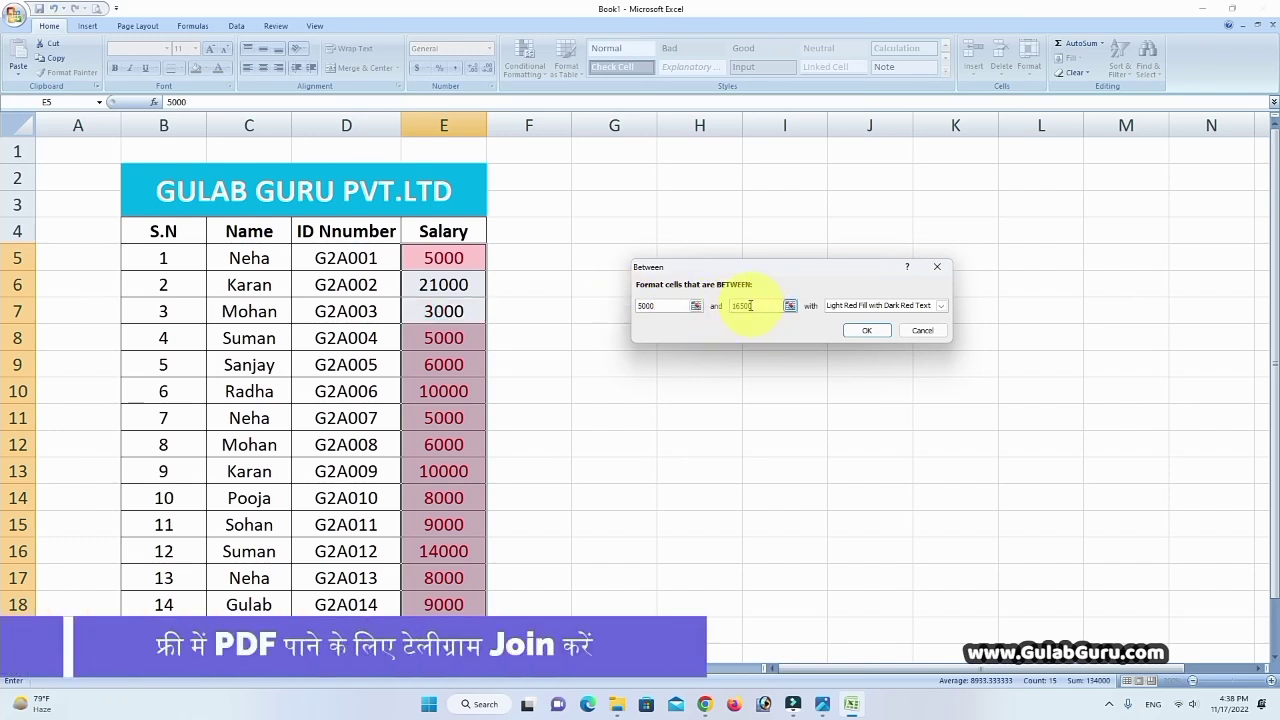
{"action": "type", "text": "1"}
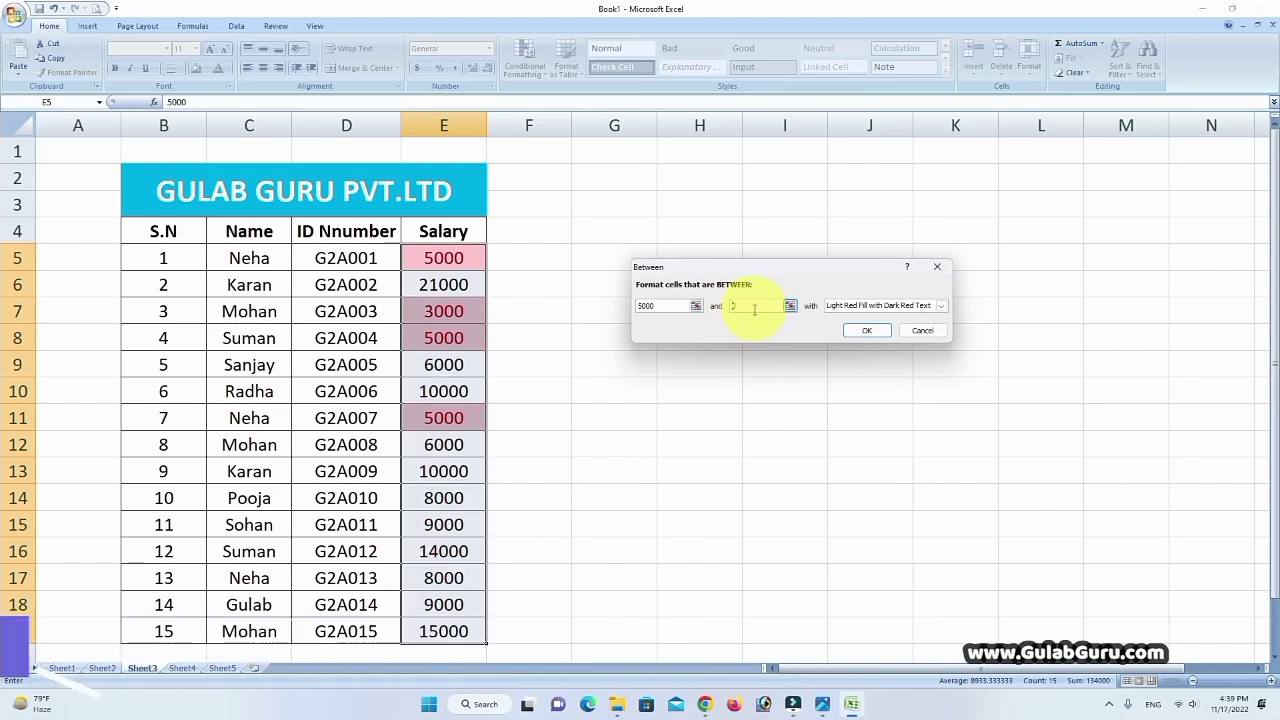
{"action": "type", "text": "0000"}
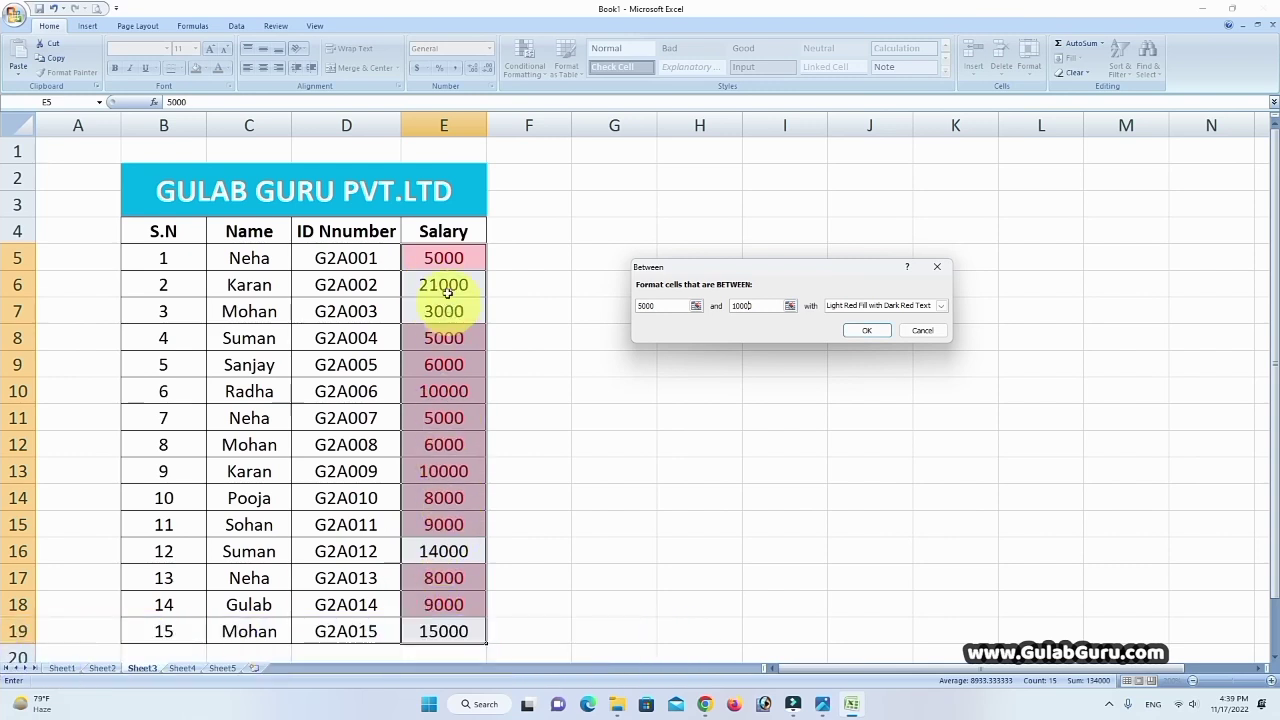
Set the Between rule's format to Yellow Fill with Dark Yellow Text and apply it.
{"action": "left_click", "coordinate": [941, 305]}
{"action": "left_click", "coordinate": [850, 327]}
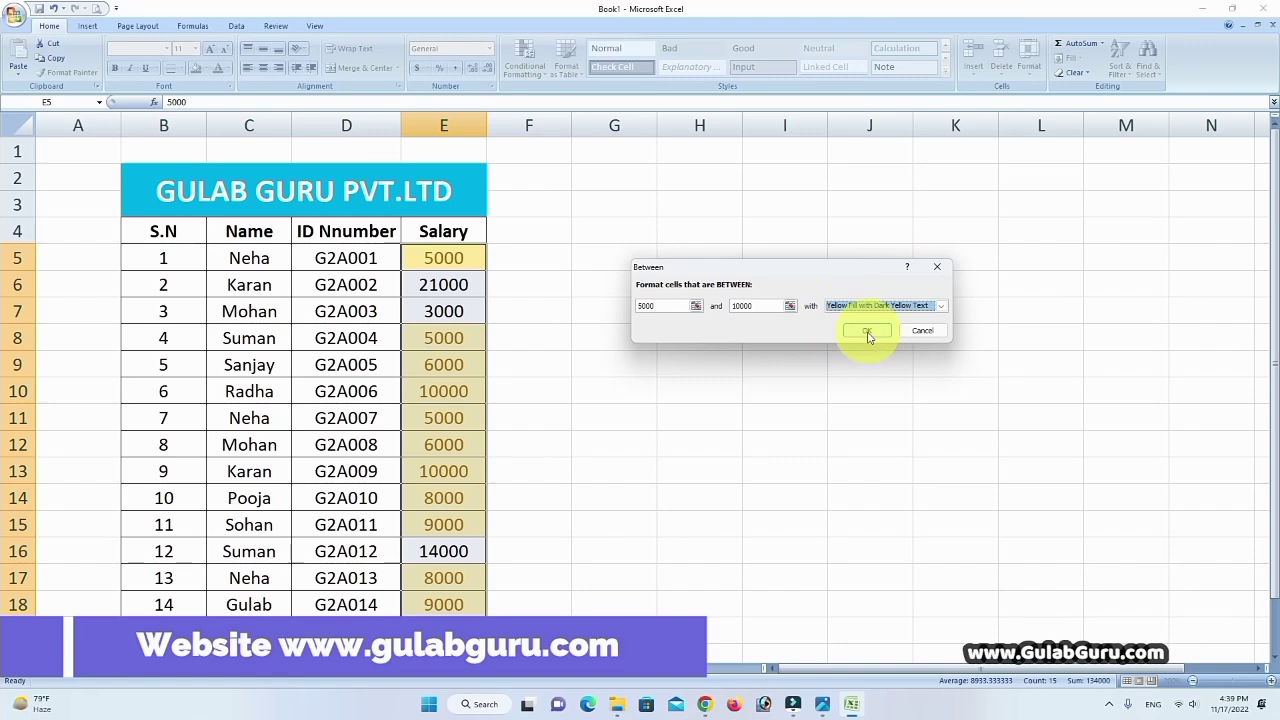
{"action": "left_click", "coordinate": [868, 333]}
{"action": "left_click", "coordinate": [729, 390]}
{"action": "left_click", "coordinate": [614, 417]}
Change the salary in cell E9 to 3200 to test the Between rule.
{"action": "left_click", "coordinate": [457, 365]}
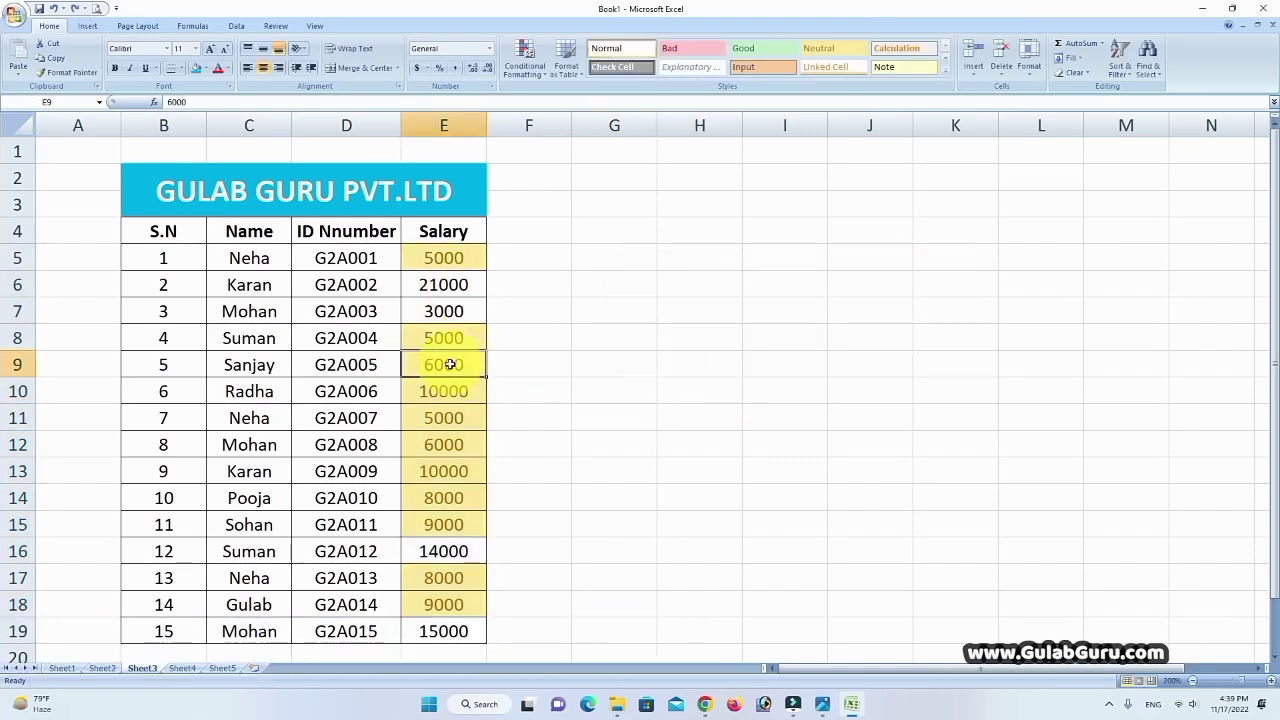
{"action": "type", "text": "32"}
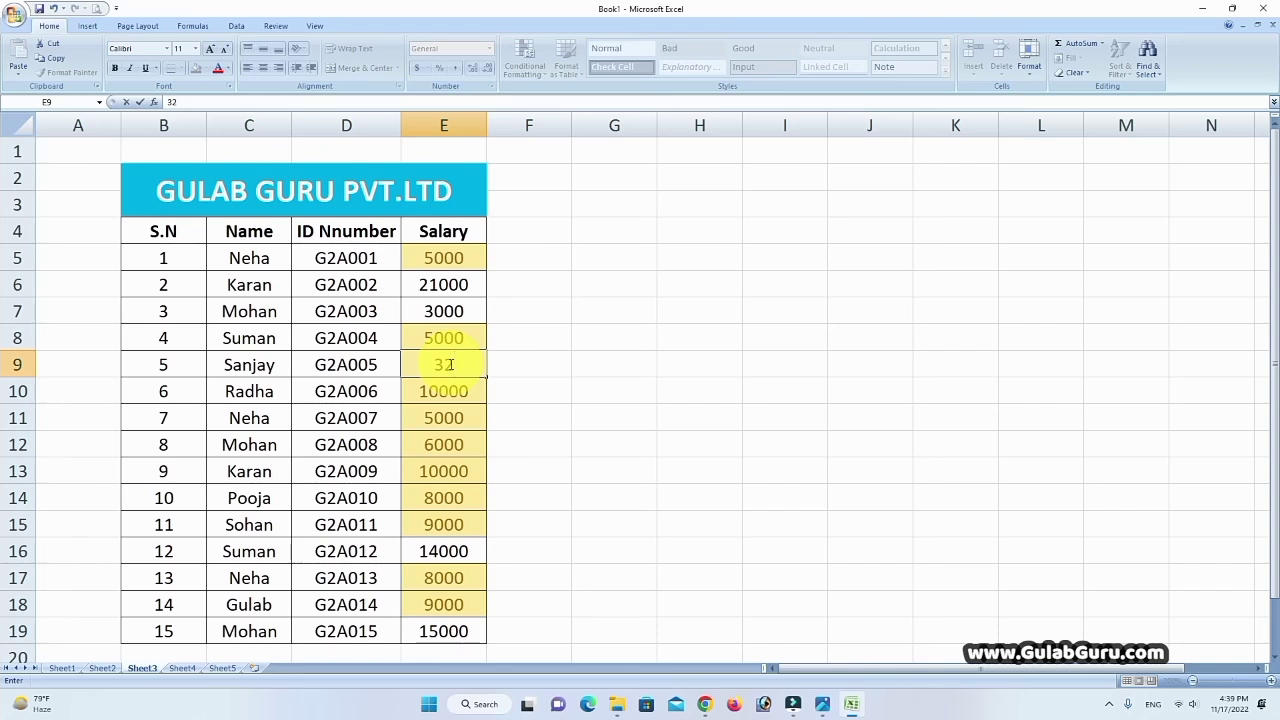
{"action": "type", "text": "00"}
{"action": "left_click", "coordinate": [606, 398]}
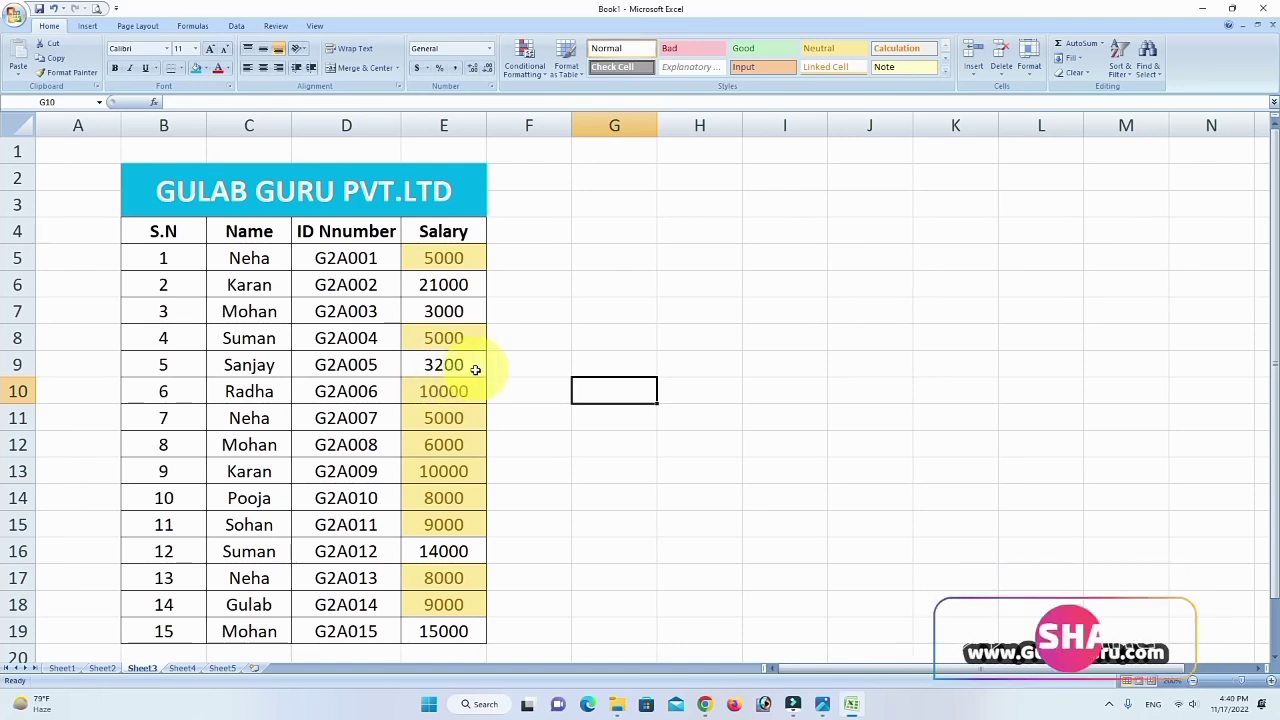
On Sheet4, highlight the sales figures in C5:H14 between 8000 and 12000 using Light Red Fill with Dark Red Text.
{"action": "left_click", "coordinate": [181, 667]}
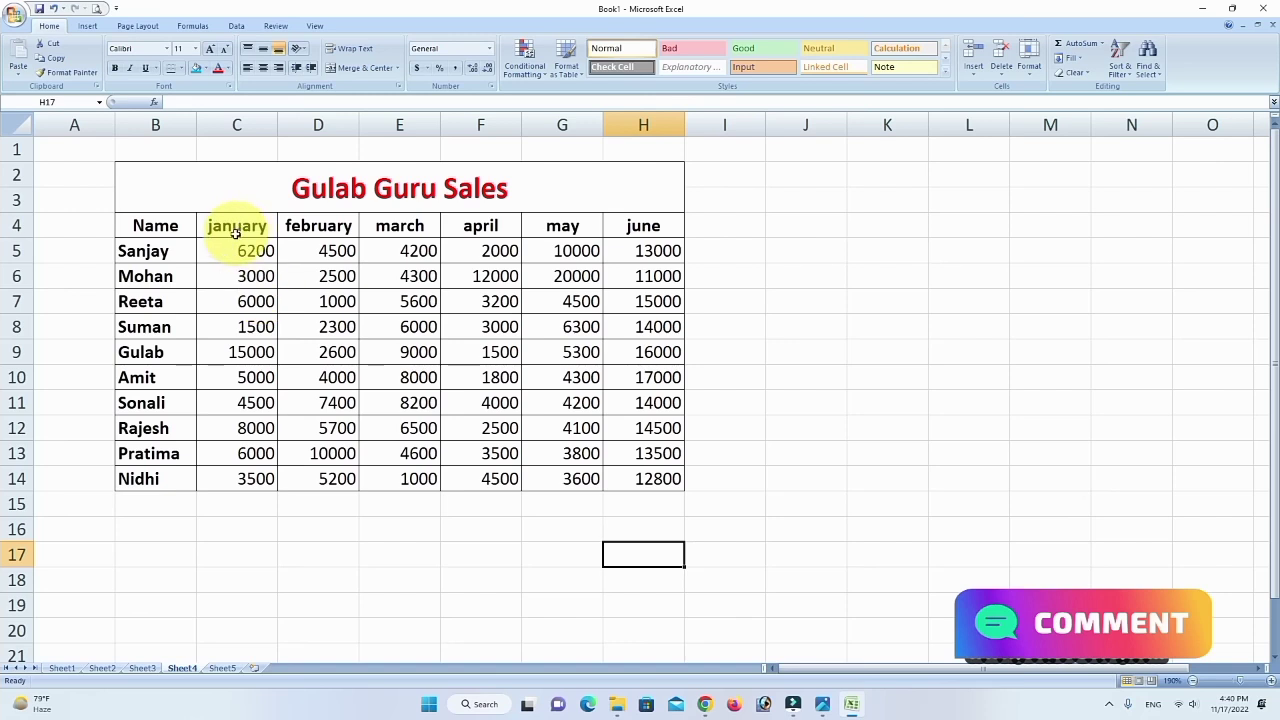
{"action": "left_click_drag", "start_coordinate": [235, 252], "coordinate": [660, 480]}
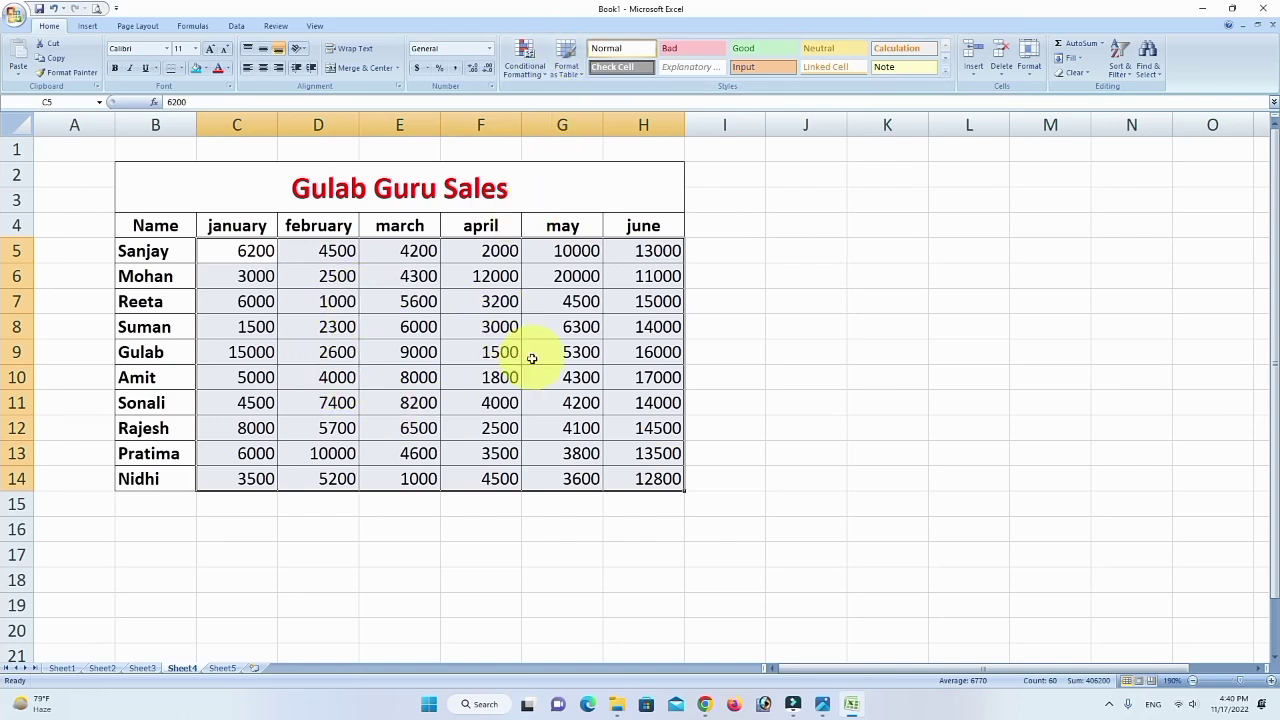
{"action": "left_click", "coordinate": [525, 62]}
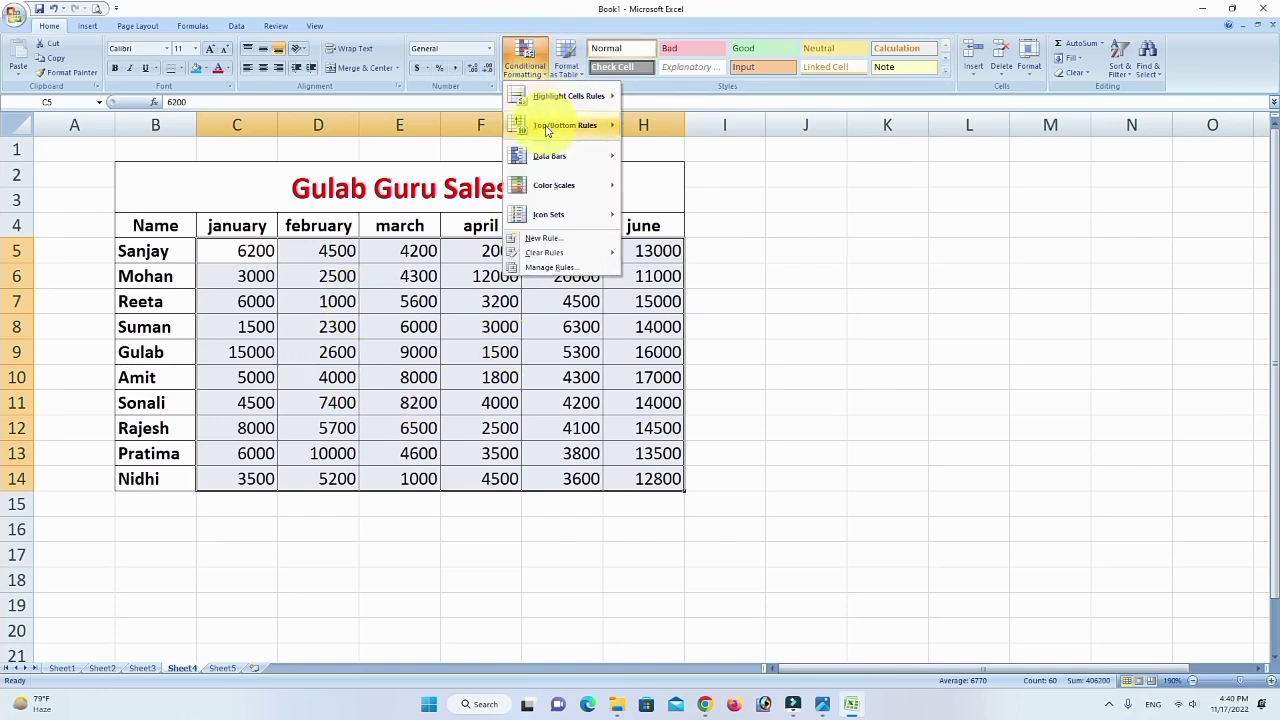
{"action": "mouse_move", "coordinate": [566, 96]}
{"action": "left_click", "coordinate": [669, 156]}
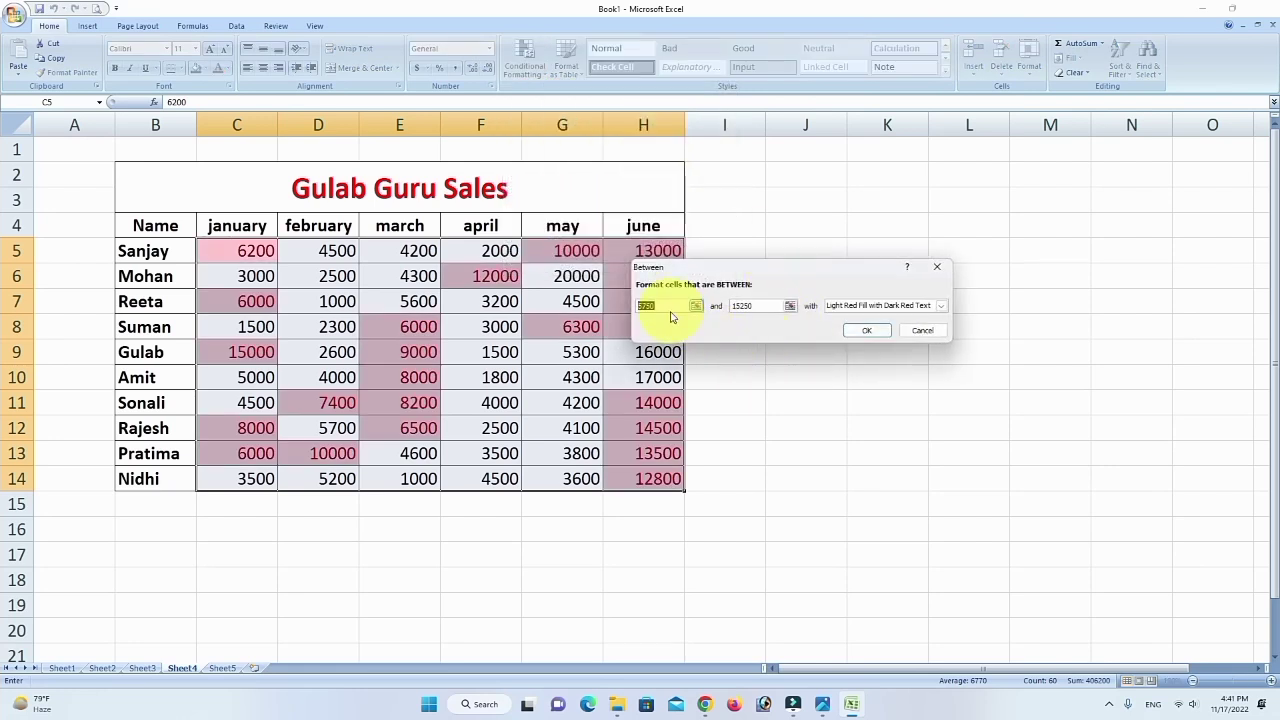
{"action": "type", "text": "8000"}
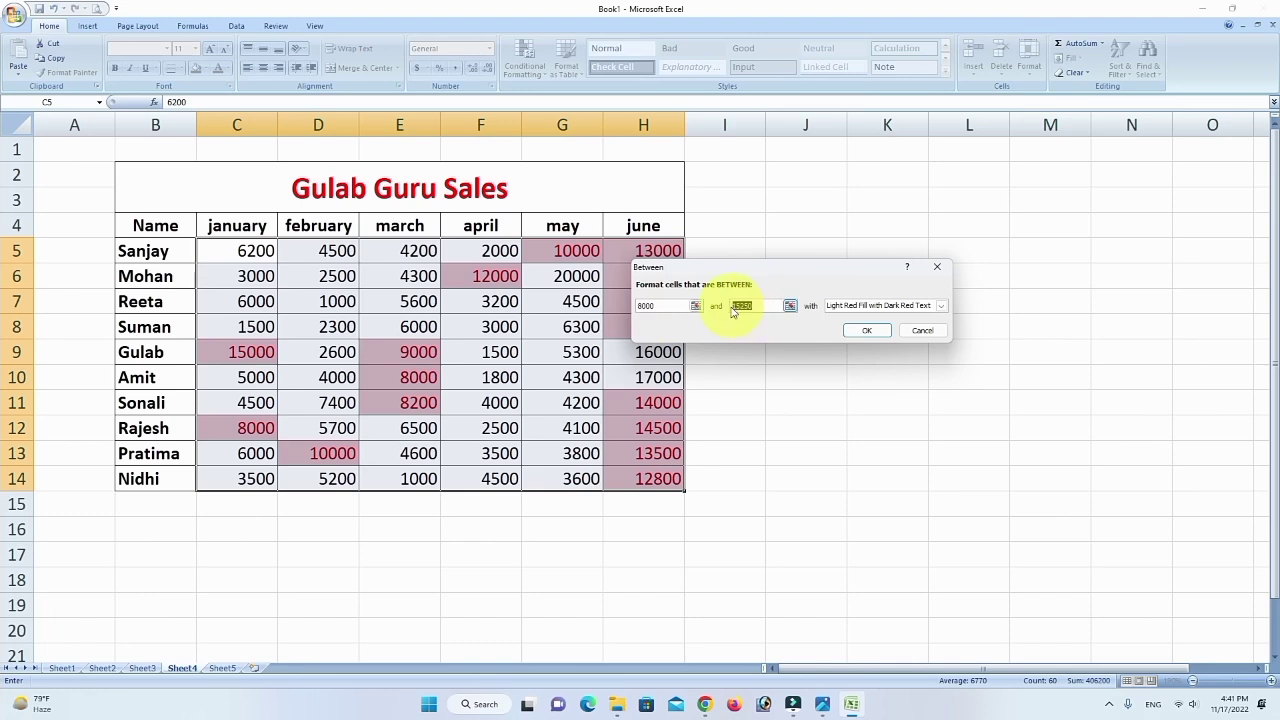
{"action": "type", "text": "1200"}
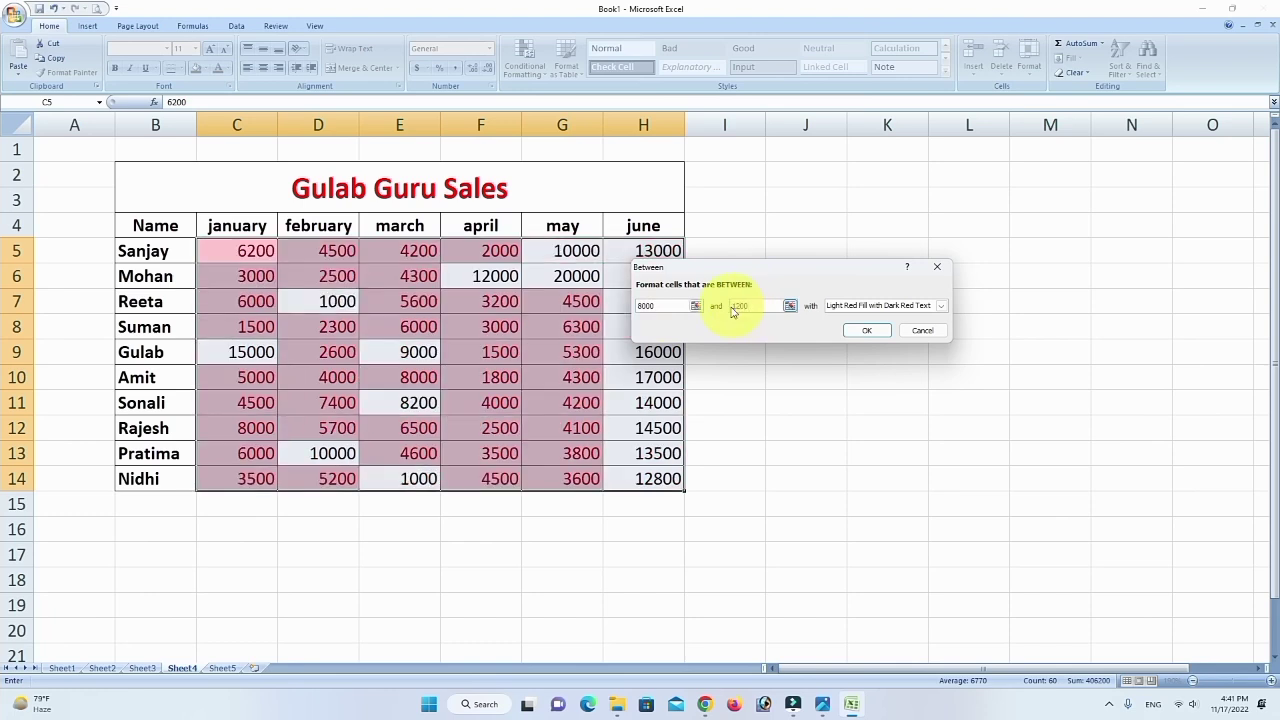
{"action": "type", "text": "0"}
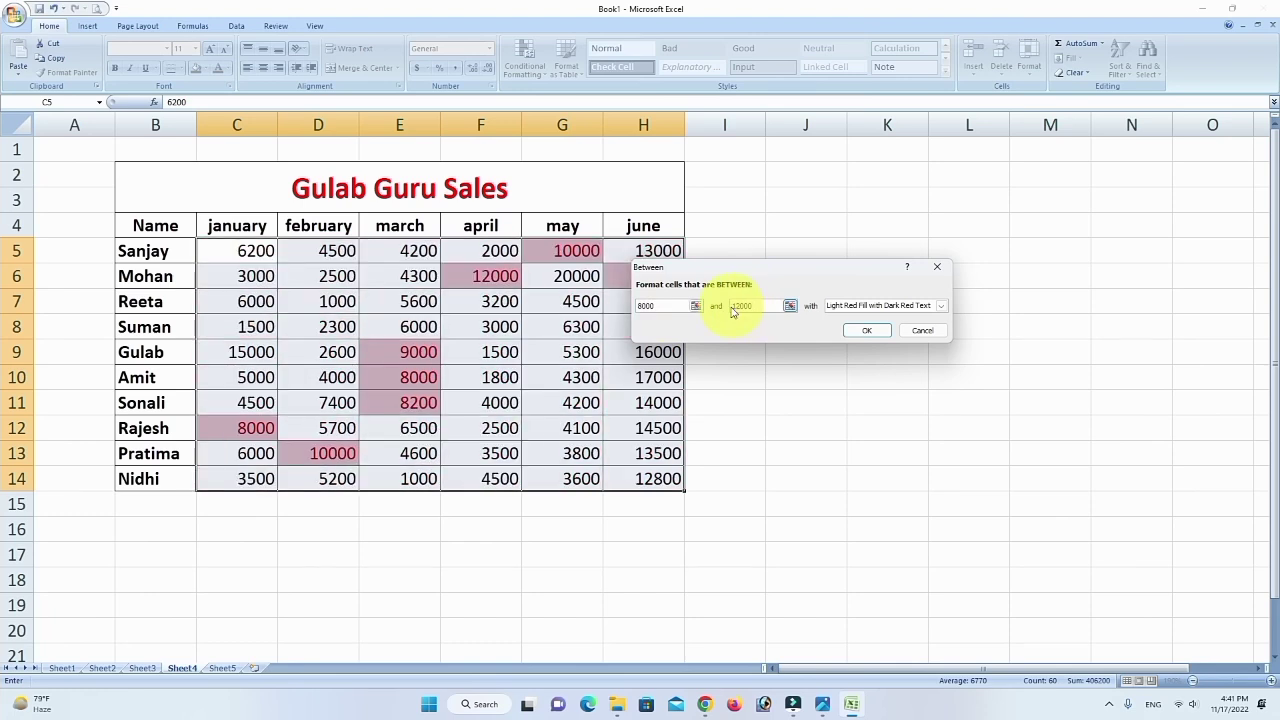
{"action": "left_click_drag", "start_coordinate": [810, 275], "coordinate": [876, 251]}
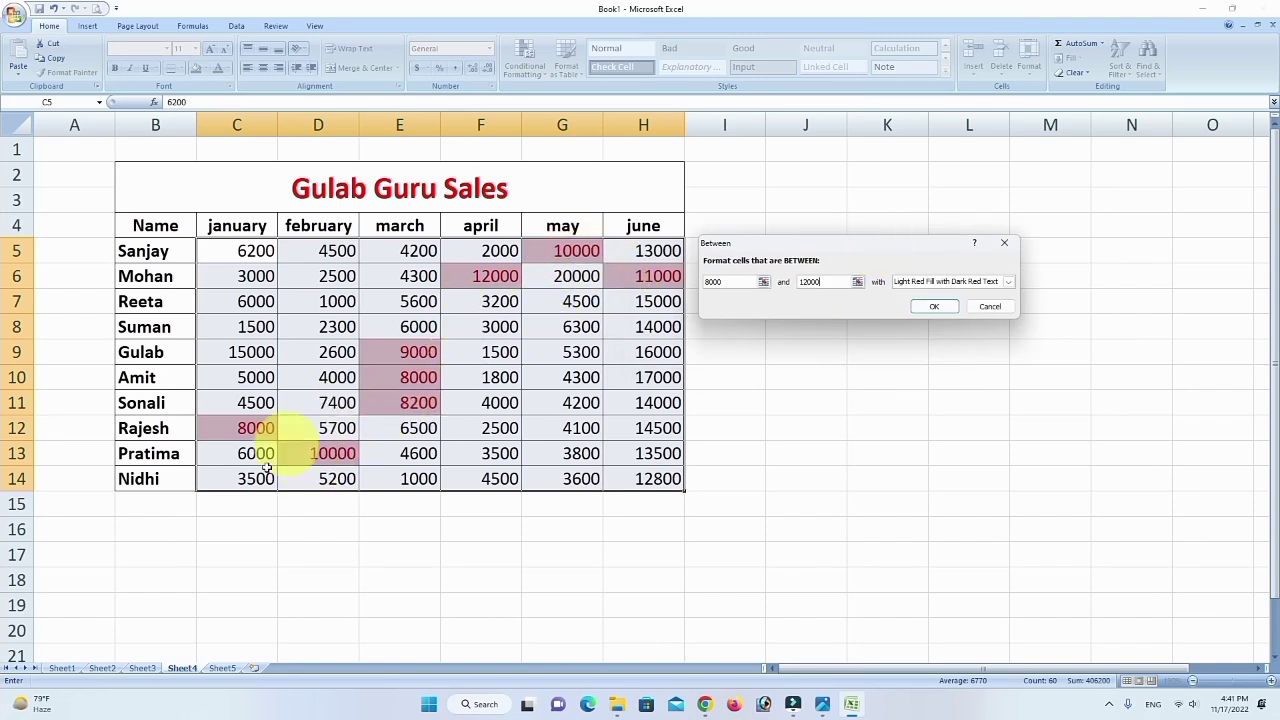
{"action": "left_click", "coordinate": [932, 307]}
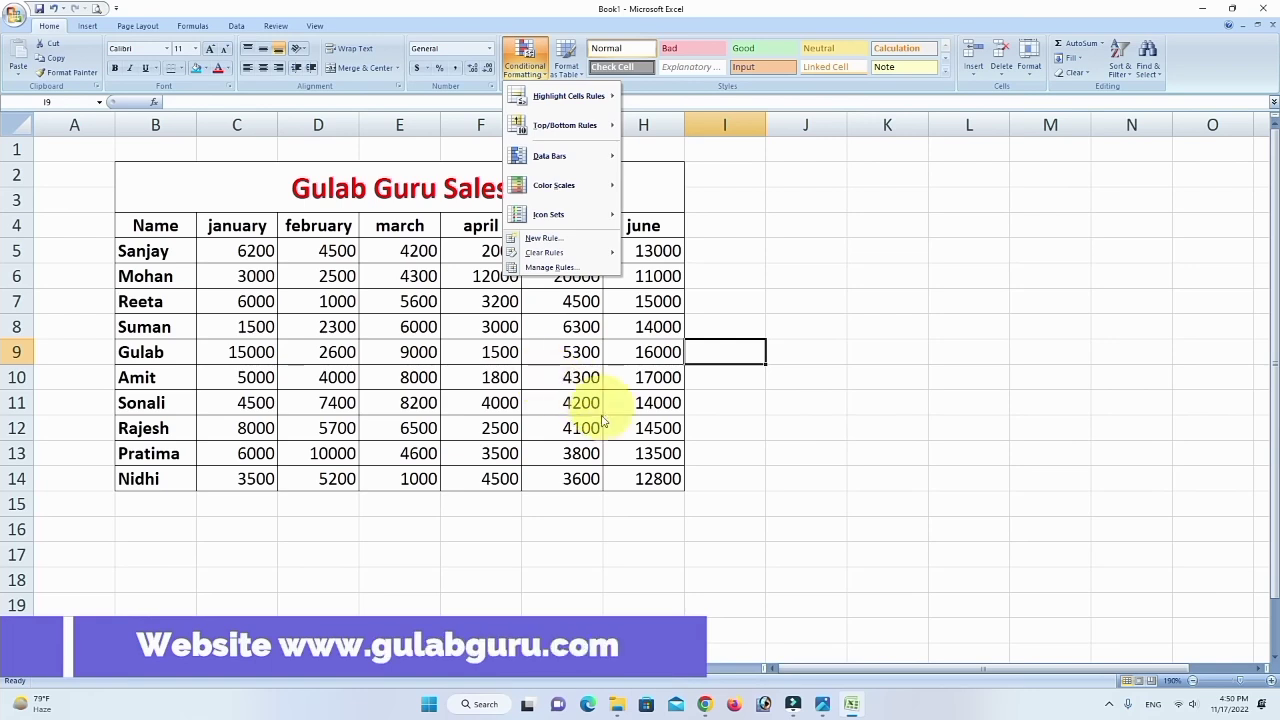
{"action": "mouse_move", "coordinate": [565, 97]}
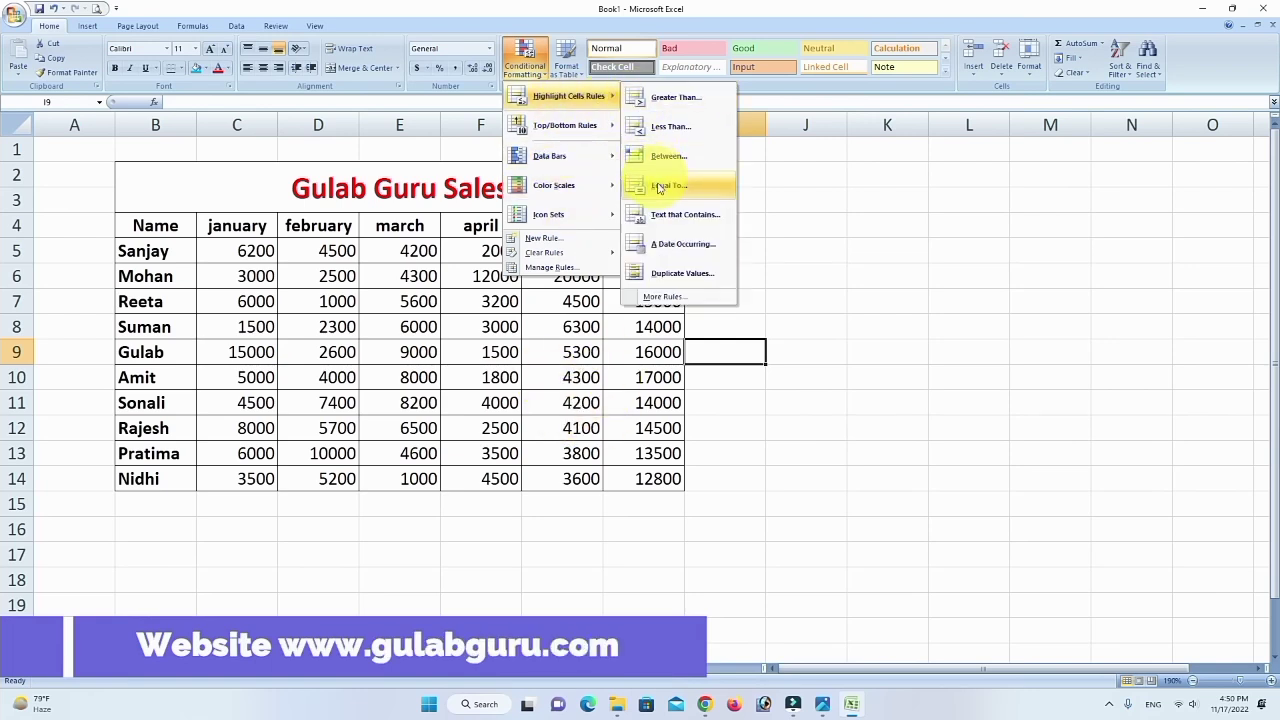
{"action": "left_click", "coordinate": [763, 454]}
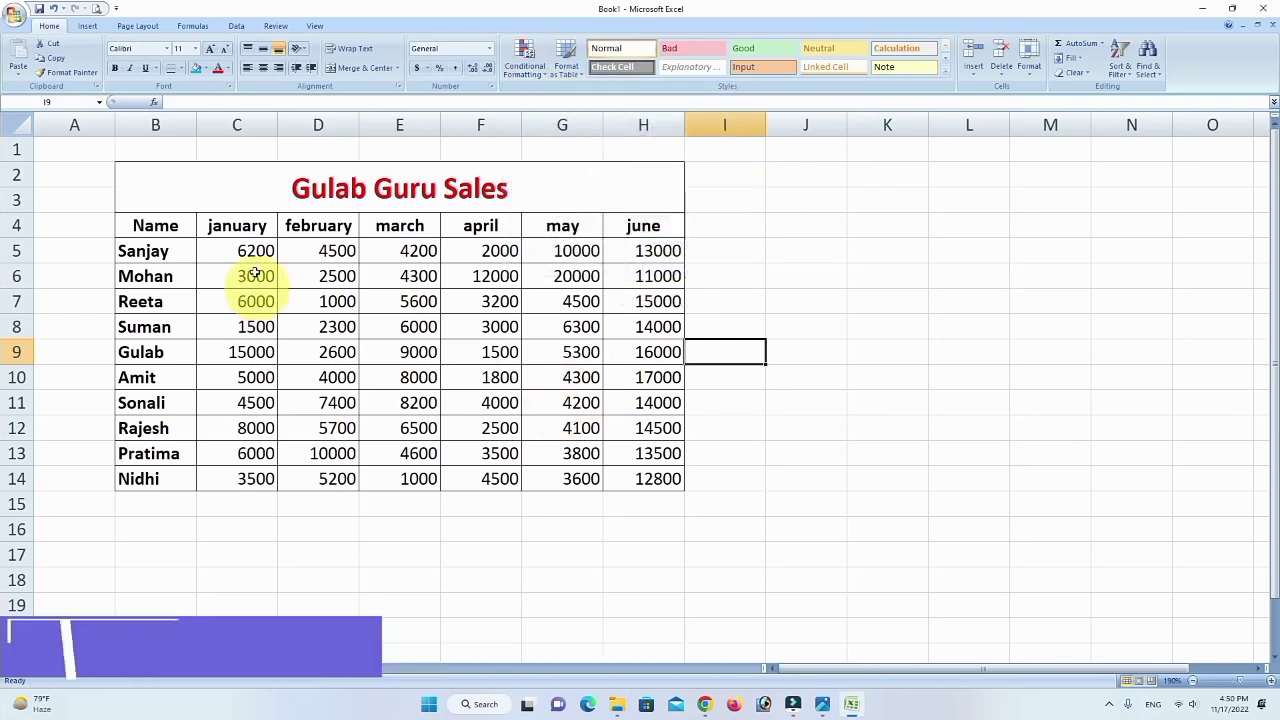
Highlight the sales figures in C5:H14 equal to 8000 using Yellow Fill with Dark Yellow Text.
{"action": "left_click_drag", "start_coordinate": [255, 252], "coordinate": [640, 478]}
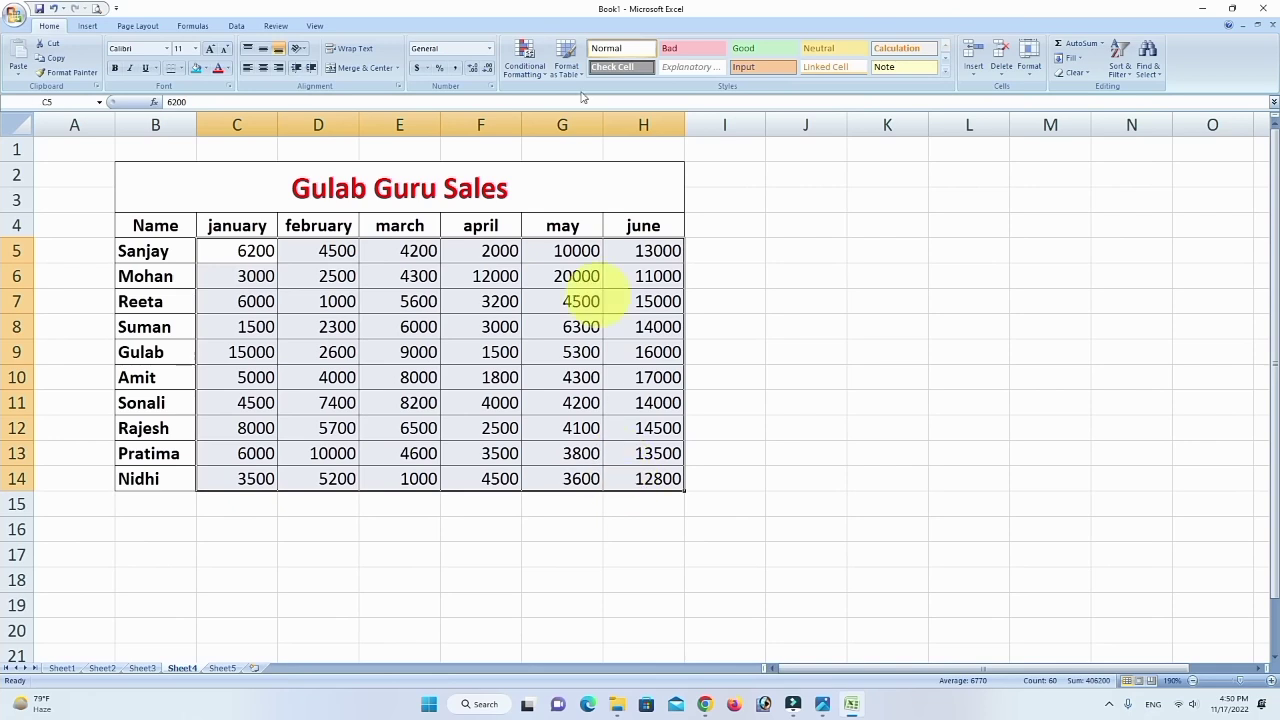
{"action": "left_click", "coordinate": [526, 58]}
{"action": "mouse_move", "coordinate": [565, 97]}
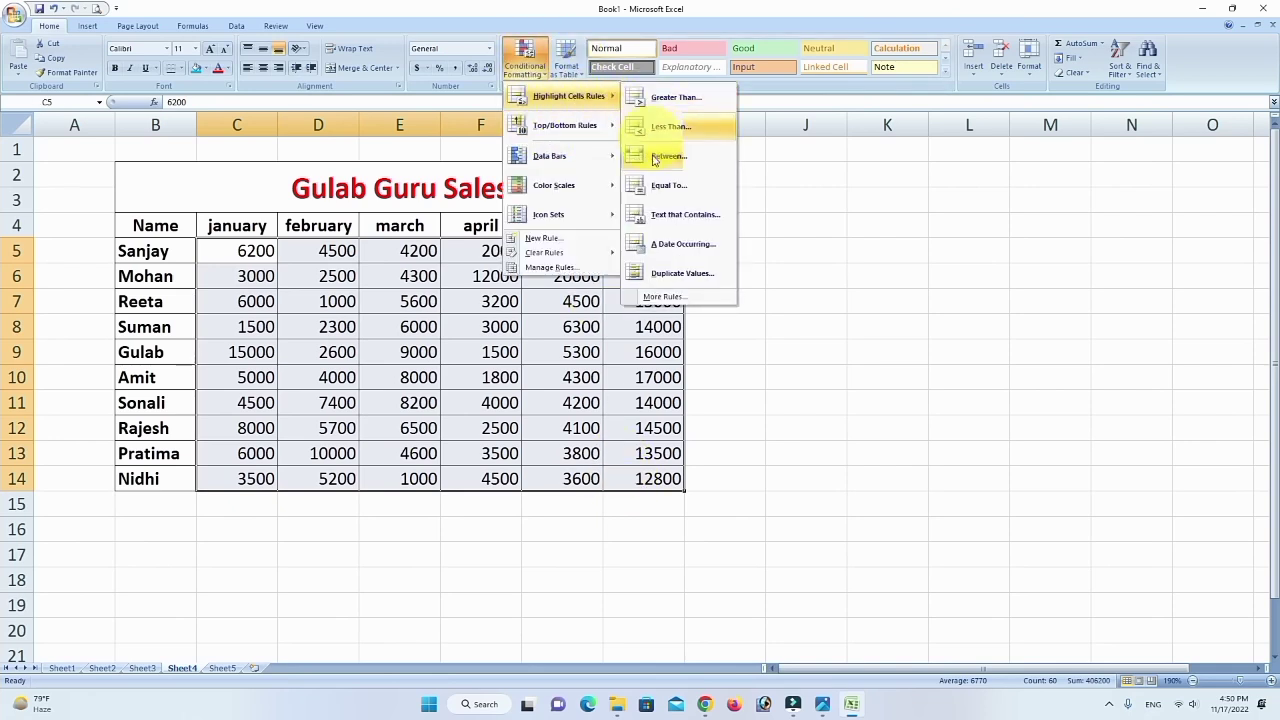
{"action": "left_click", "coordinate": [670, 185]}
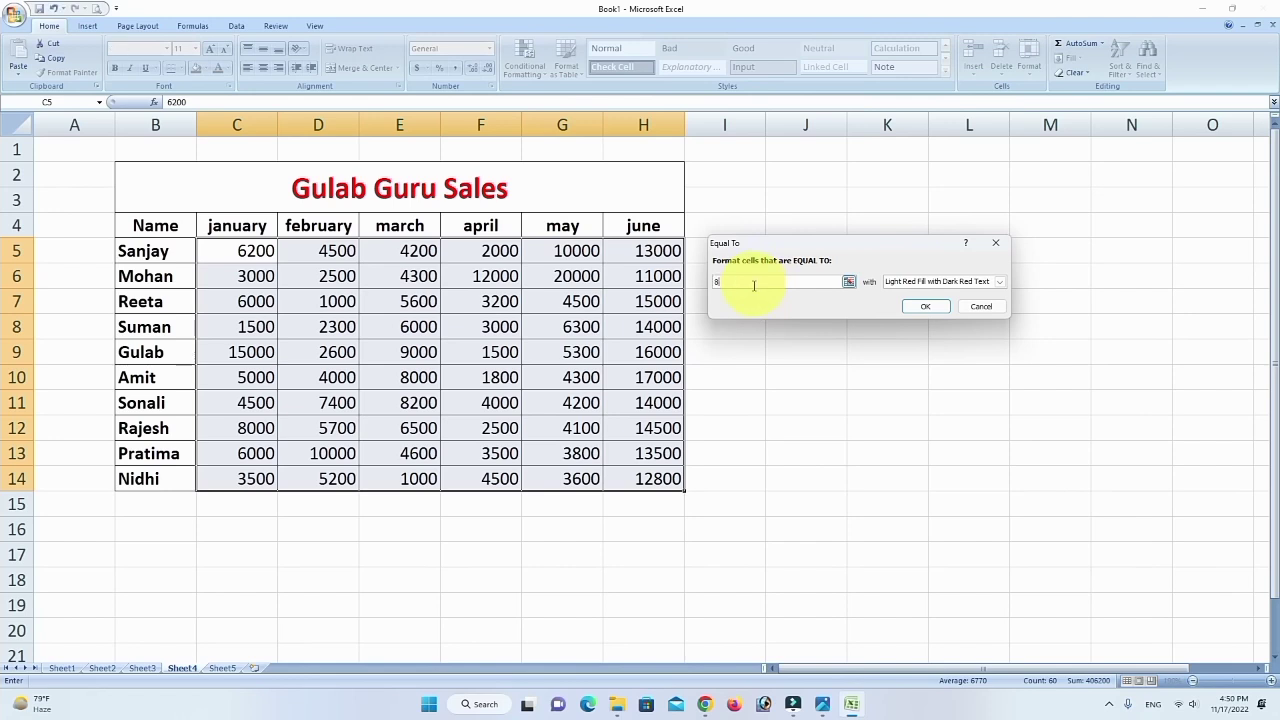
{"action": "type", "text": "8000"}
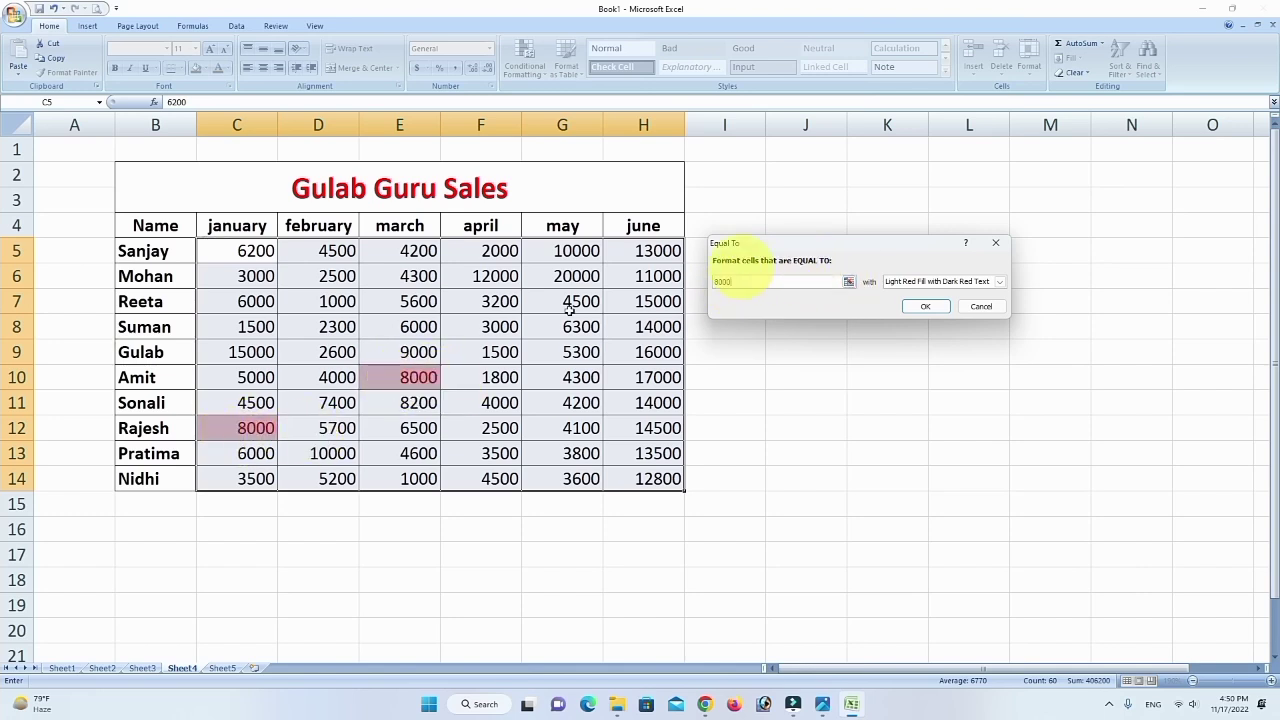
{"action": "left_click", "coordinate": [999, 281]}
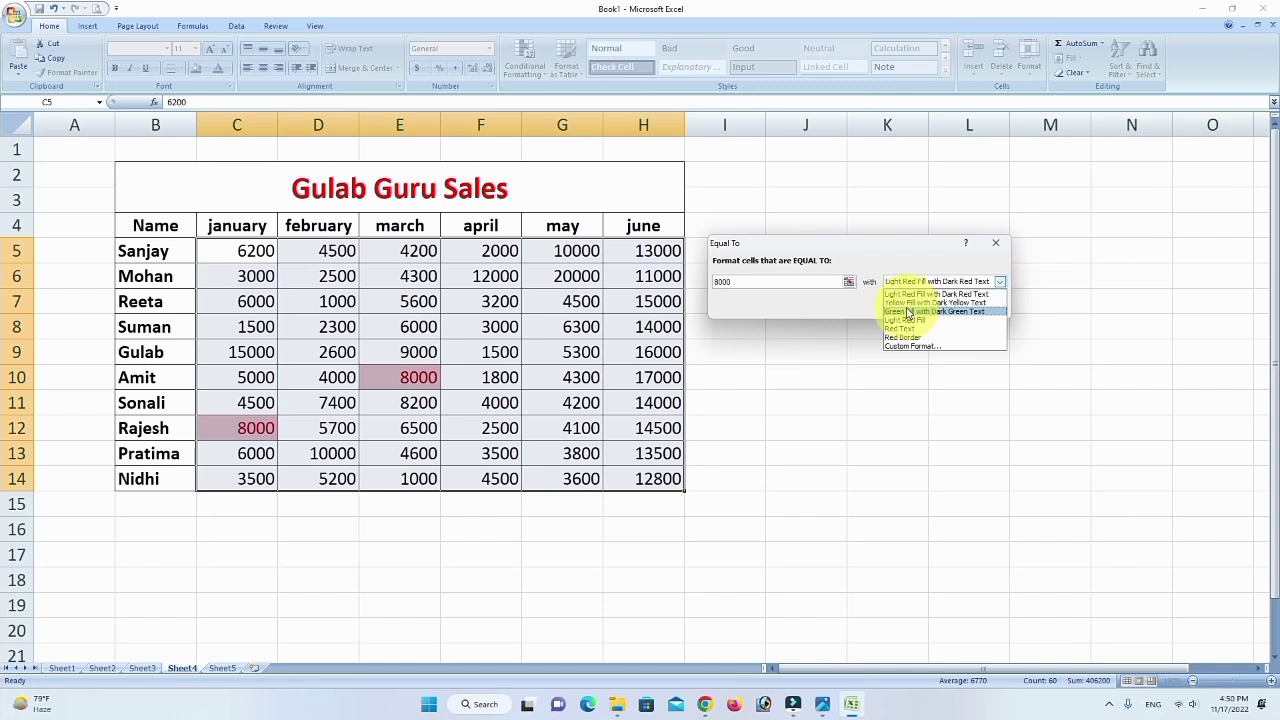
{"action": "left_click", "coordinate": [909, 305]}
{"action": "left_click", "coordinate": [920, 308]}
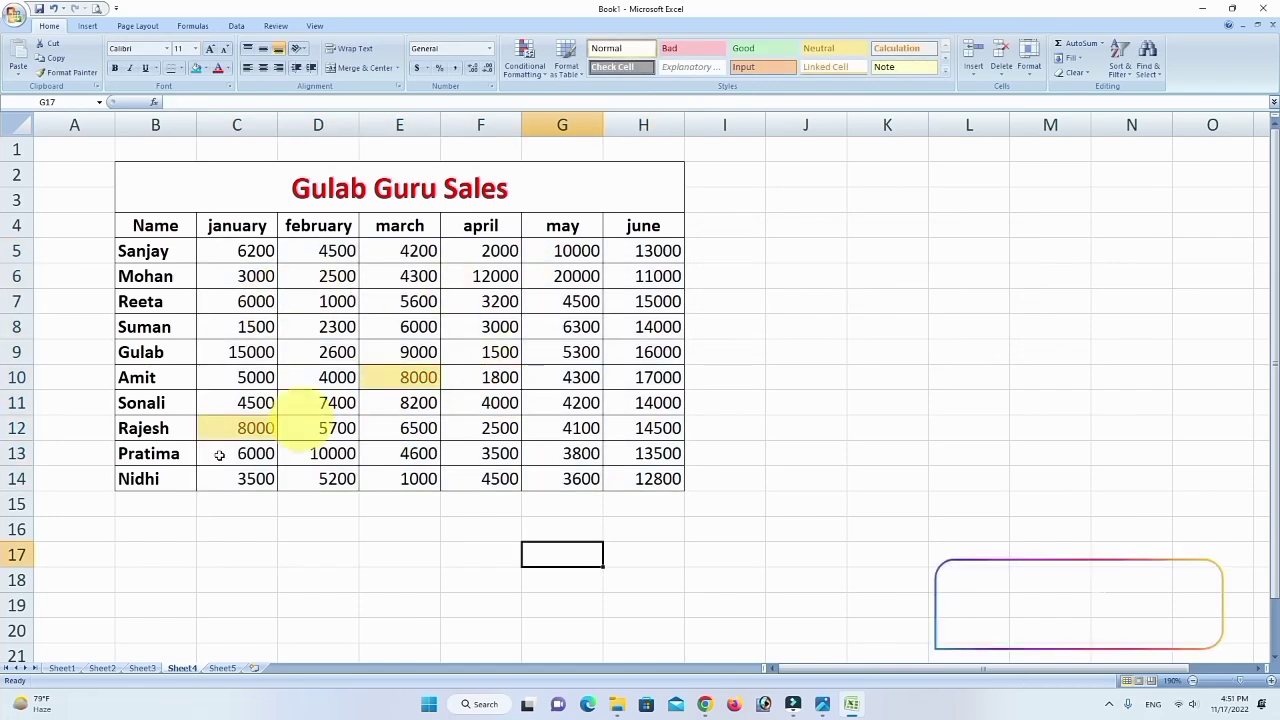
On Sheet3, clear the conditional formatting rules from the salary cells E5:E19.
{"action": "left_click", "coordinate": [141, 668]}
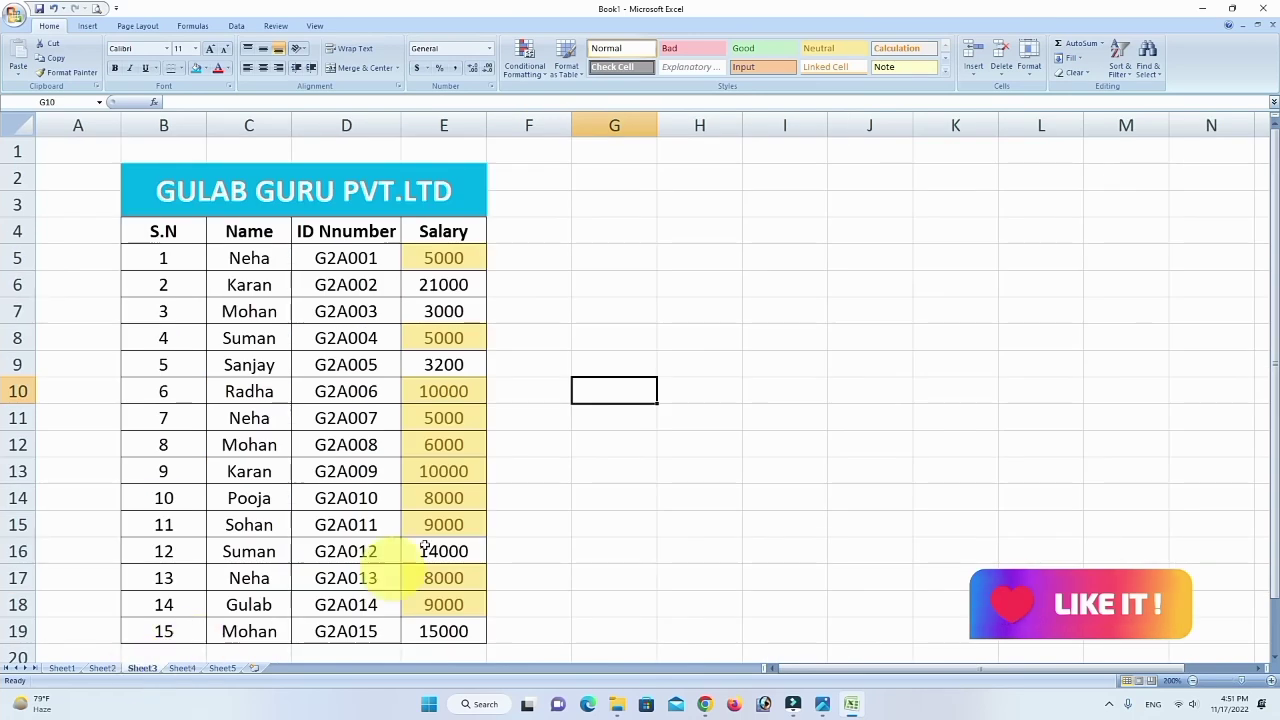
{"action": "left_click_drag", "start_coordinate": [443, 258], "coordinate": [443, 338]}
{"action": "left_click_drag", "start_coordinate": [441, 446], "coordinate": [443, 631]}
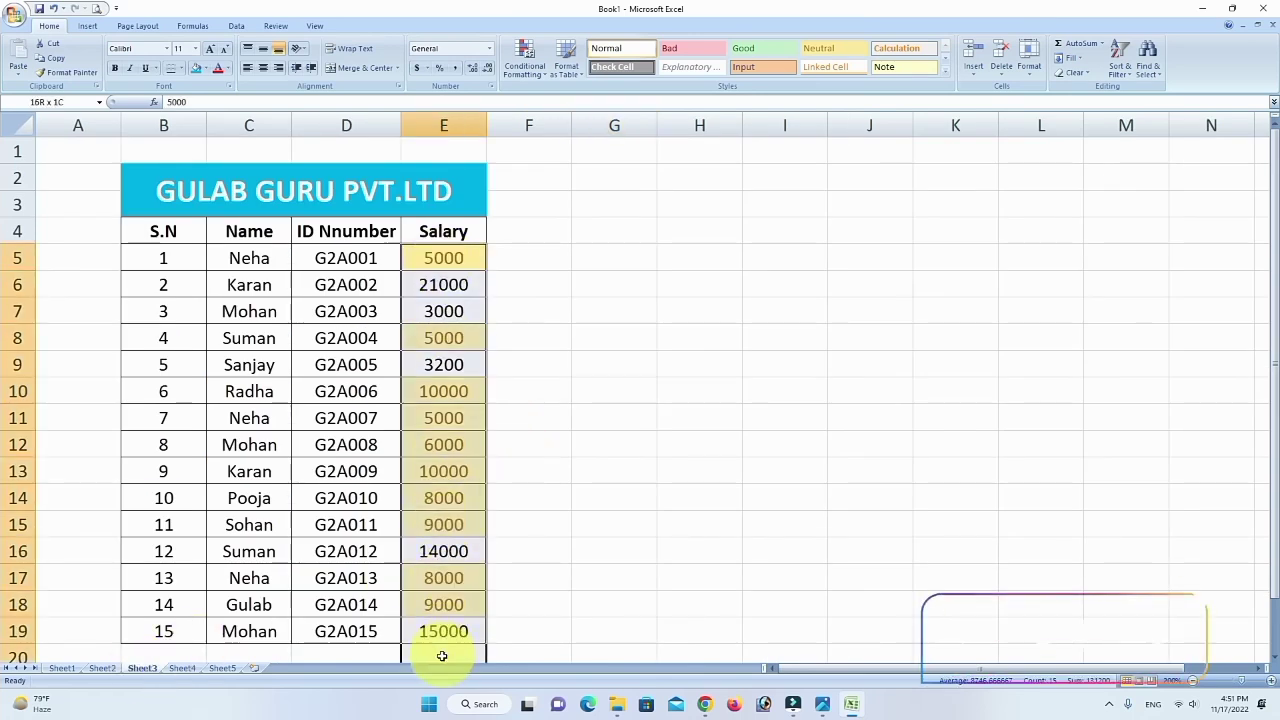
{"action": "left_click", "coordinate": [525, 60]}
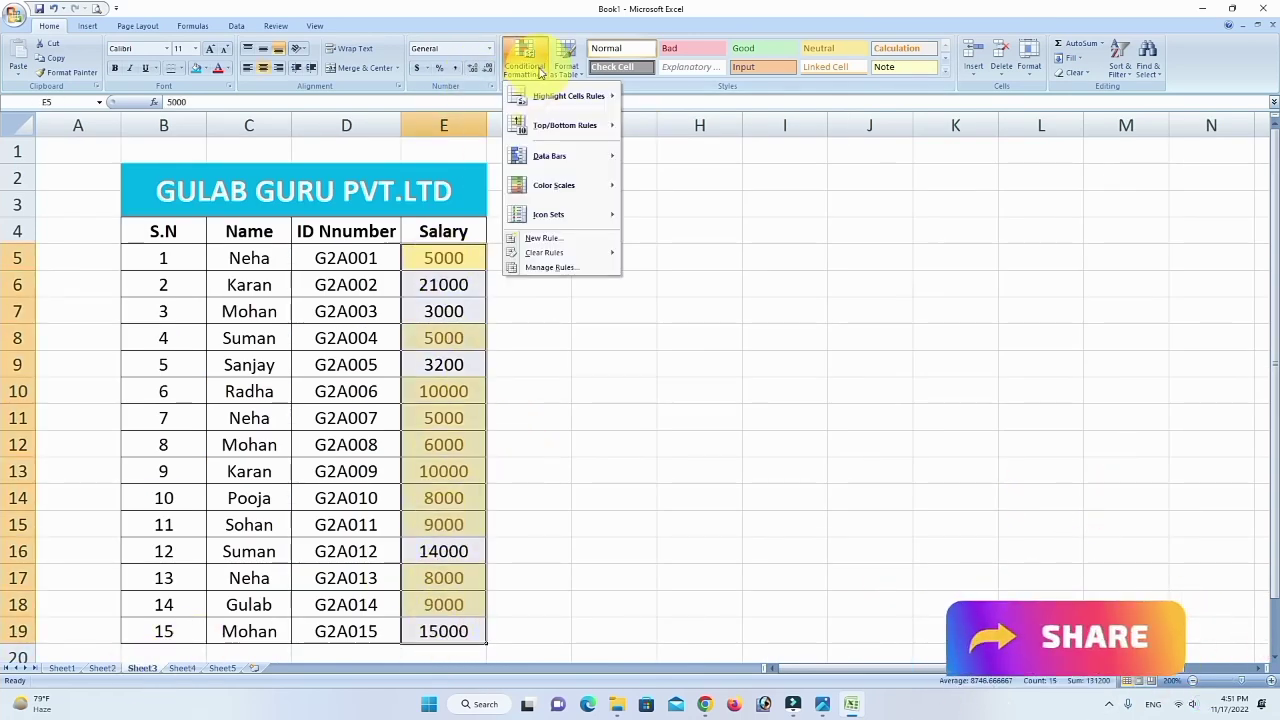
{"action": "mouse_move", "coordinate": [549, 252]}
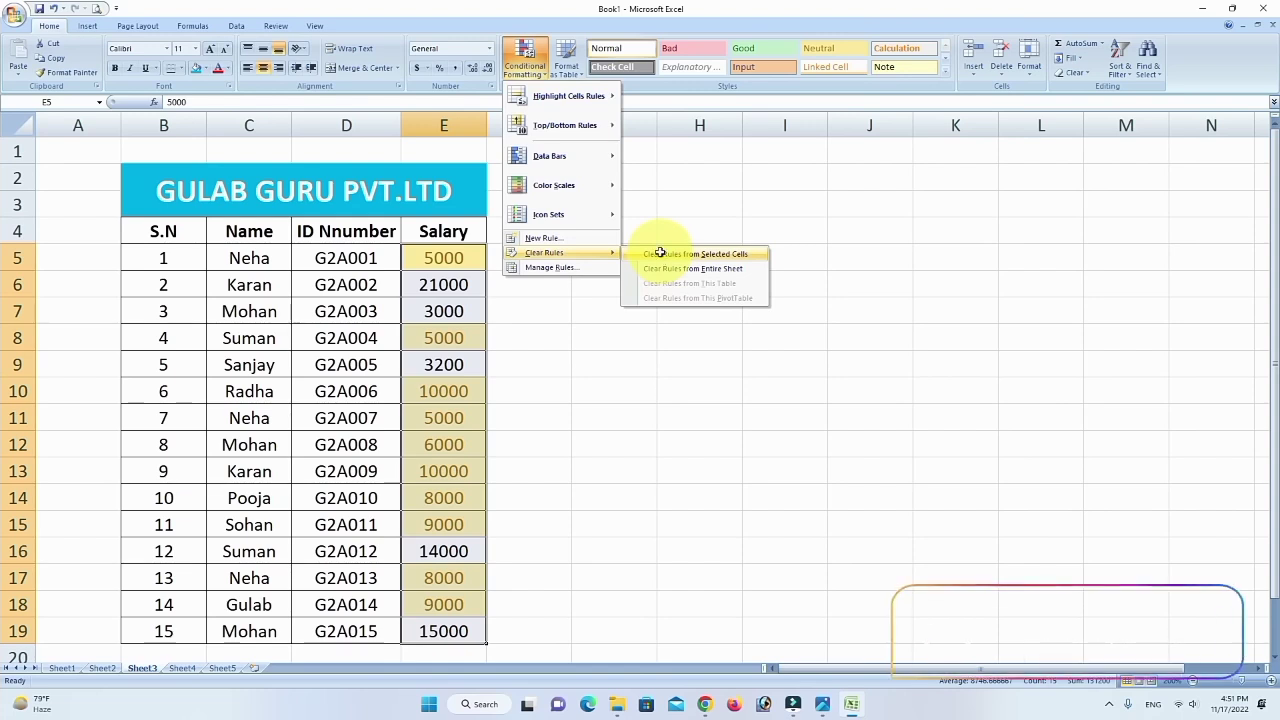
{"action": "left_click", "coordinate": [660, 256]}
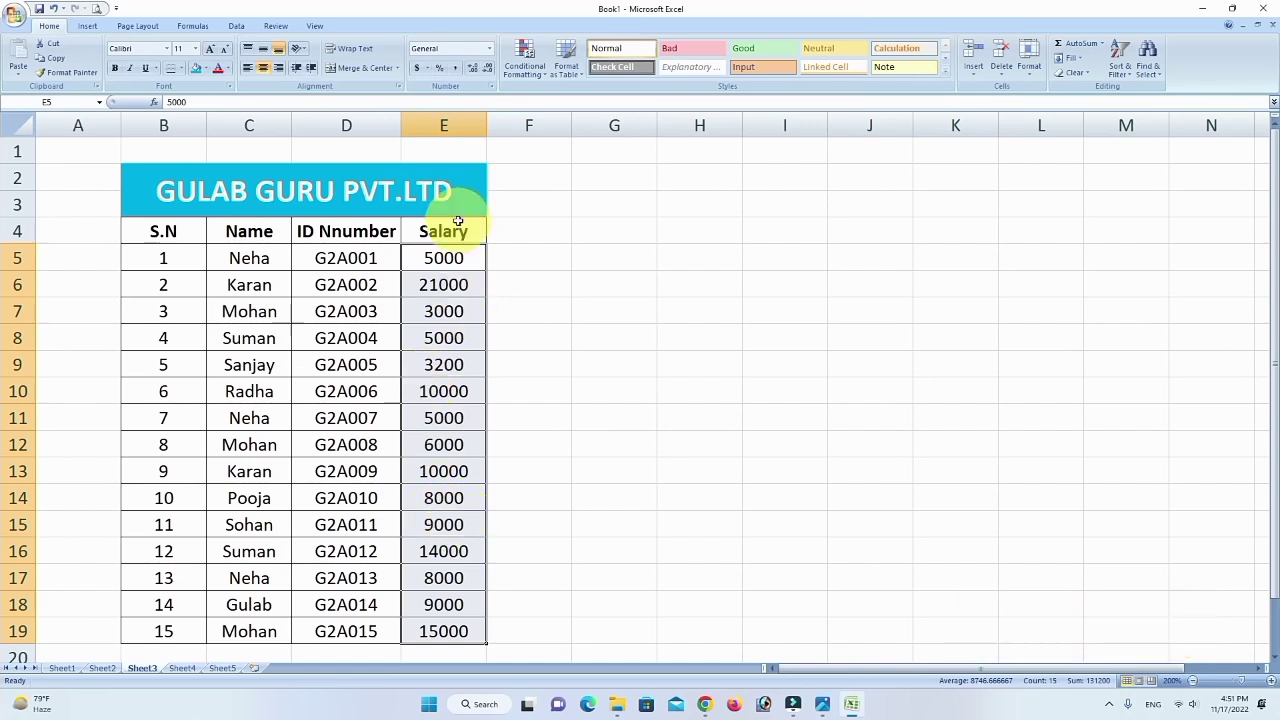
Highlight the salaries in E5:E19 equal to 5000 with Light Red Fill with Dark Red Text, and undo the rule.
{"action": "left_click", "coordinate": [525, 60]}
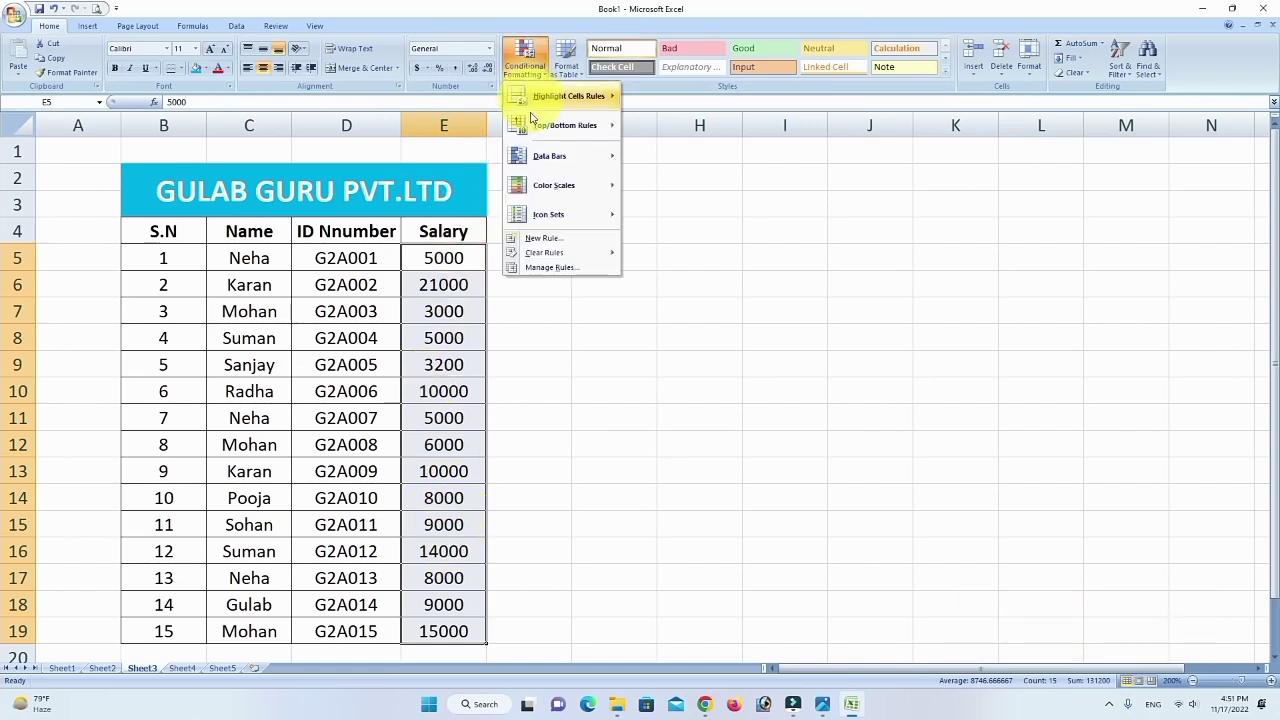
{"action": "mouse_move", "coordinate": [560, 97]}
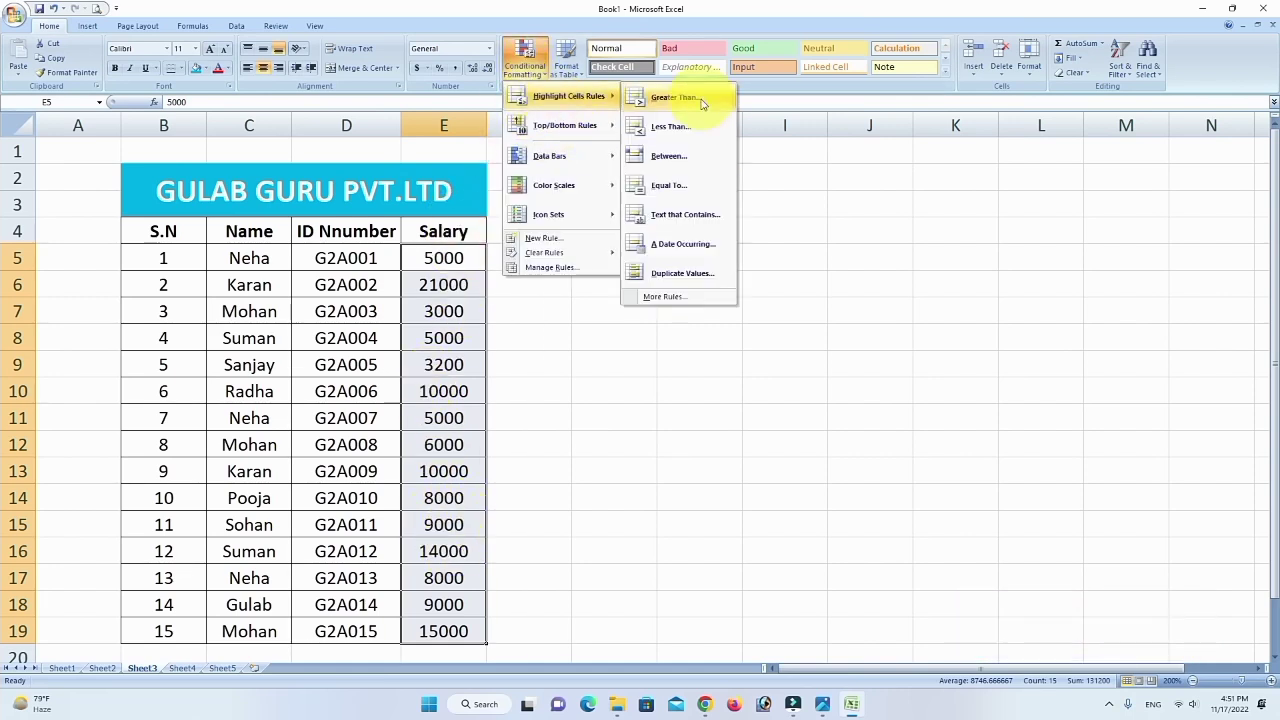
{"action": "left_click", "coordinate": [668, 186]}
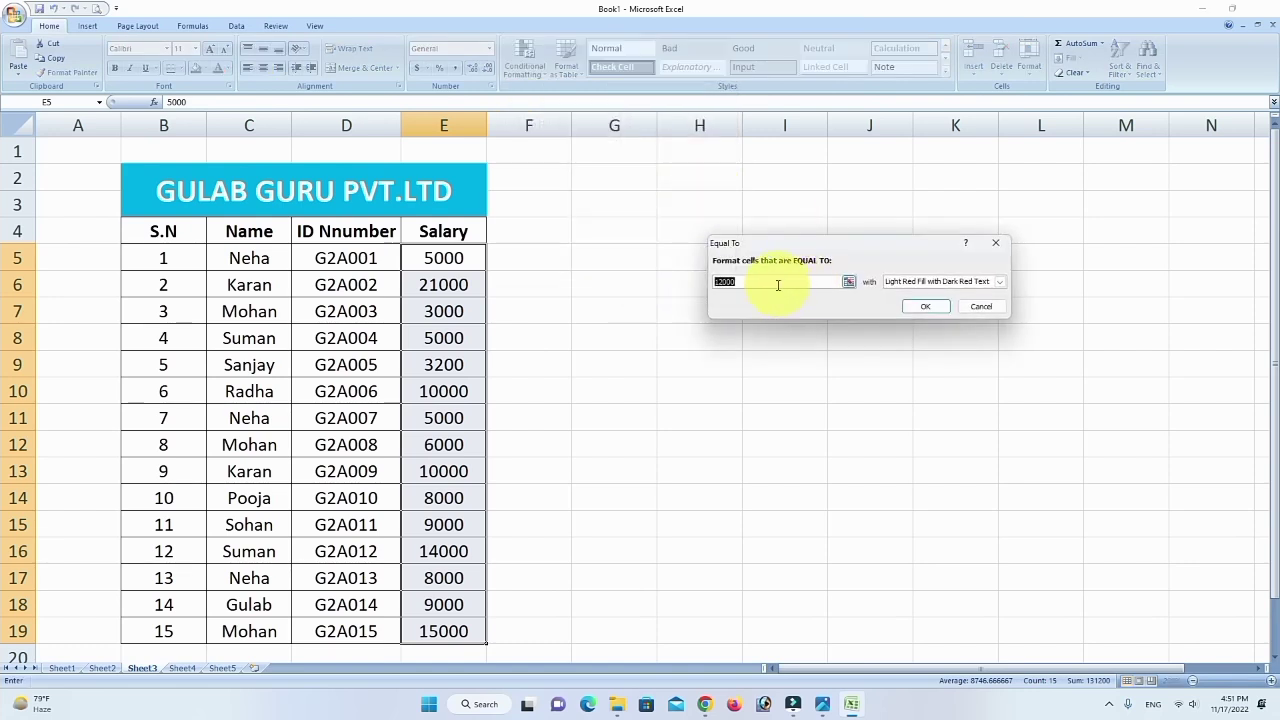
{"action": "type", "text": "5000"}
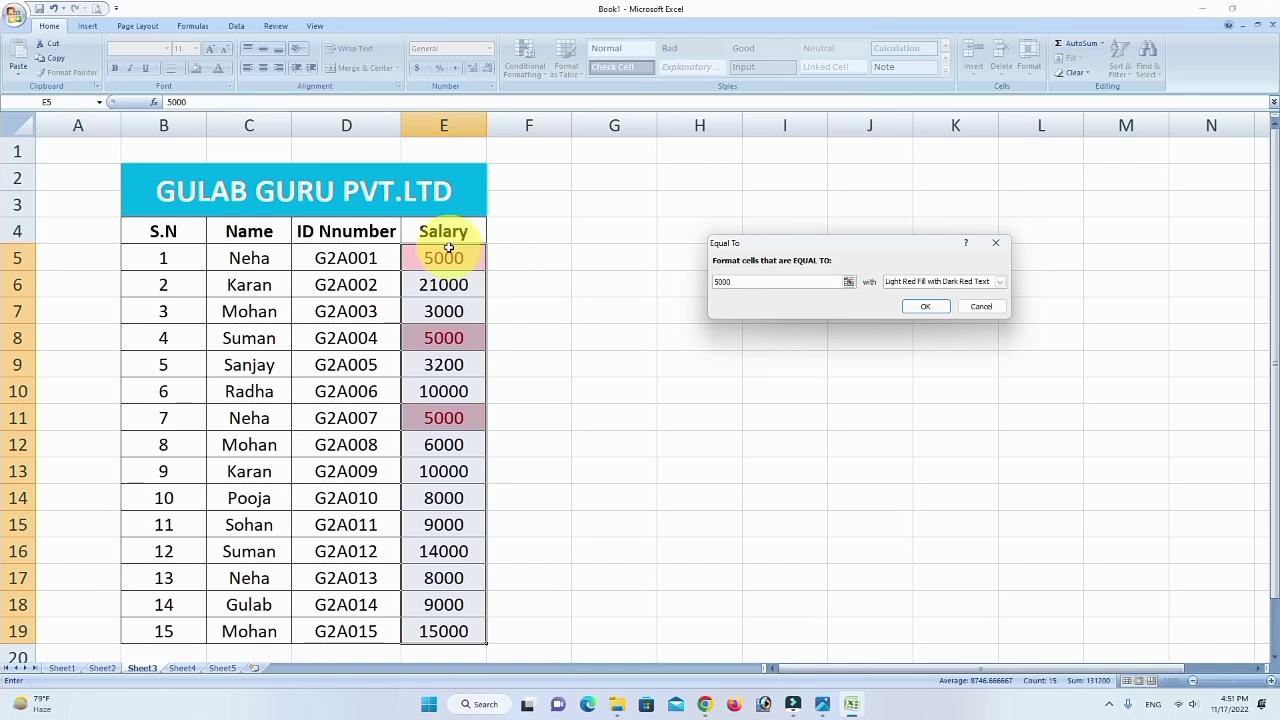
{"action": "left_click", "coordinate": [926, 307]}
{"action": "left_click", "coordinate": [571, 348]}
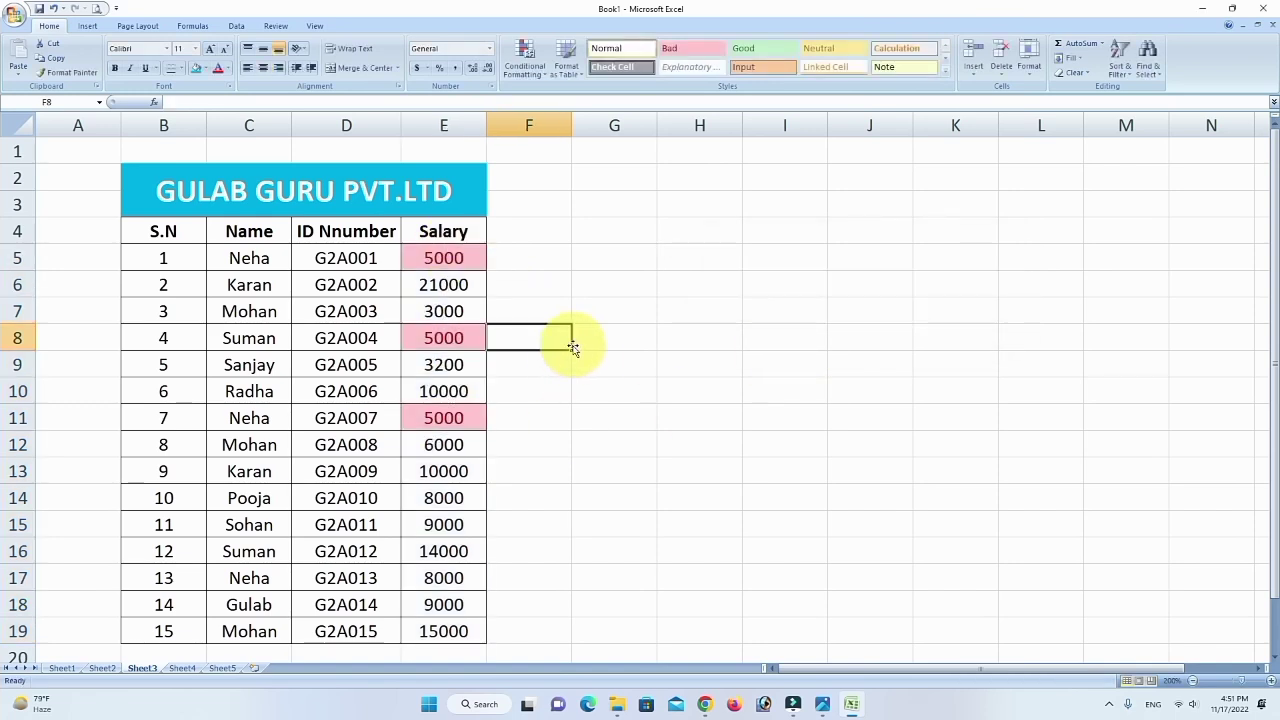
{"action": "key", "text": "ctrl+z"}
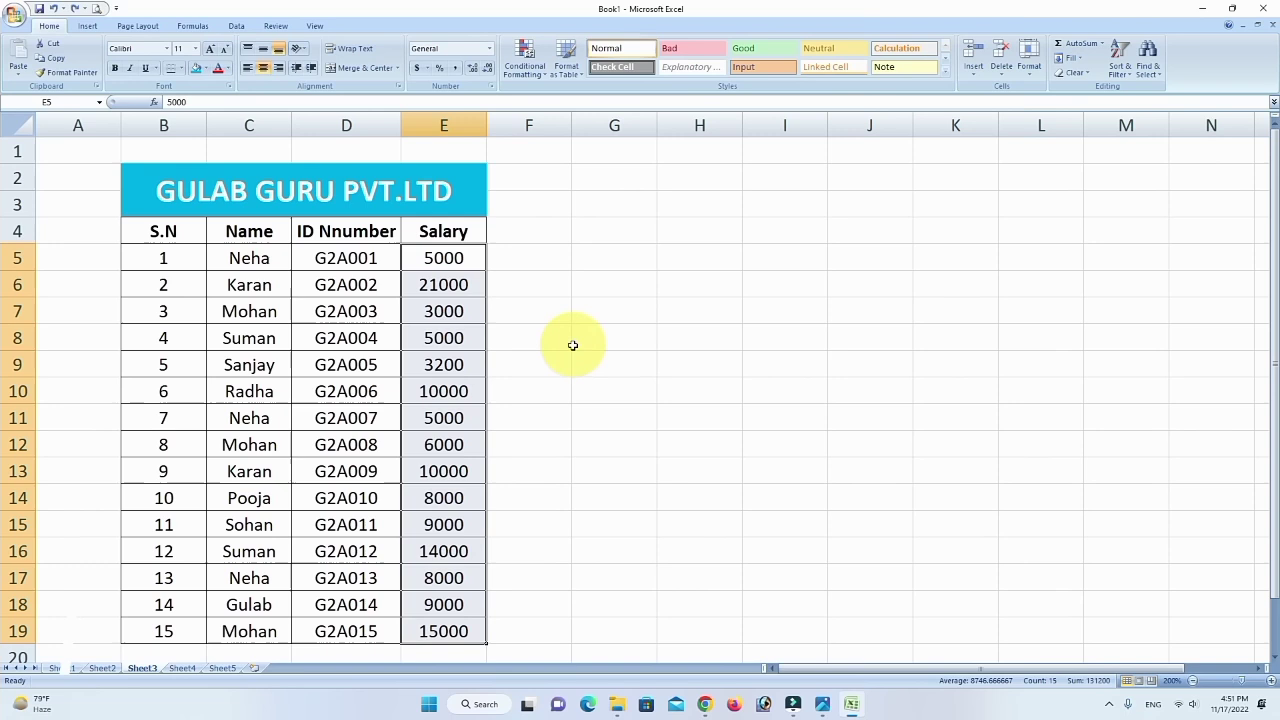
{"action": "left_click", "coordinate": [530, 62]}
{"action": "mouse_move", "coordinate": [600, 97]}
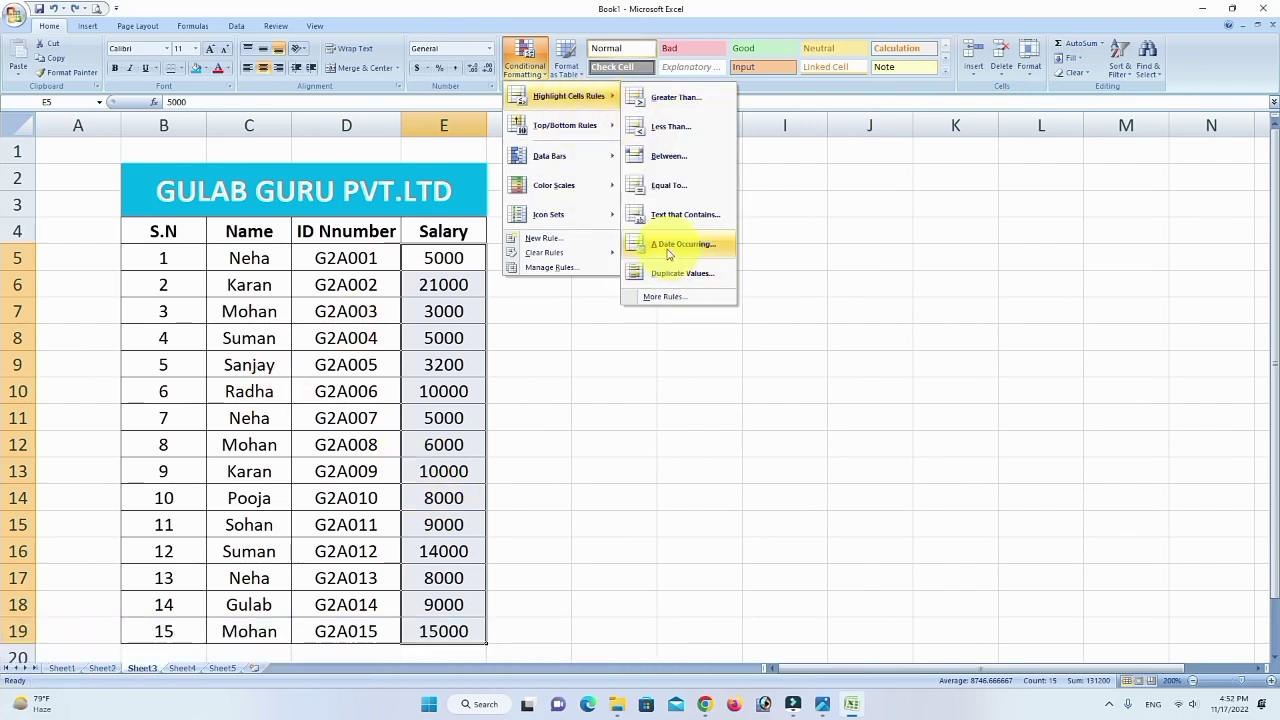
{"action": "left_click", "coordinate": [251, 280]}
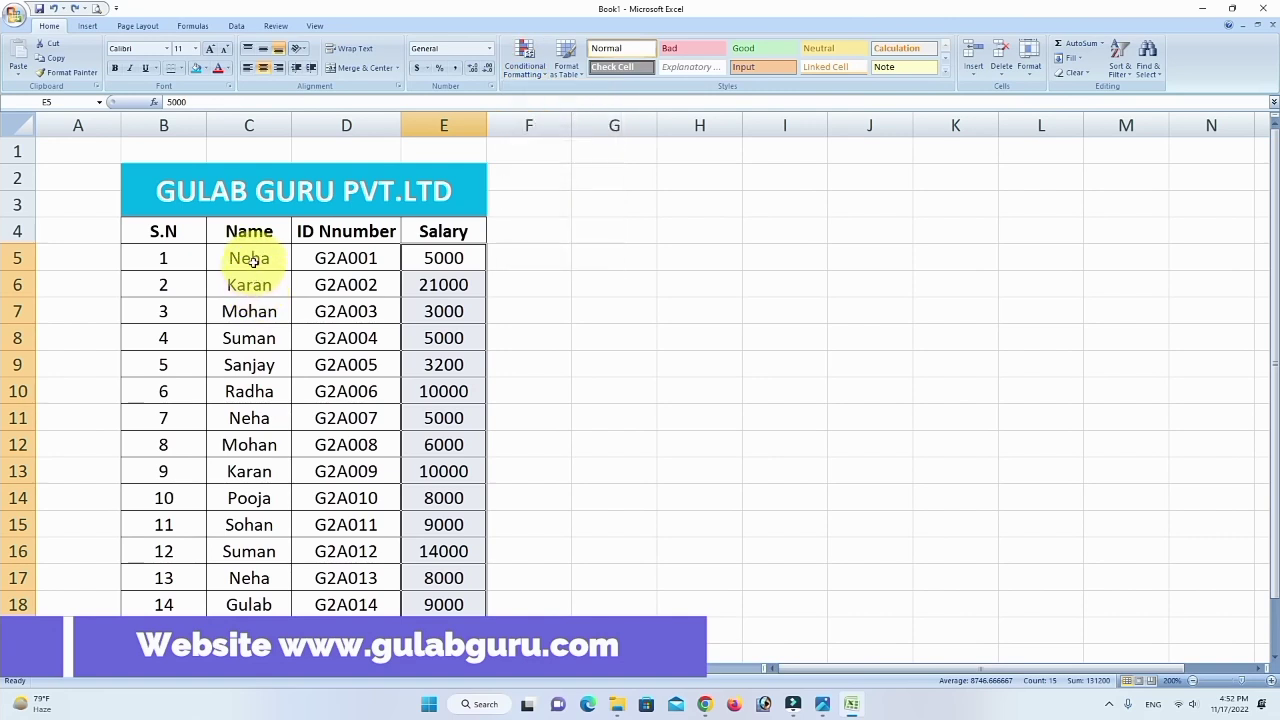
Create a Text That Contains highlight rule for the name cells C5:C19, matching the first name of the employee in row 7.
{"action": "left_click_drag", "start_coordinate": [251, 264], "coordinate": [249, 604]}
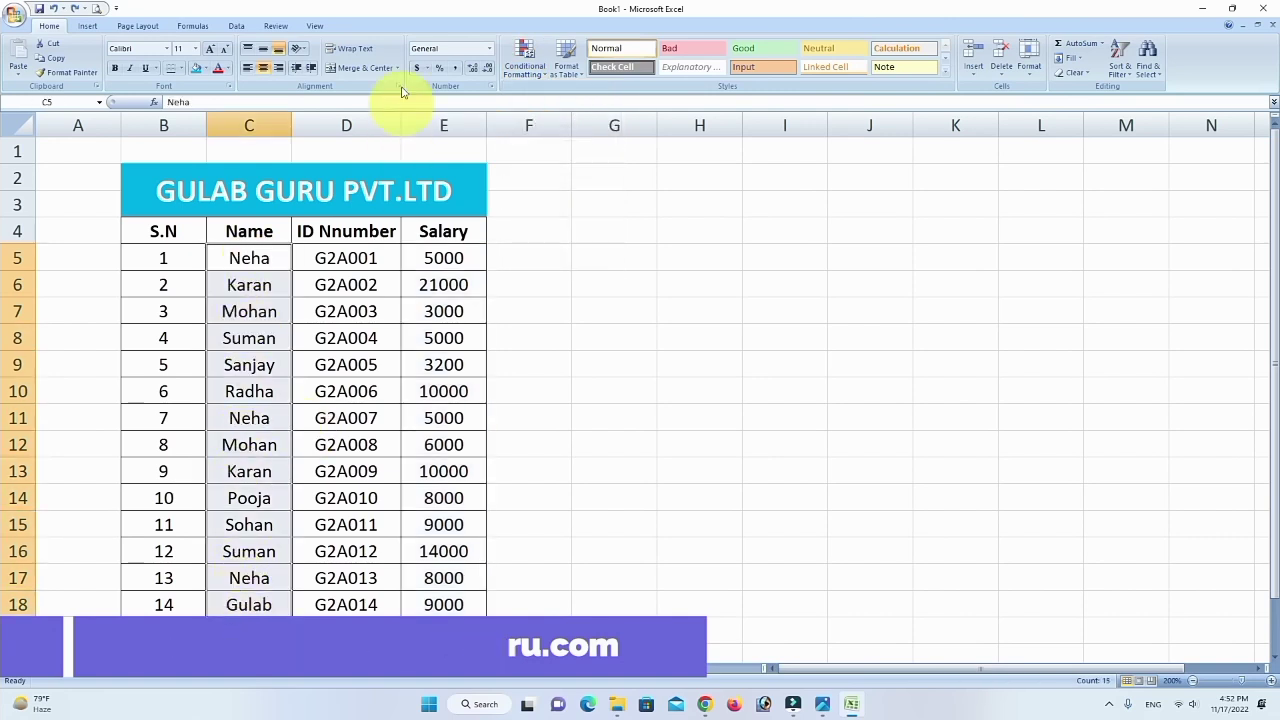
{"action": "left_click", "coordinate": [524, 58]}
{"action": "mouse_move", "coordinate": [570, 96]}
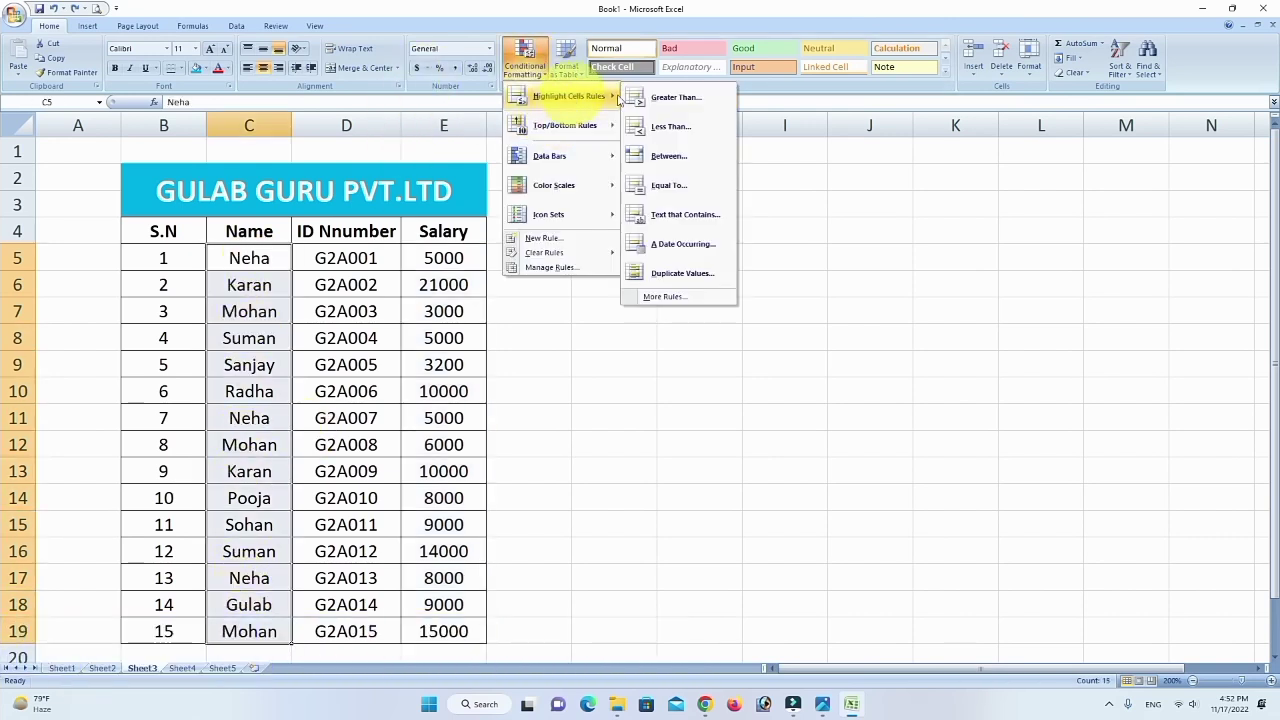
{"action": "left_click", "coordinate": [688, 216]}
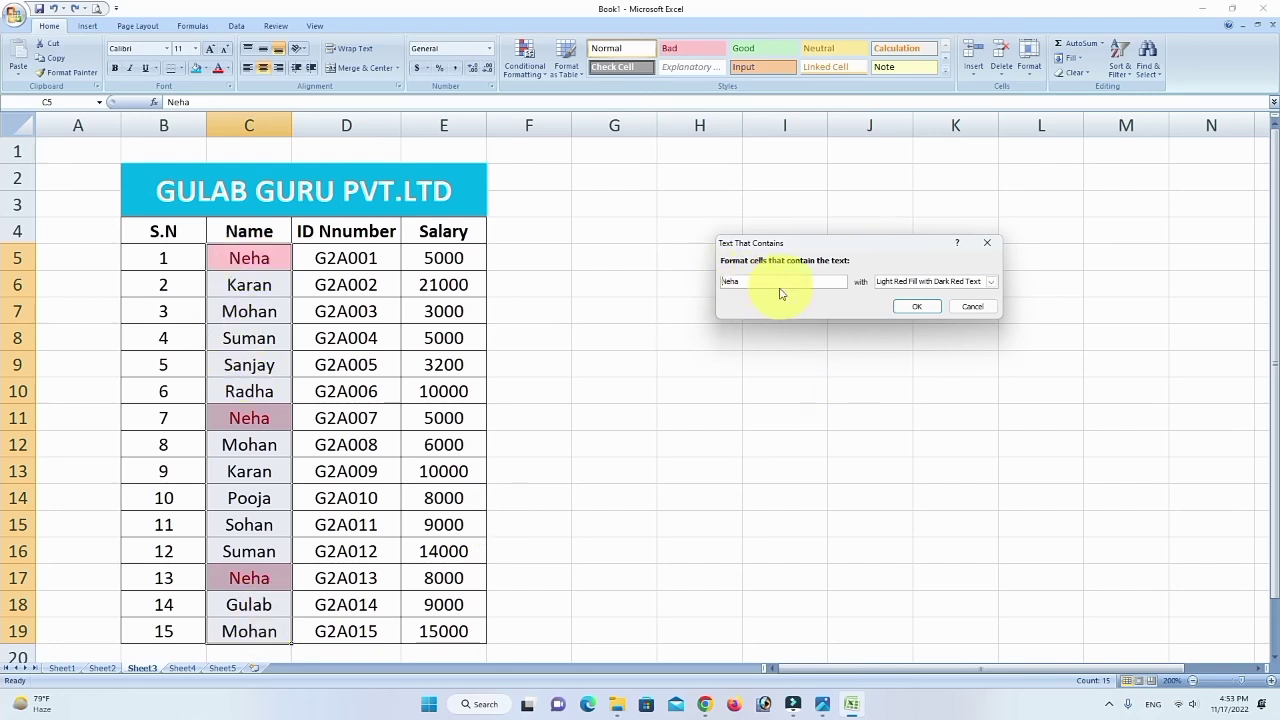
{"action": "left_click_drag", "start_coordinate": [748, 281], "coordinate": [688, 287]}
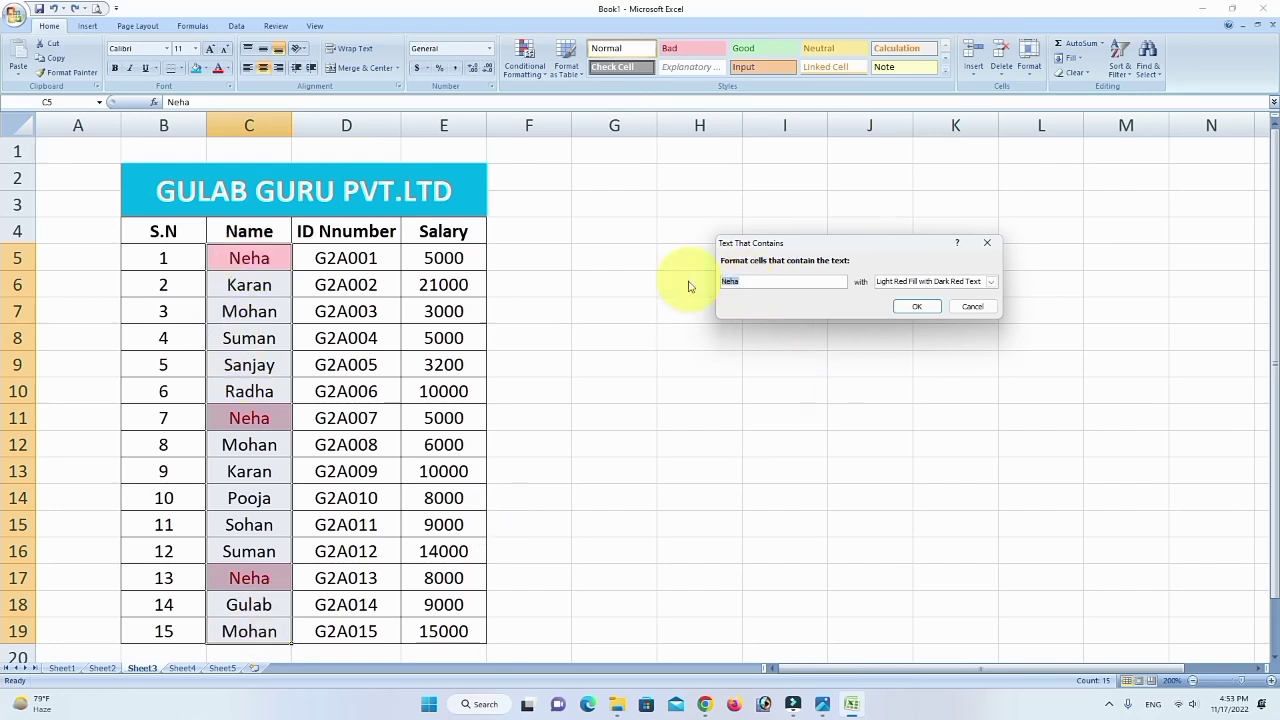
{"action": "type", "text": "mohan"}
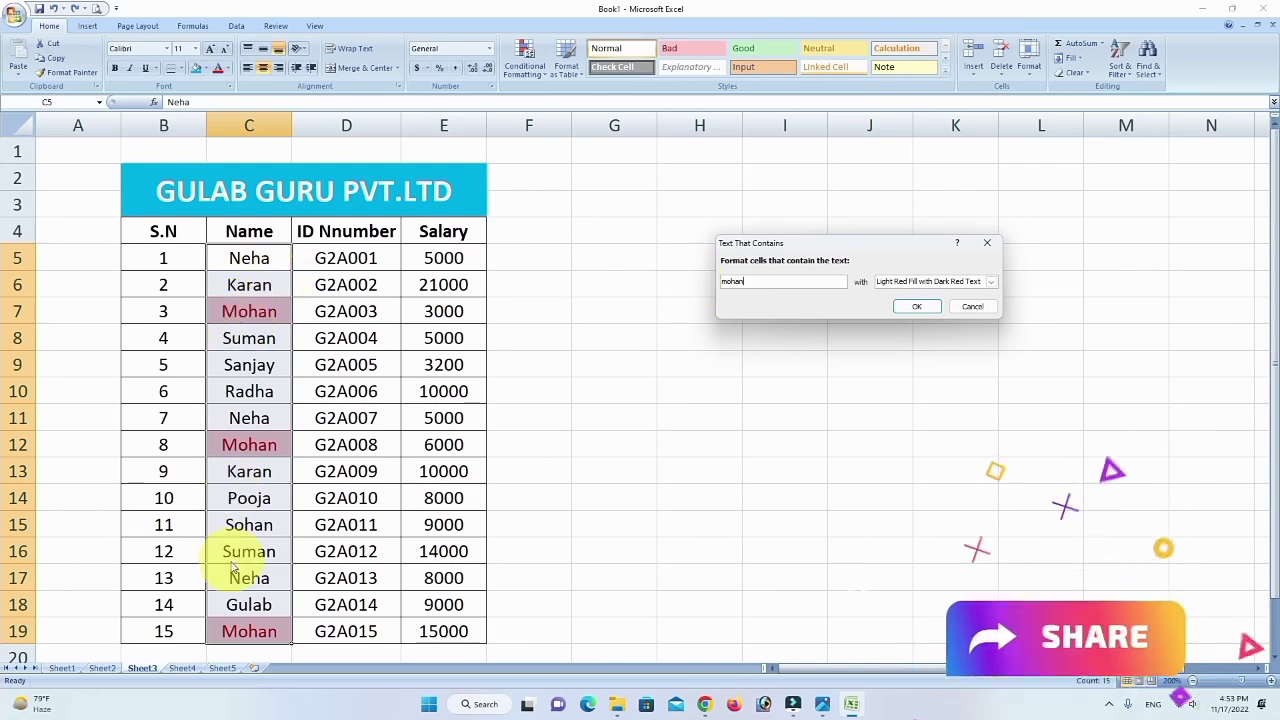
Set the Text That Contains rule's format to Light Red Fill with Dark Red Text and apply it.
{"action": "left_click", "coordinate": [990, 281]}
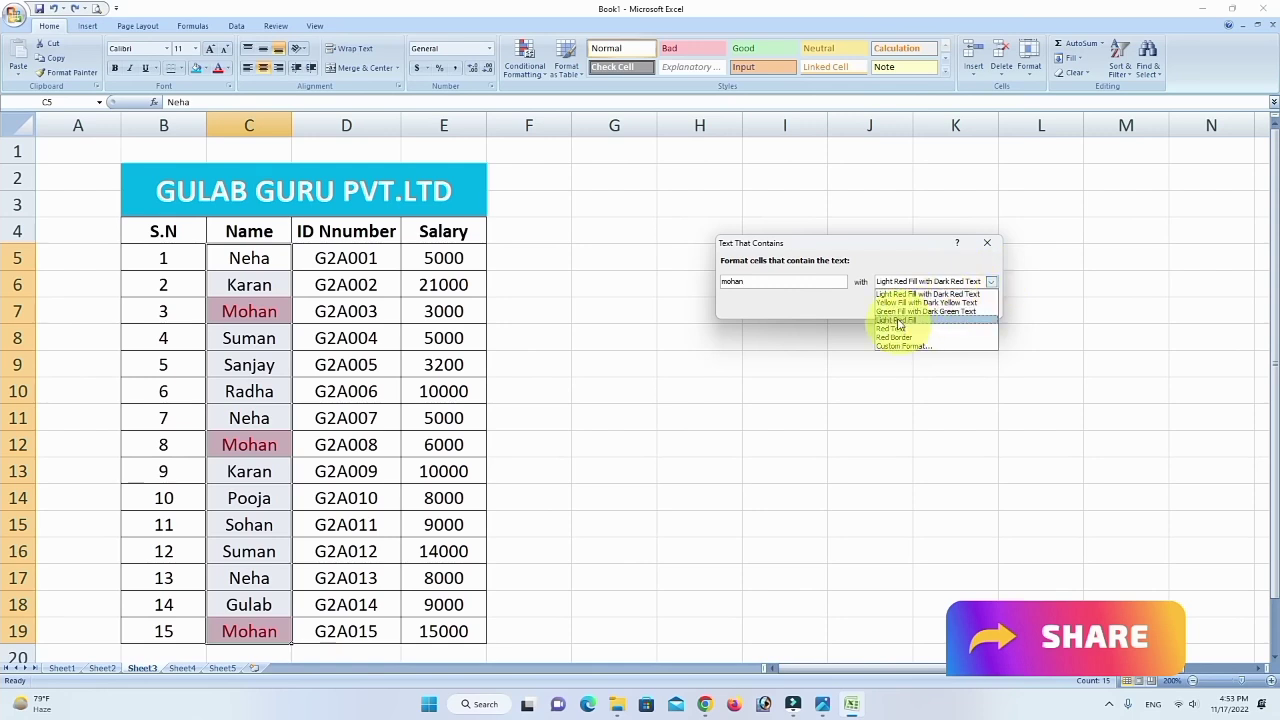
{"action": "left_click", "coordinate": [920, 296]}
{"action": "left_click", "coordinate": [914, 308]}
{"action": "left_click", "coordinate": [771, 379]}
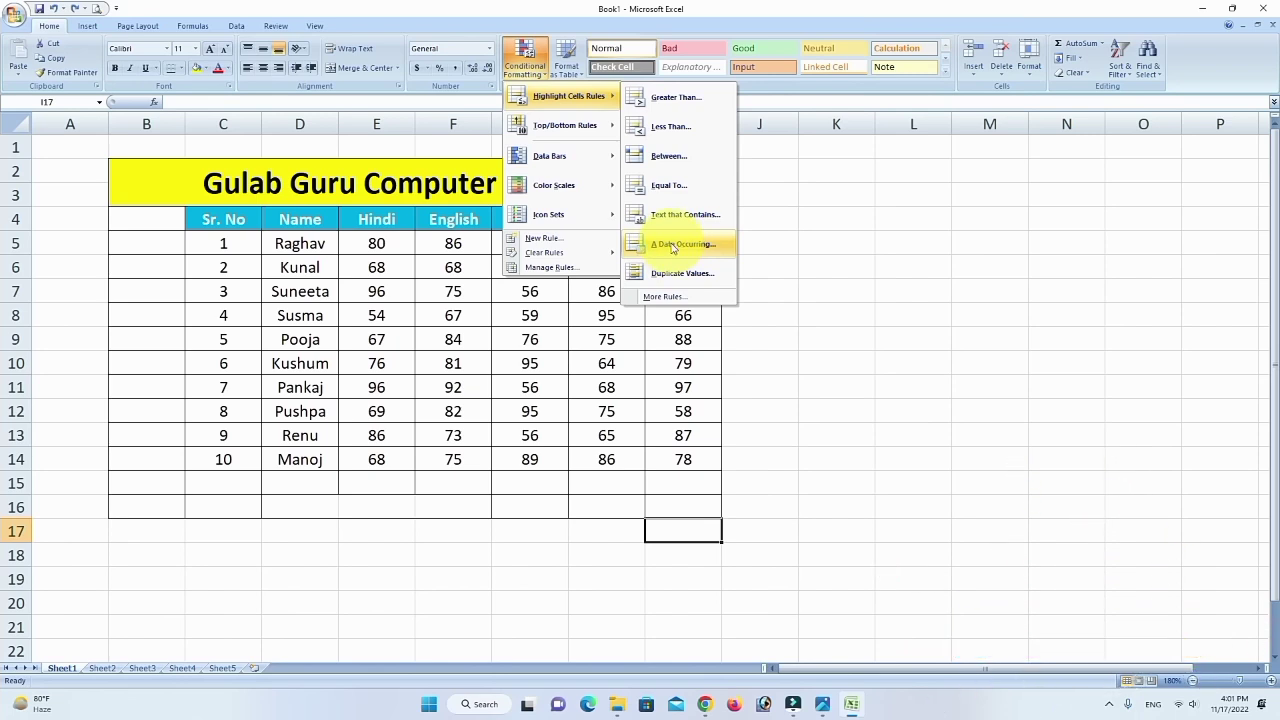
{"action": "left_click", "coordinate": [673, 246]}
{"action": "left_click", "coordinate": [839, 259]}
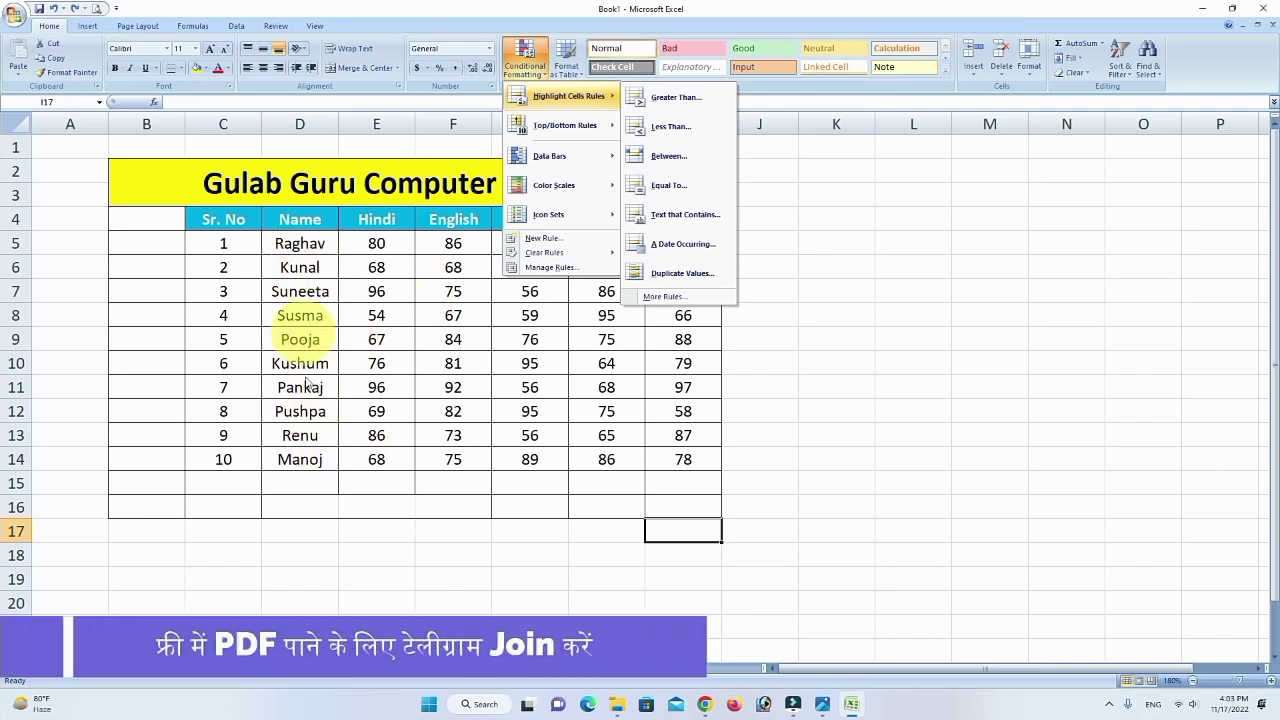
{"action": "left_click", "coordinate": [787, 575]}
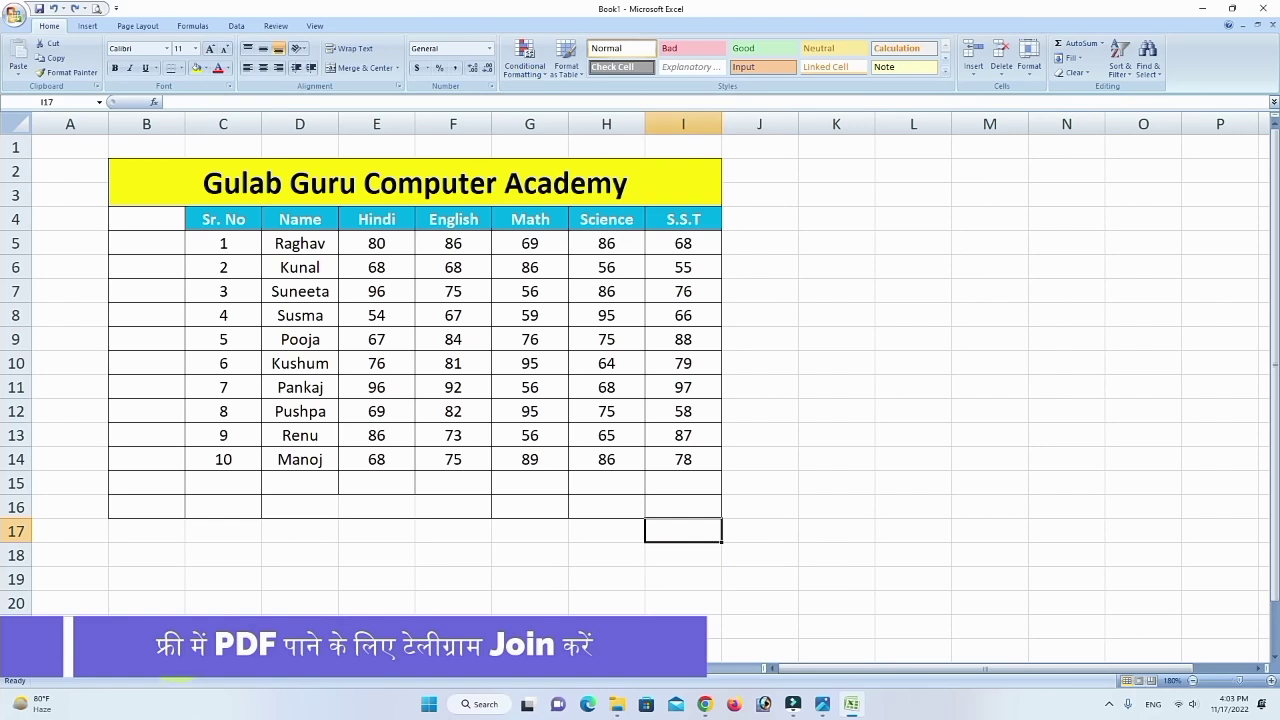
On Sheet3, start a Duplicate Values highlight rule for the name cells C5:C19.
{"action": "left_click", "coordinate": [102, 668]}
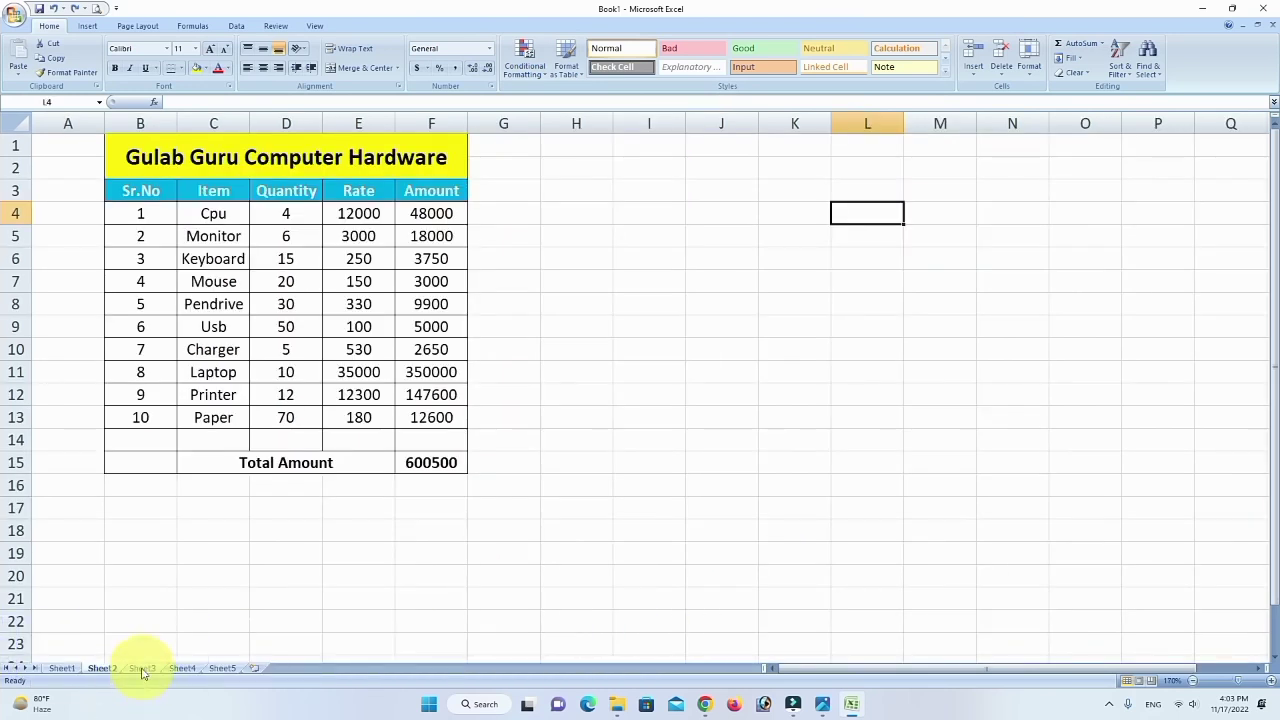
{"action": "left_click", "coordinate": [142, 668]}
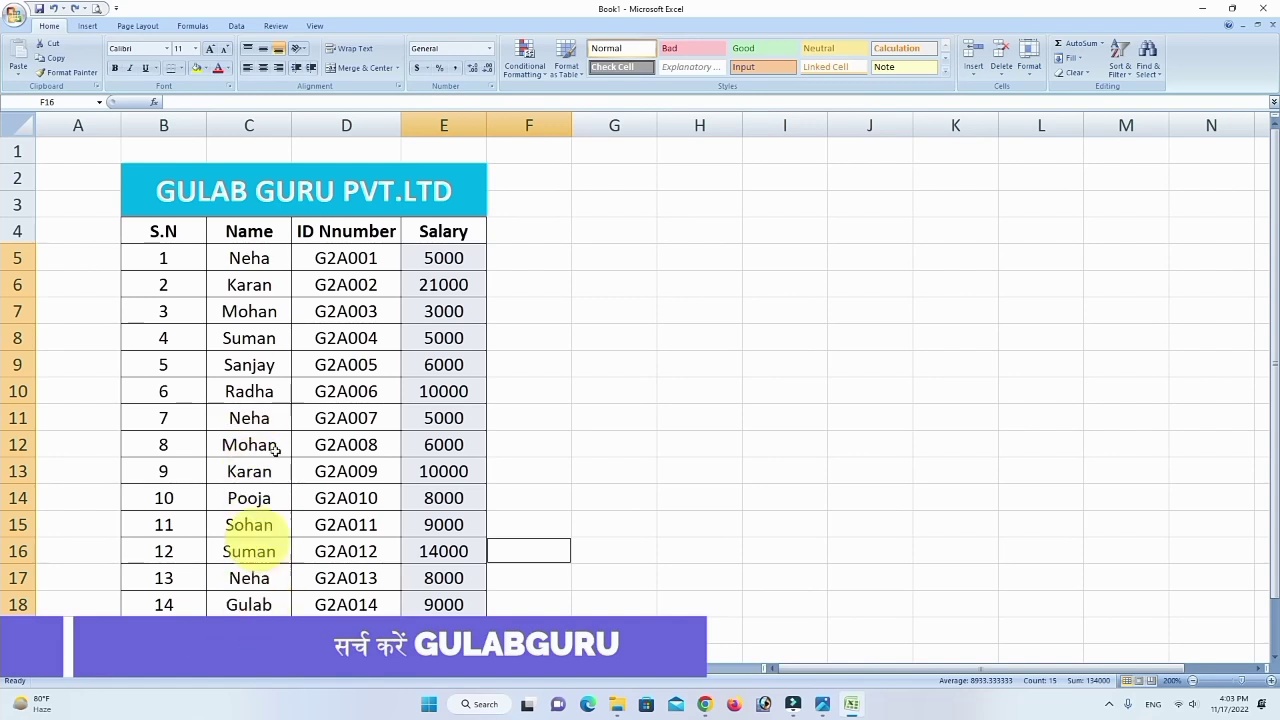
{"action": "key", "text": "Right"}
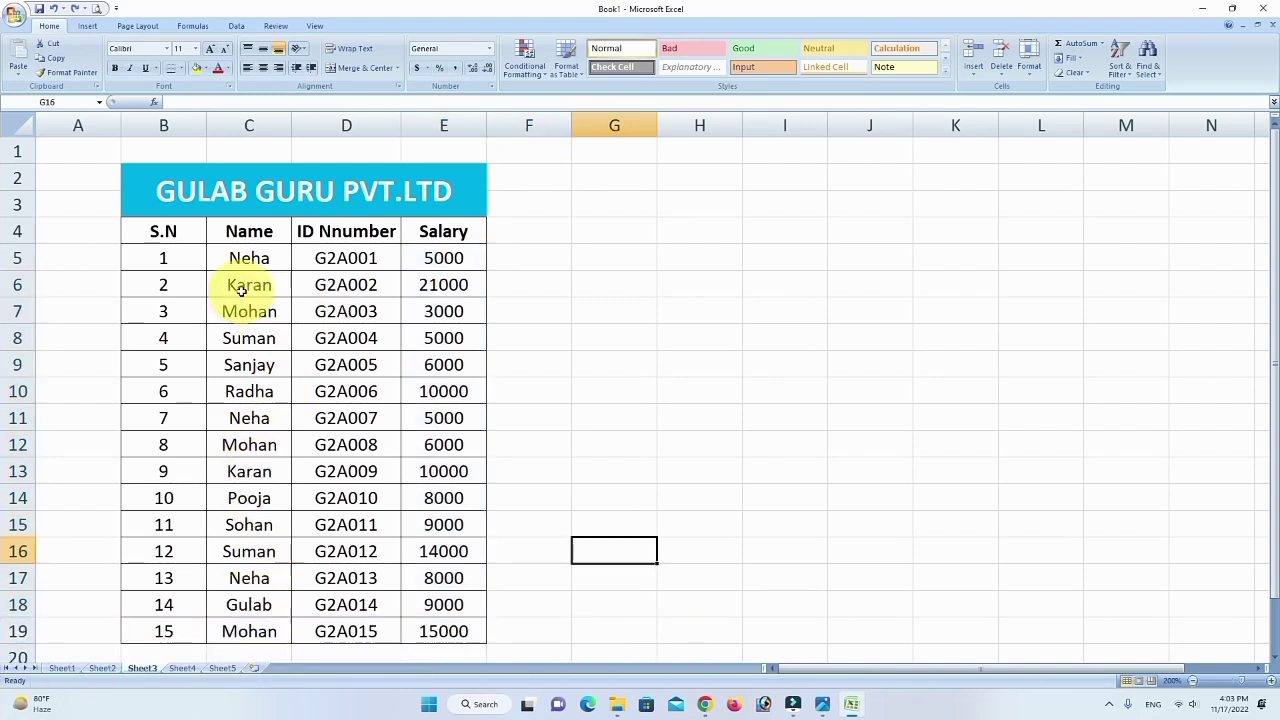
{"action": "left_click_drag", "start_coordinate": [248, 258], "coordinate": [248, 606]}
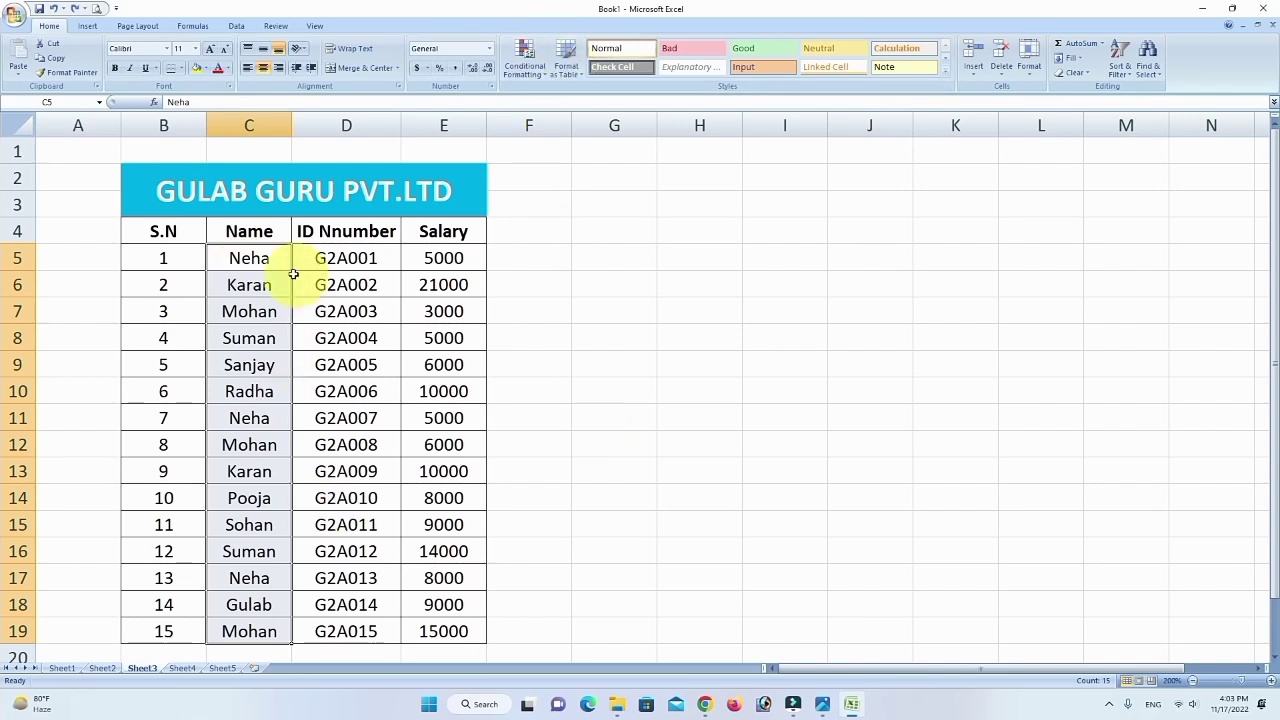
{"action": "left_click", "coordinate": [525, 58]}
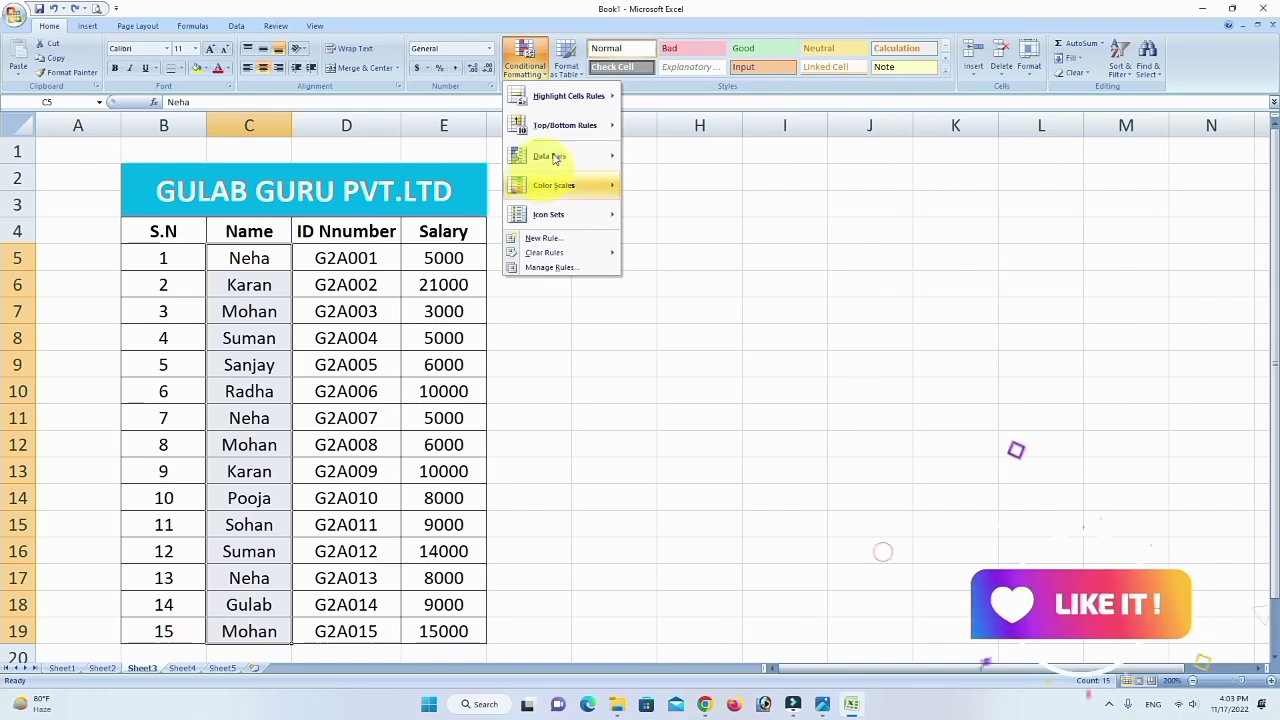
{"action": "mouse_move", "coordinate": [571, 100]}
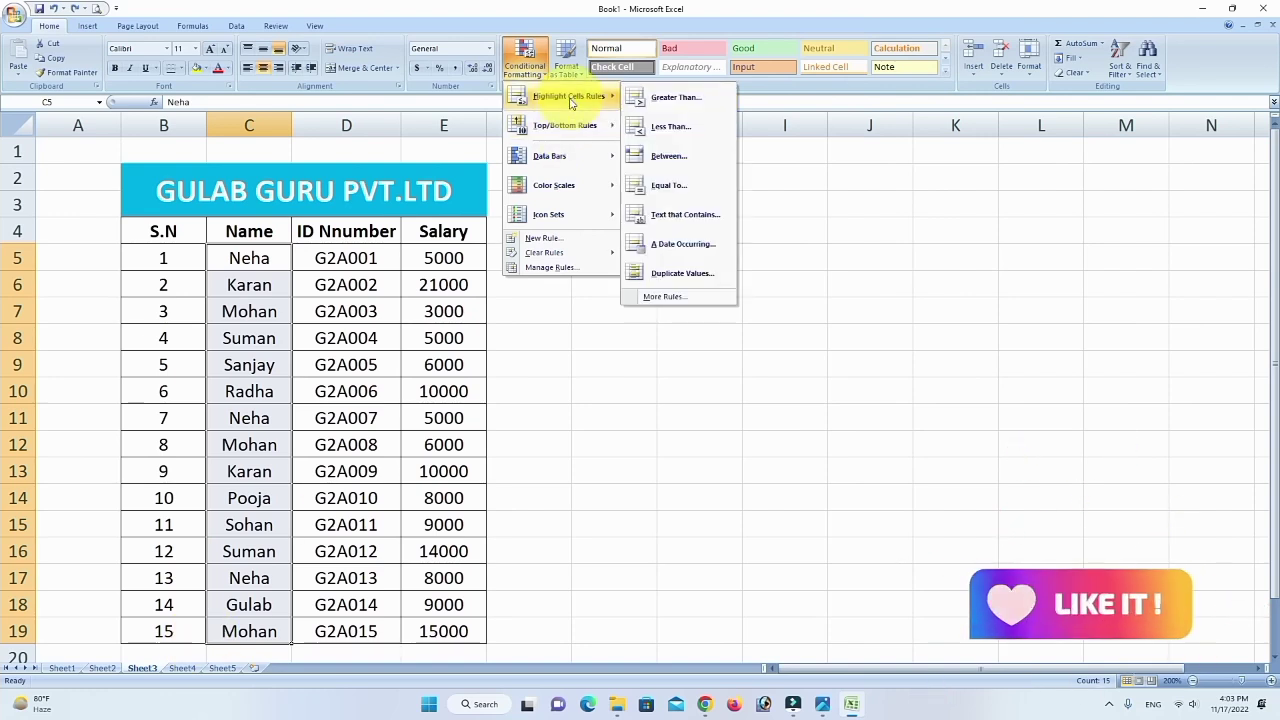
{"action": "left_click", "coordinate": [673, 279]}
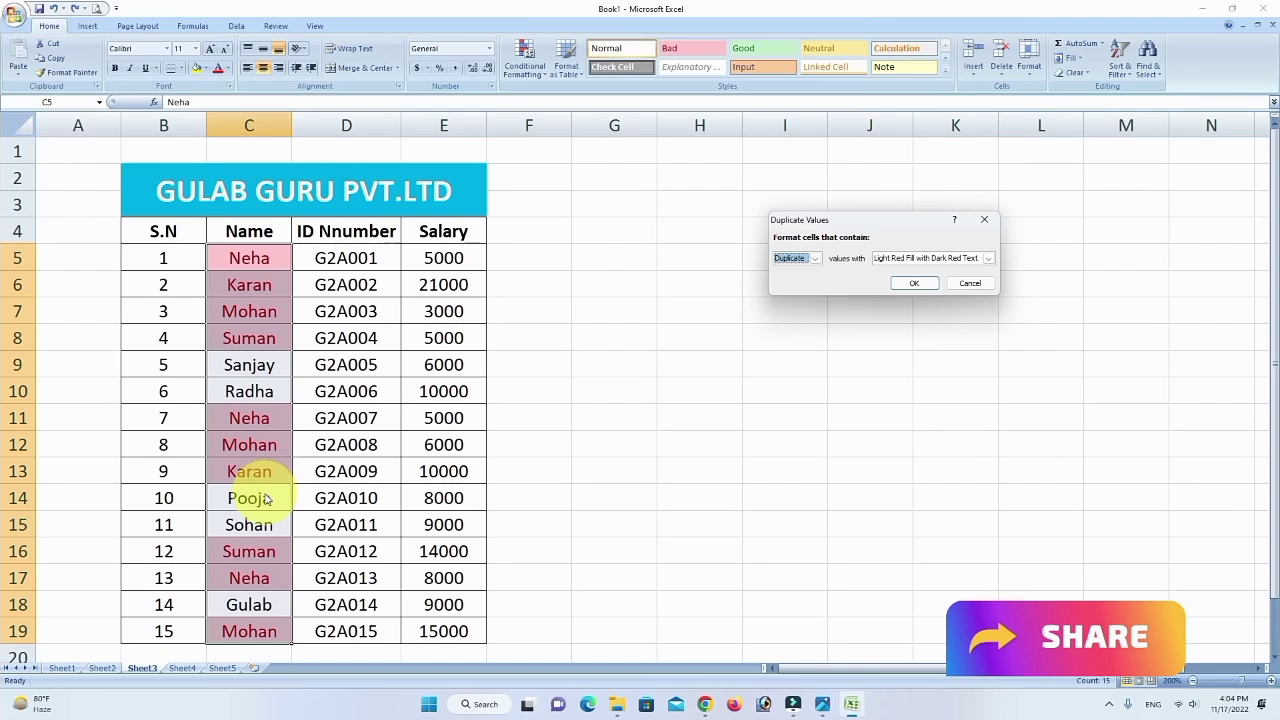
Set the Duplicate Values rule's format to Yellow Fill with Dark Yellow Text and apply it to the names.
{"action": "left_click", "coordinate": [988, 258]}
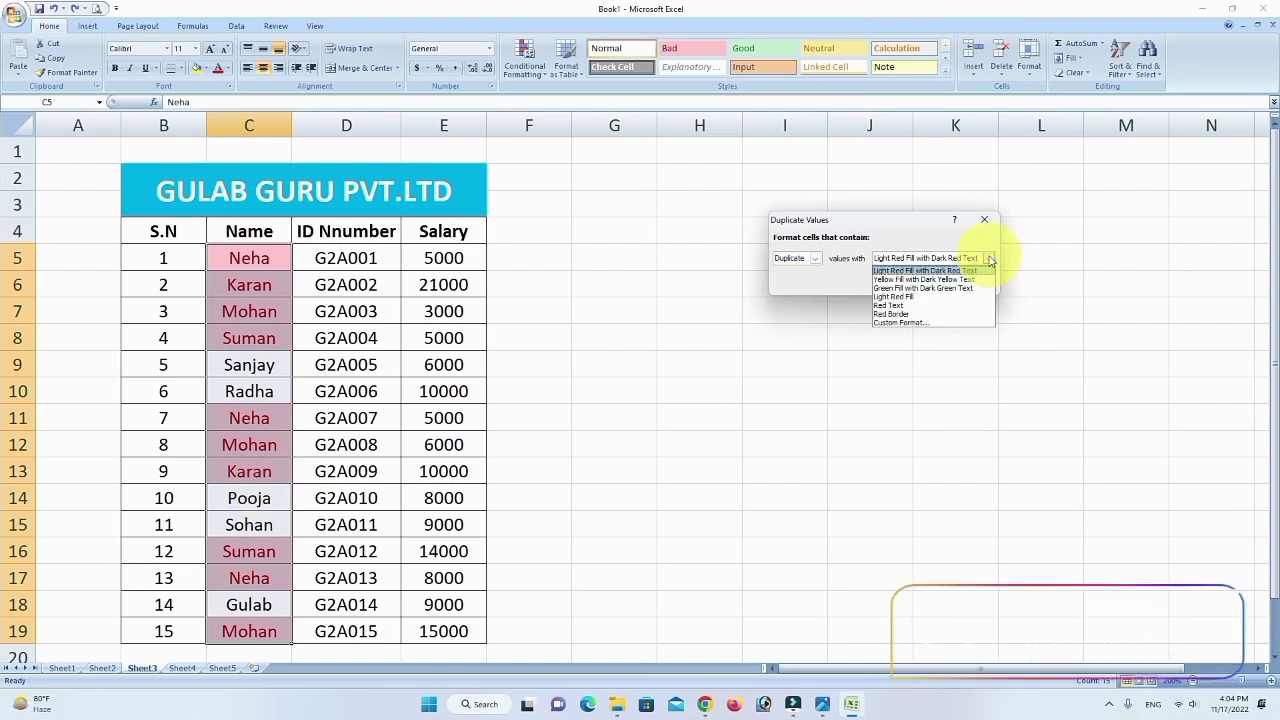
{"action": "left_click", "coordinate": [915, 279]}
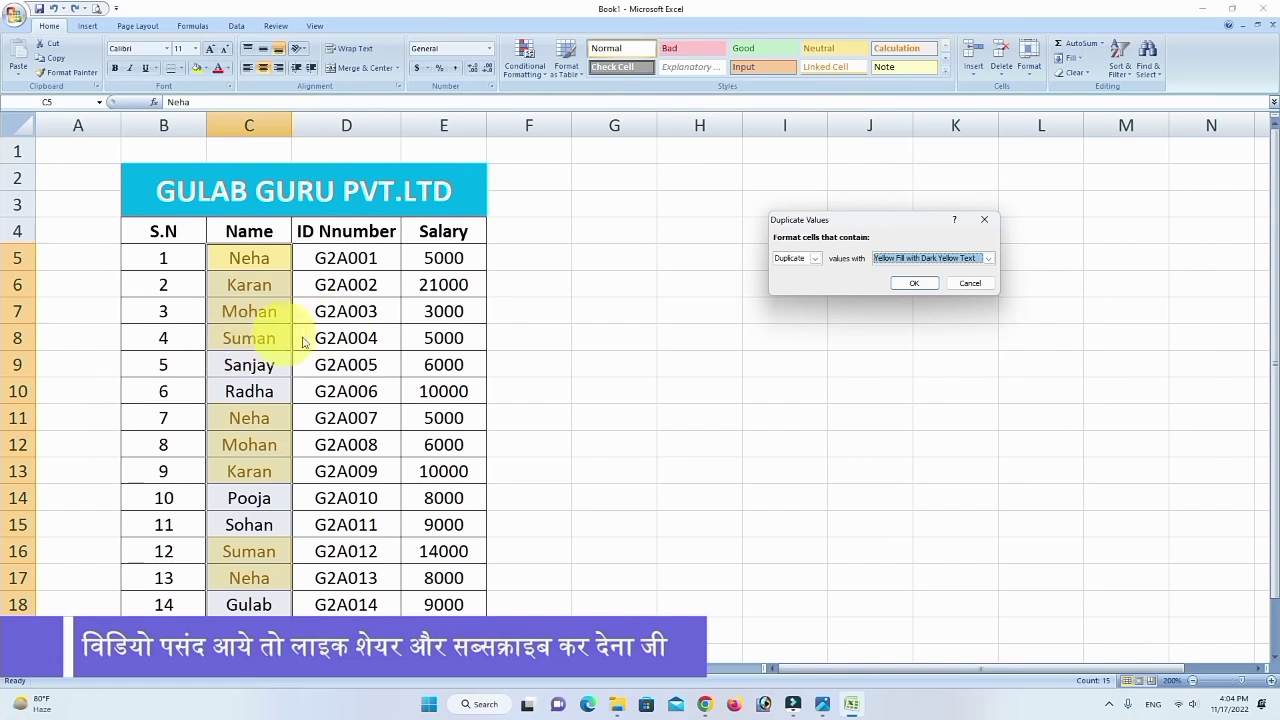
{"action": "left_click", "coordinate": [912, 283]}
{"action": "left_click", "coordinate": [525, 62]}
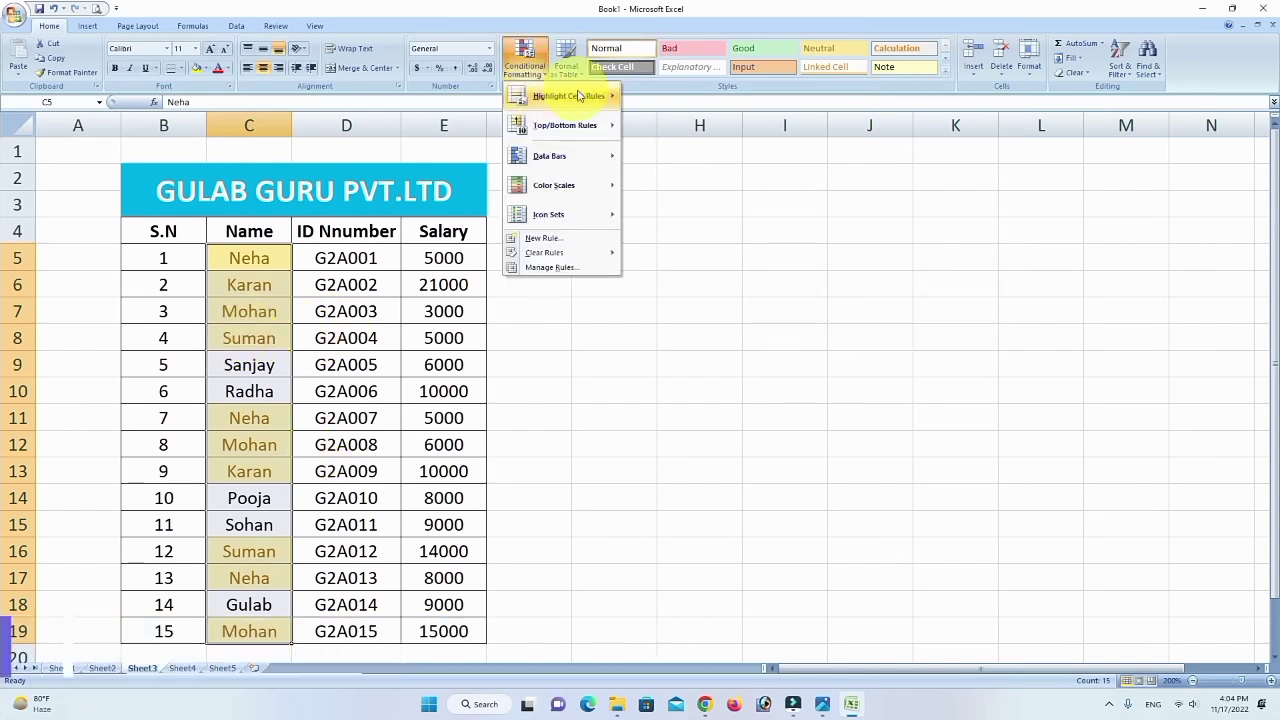
{"action": "mouse_move", "coordinate": [570, 96]}
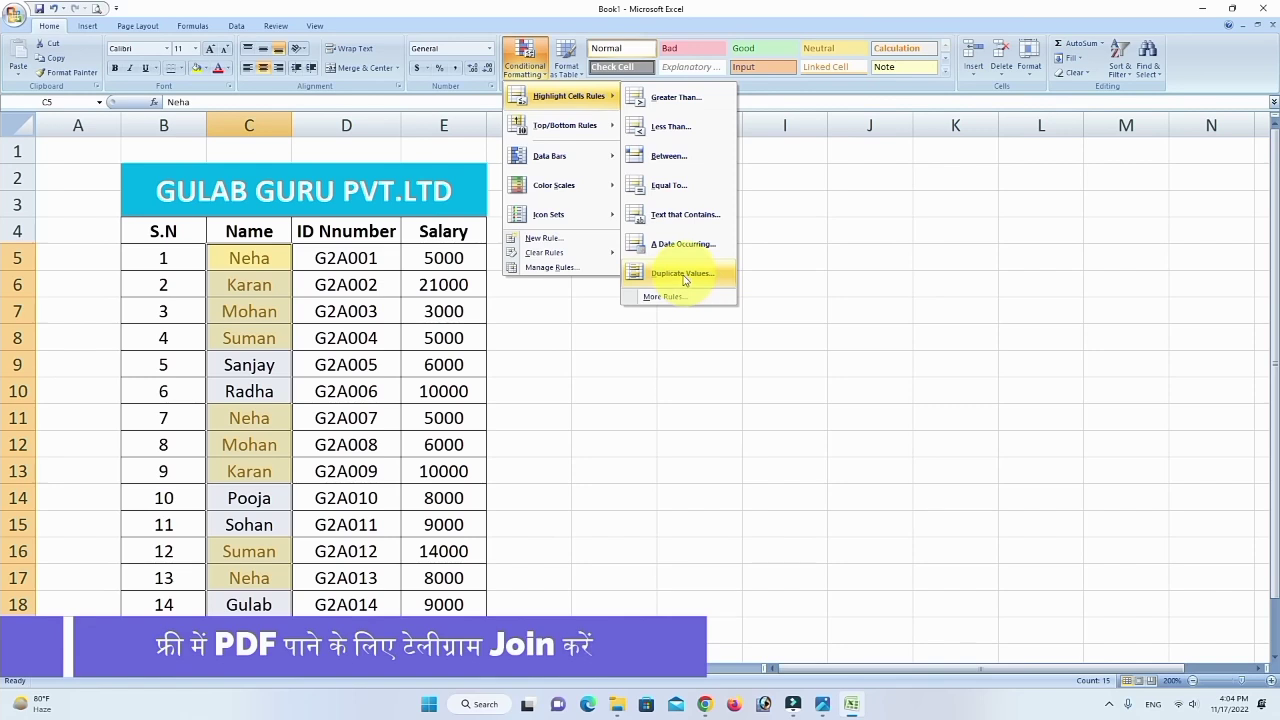
{"action": "left_click", "coordinate": [274, 250]}
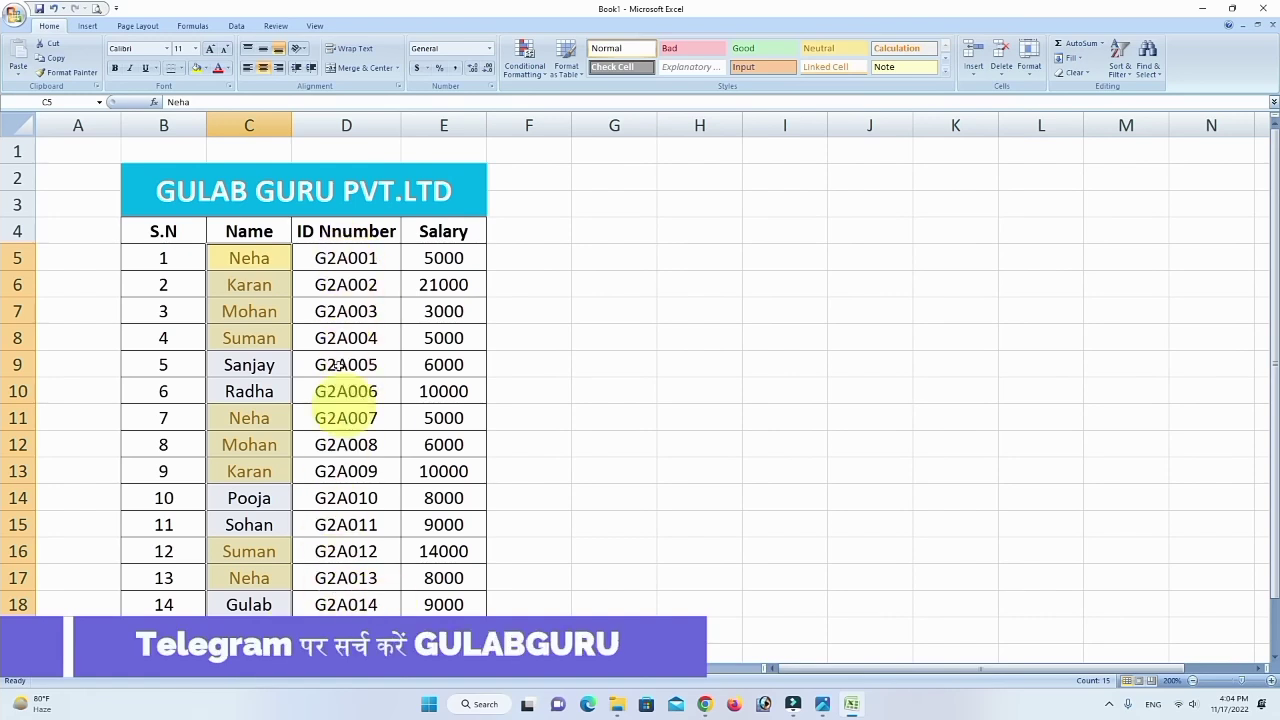
Apply a Duplicate Values highlight rule with Light Red Fill with Dark Red Text to the ID cells D5:D19.
{"action": "left_click", "coordinate": [346, 262]}
{"action": "left_click_drag", "start_coordinate": [349, 280], "coordinate": [342, 630]}
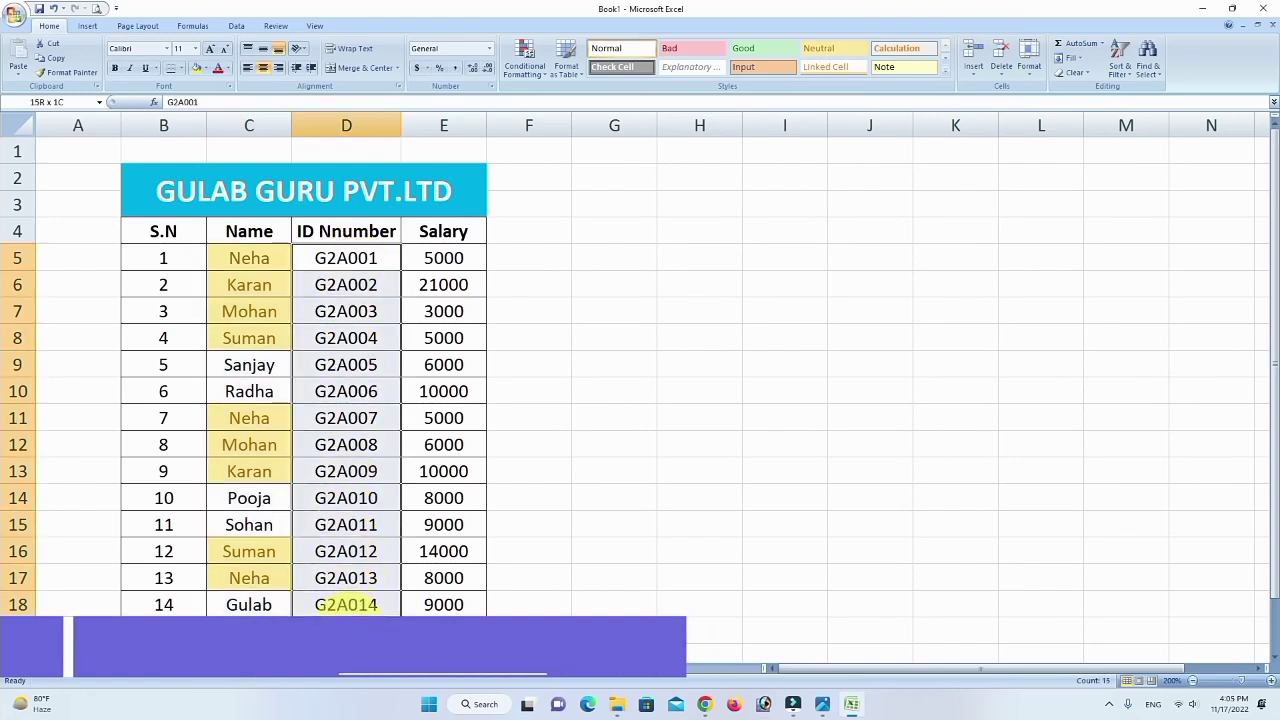
{"action": "left_click", "coordinate": [533, 72]}
{"action": "mouse_move", "coordinate": [570, 97]}
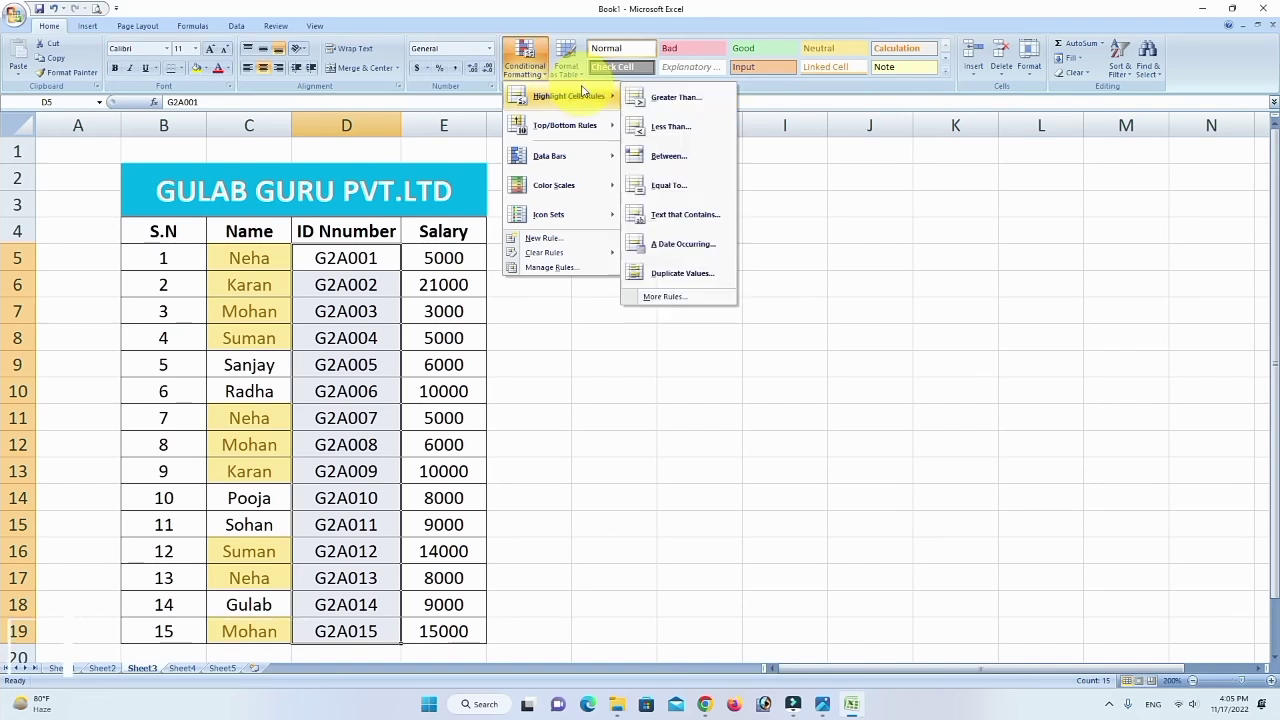
{"action": "left_click", "coordinate": [674, 273]}
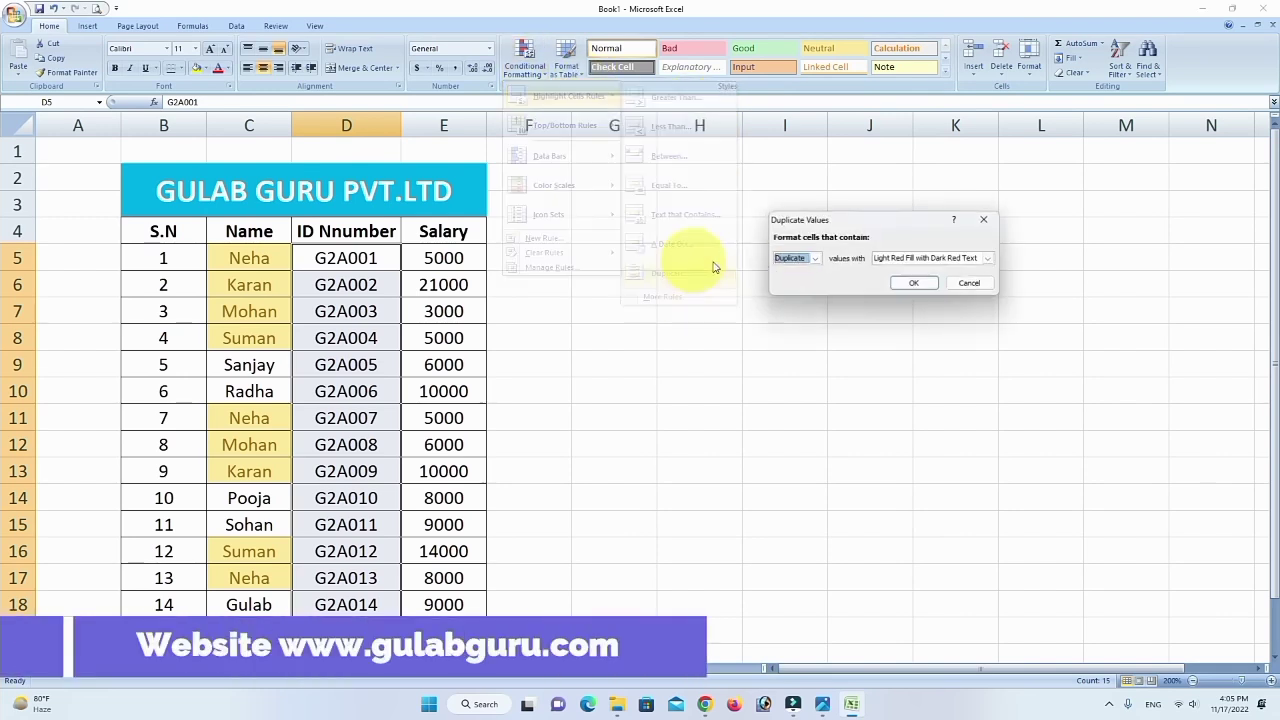
{"action": "left_click", "coordinate": [918, 283]}
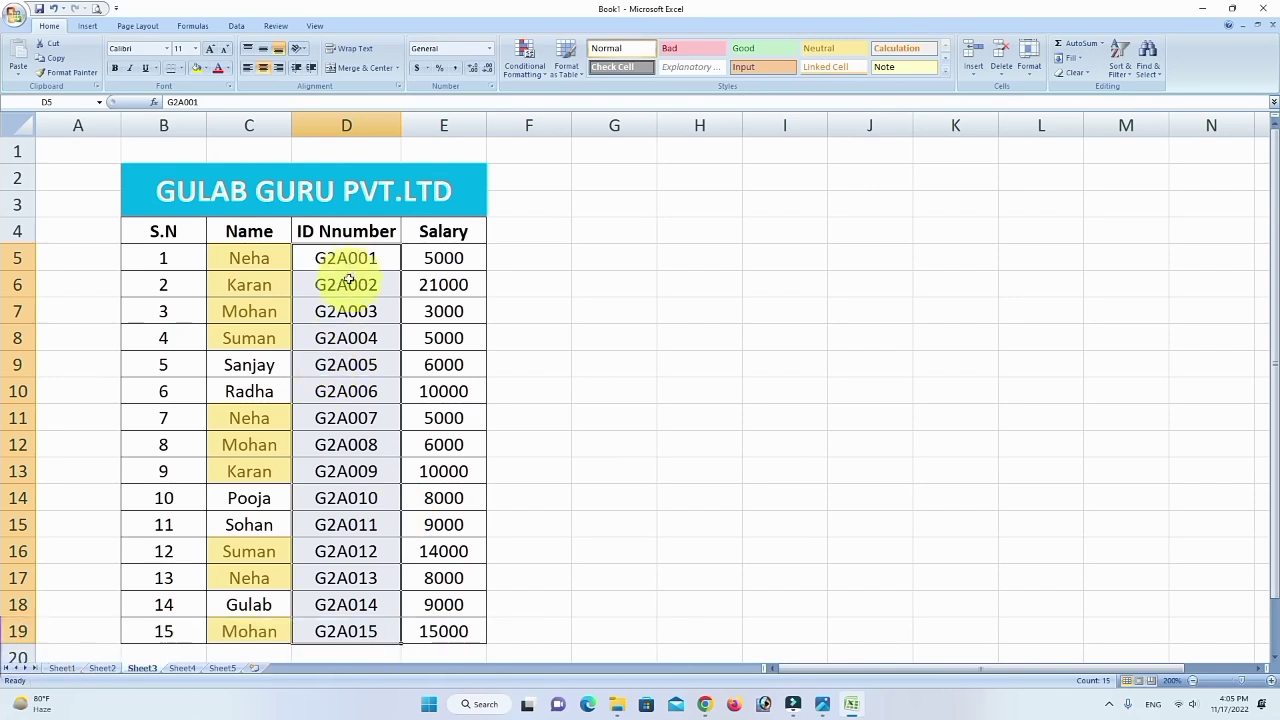
Replace the ID in D12 with the same ID as in D5, and restore D12's original ID.
{"action": "left_click", "coordinate": [374, 444]}
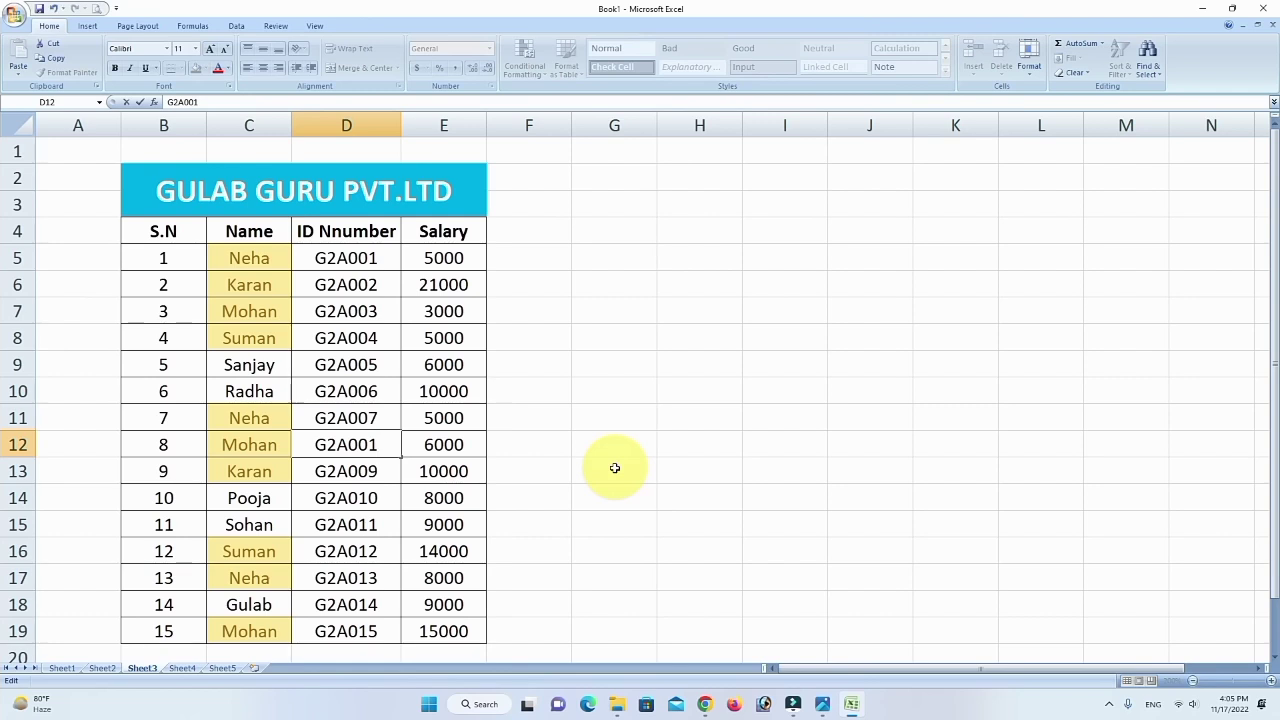
{"action": "left_click", "coordinate": [790, 449]}
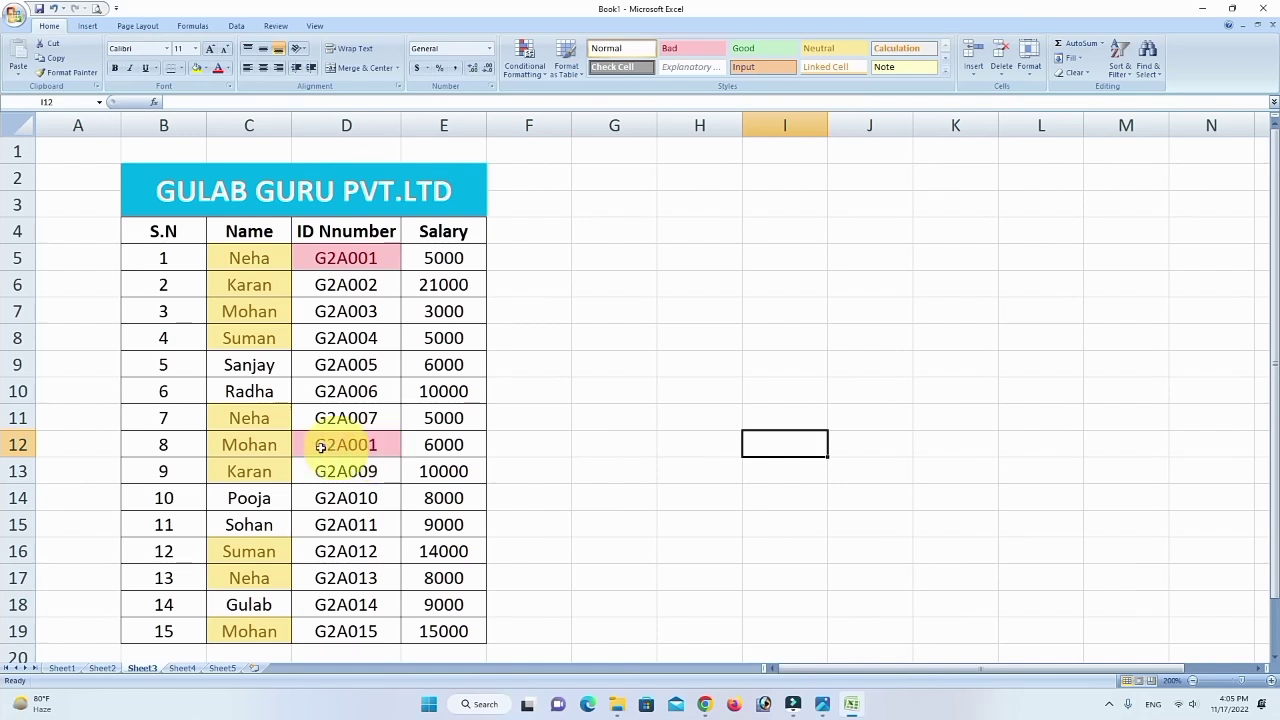
{"action": "double_click", "coordinate": [373, 445]}
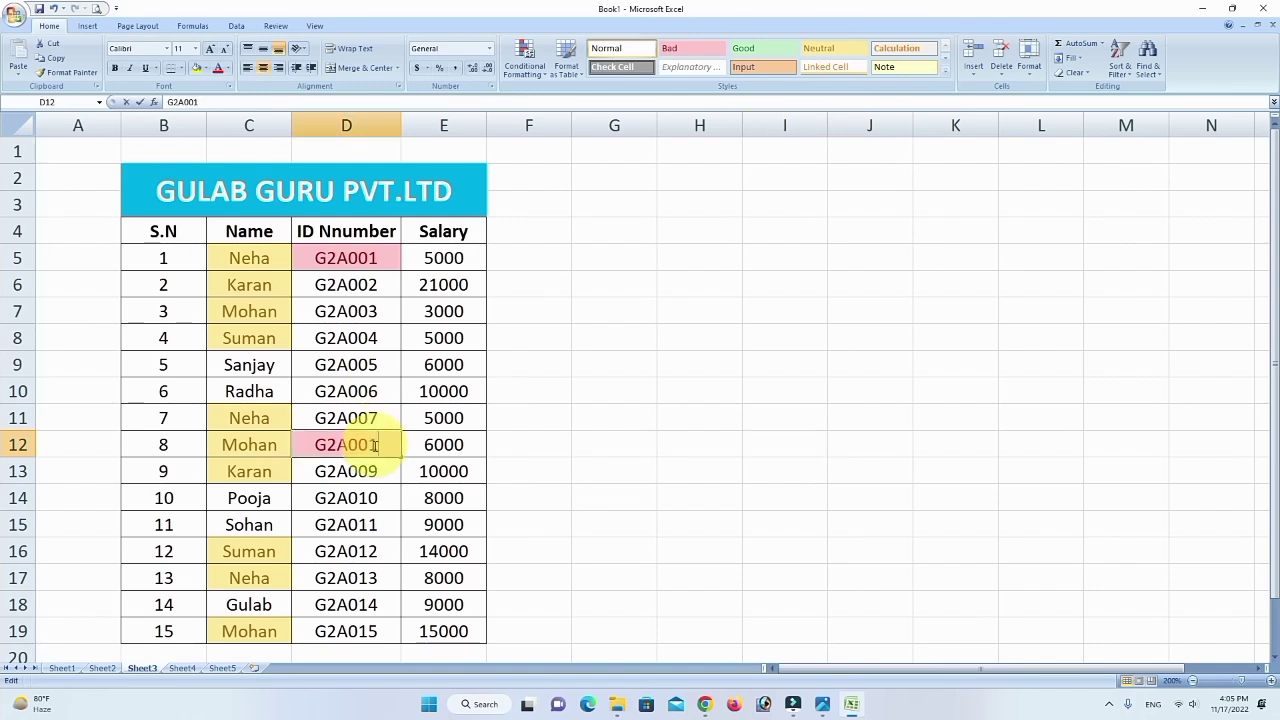
{"action": "left_click", "coordinate": [637, 490]}
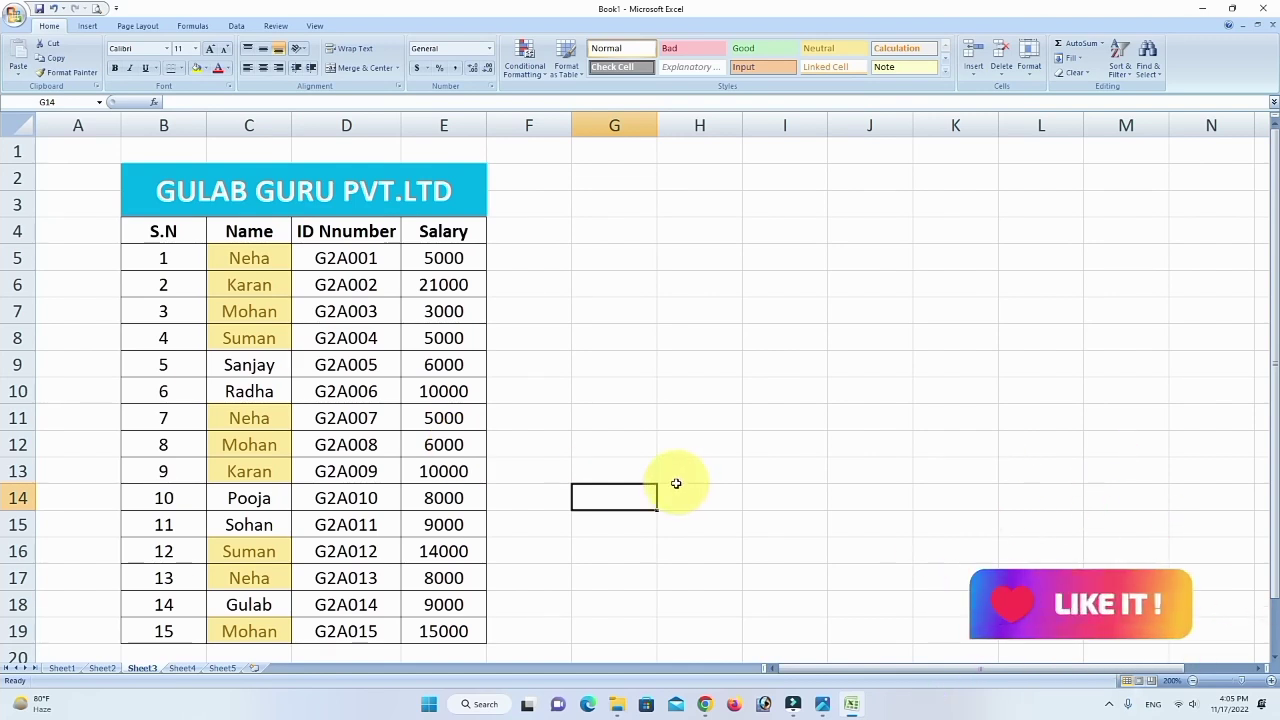
Switch to Sheet4 and select the monthly sales values C5:H14.
{"action": "left_click", "coordinate": [182, 667]}
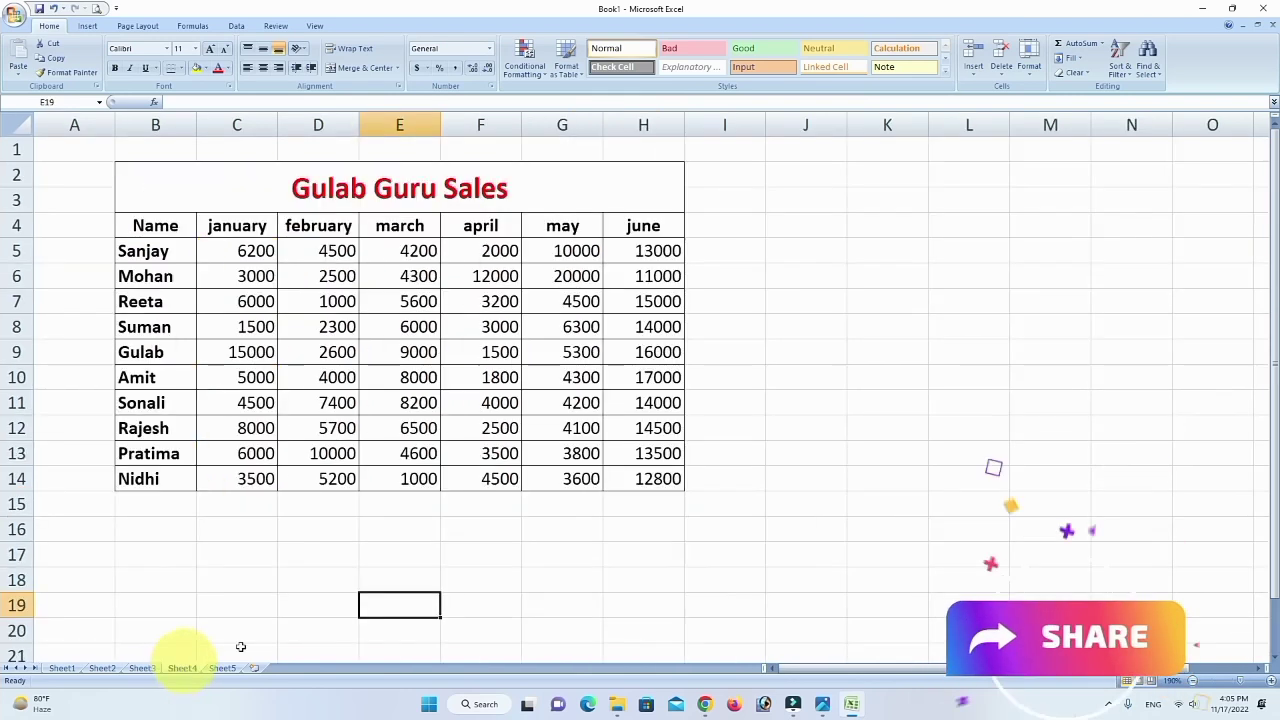
{"action": "left_click_drag", "start_coordinate": [245, 250], "coordinate": [628, 477]}
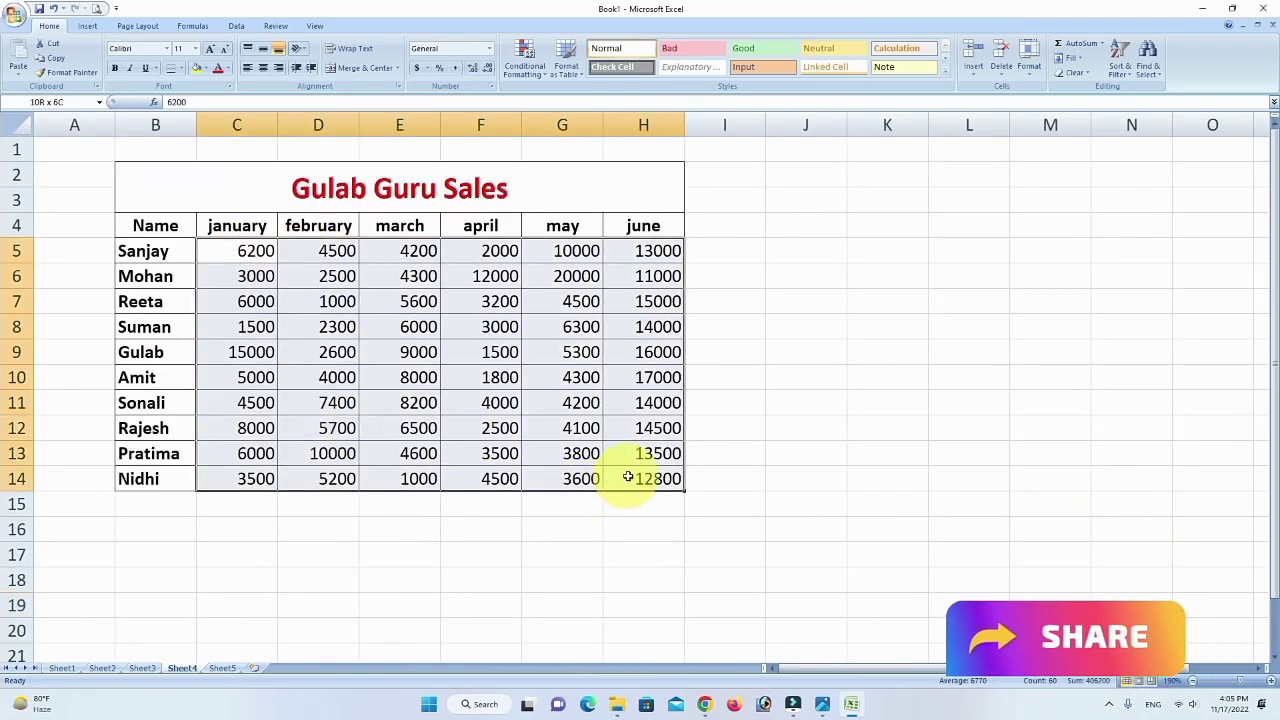
{"action": "left_click", "coordinate": [540, 75]}
{"action": "mouse_move", "coordinate": [570, 96]}
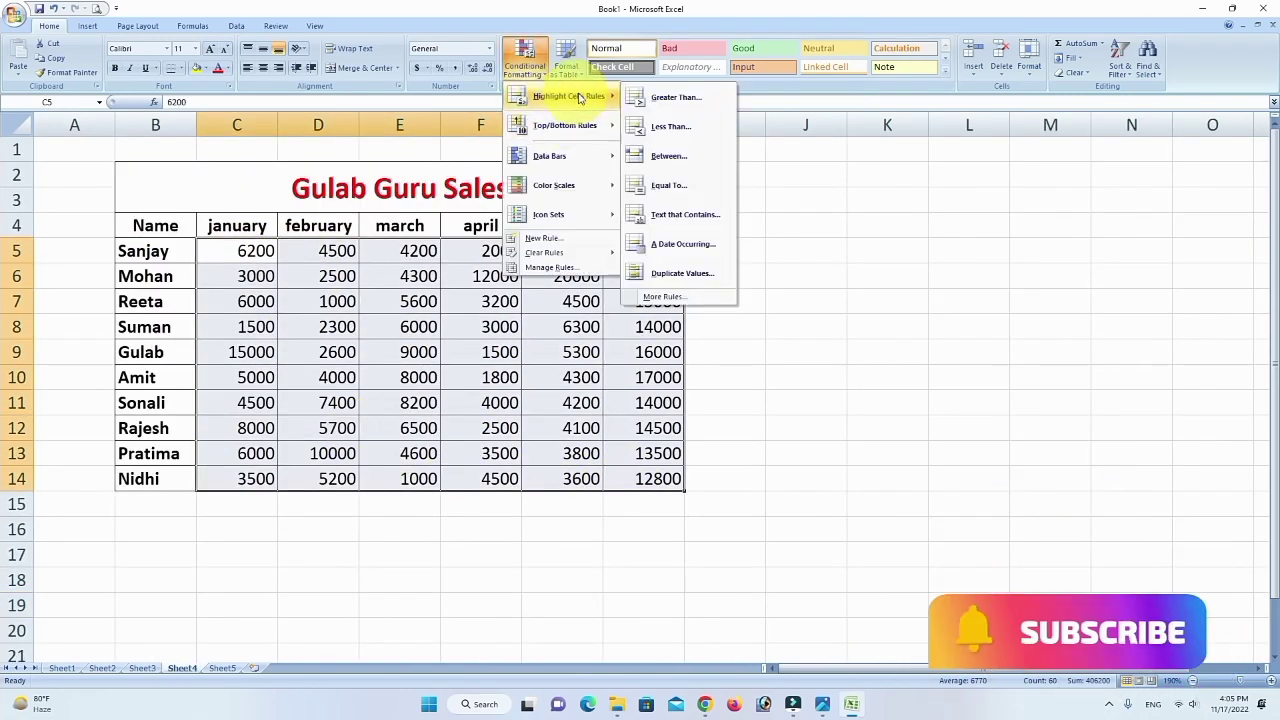
{"action": "left_click", "coordinate": [668, 274]}
{"action": "left_click", "coordinate": [963, 283]}
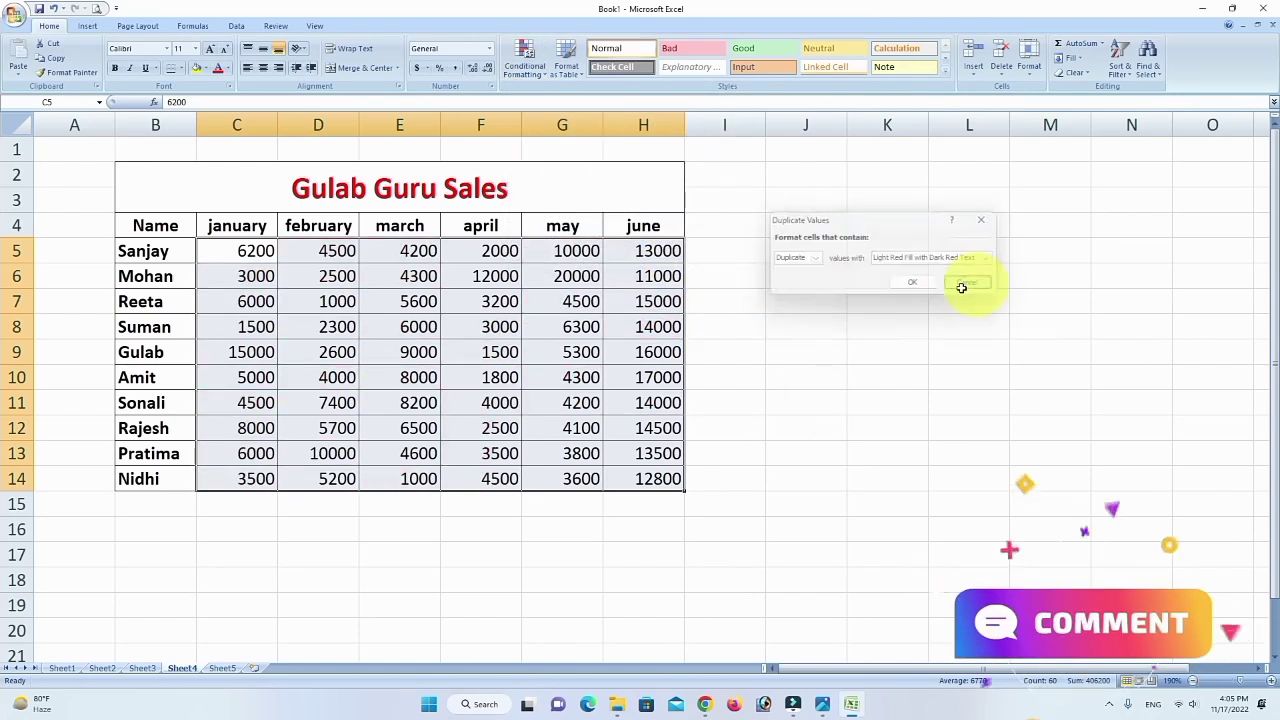
{"action": "left_click", "coordinate": [793, 398]}
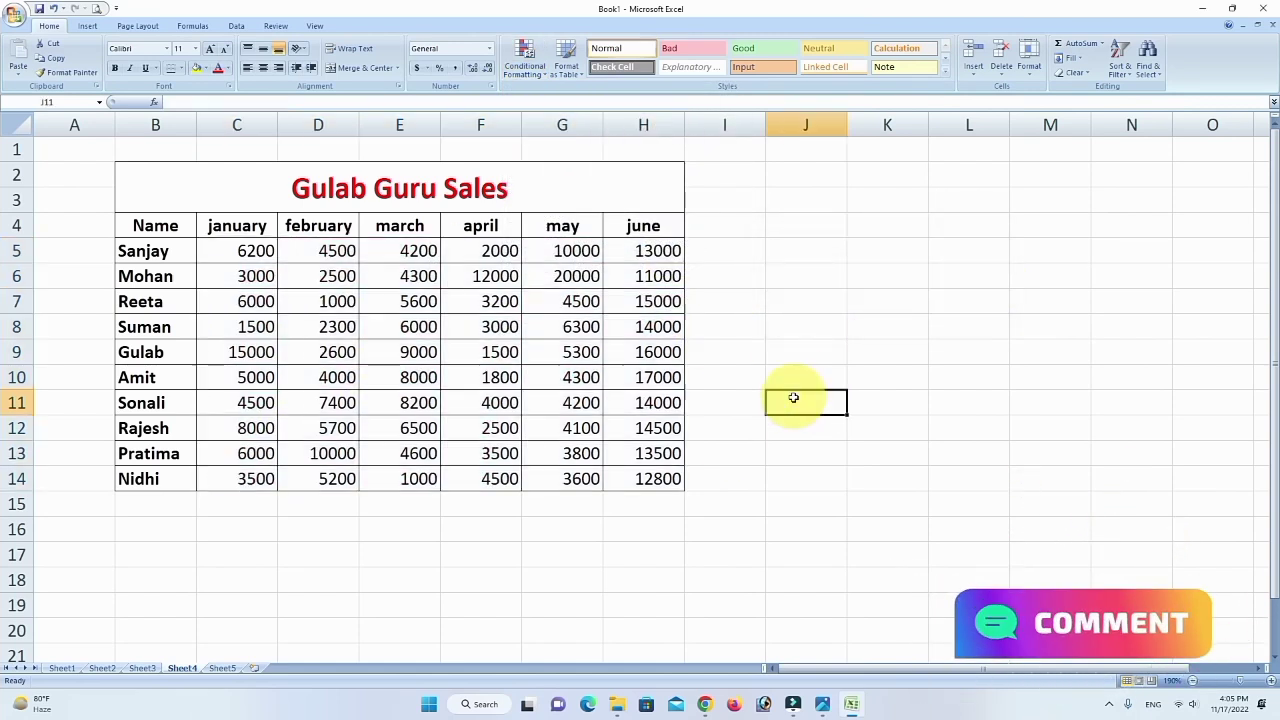
Examine the conditional formatting options offered under Highlight Cells Rules and Top/Bottom Rules.
{"action": "left_click", "coordinate": [540, 75]}
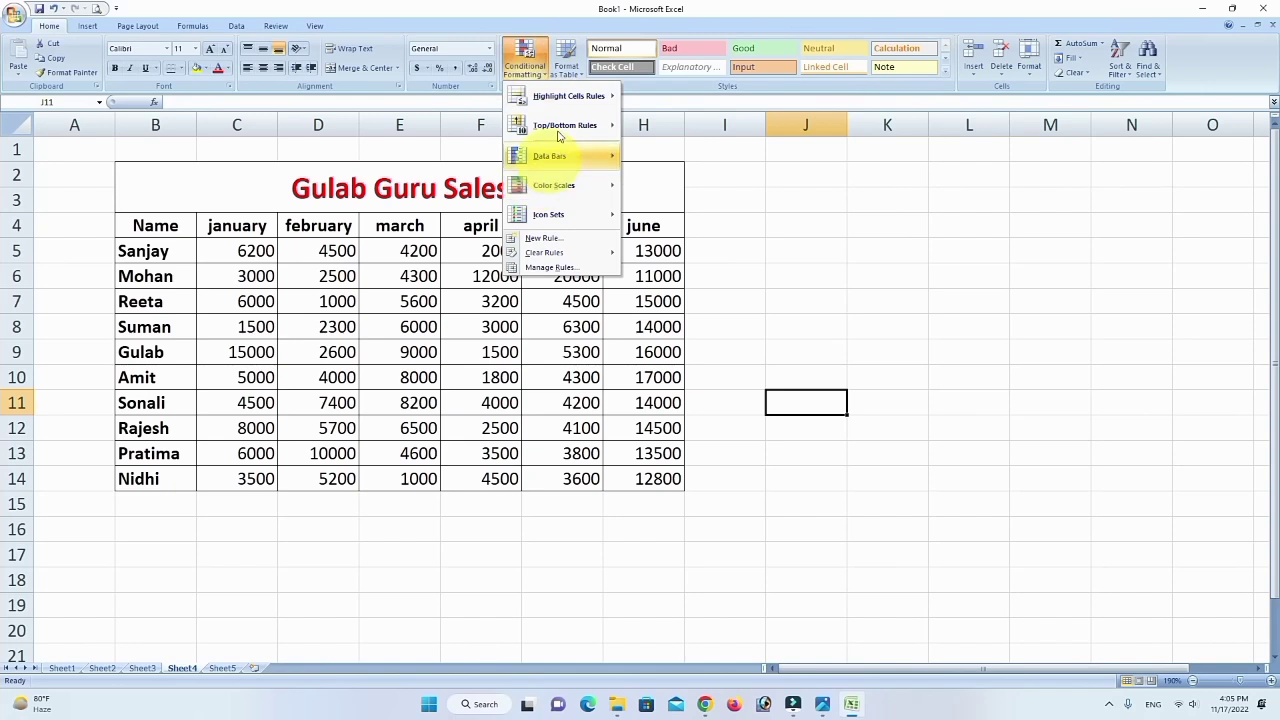
{"action": "mouse_move", "coordinate": [568, 96]}
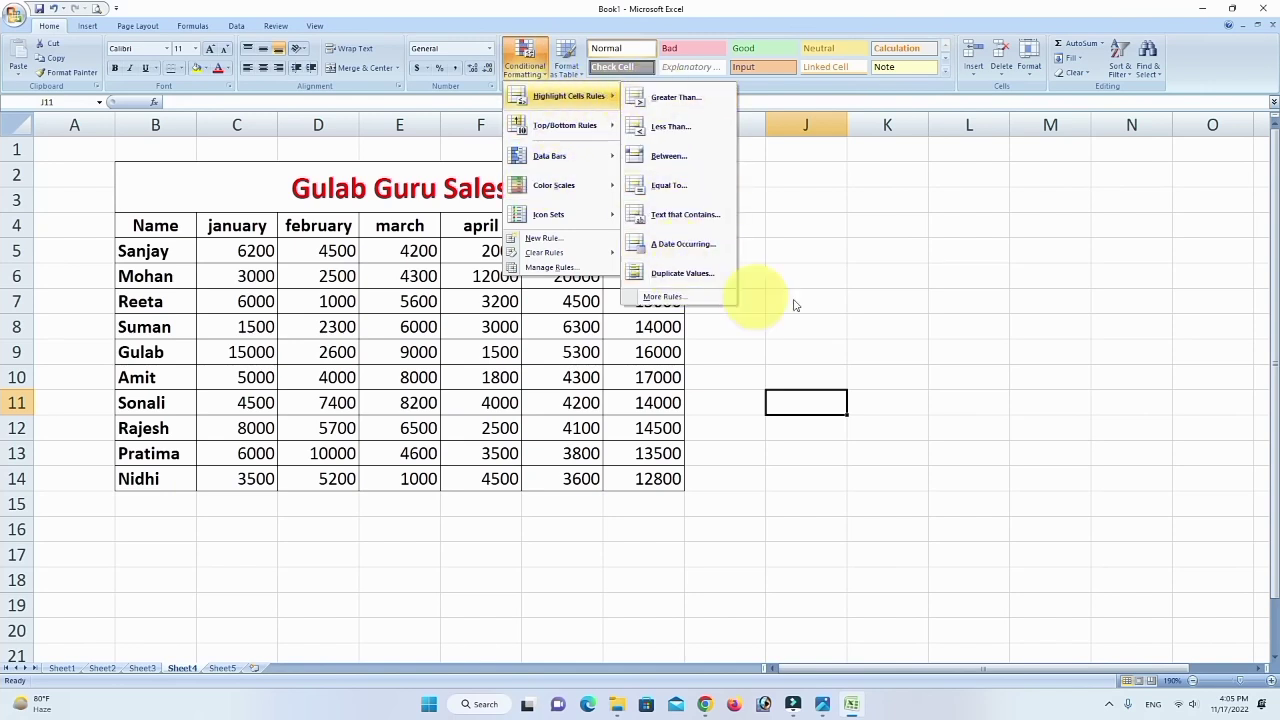
{"action": "mouse_move", "coordinate": [549, 133]}
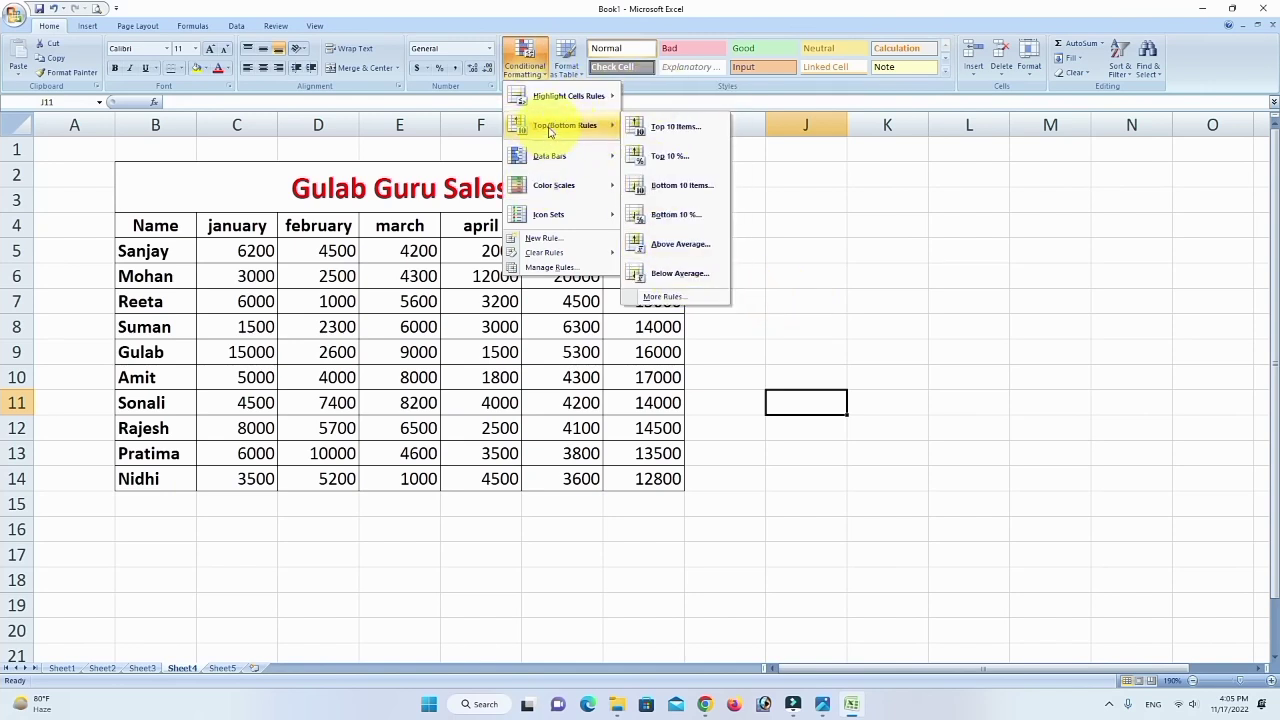
{"action": "left_click", "coordinate": [793, 324]}
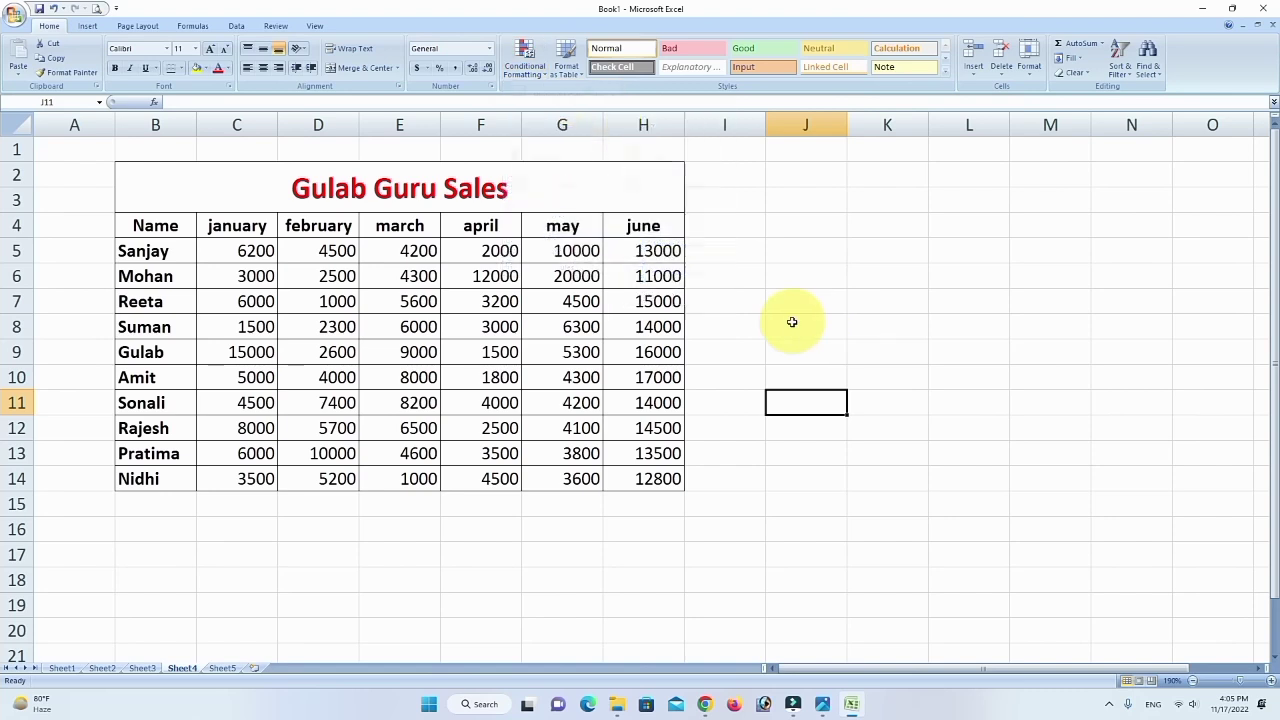
{"action": "left_click", "coordinate": [530, 77]}
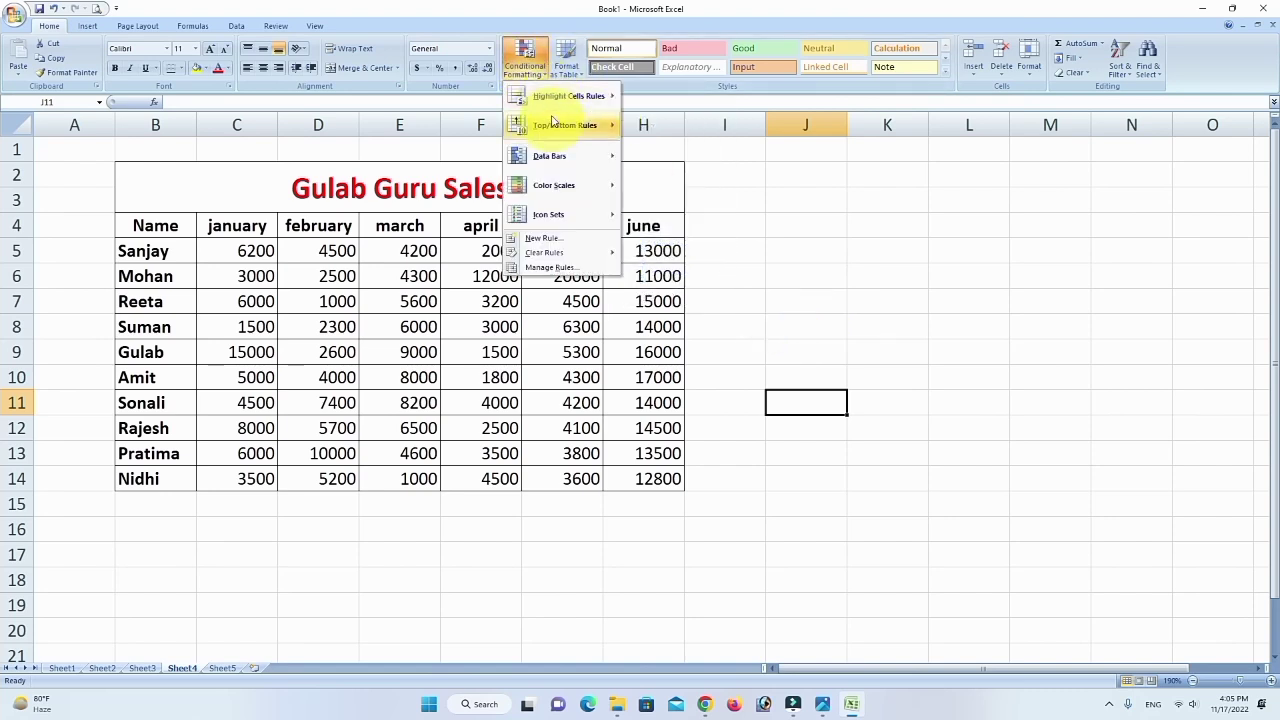
{"action": "mouse_move", "coordinate": [555, 126]}
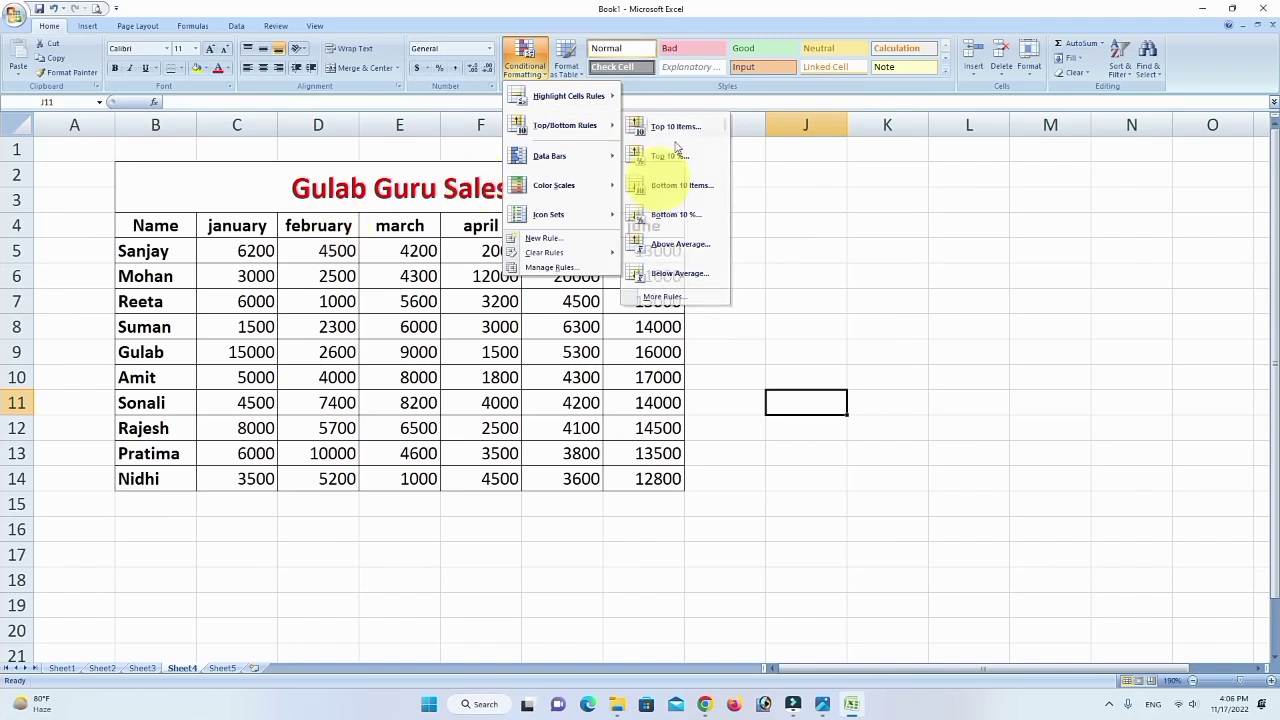
{"action": "mouse_move", "coordinate": [600, 138]}
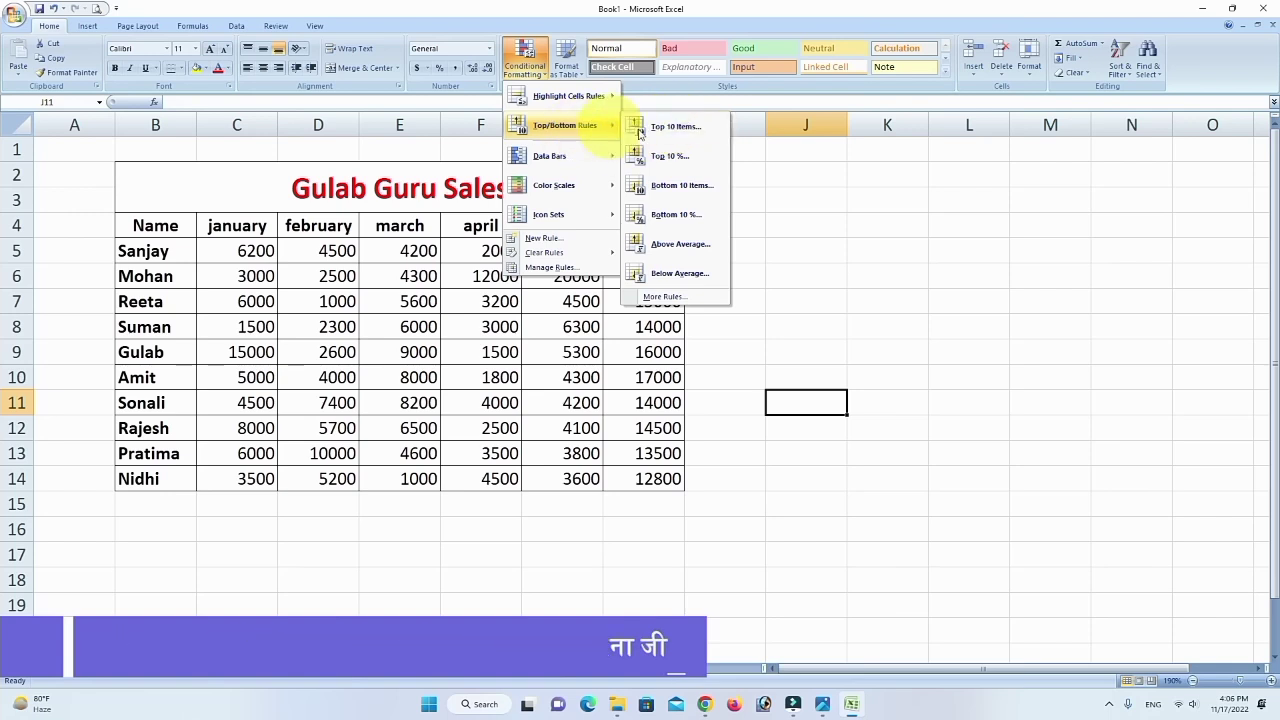
{"action": "left_click", "coordinate": [823, 286]}
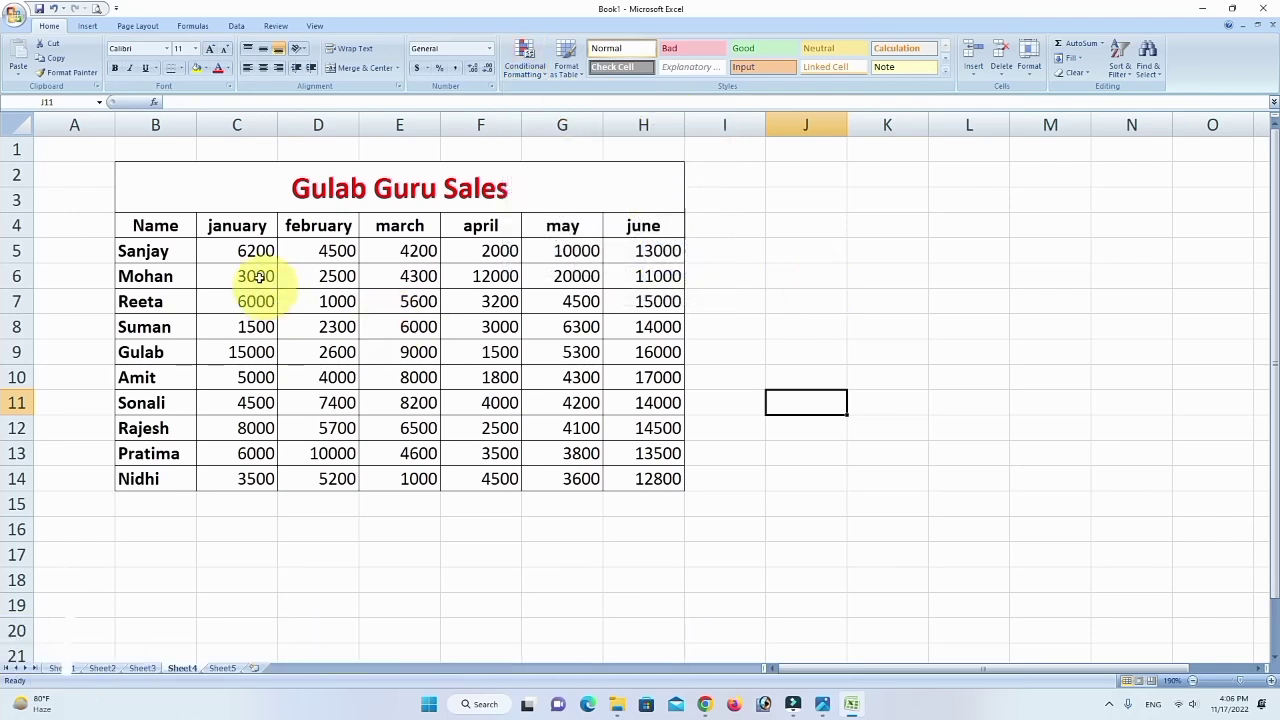
Preview a Top 10 Items rule on the monthly sales C5:H14, raising the rank count and lowering it to 5, and cancel it.
{"action": "left_click_drag", "start_coordinate": [254, 252], "coordinate": [646, 479]}
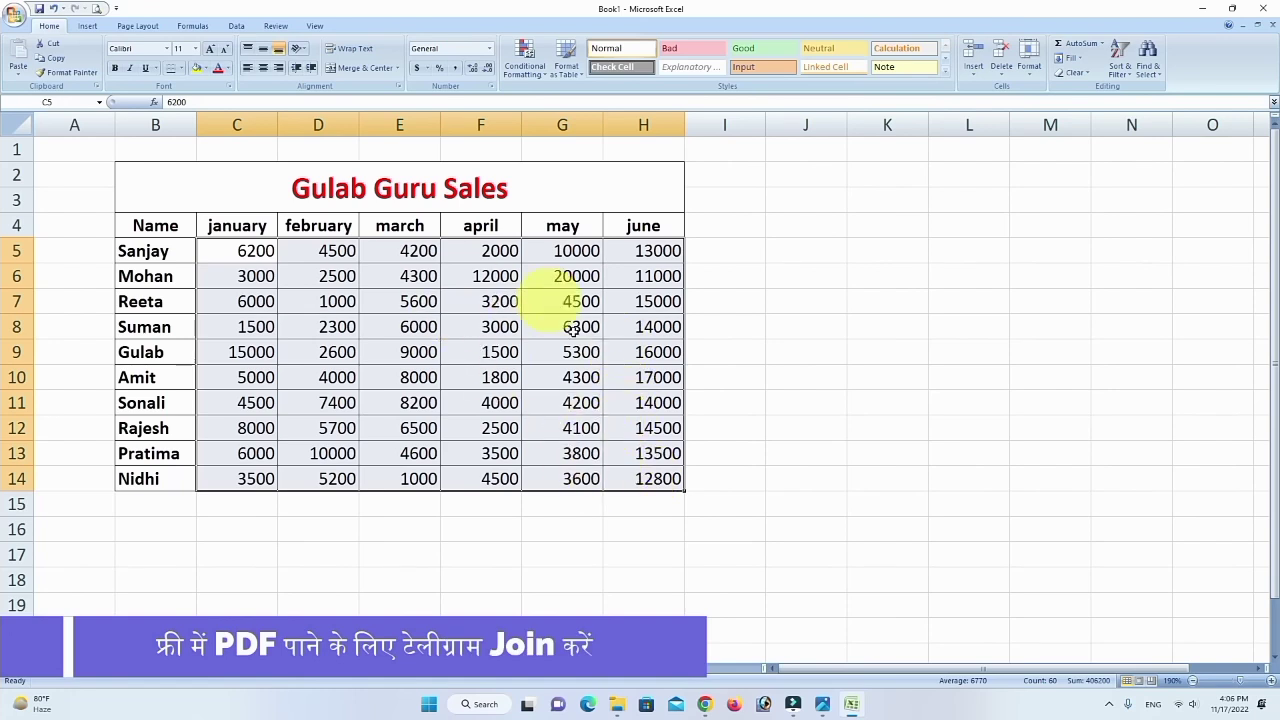
{"action": "left_click", "coordinate": [522, 60]}
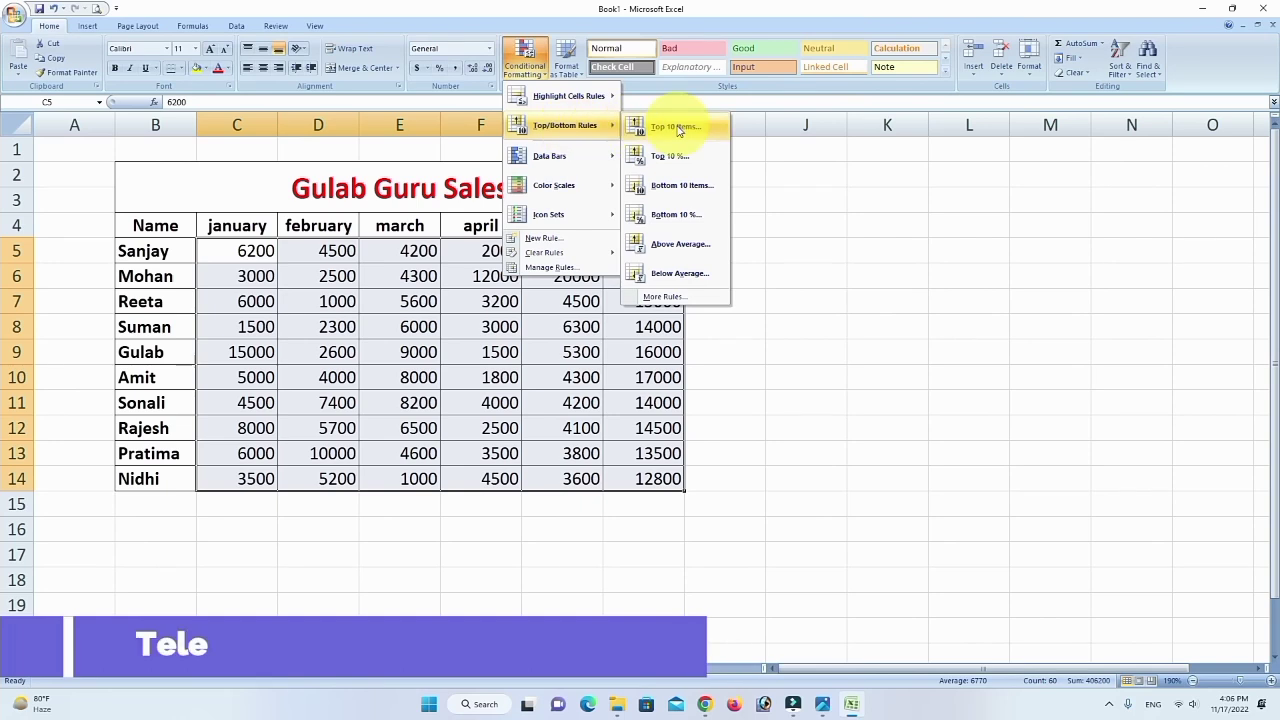
{"action": "left_click", "coordinate": [677, 127]}
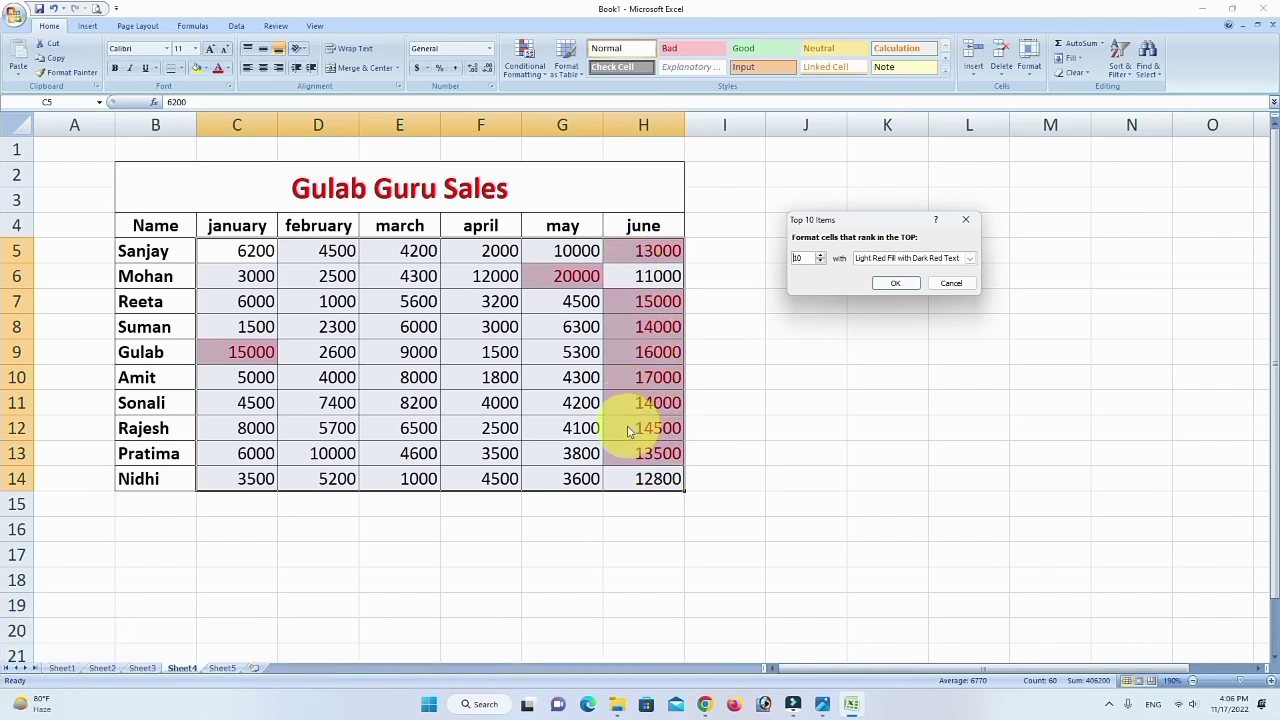
{"action": "left_click", "coordinate": [819, 255]}
{"action": "left_click", "coordinate": [819, 255]}
{"action": "left_click", "coordinate": [819, 255]}
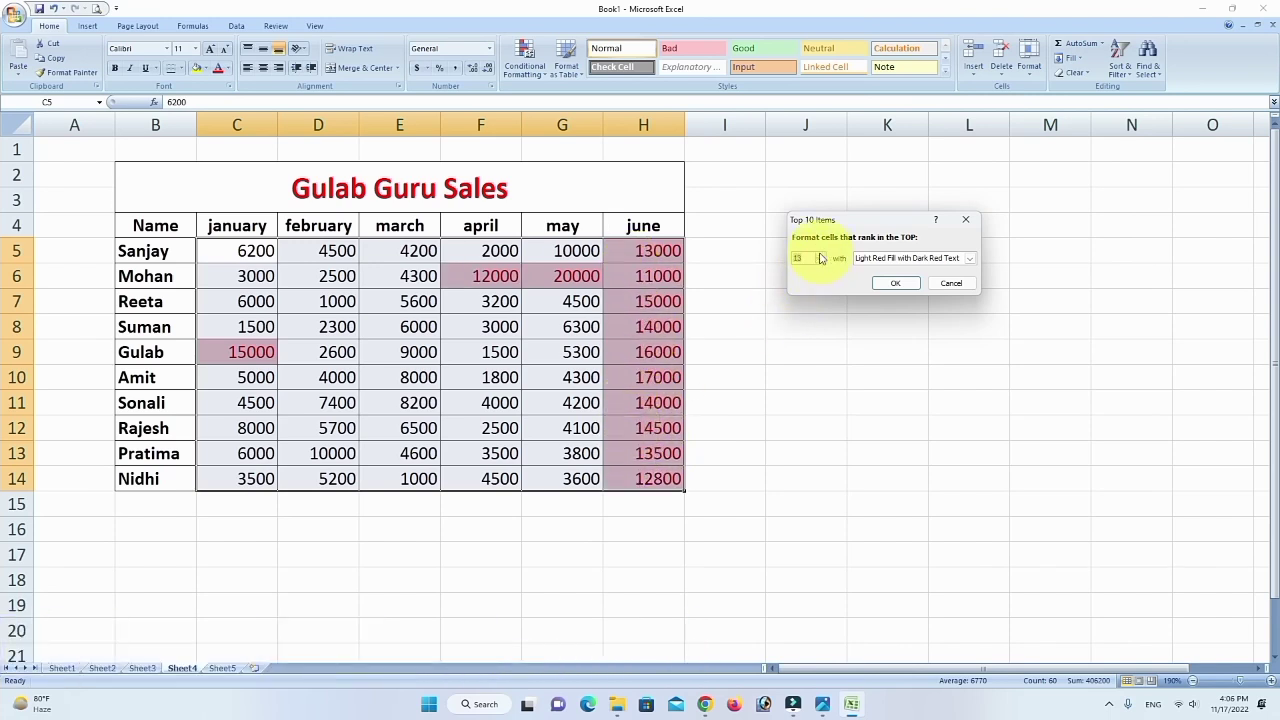
{"action": "left_click", "coordinate": [819, 255]}
{"action": "left_click", "coordinate": [819, 255]}
{"action": "left_click", "coordinate": [819, 262]}
{"action": "left_click", "coordinate": [819, 262]}
{"action": "left_click", "coordinate": [819, 262]}
{"action": "left_click", "coordinate": [819, 262]}
{"action": "left_click", "coordinate": [819, 262]}
{"action": "left_click", "coordinate": [819, 262]}
{"action": "left_click", "coordinate": [819, 262]}
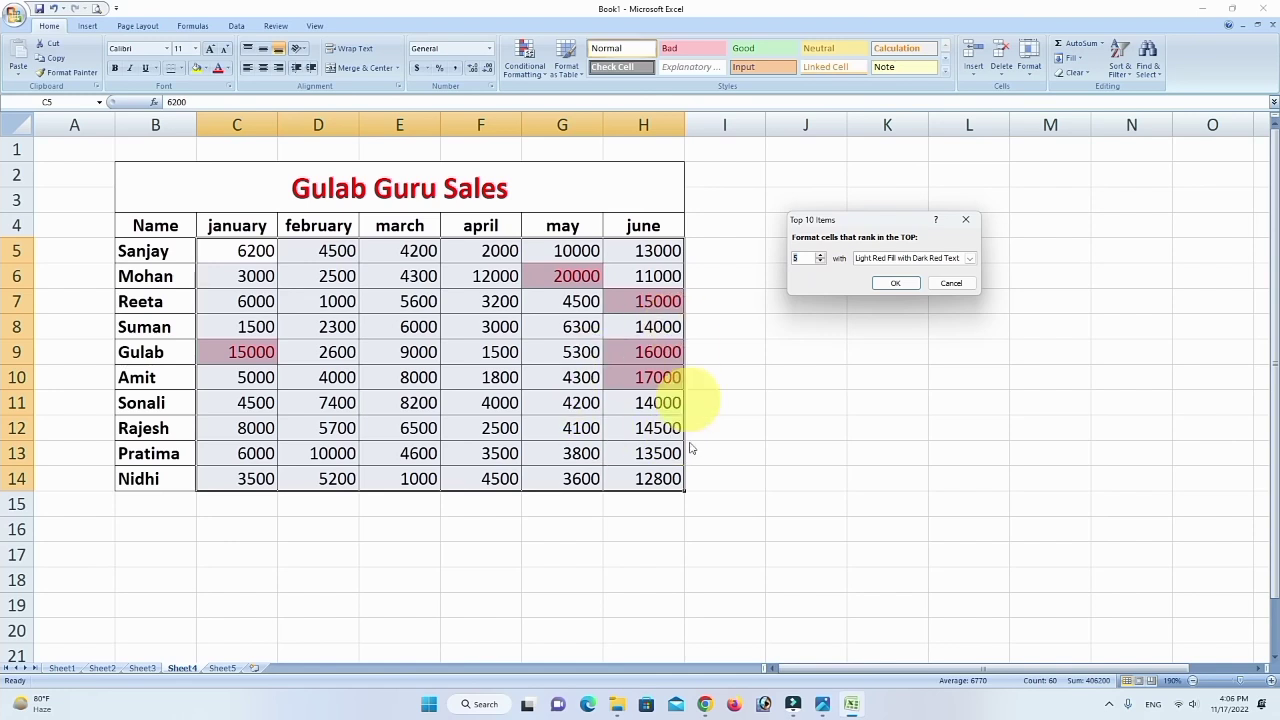
{"action": "left_click", "coordinate": [951, 284]}
Apply a Top 10 Items rule to the salaries E5:E19 on Sheet3, ranking the top 5 with Yellow Fill with Dark Yellow Text.
{"action": "left_click", "coordinate": [141, 668]}
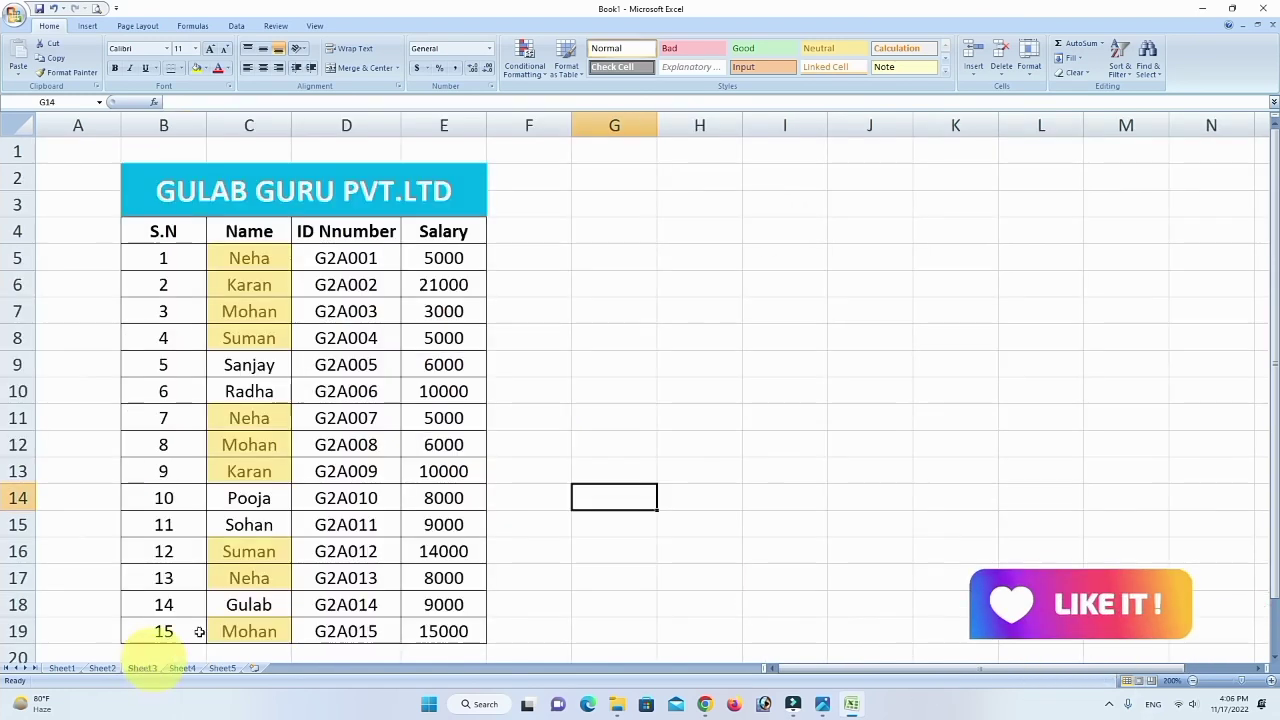
{"action": "left_click_drag", "start_coordinate": [437, 258], "coordinate": [443, 391]}
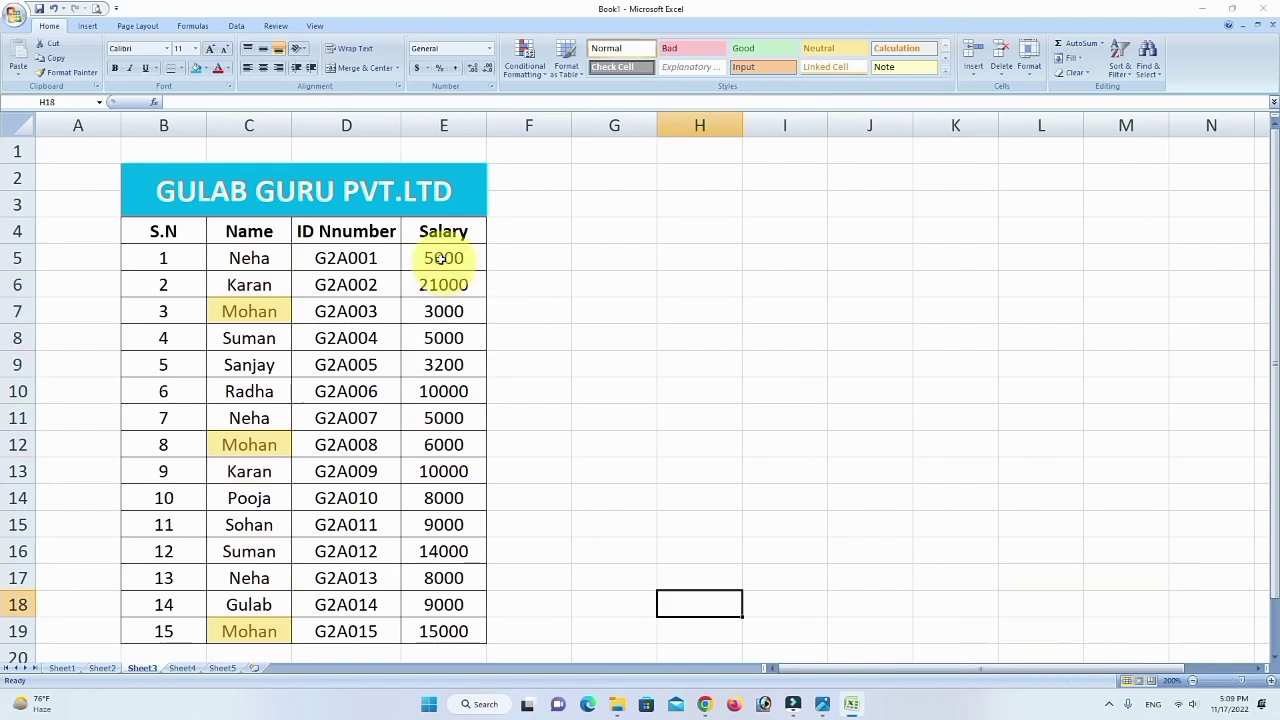
{"action": "left_click_drag", "start_coordinate": [443, 251], "coordinate": [443, 626]}
{"action": "left_click", "coordinate": [527, 62]}
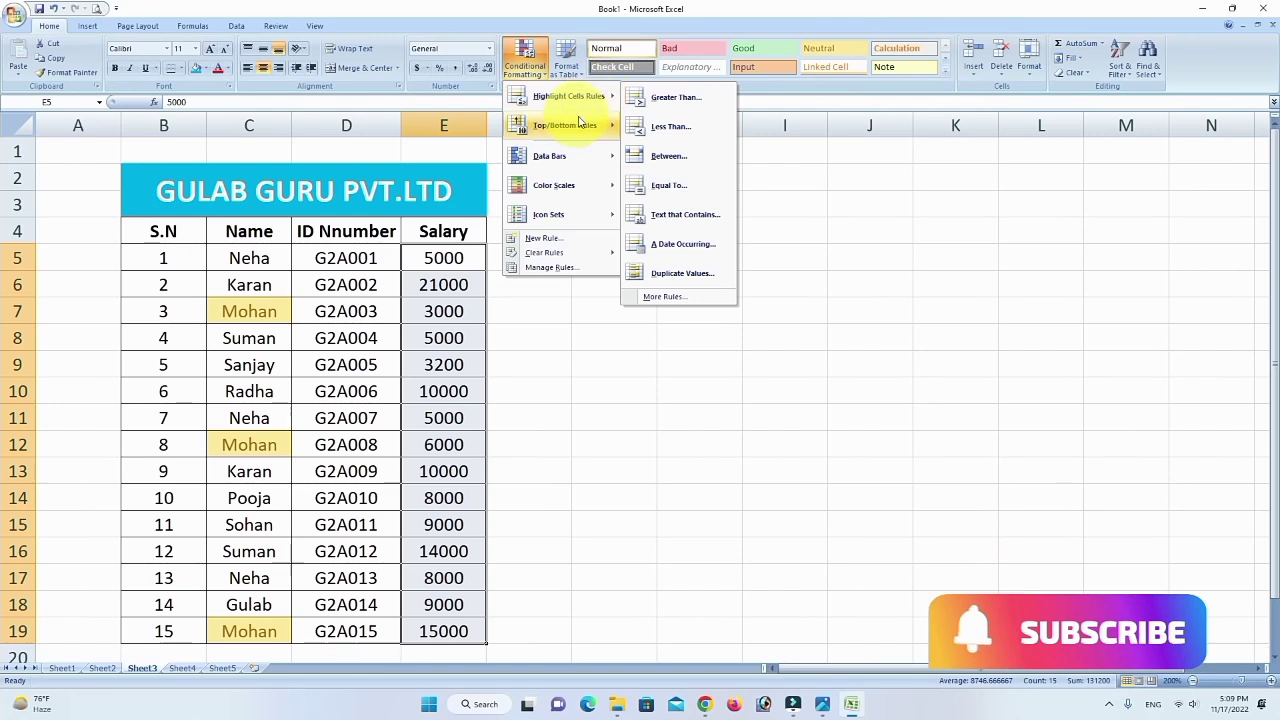
{"action": "mouse_move", "coordinate": [565, 125]}
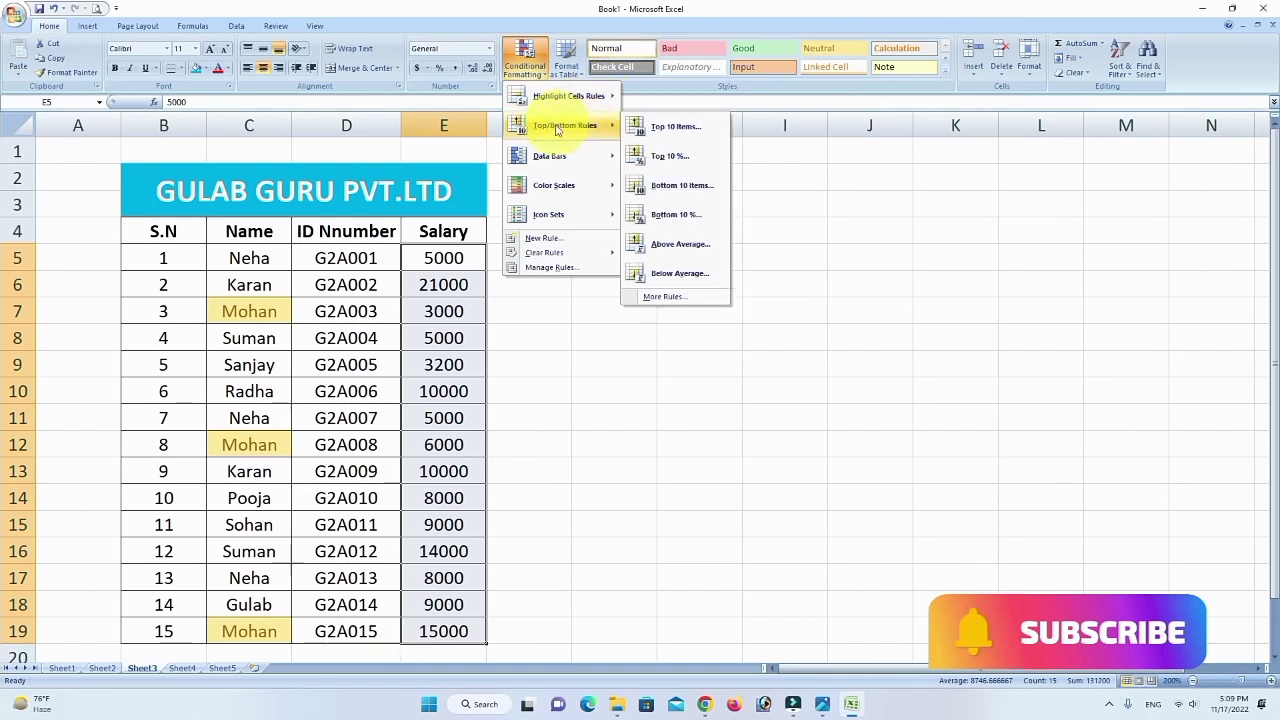
{"action": "left_click", "coordinate": [667, 128]}
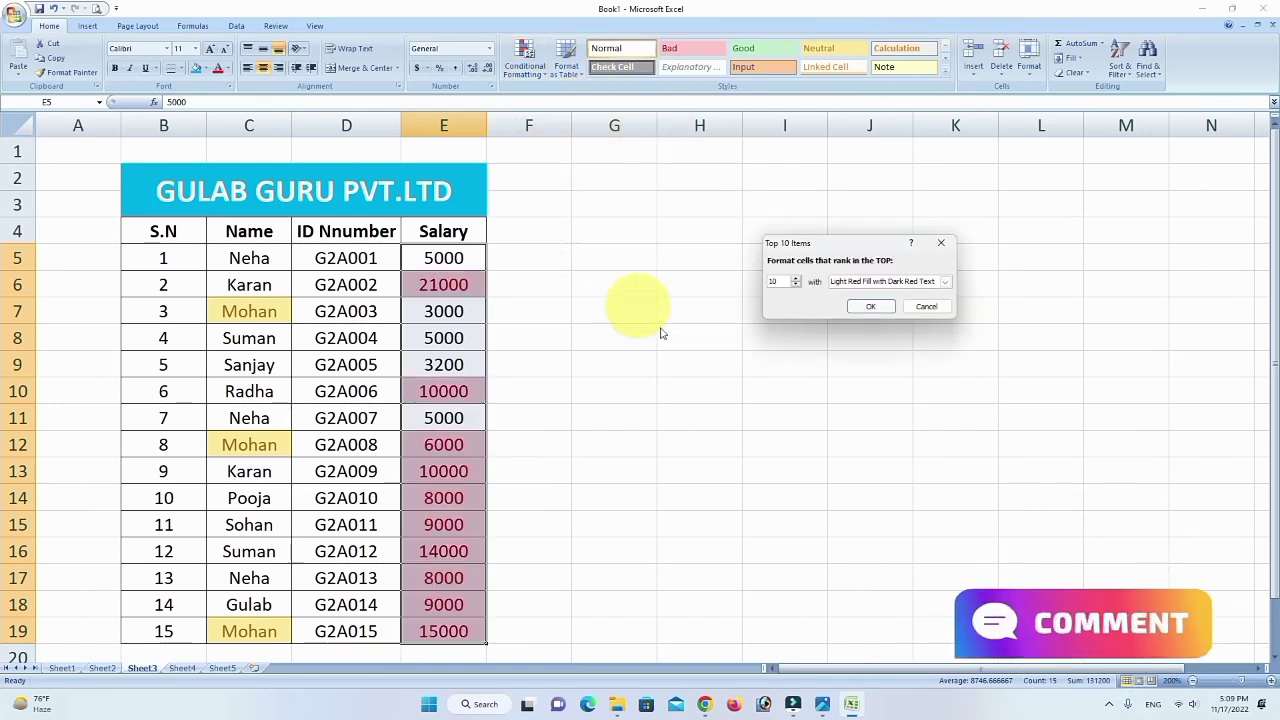
{"action": "double_click", "coordinate": [774, 281]}
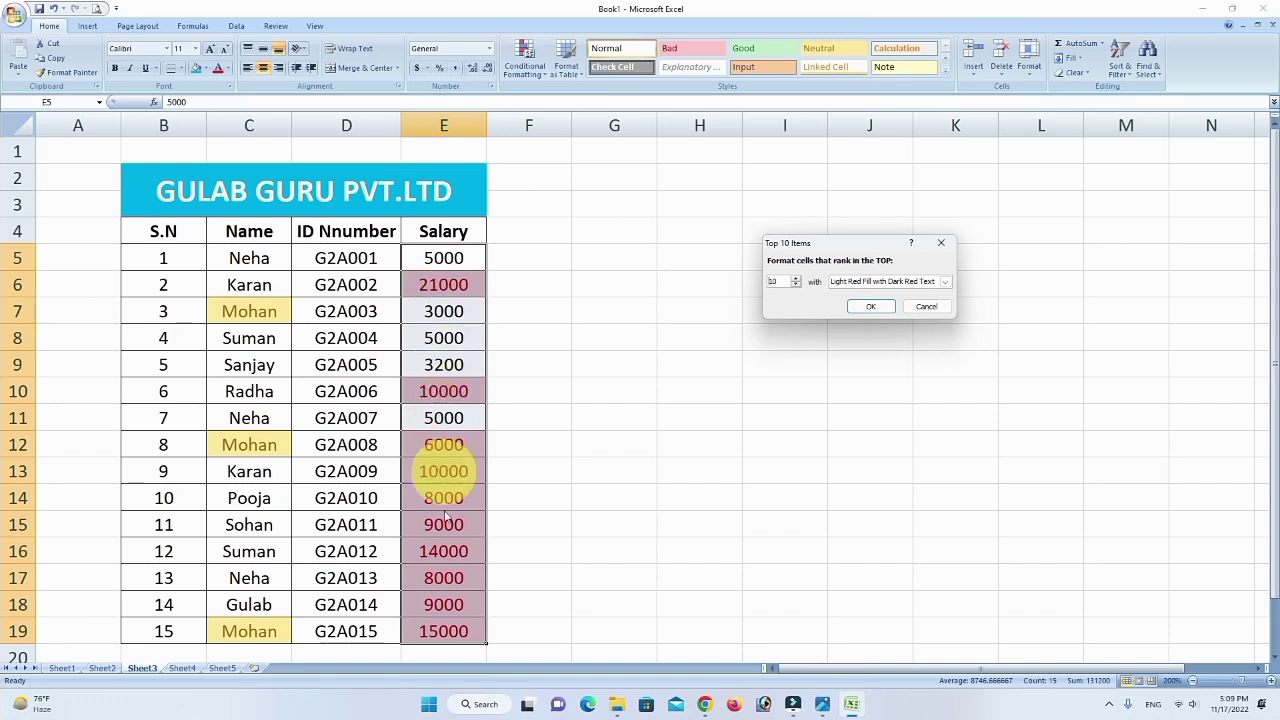
{"action": "left_click", "coordinate": [796, 285]}
{"action": "left_click", "coordinate": [796, 285]}
{"action": "left_click", "coordinate": [796, 285]}
{"action": "left_click", "coordinate": [796, 285]}
{"action": "left_click", "coordinate": [796, 285]}
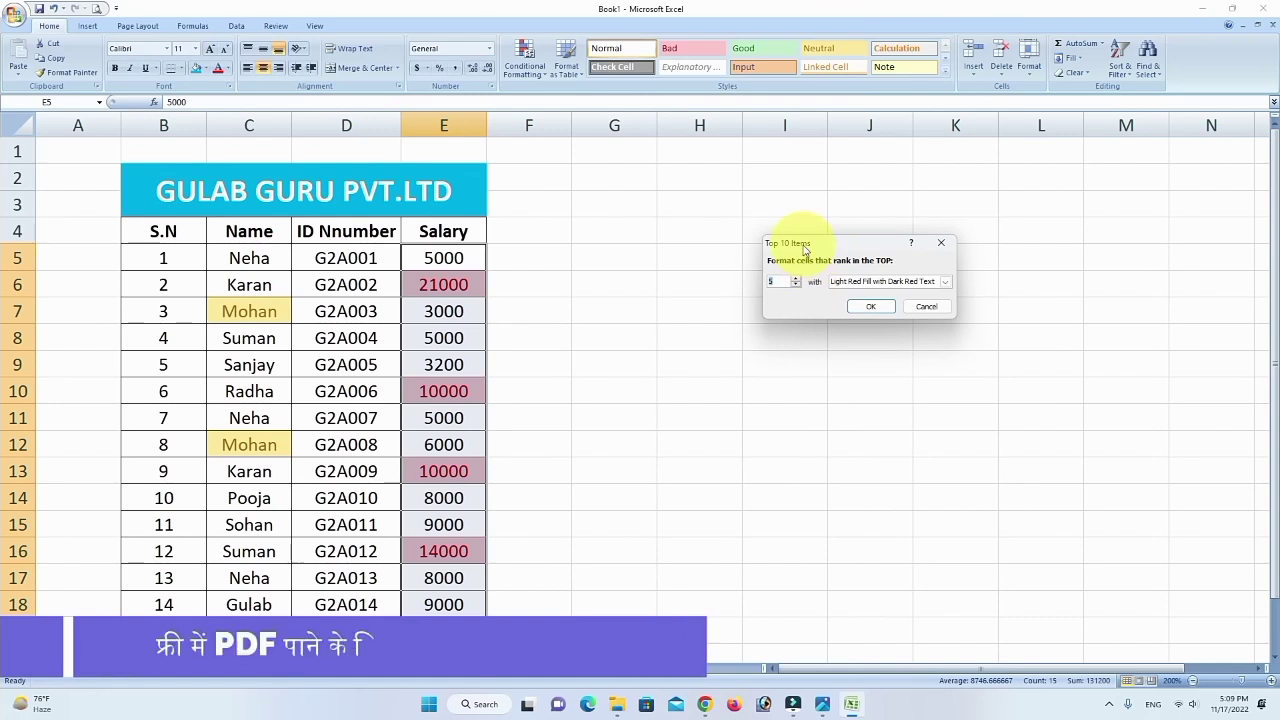
{"action": "left_click", "coordinate": [945, 281]}
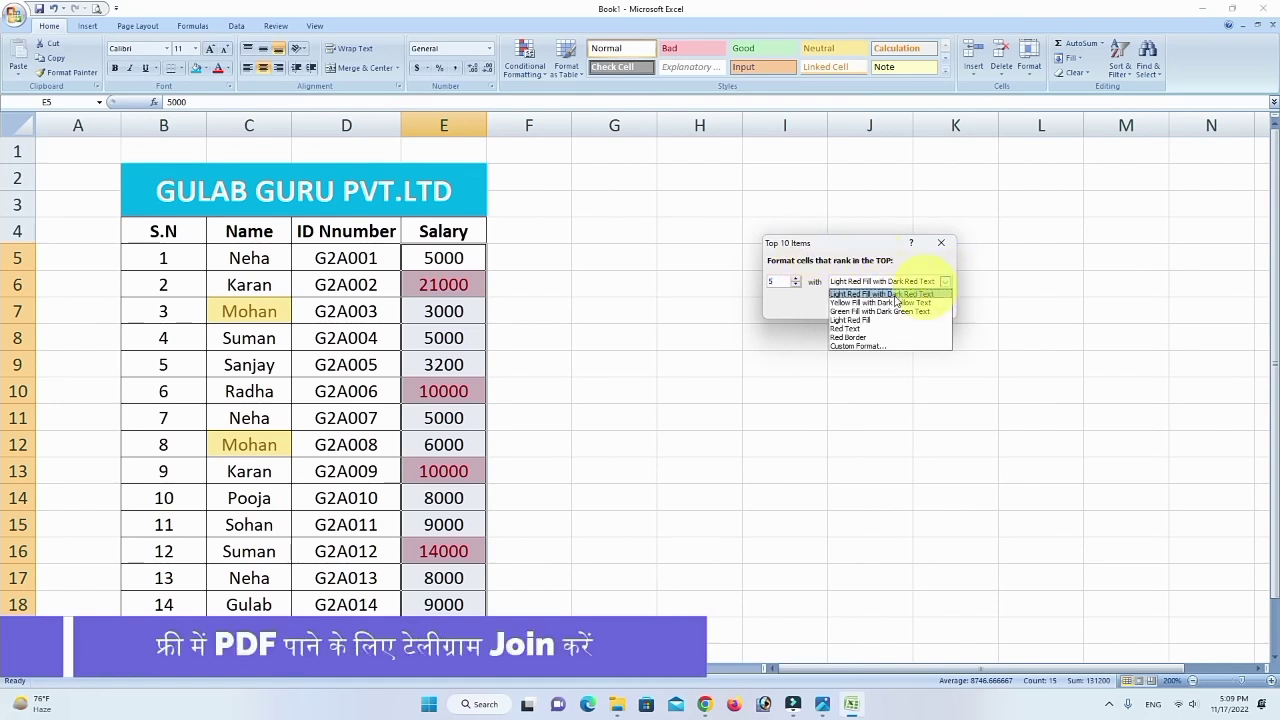
{"action": "left_click", "coordinate": [878, 299]}
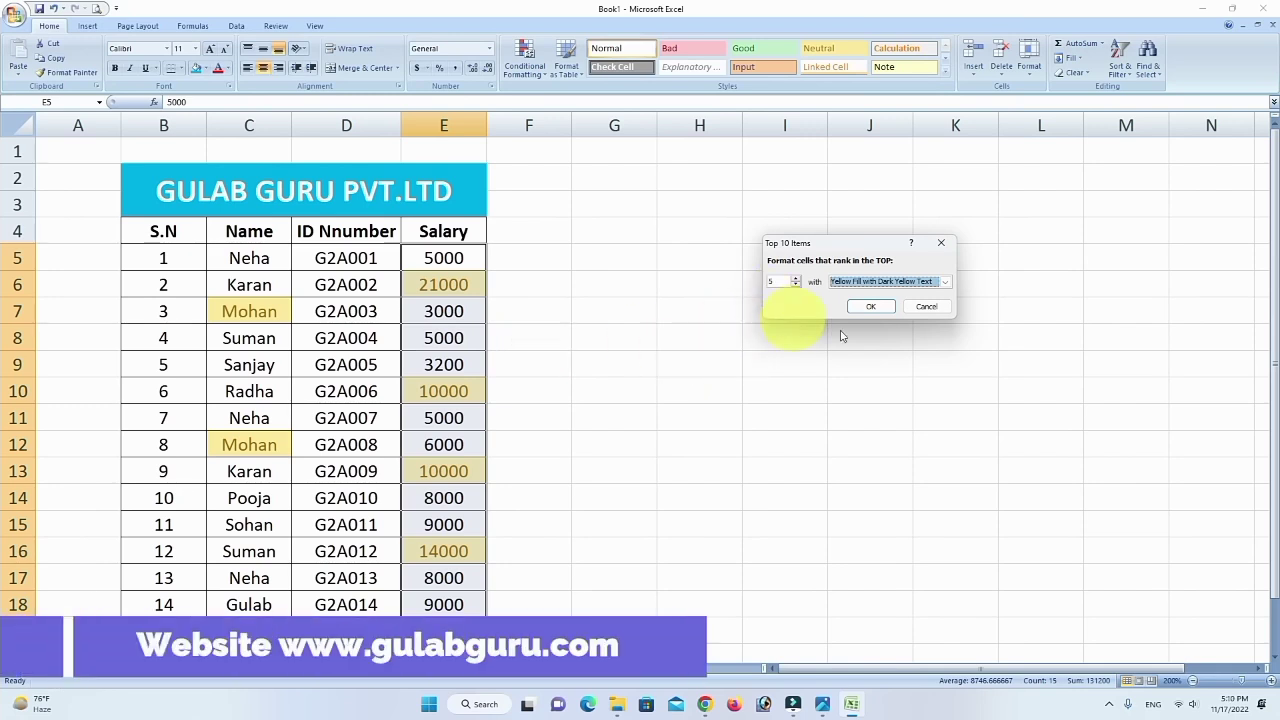
{"action": "left_click", "coordinate": [872, 307]}
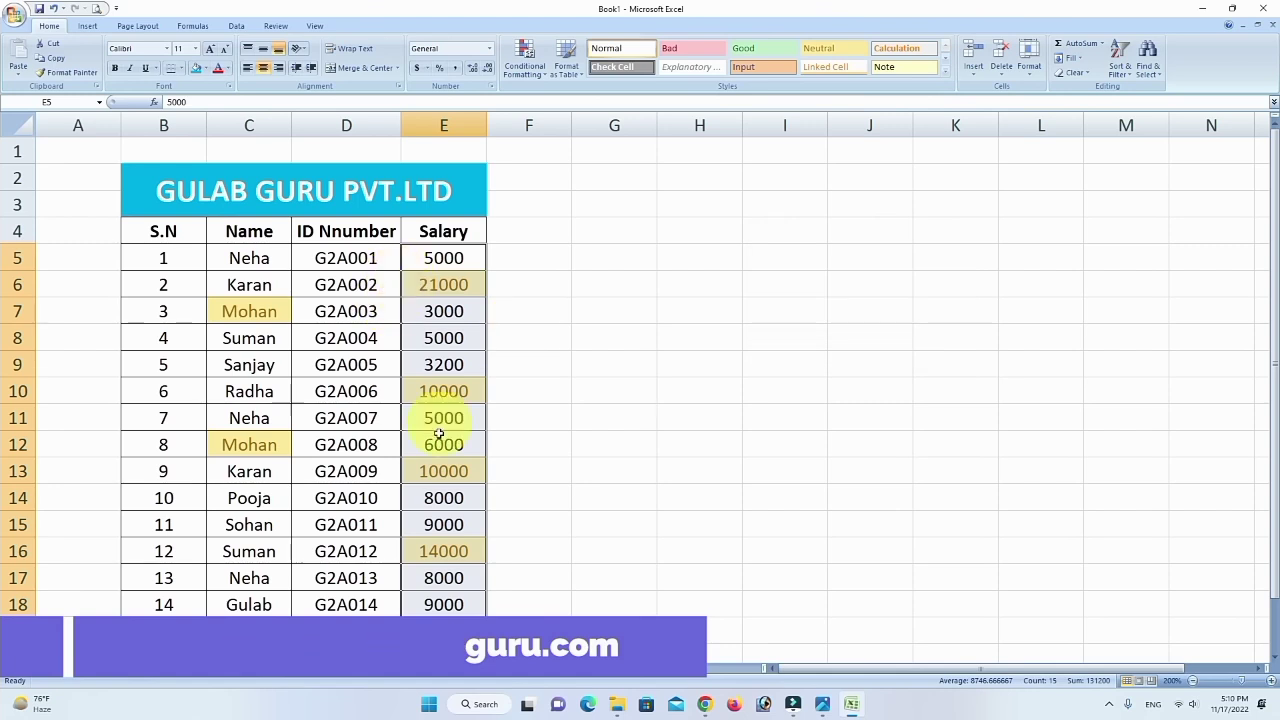
Apply a Bottom 10 Items rule to the salaries E5:E19, ranking the bottom 5 with Light Red Fill with Dark Red Text.
{"action": "left_click", "coordinate": [525, 58]}
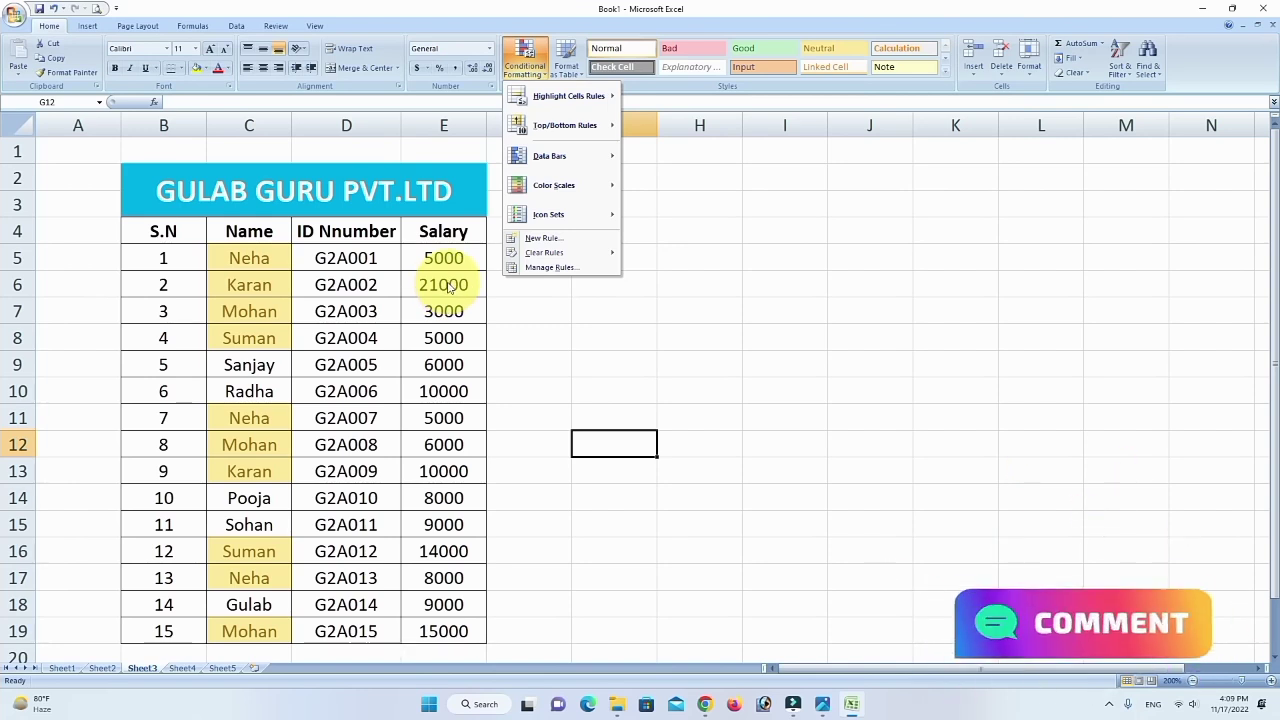
{"action": "left_click", "coordinate": [449, 260]}
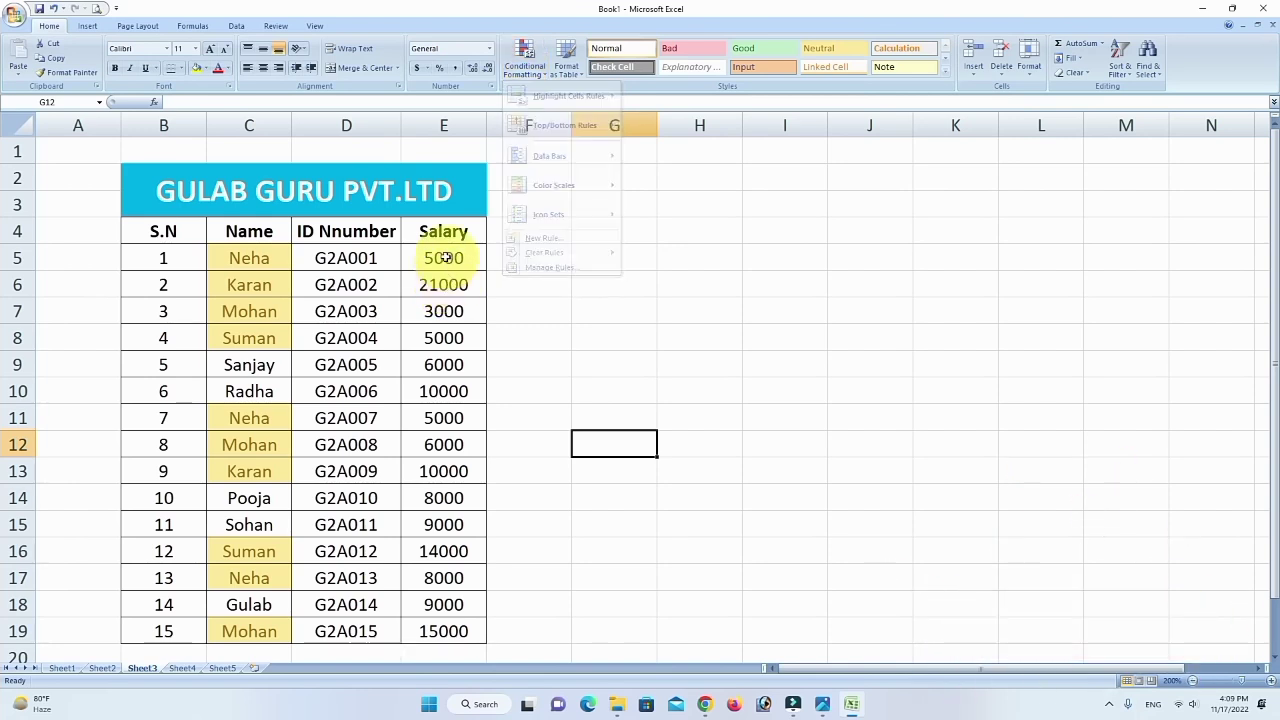
{"action": "left_click_drag", "start_coordinate": [449, 258], "coordinate": [442, 629]}
{"action": "left_click", "coordinate": [524, 58]}
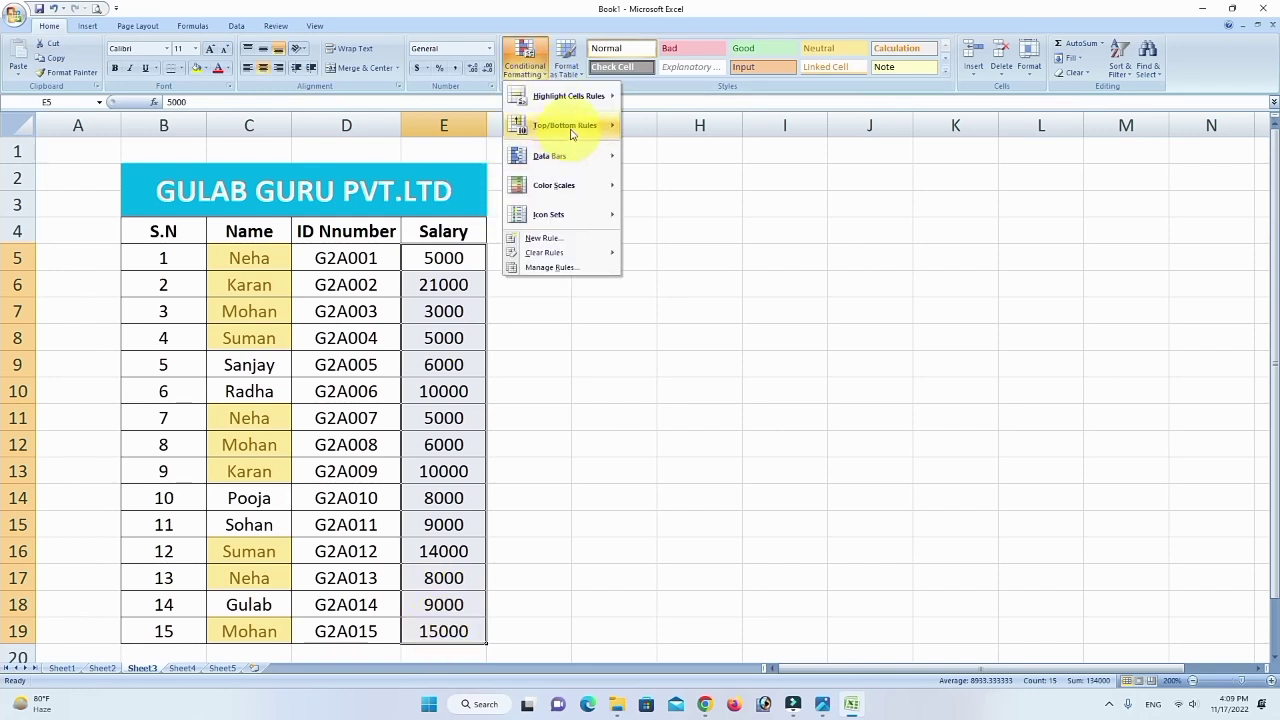
{"action": "mouse_move", "coordinate": [575, 127]}
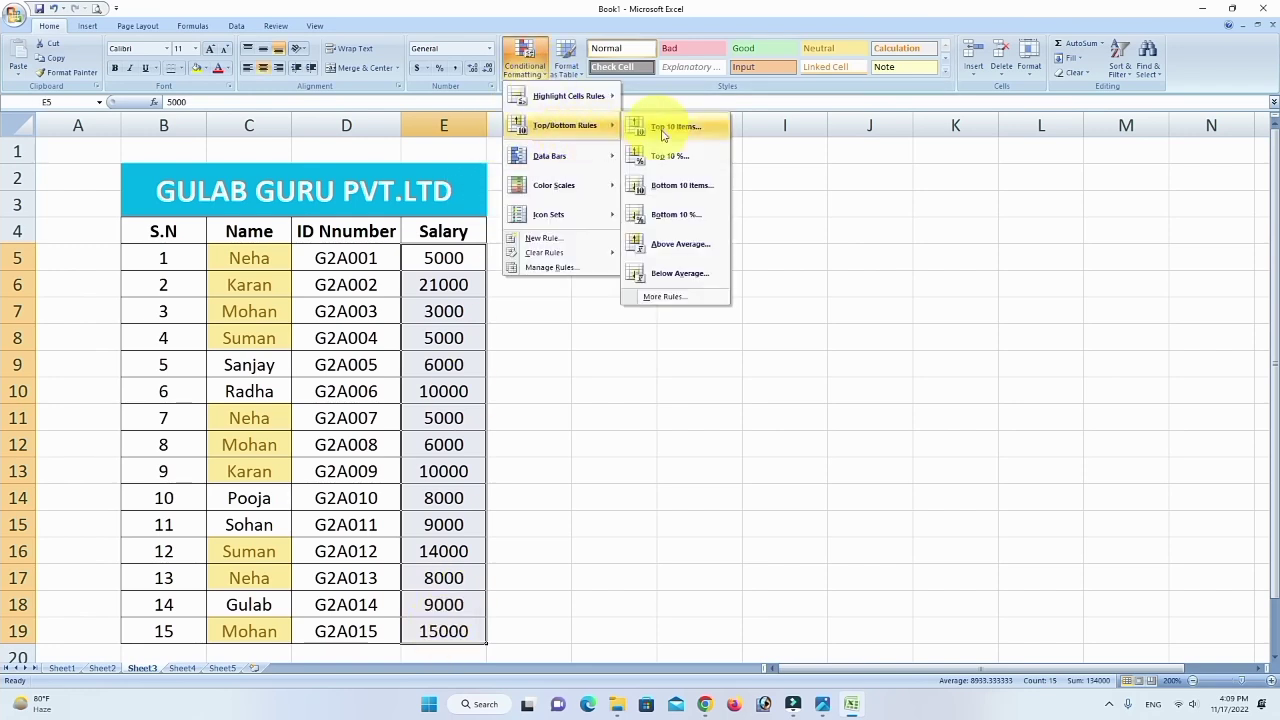
{"action": "left_click", "coordinate": [686, 188]}
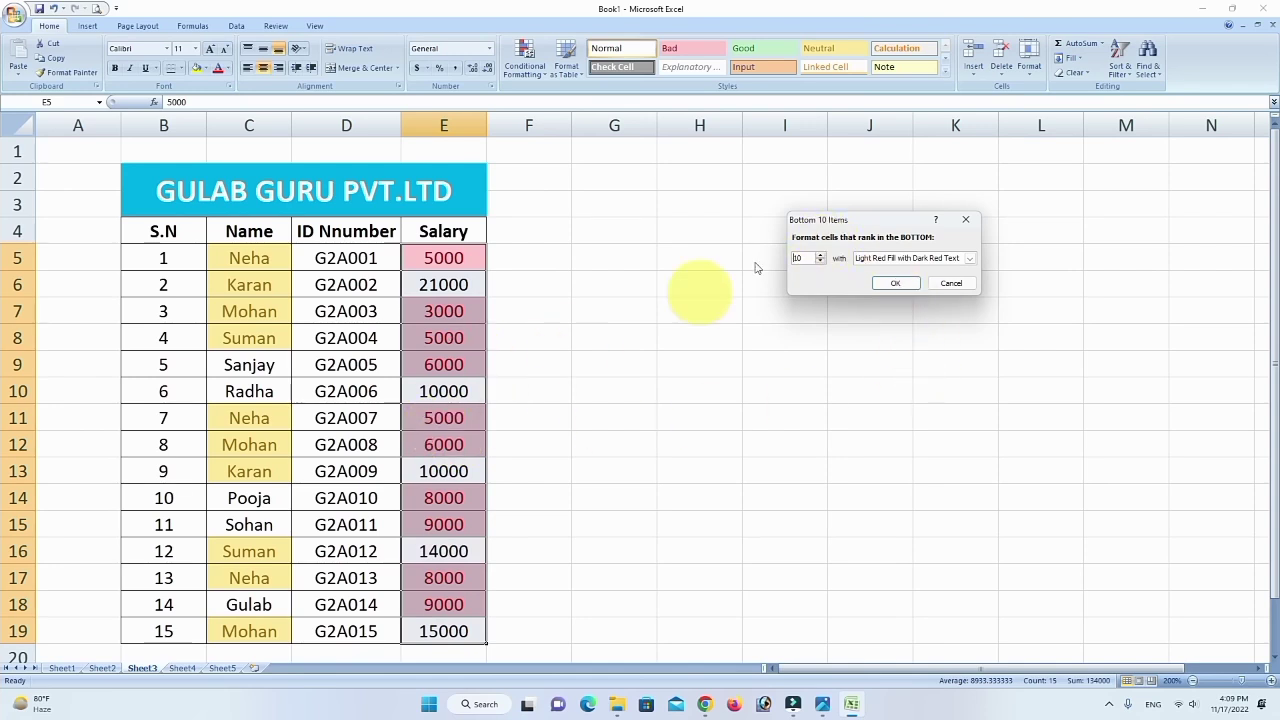
{"action": "left_click", "coordinate": [819, 263]}
{"action": "left_click", "coordinate": [819, 263]}
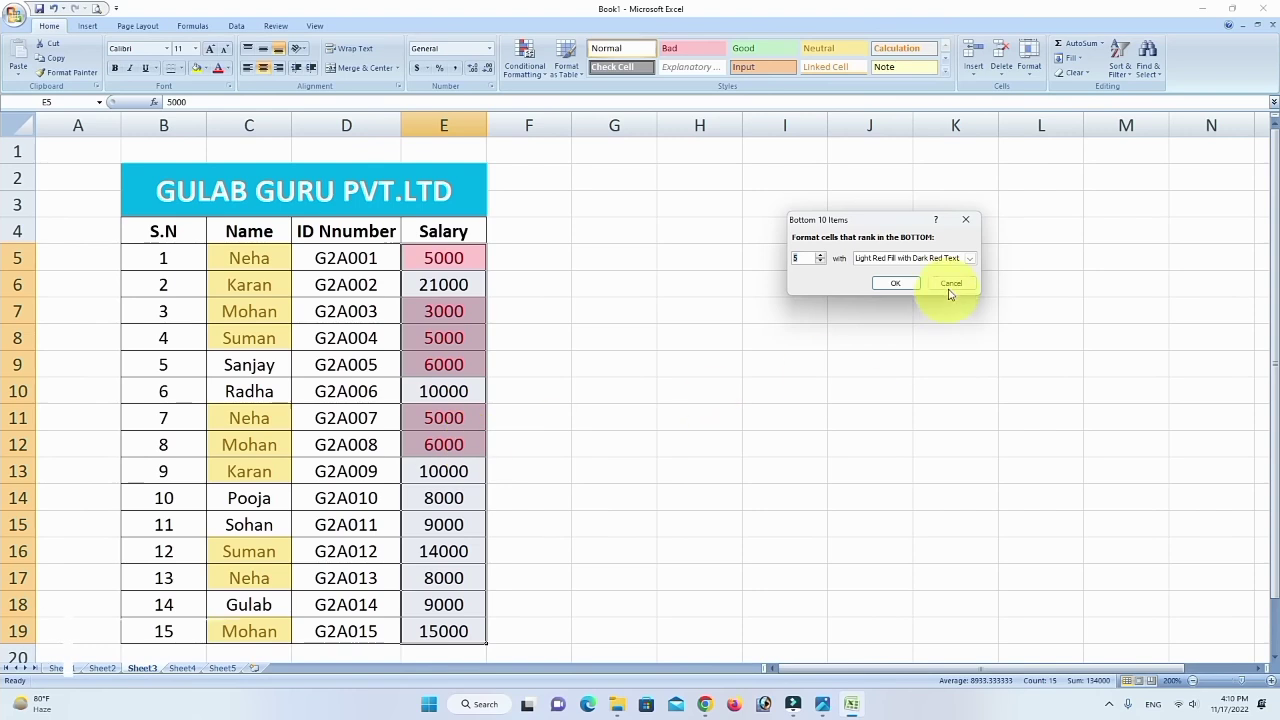
{"action": "left_click", "coordinate": [896, 284]}
Preview a Bottom 10 Items rule on Sheet4's sales C5:H14, raising the rank count and lowering it to 4, and cancel it.
{"action": "left_click", "coordinate": [188, 672]}
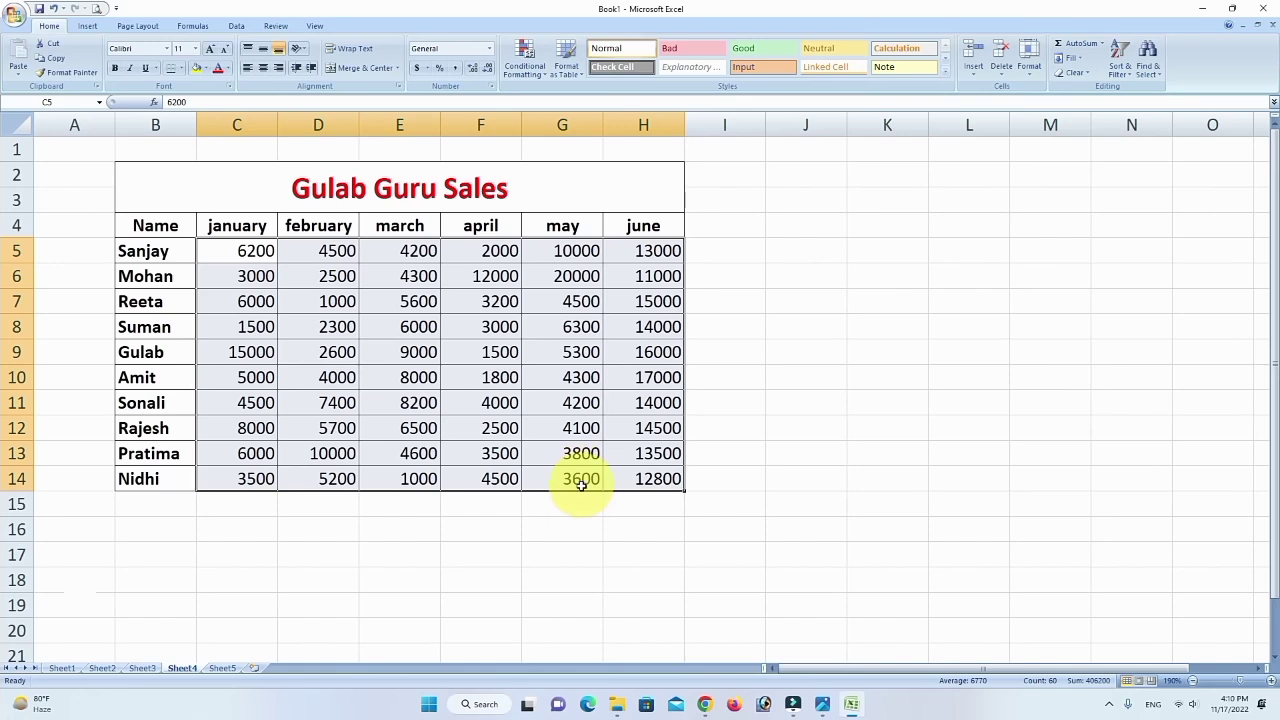
{"action": "left_click", "coordinate": [543, 74]}
{"action": "mouse_move", "coordinate": [570, 125]}
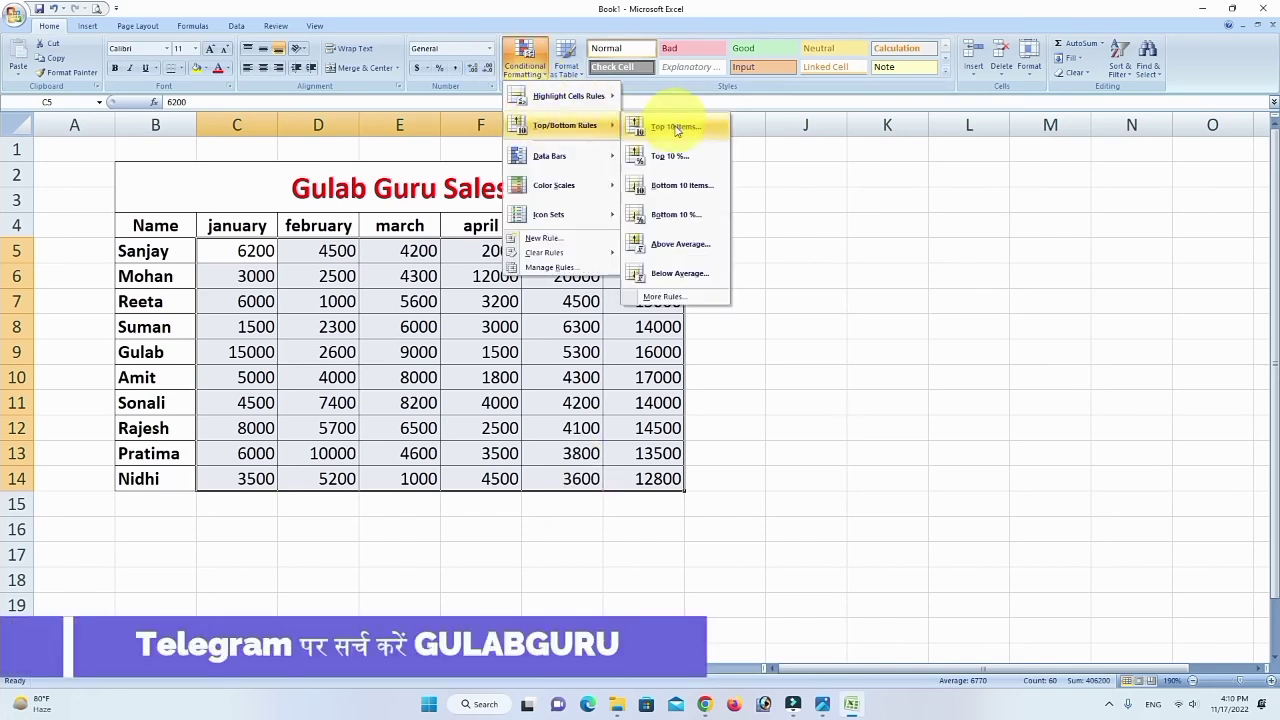
{"action": "left_click", "coordinate": [677, 188]}
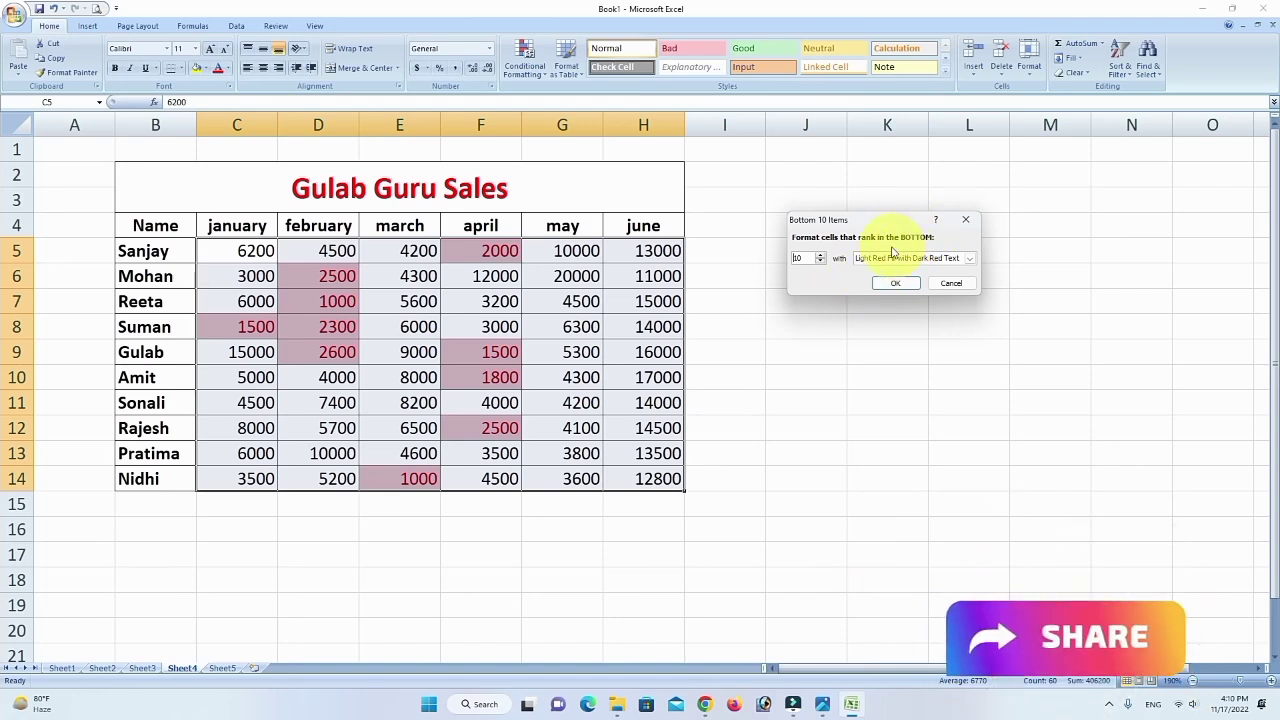
{"action": "left_click", "coordinate": [820, 255]}
{"action": "left_click", "coordinate": [820, 255]}
{"action": "left_click", "coordinate": [820, 255]}
{"action": "left_click", "coordinate": [820, 255]}
{"action": "left_click", "coordinate": [820, 255]}
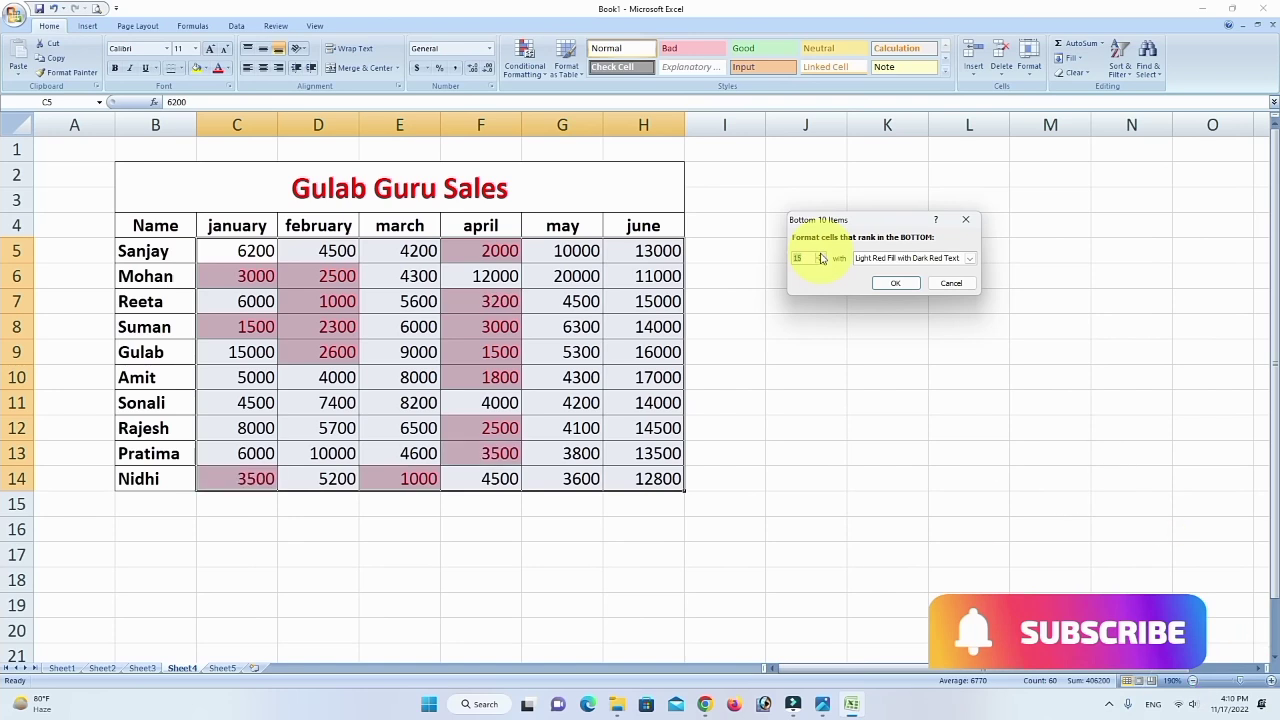
{"action": "left_click", "coordinate": [820, 255]}
{"action": "left_click", "coordinate": [820, 255]}
{"action": "left_click", "coordinate": [820, 255]}
{"action": "left_click", "coordinate": [820, 255]}
{"action": "left_click", "coordinate": [820, 262]}
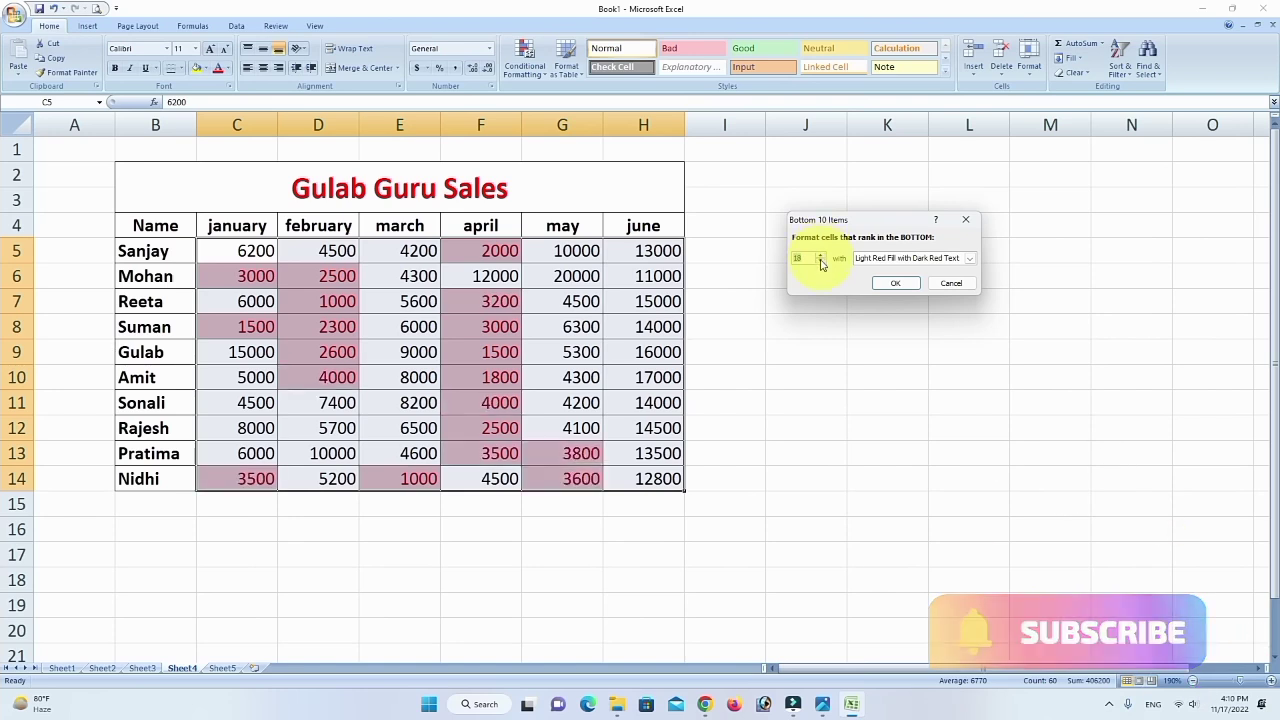
{"action": "left_click", "coordinate": [820, 262]}
{"action": "left_click", "coordinate": [820, 262]}
{"action": "left_click", "coordinate": [820, 262]}
{"action": "left_click", "coordinate": [820, 262]}
{"action": "left_click", "coordinate": [820, 262]}
{"action": "left_click", "coordinate": [820, 262]}
{"action": "left_click", "coordinate": [820, 262]}
{"action": "left_click", "coordinate": [820, 262]}
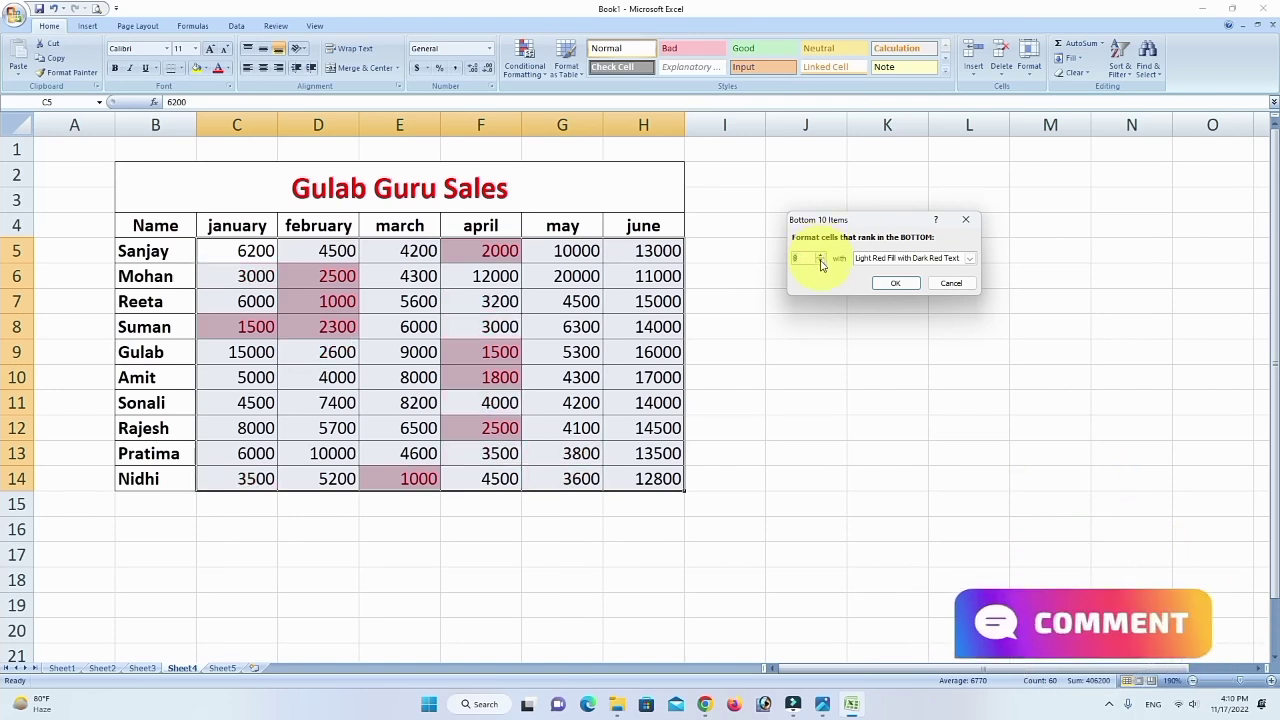
{"action": "left_click", "coordinate": [820, 262]}
{"action": "left_click", "coordinate": [820, 262]}
{"action": "left_click", "coordinate": [820, 262]}
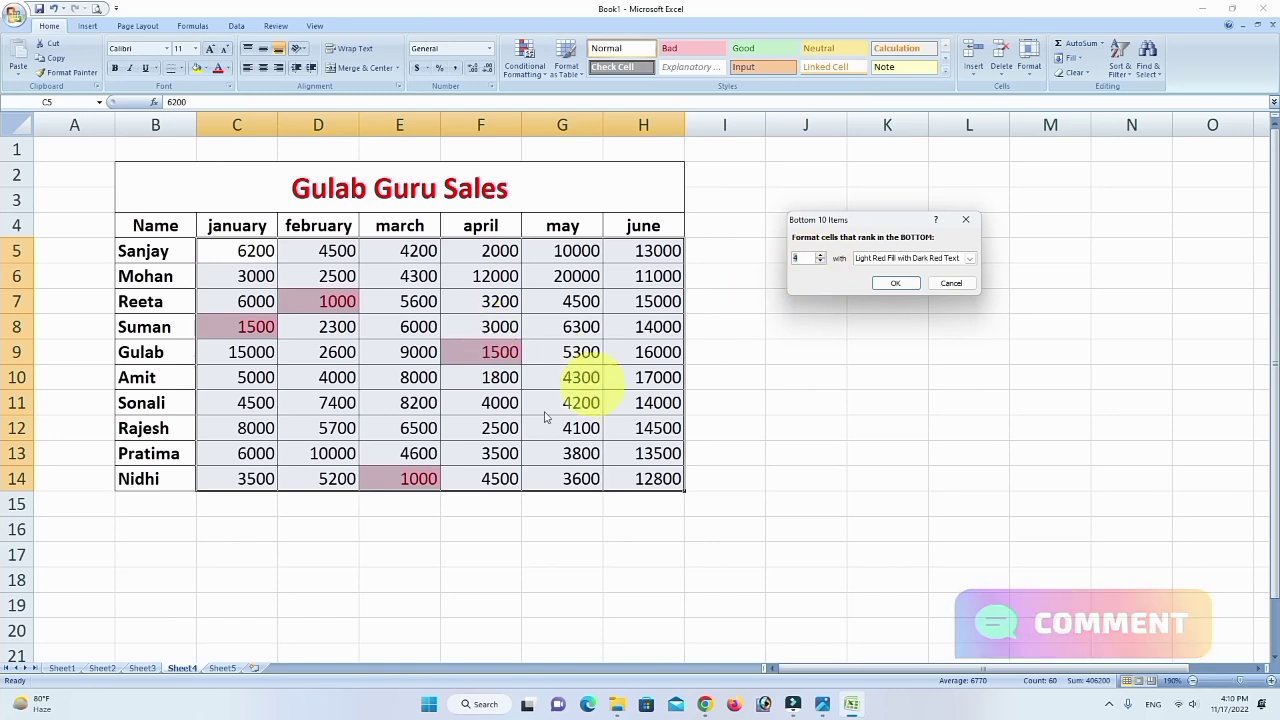
{"action": "key", "text": "Escape"}
Apply a Top 10% rule at 10 percent to the monthly sales C5:H14 with Light Red Fill with Dark Red Text.
{"action": "left_click", "coordinate": [524, 60]}
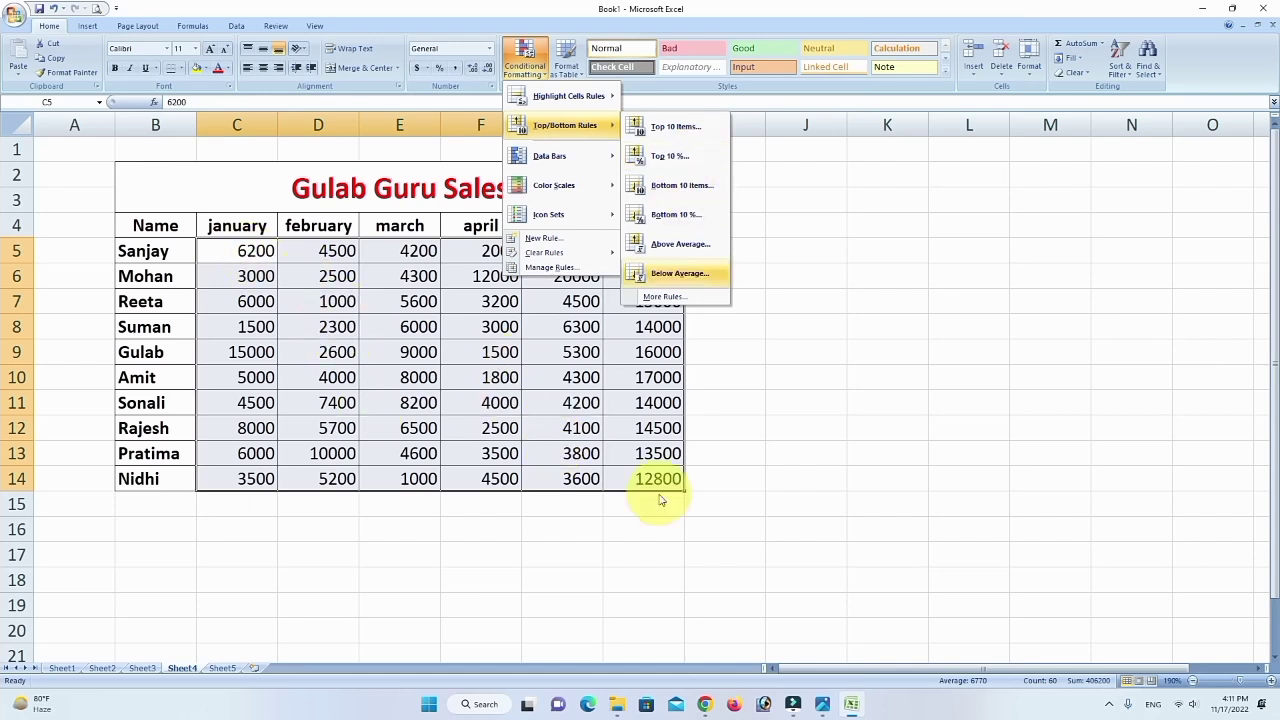
{"action": "left_click", "coordinate": [676, 158]}
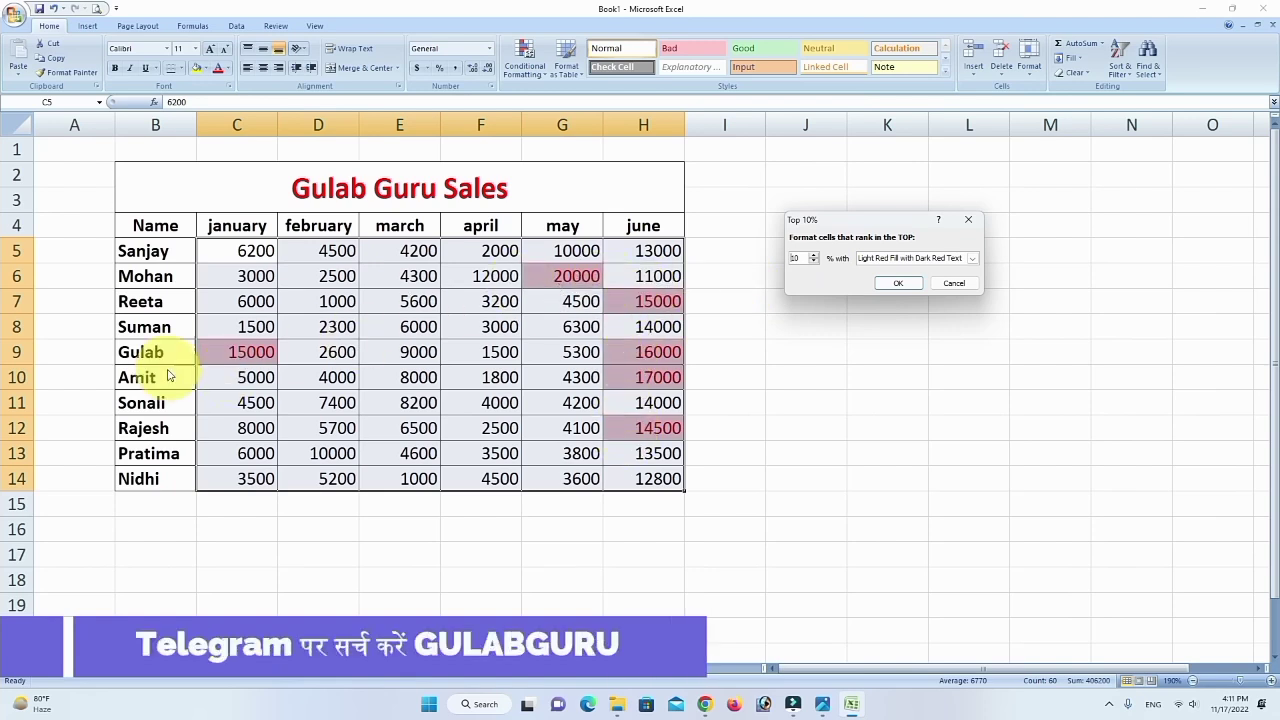
{"action": "left_click", "coordinate": [898, 283]}
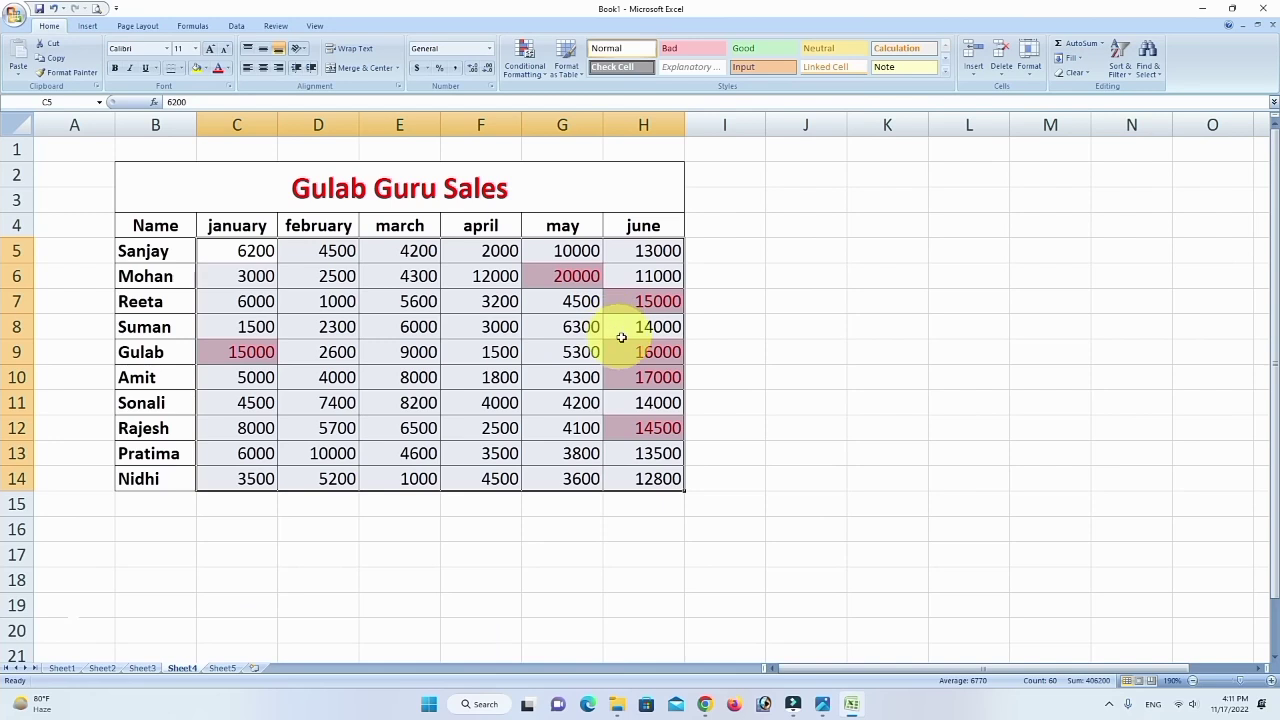
Calculate 10 percent of 60 in cell J7 with the formula =60*10/100.
{"action": "left_click", "coordinate": [807, 299]}
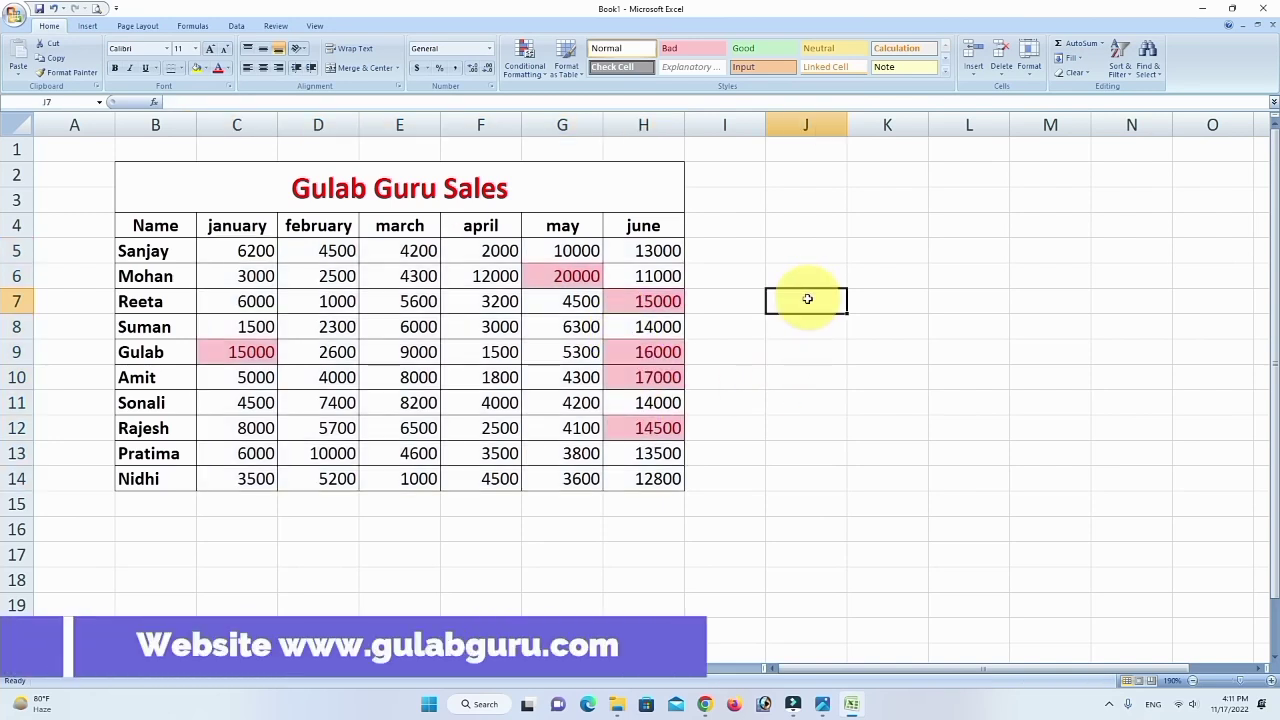
{"action": "type", "text": "=60"}
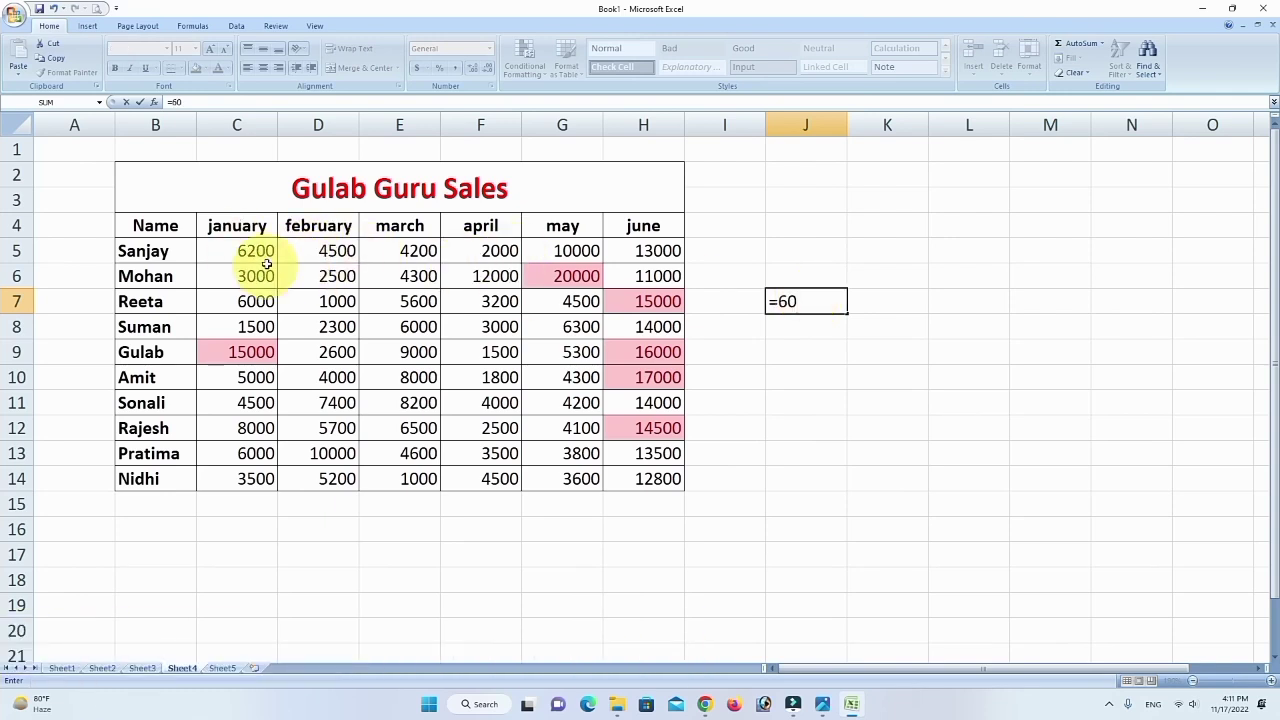
{"action": "left_click", "coordinate": [316, 250]}
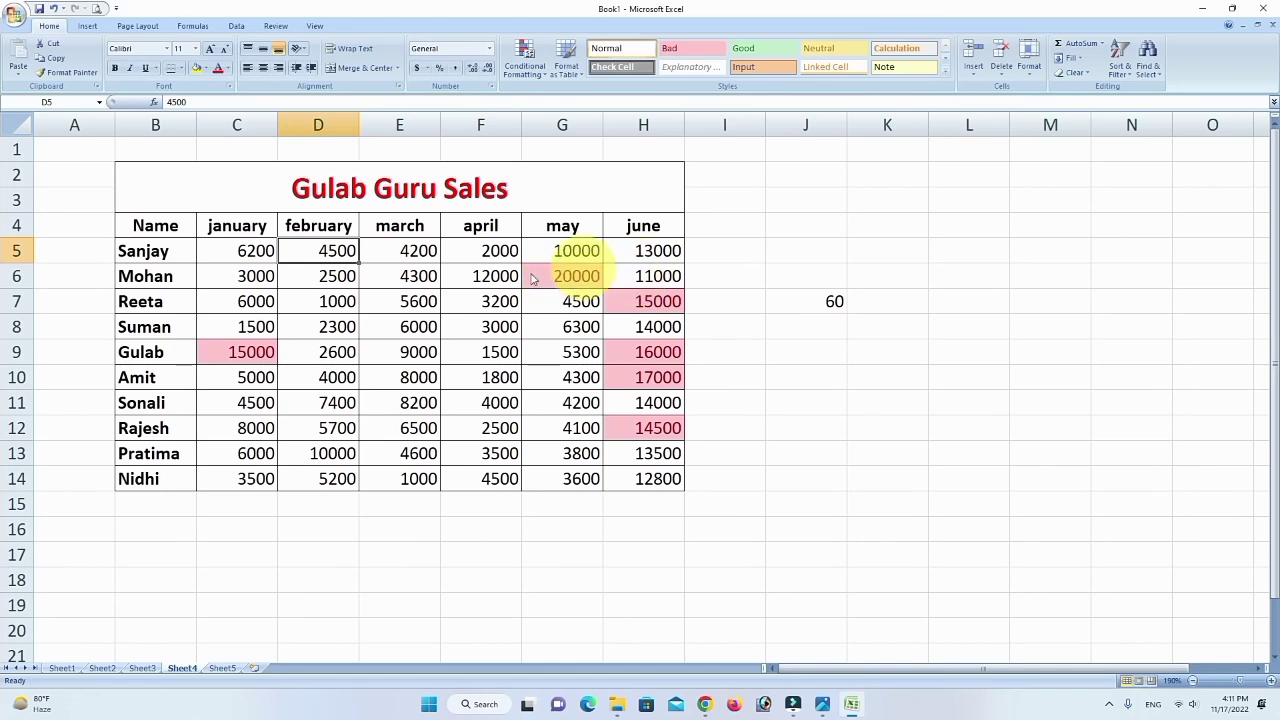
{"action": "left_click", "coordinate": [820, 300]}
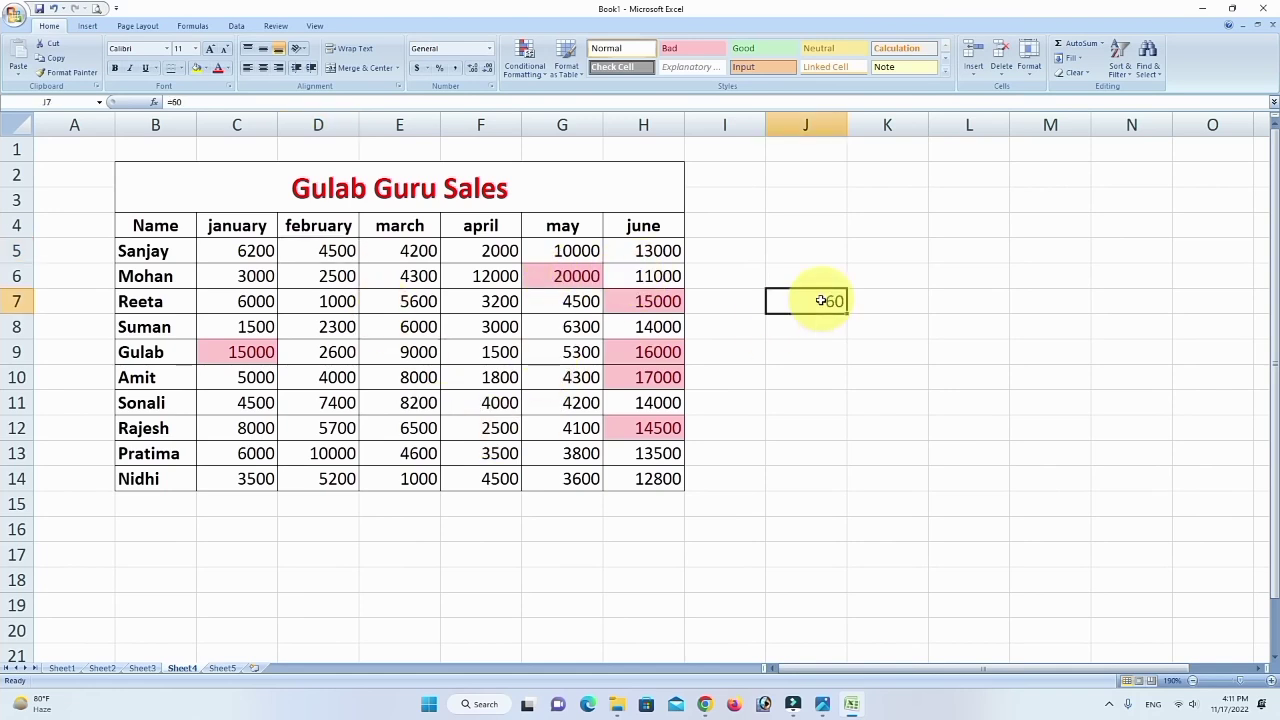
{"action": "double_click", "coordinate": [825, 301]}
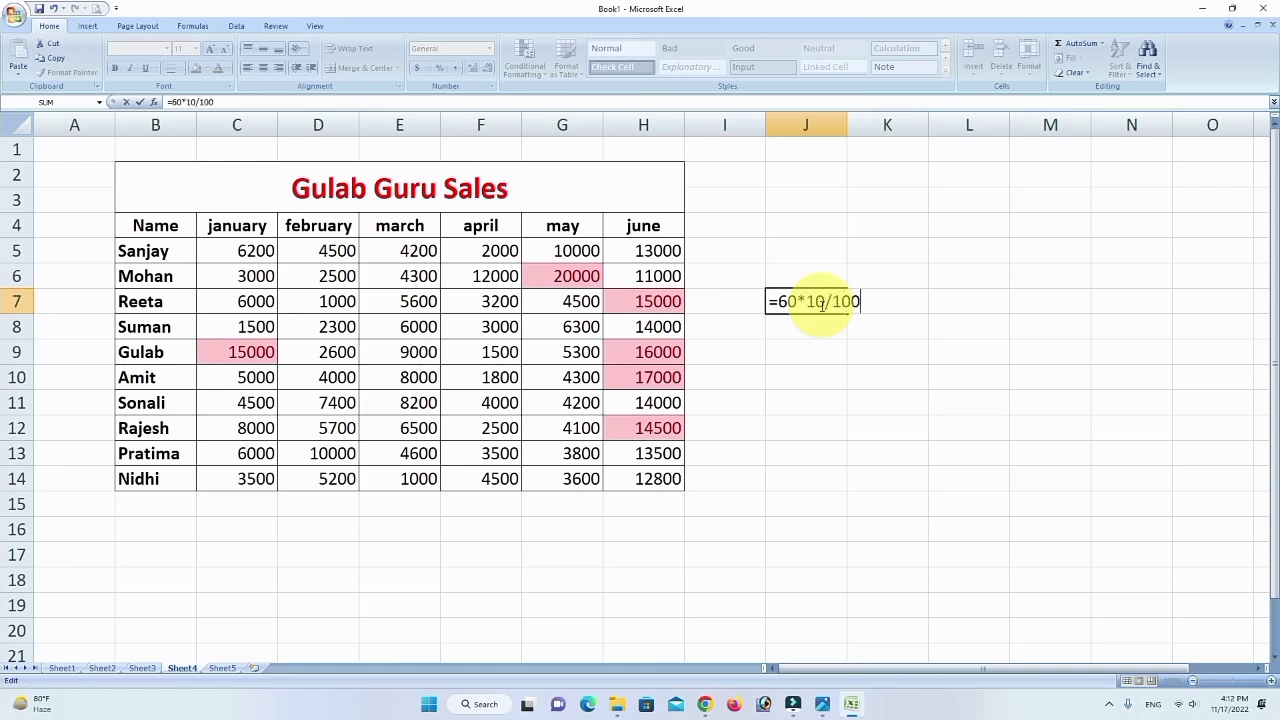
{"action": "key", "text": "Return"}
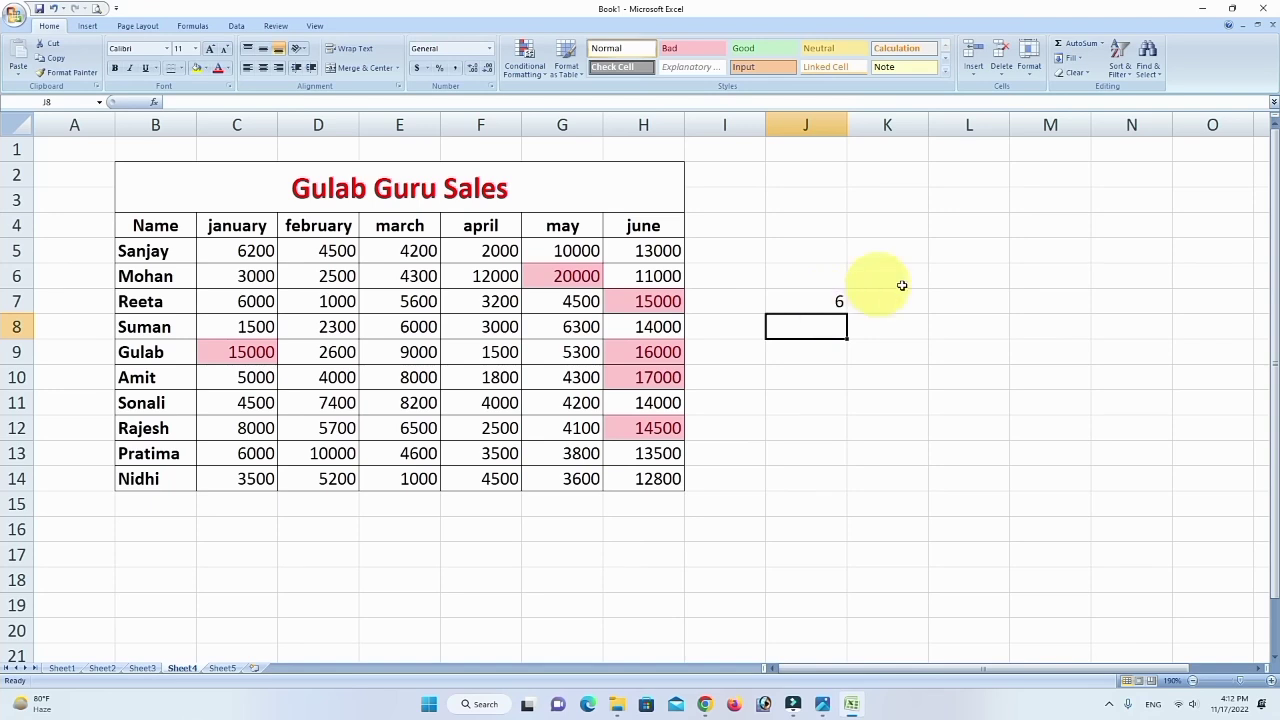
Clear the calculation from cell J7 and undo the Top 10% highlighting on the monthly sales C5:H14.
{"action": "left_click", "coordinate": [794, 298]}
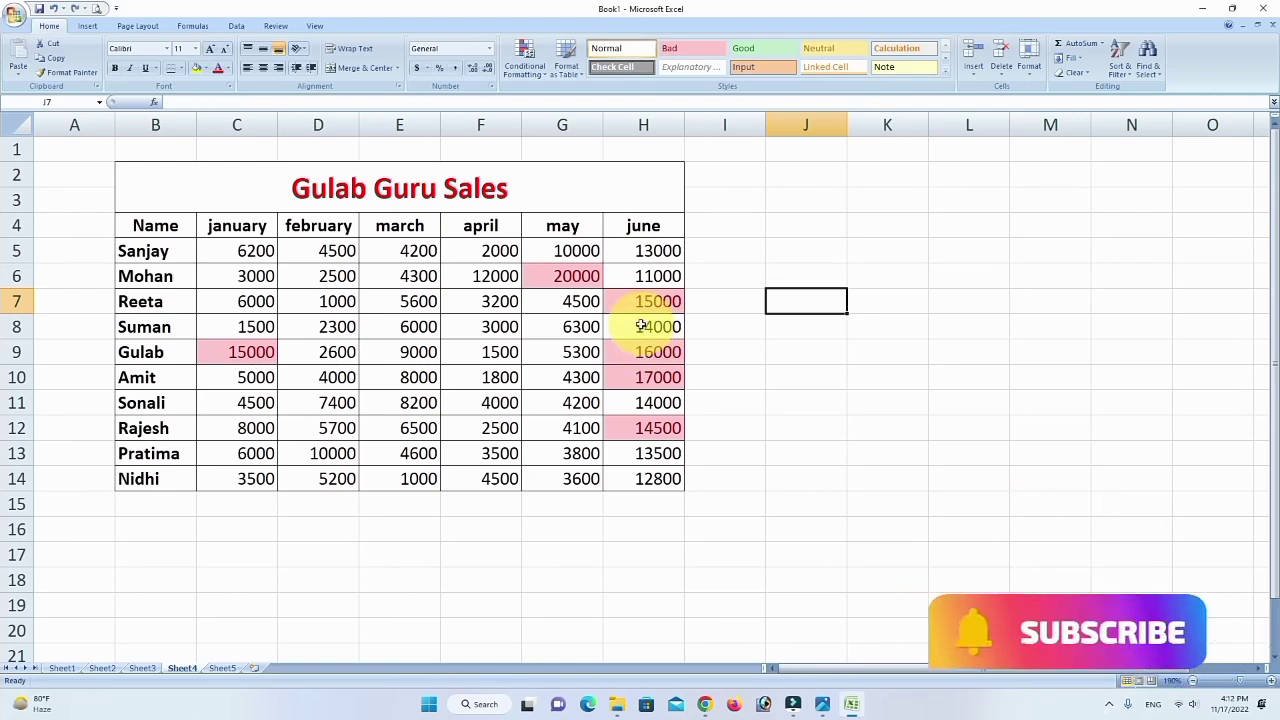
{"action": "key", "text": "ctrl+z"}
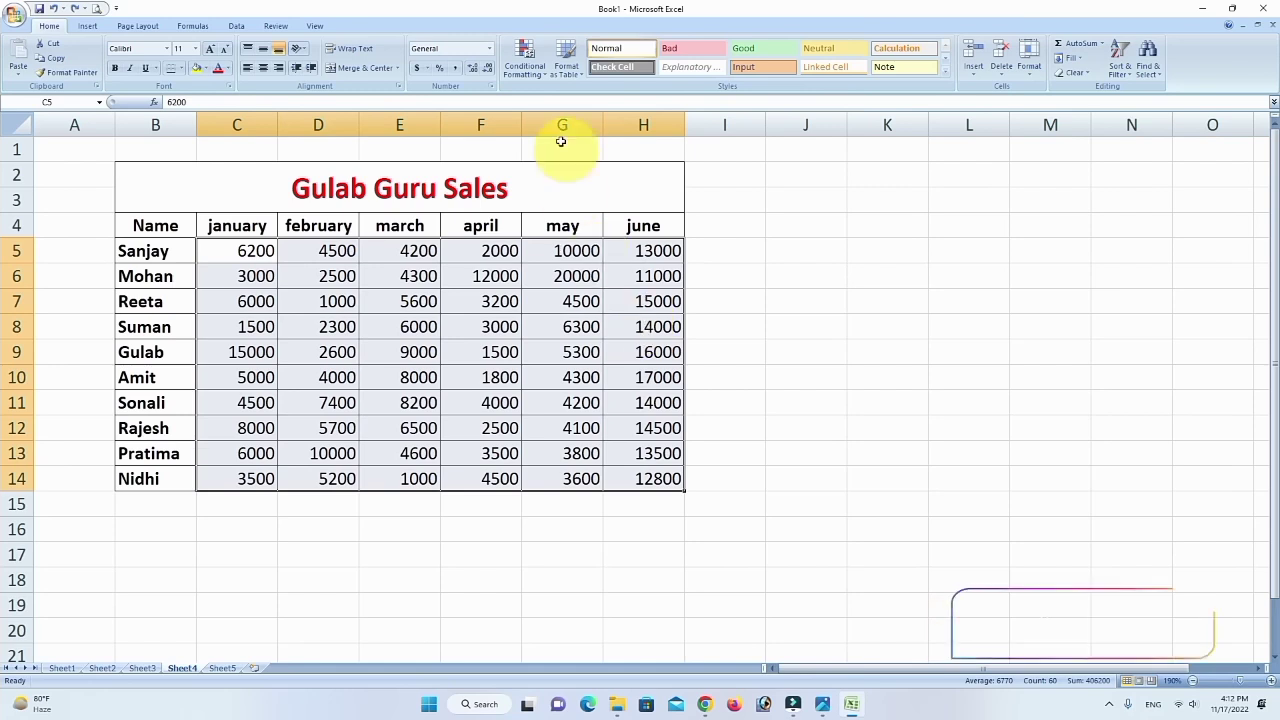
Try a Bottom 10% rule at 10 percent on C5:H14 with Light Red Fill with Dark Red Text, and undo it.
{"action": "left_click", "coordinate": [535, 66]}
{"action": "mouse_move", "coordinate": [548, 125]}
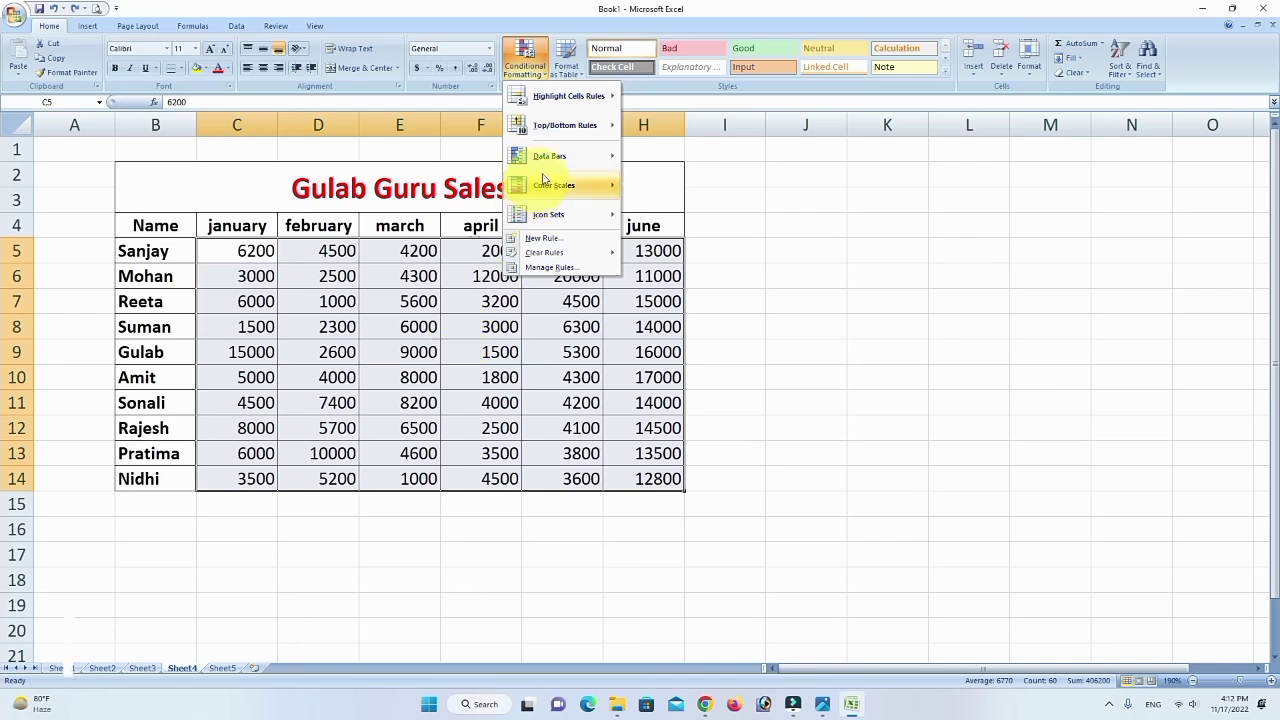
{"action": "left_click", "coordinate": [672, 214]}
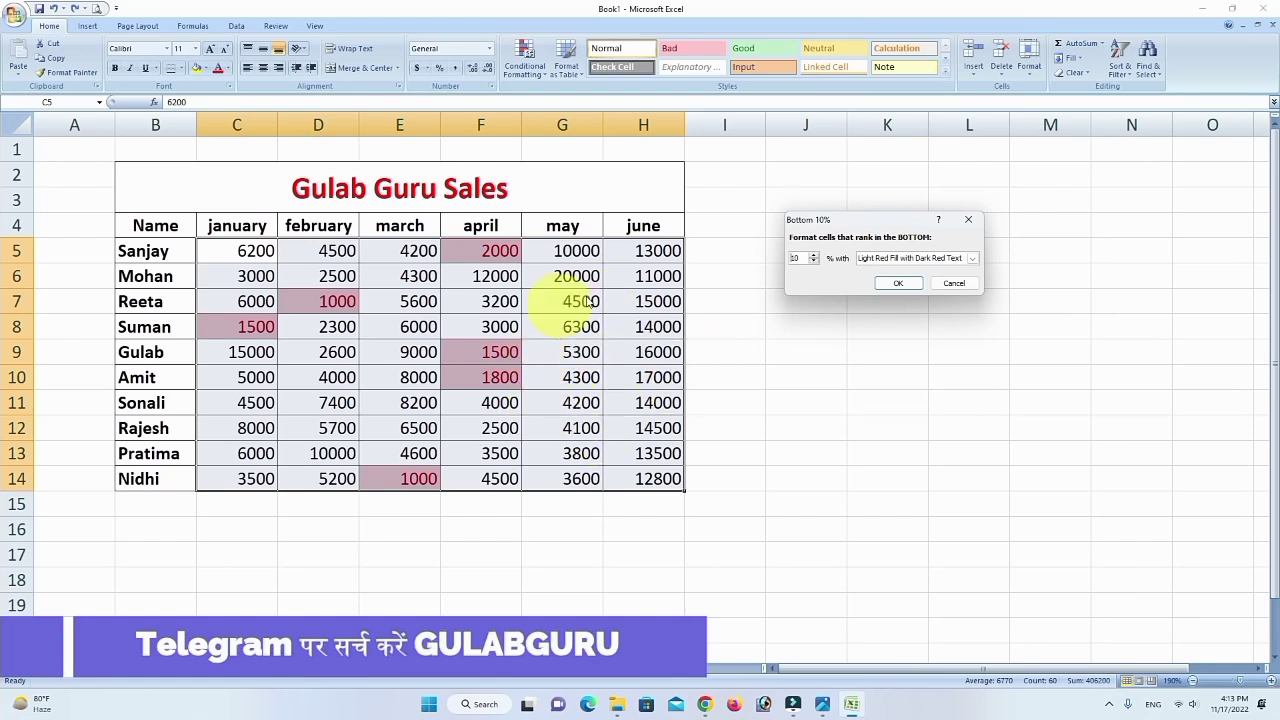
{"action": "left_click", "coordinate": [897, 284]}
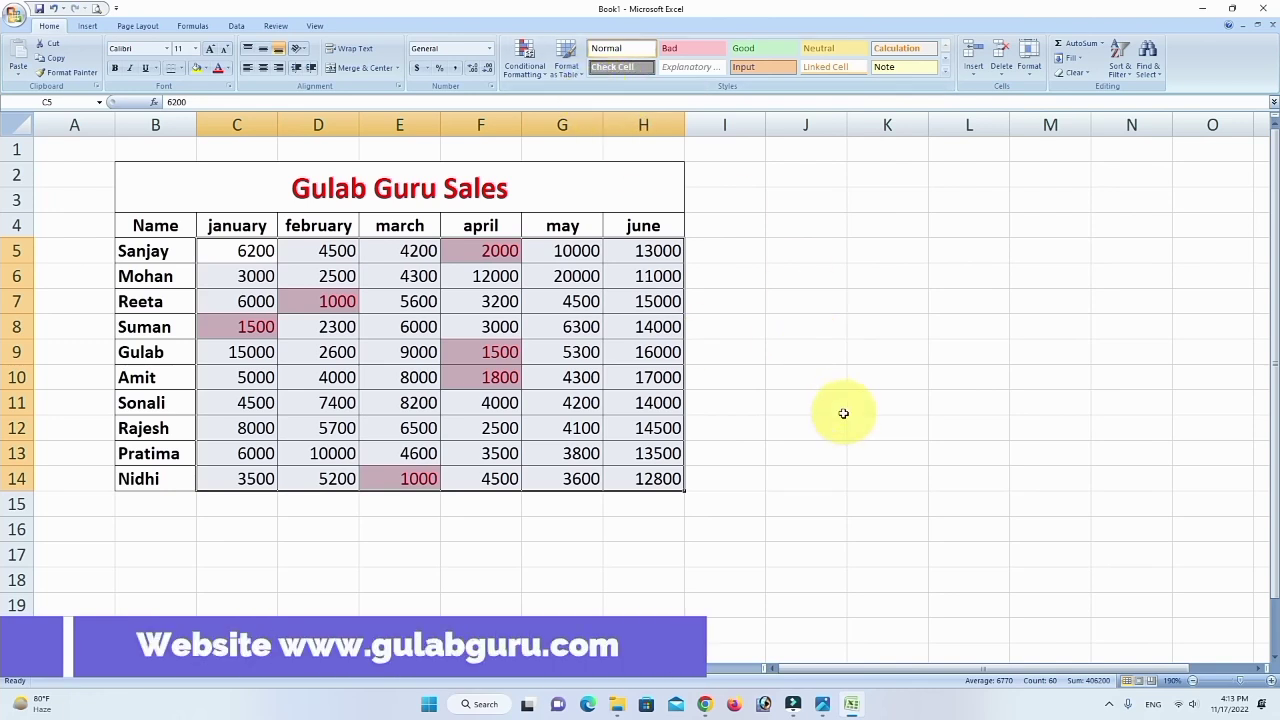
{"action": "key", "text": "ctrl+z"}
{"action": "left_click", "coordinate": [543, 72]}
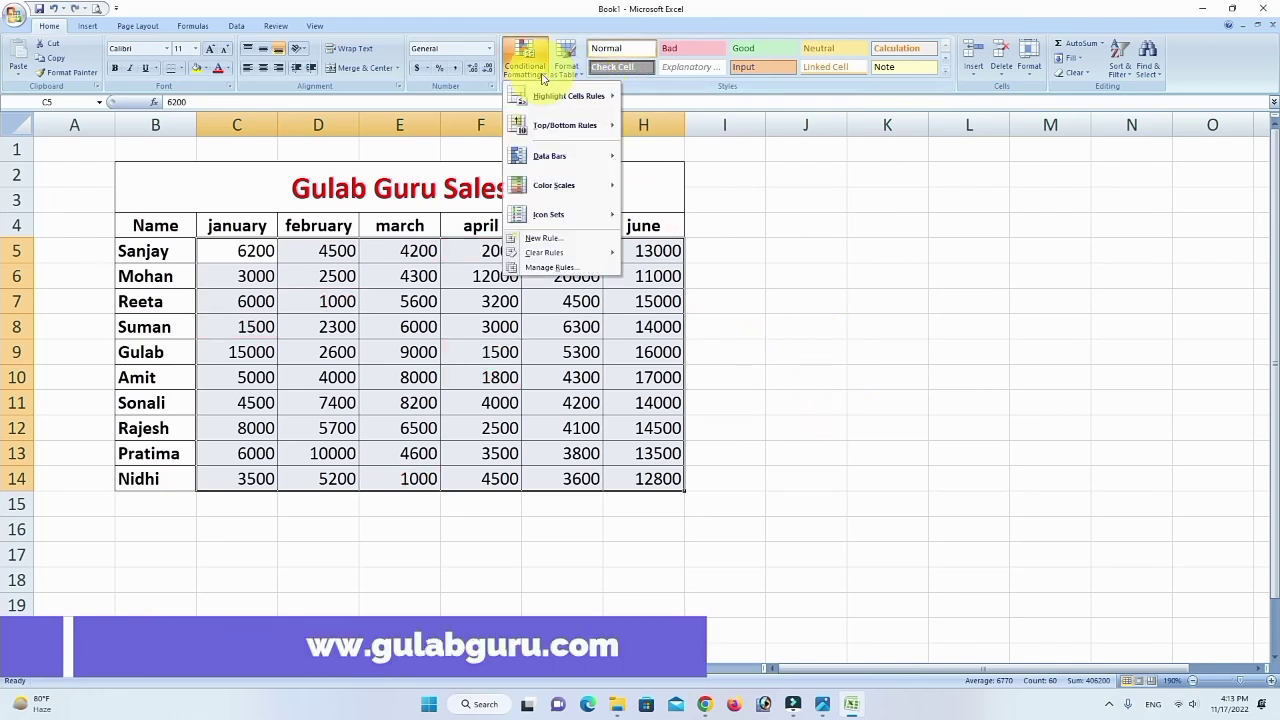
{"action": "mouse_move", "coordinate": [560, 125]}
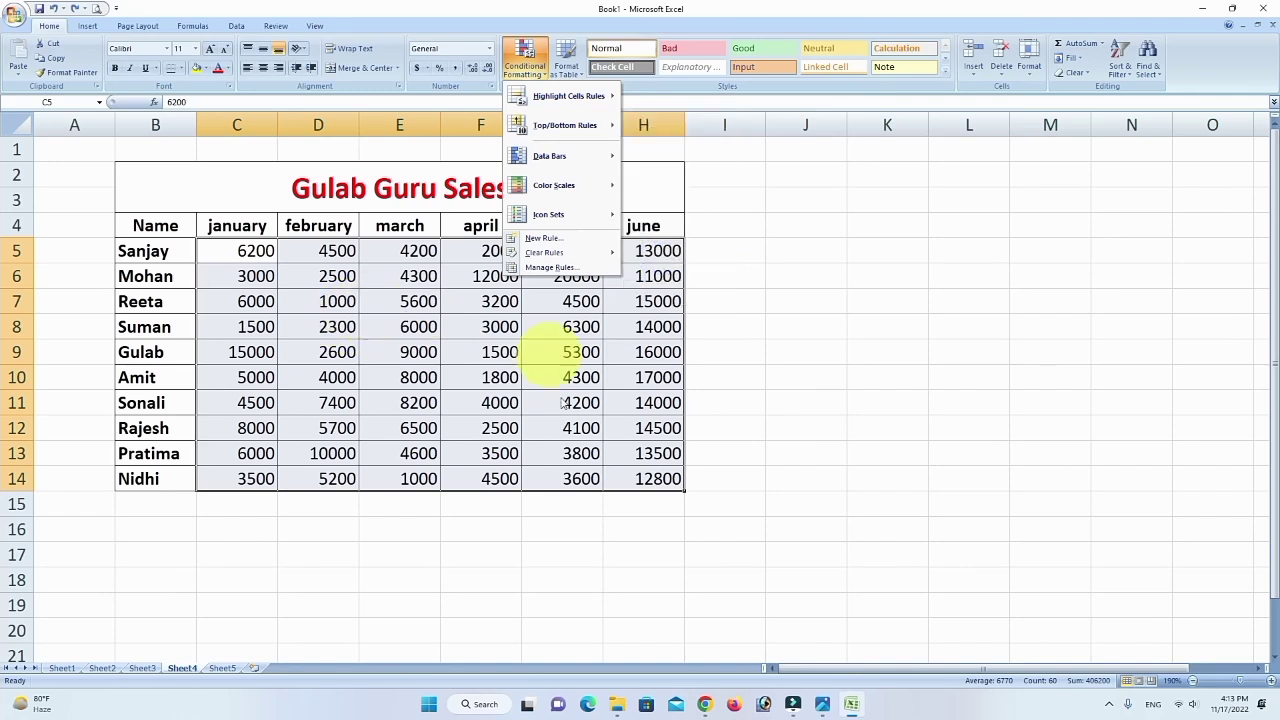
{"action": "left_click", "coordinate": [800, 325]}
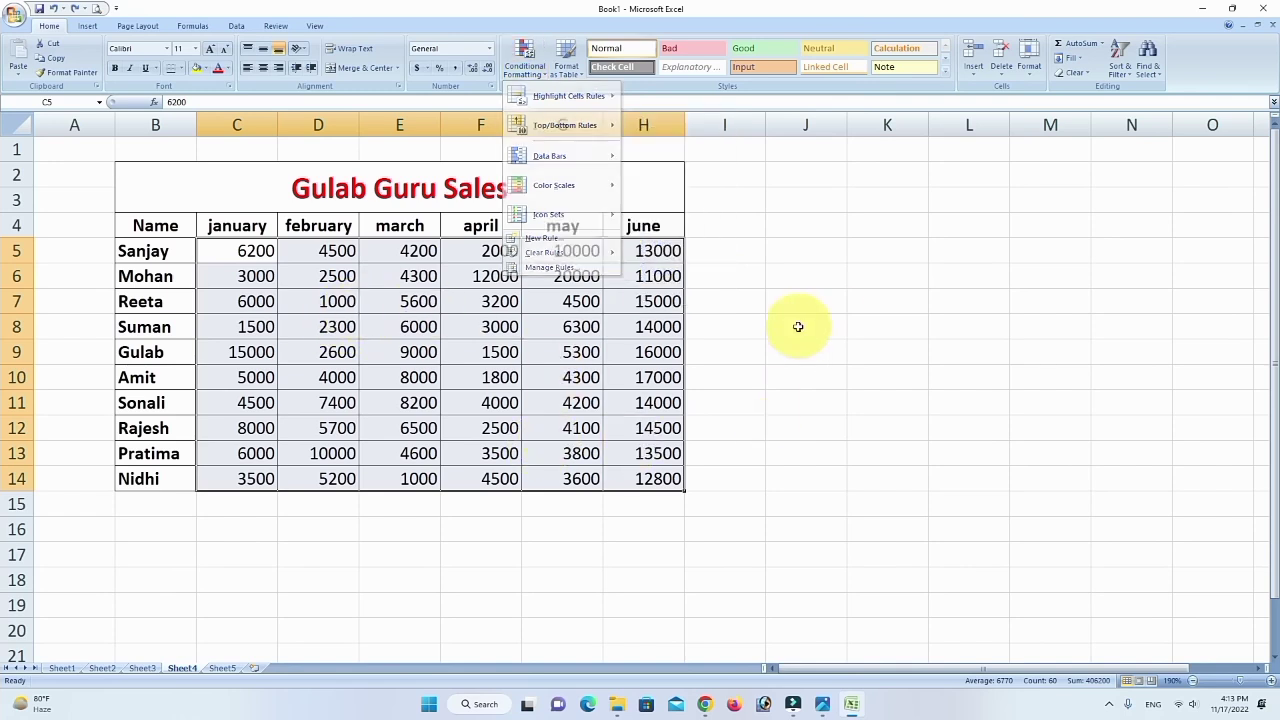
Calculate the average of the monthly sales in cell J8 with the formula =AVERAGE(C5:H14).
{"action": "left_click", "coordinate": [803, 326]}
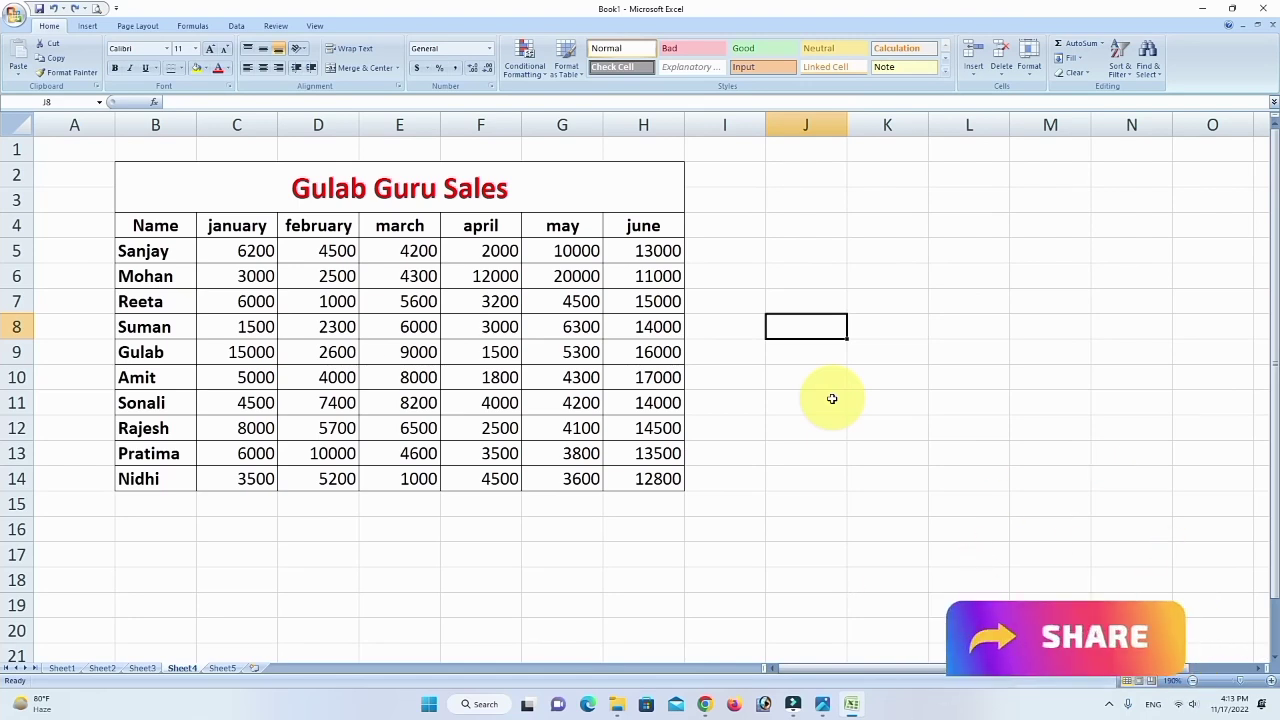
{"action": "type", "text": "="}
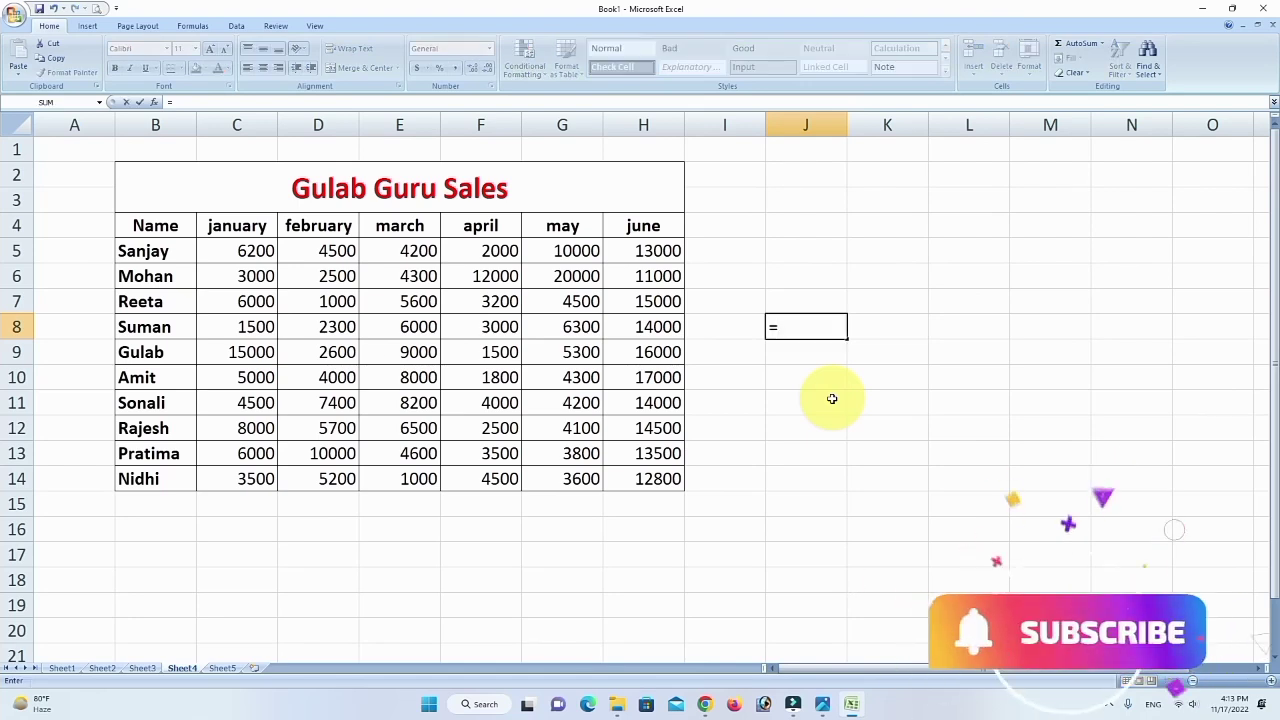
{"action": "type", "text": "av"}
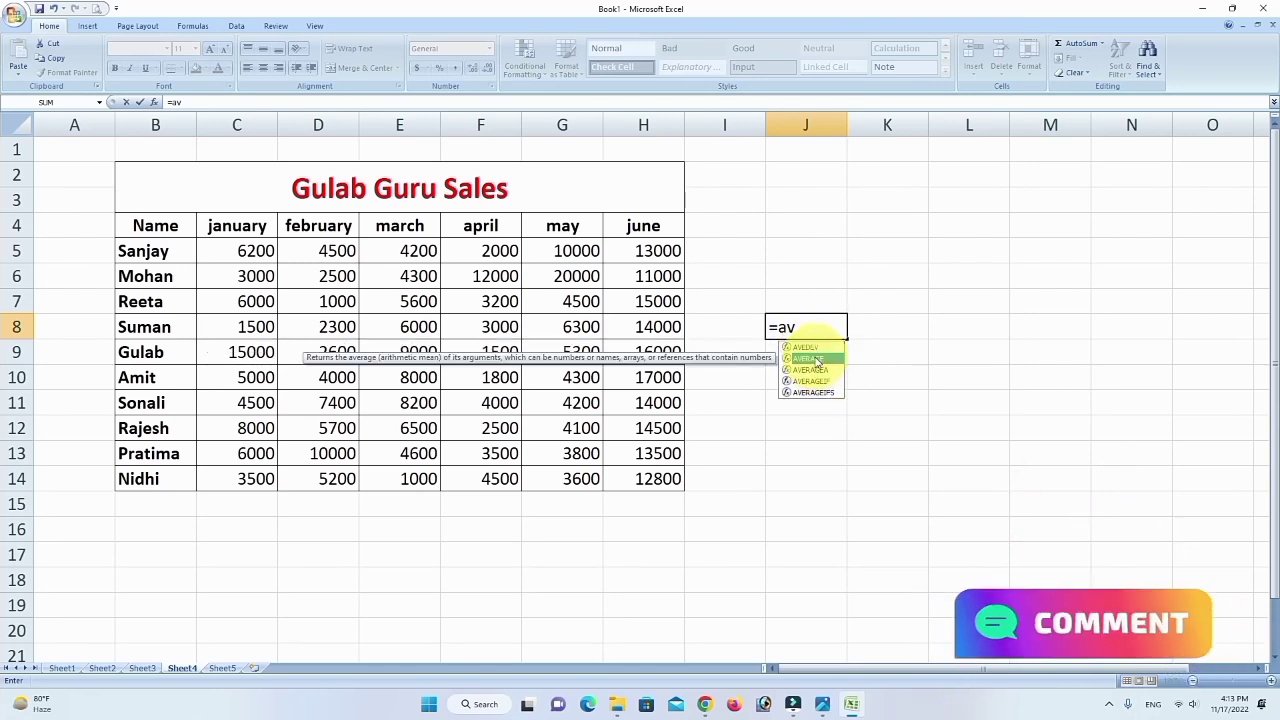
{"action": "double_click", "coordinate": [818, 360]}
{"action": "left_click", "coordinate": [826, 352]}
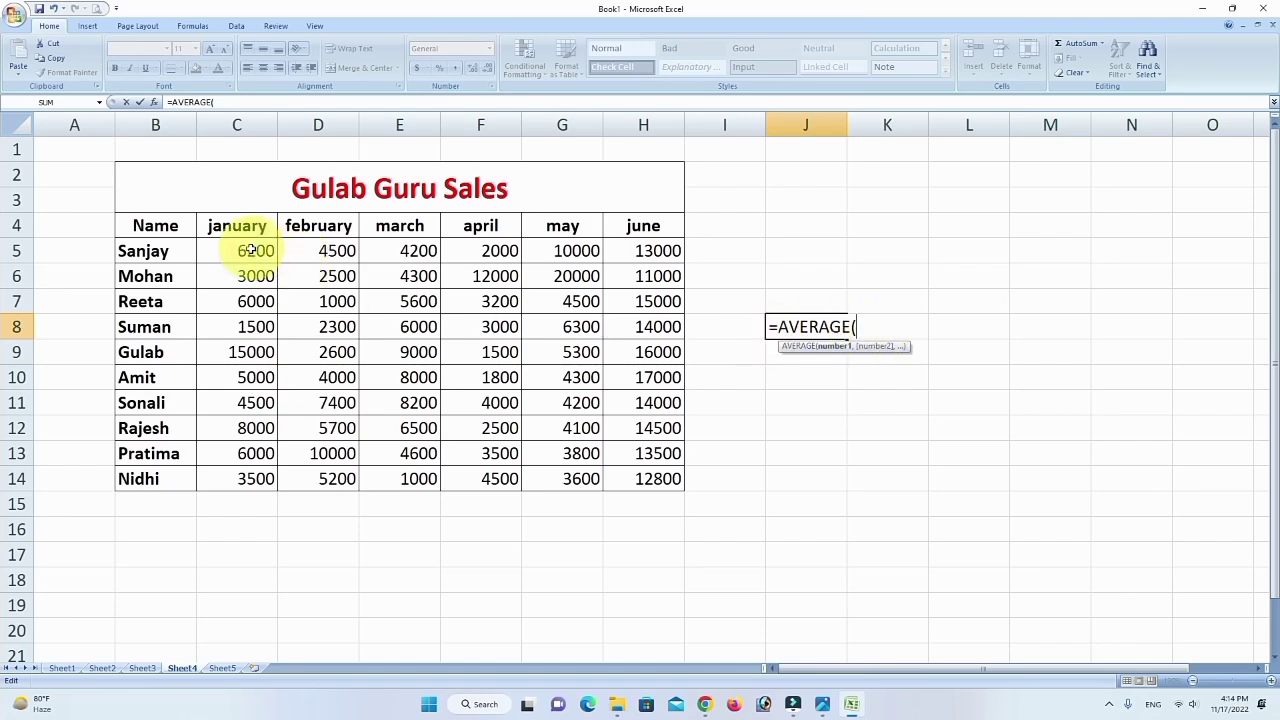
{"action": "left_click_drag", "start_coordinate": [240, 253], "coordinate": [626, 470]}
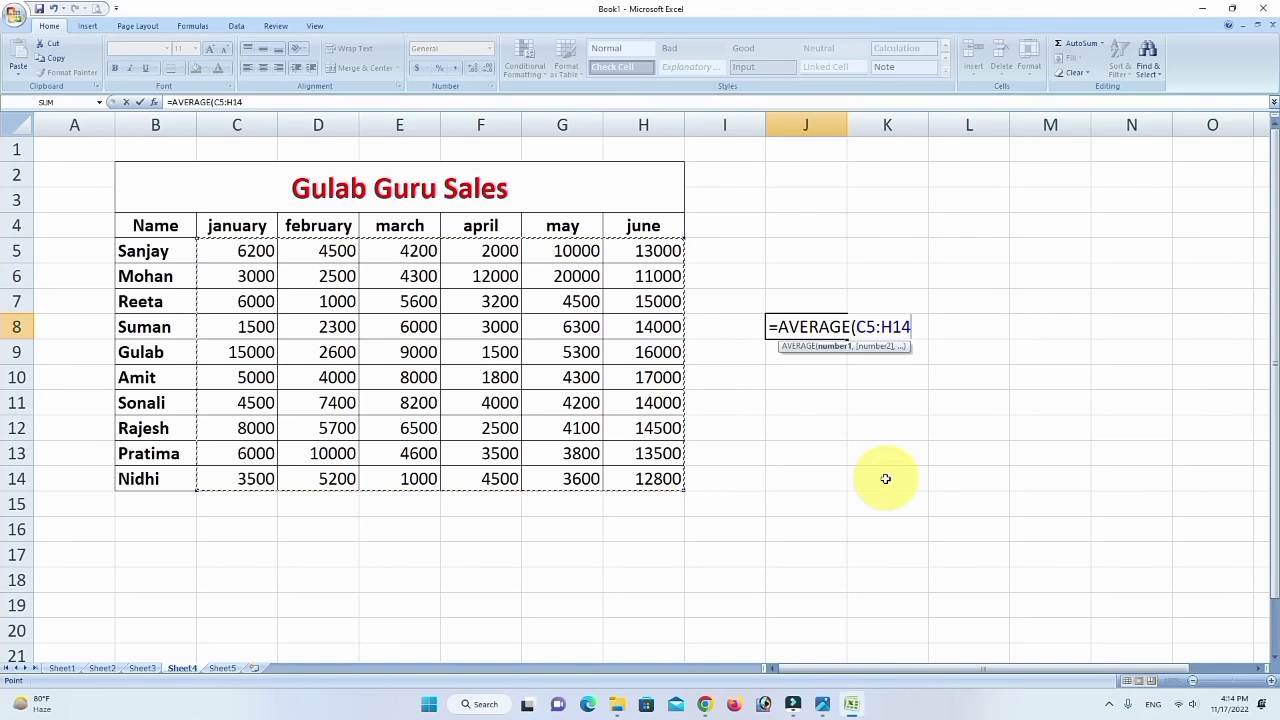
{"action": "type", "text": ")"}
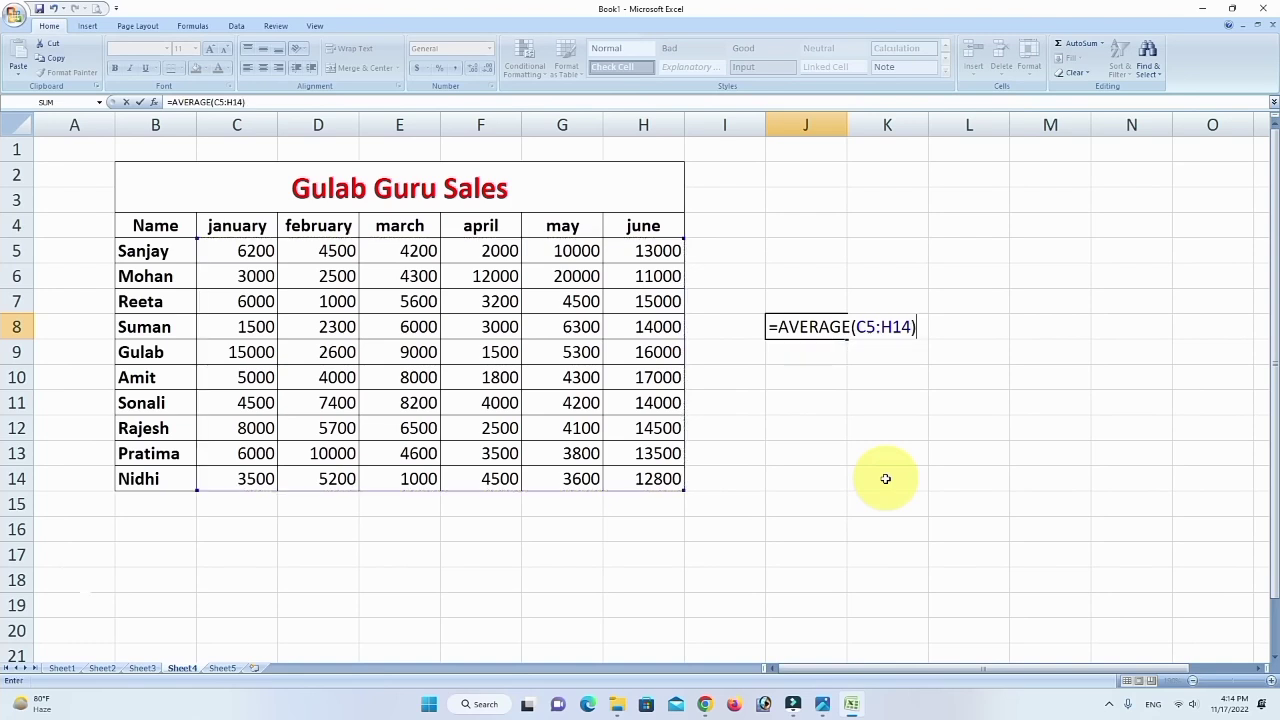
{"action": "key", "text": "Return"}
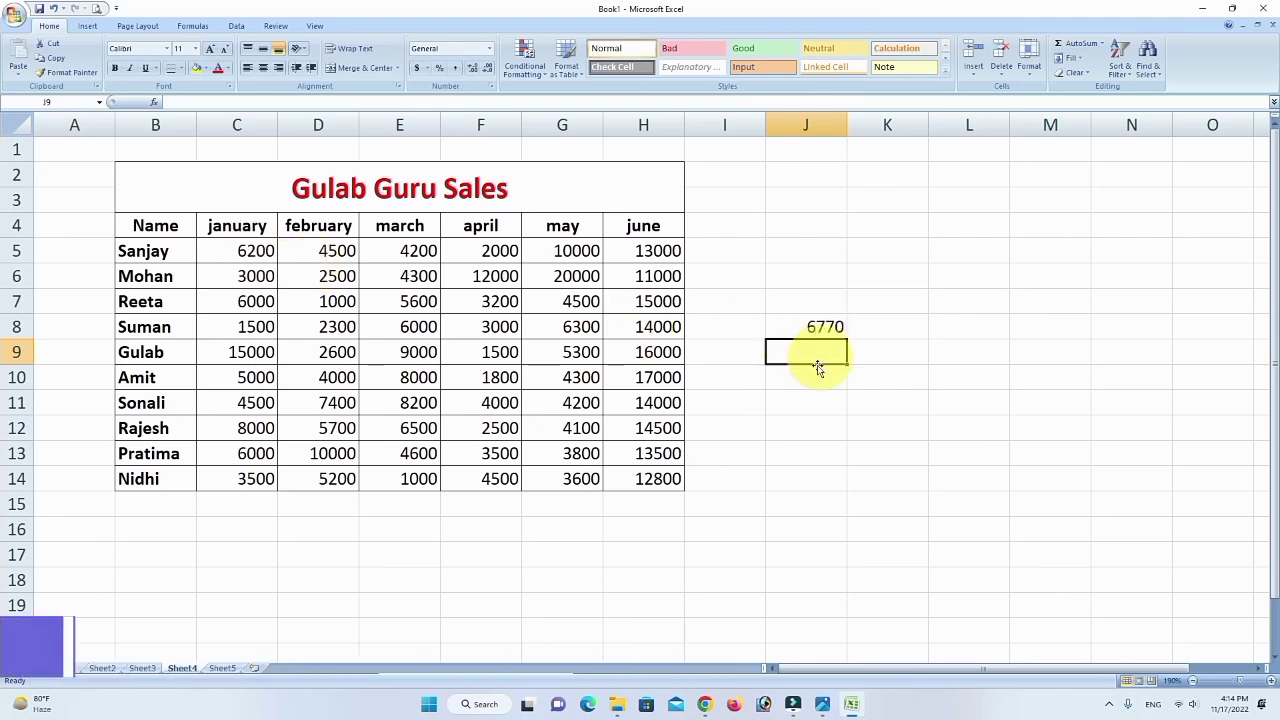
Apply an Above Average rule to the monthly sales C5:H14 with Yellow Fill with Dark Yellow Text.
{"action": "left_click", "coordinate": [533, 78]}
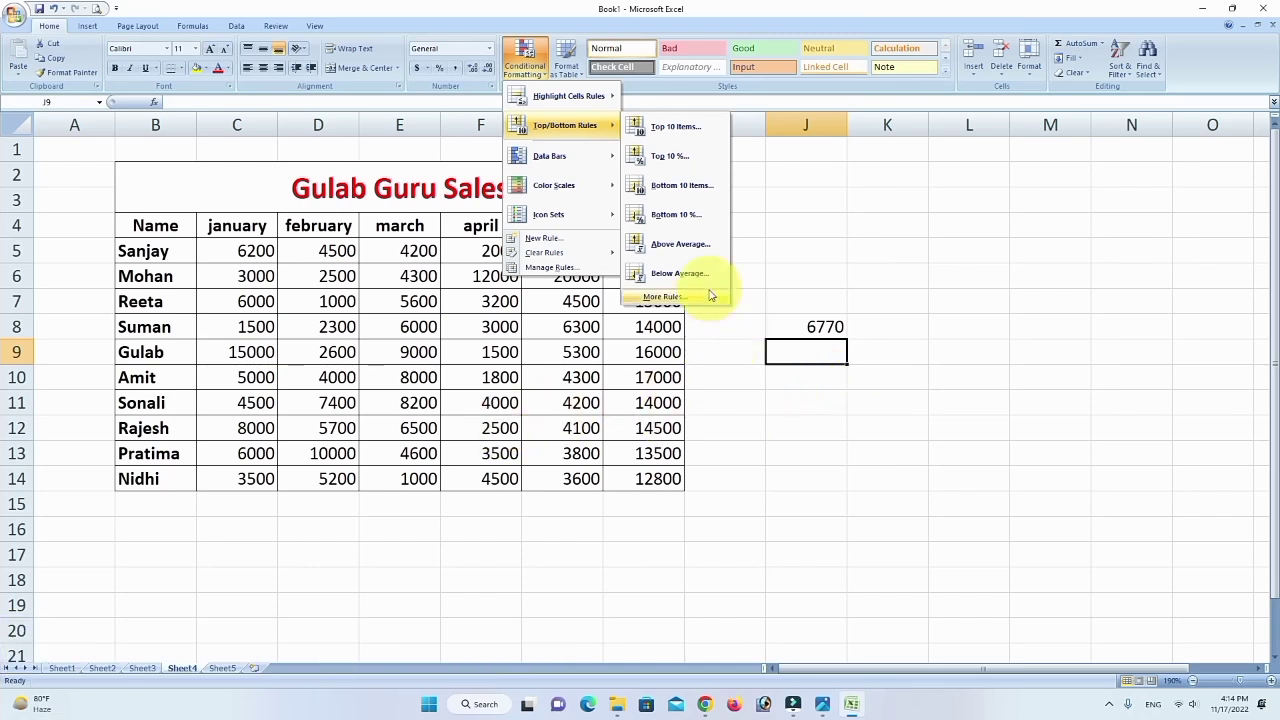
{"action": "left_click", "coordinate": [811, 357]}
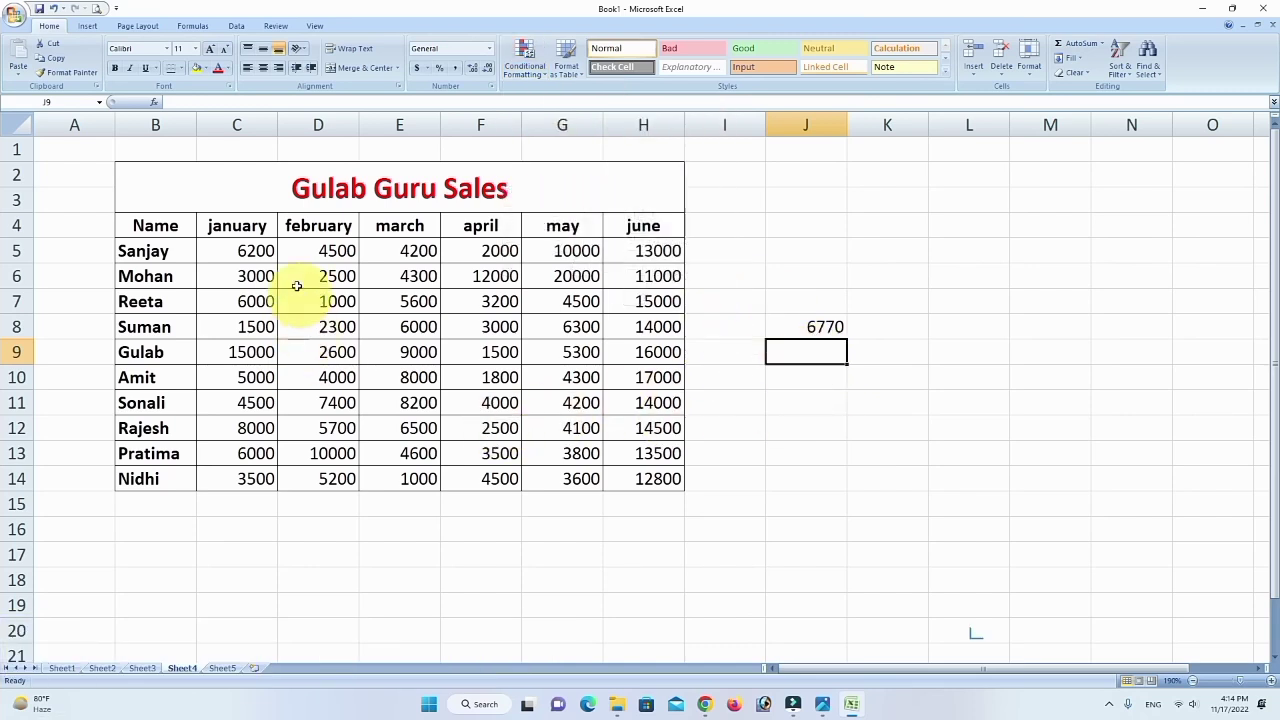
{"action": "left_click_drag", "start_coordinate": [251, 251], "coordinate": [645, 478]}
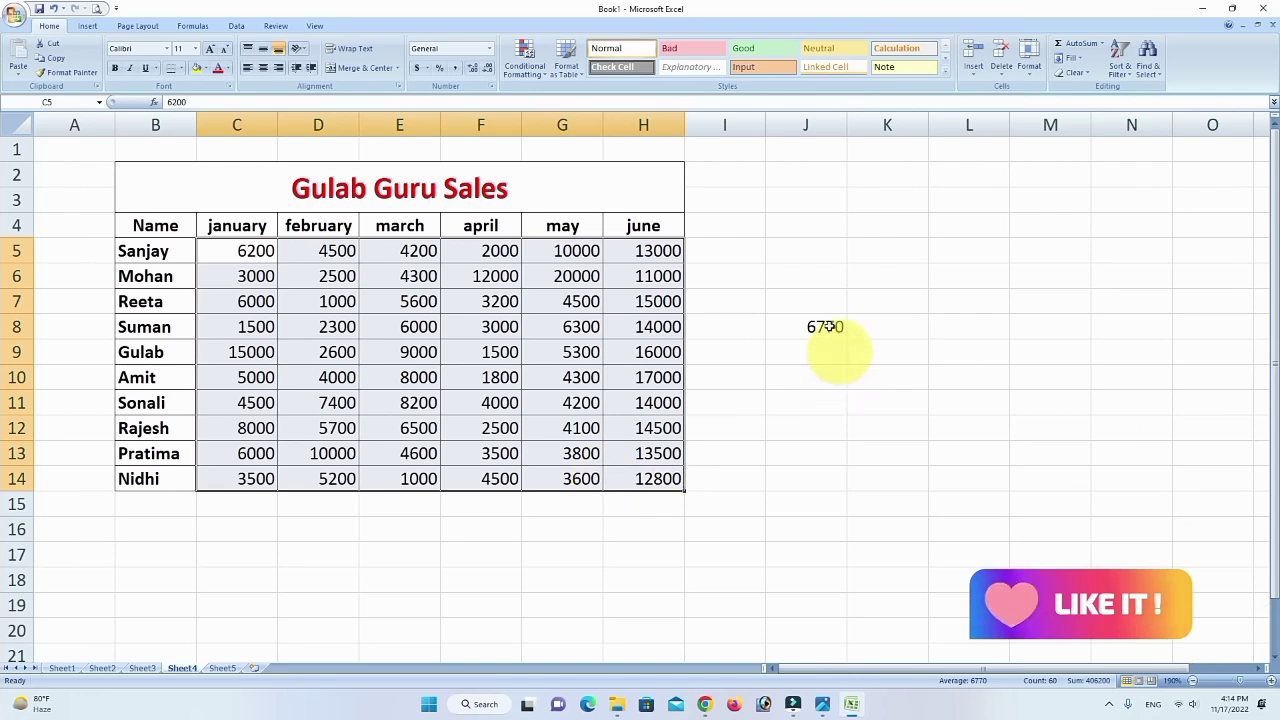
{"action": "left_click", "coordinate": [524, 58]}
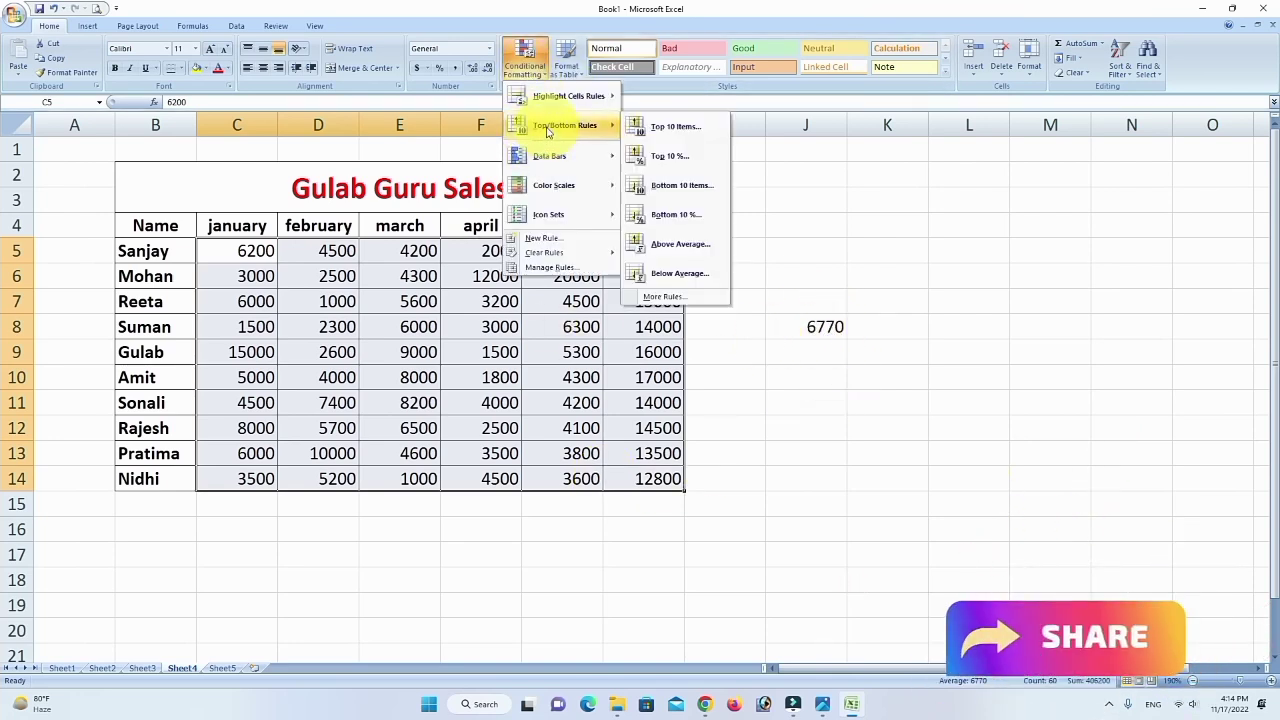
{"action": "left_click", "coordinate": [679, 244]}
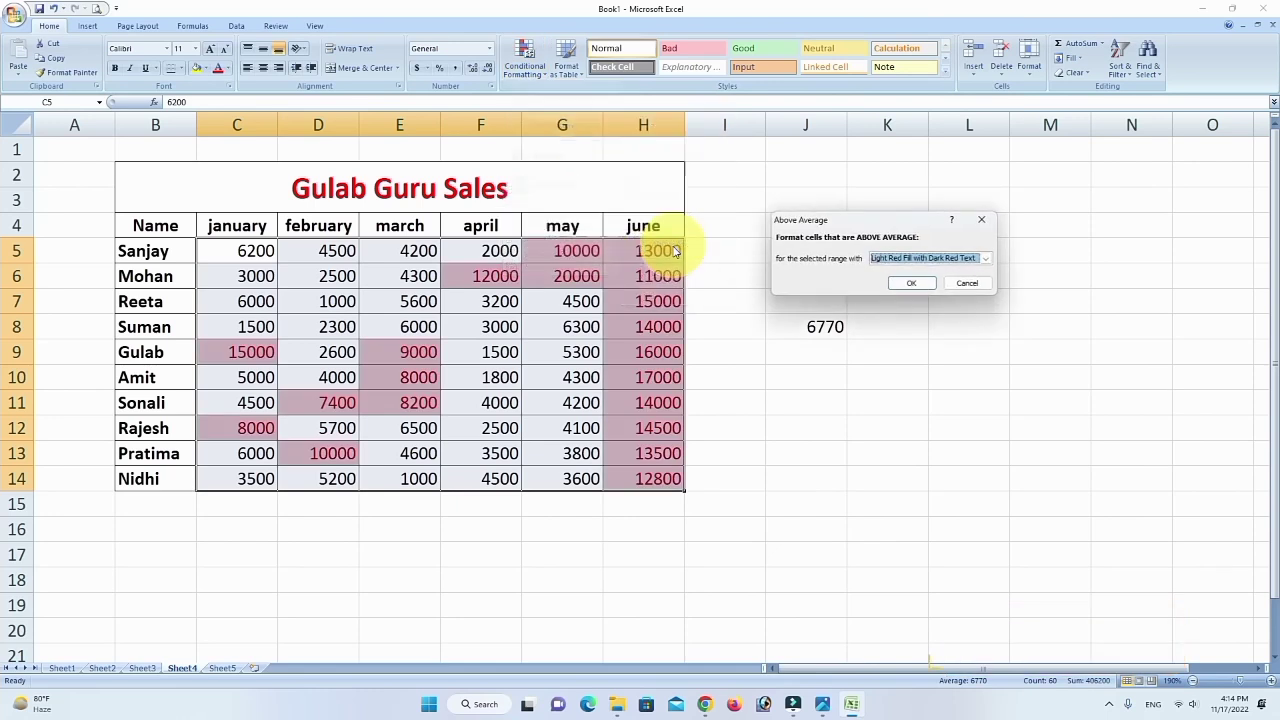
{"action": "left_click_drag", "start_coordinate": [886, 222], "coordinate": [1016, 214]}
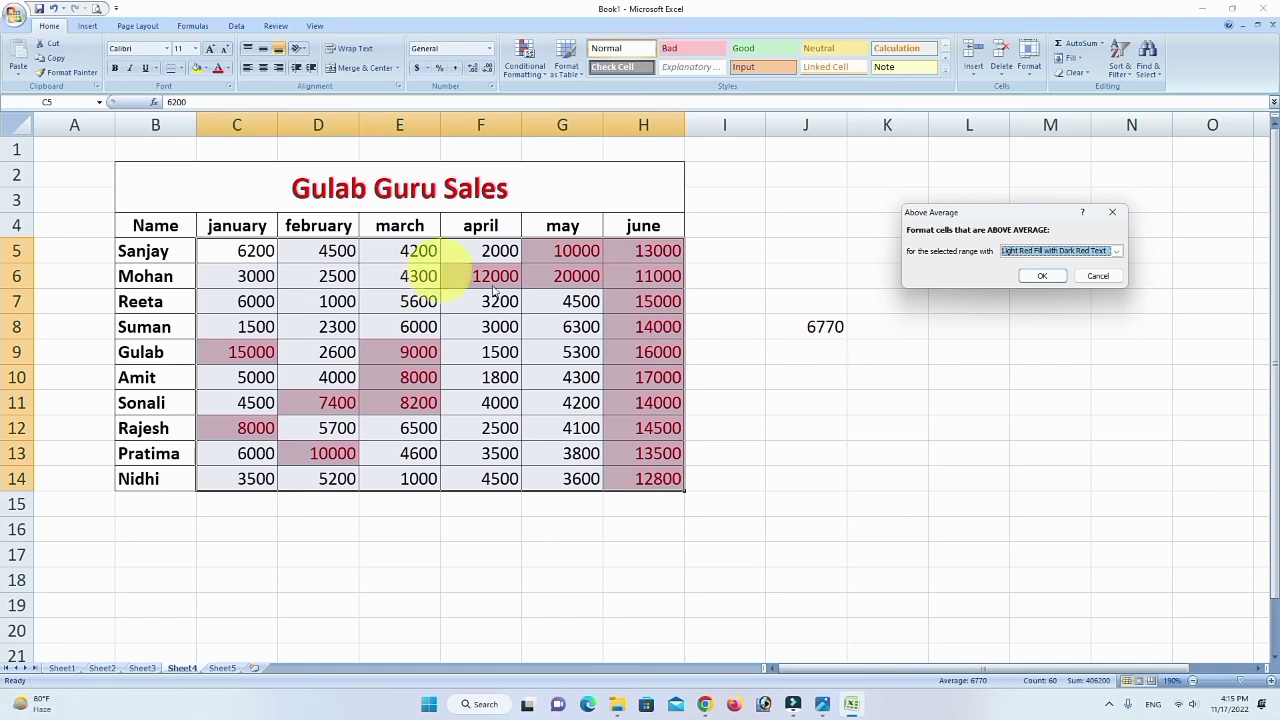
{"action": "left_click", "coordinate": [1116, 251]}
{"action": "left_click", "coordinate": [1035, 272]}
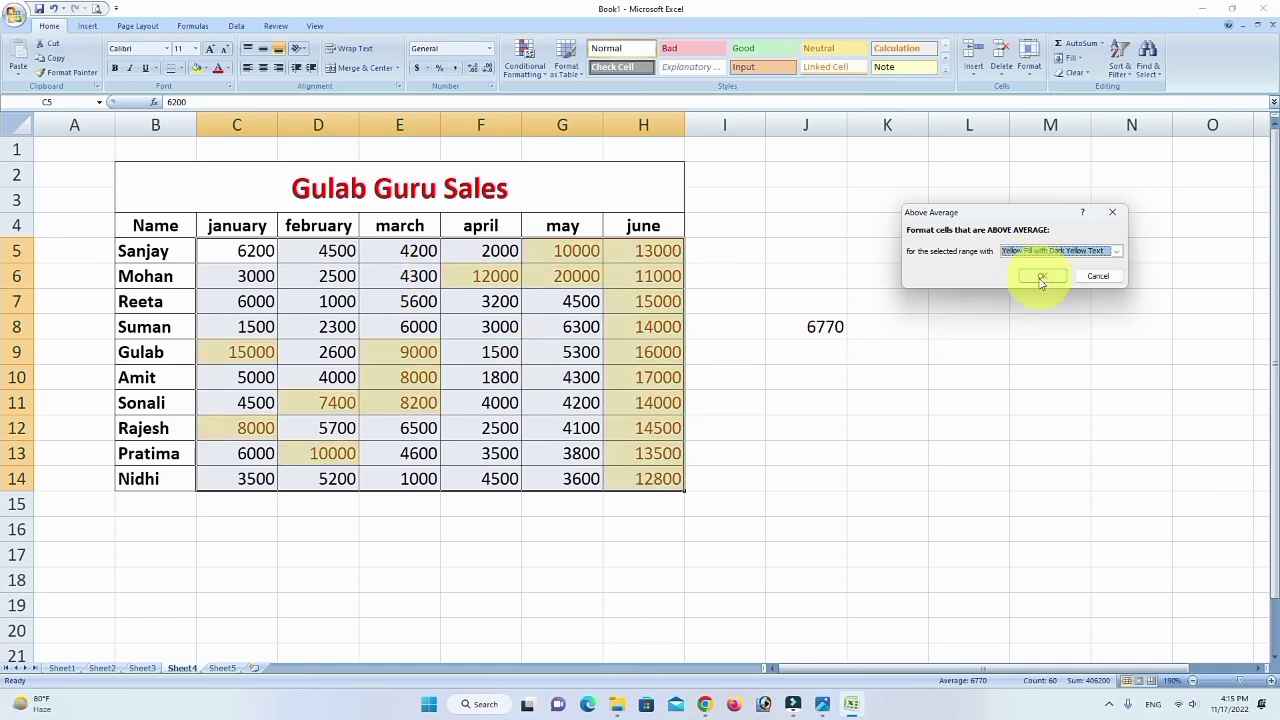
{"action": "left_click", "coordinate": [1040, 280]}
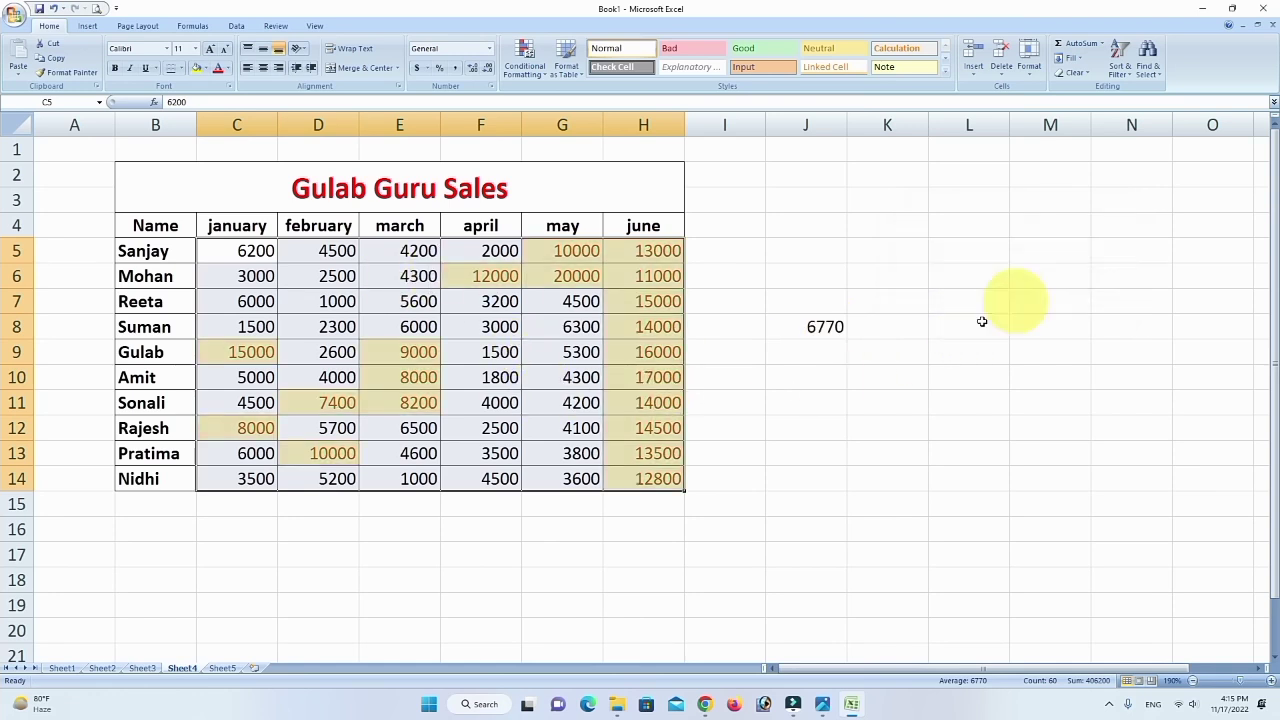
Clear the conditional formatting rules from the selected sales cells C5:H14.
{"action": "left_click", "coordinate": [540, 80]}
{"action": "mouse_move", "coordinate": [571, 252]}
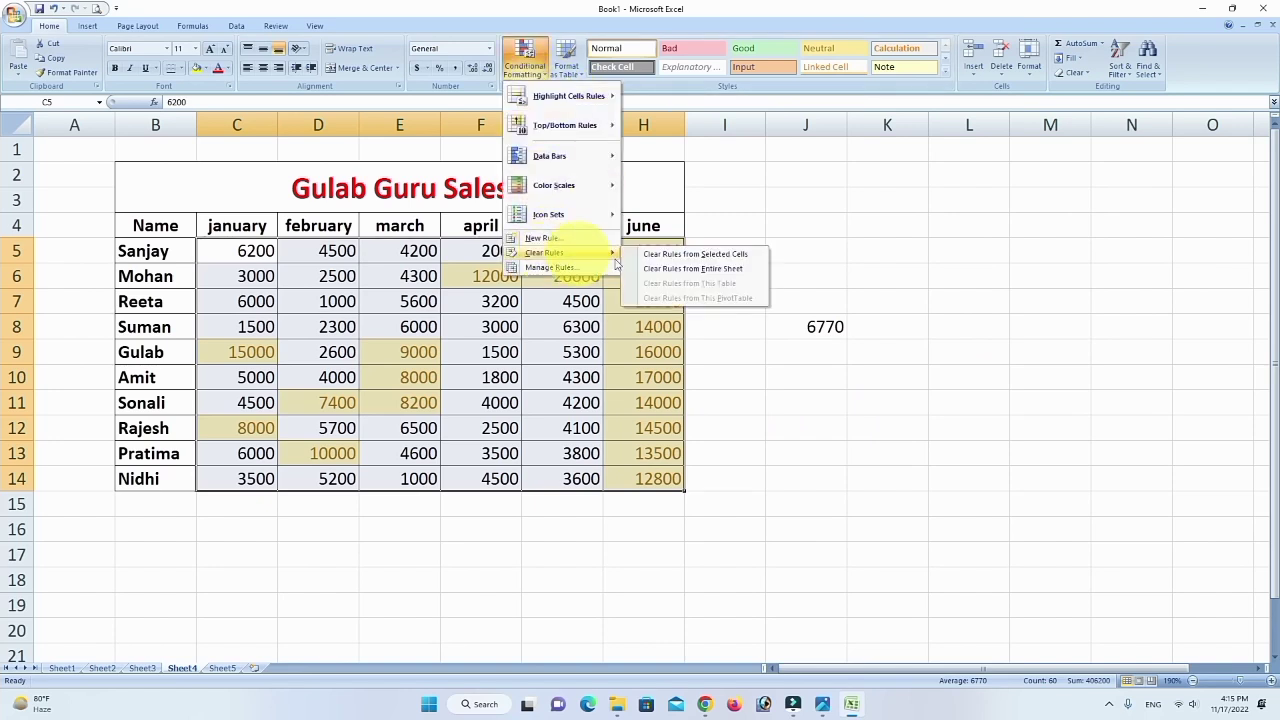
{"action": "left_click", "coordinate": [699, 256]}
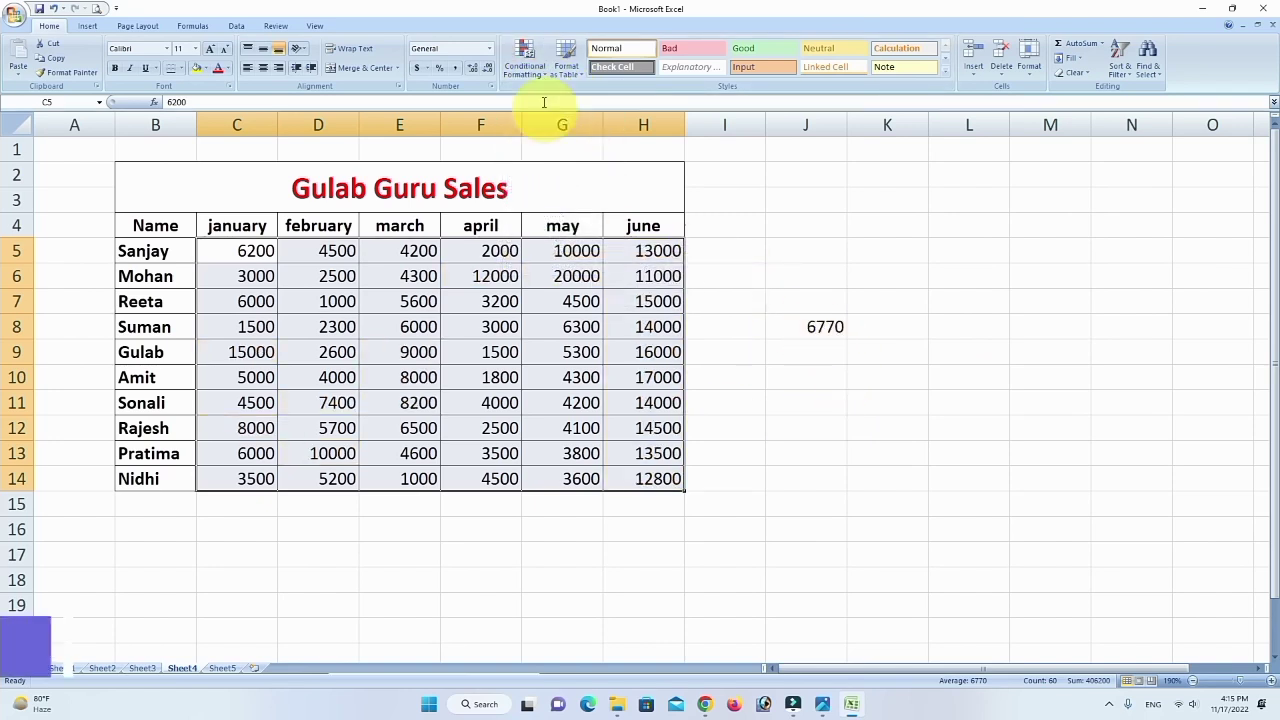
Apply a Below Average rule to the monthly sales C5:H14 with Light Red Fill with Dark Red Text.
{"action": "left_click", "coordinate": [530, 68]}
{"action": "mouse_move", "coordinate": [560, 126]}
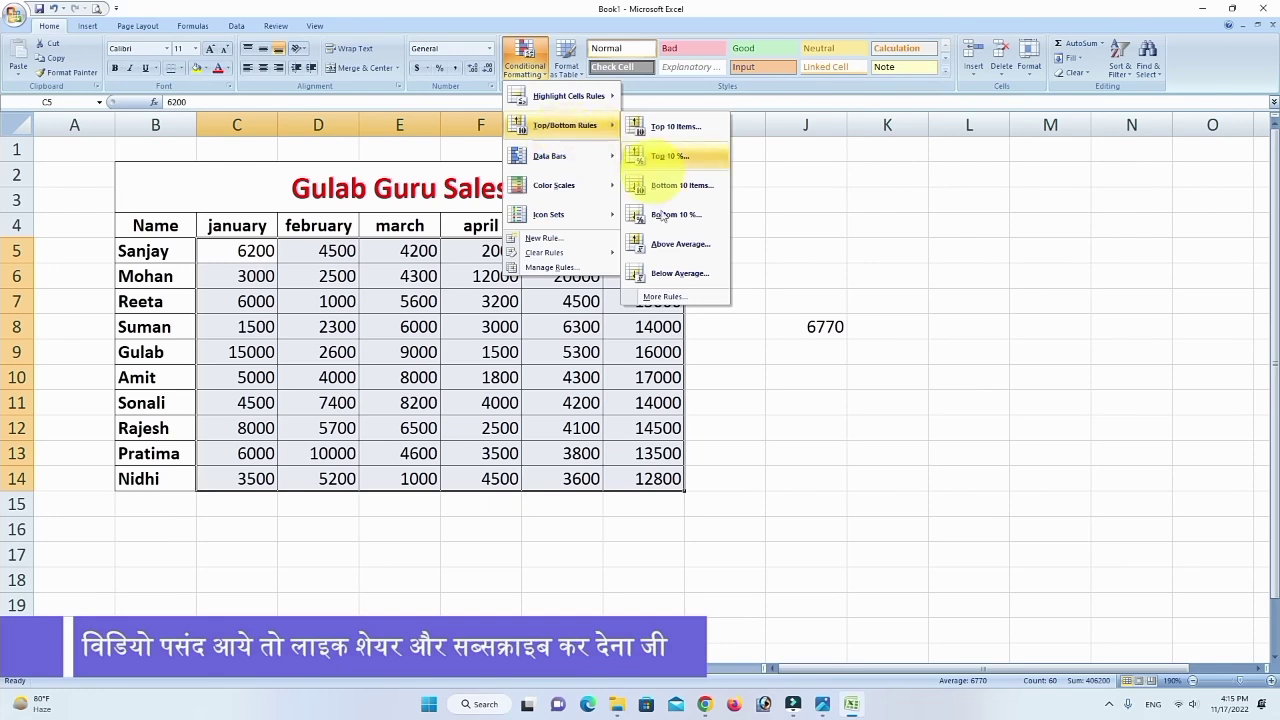
{"action": "left_click", "coordinate": [679, 273]}
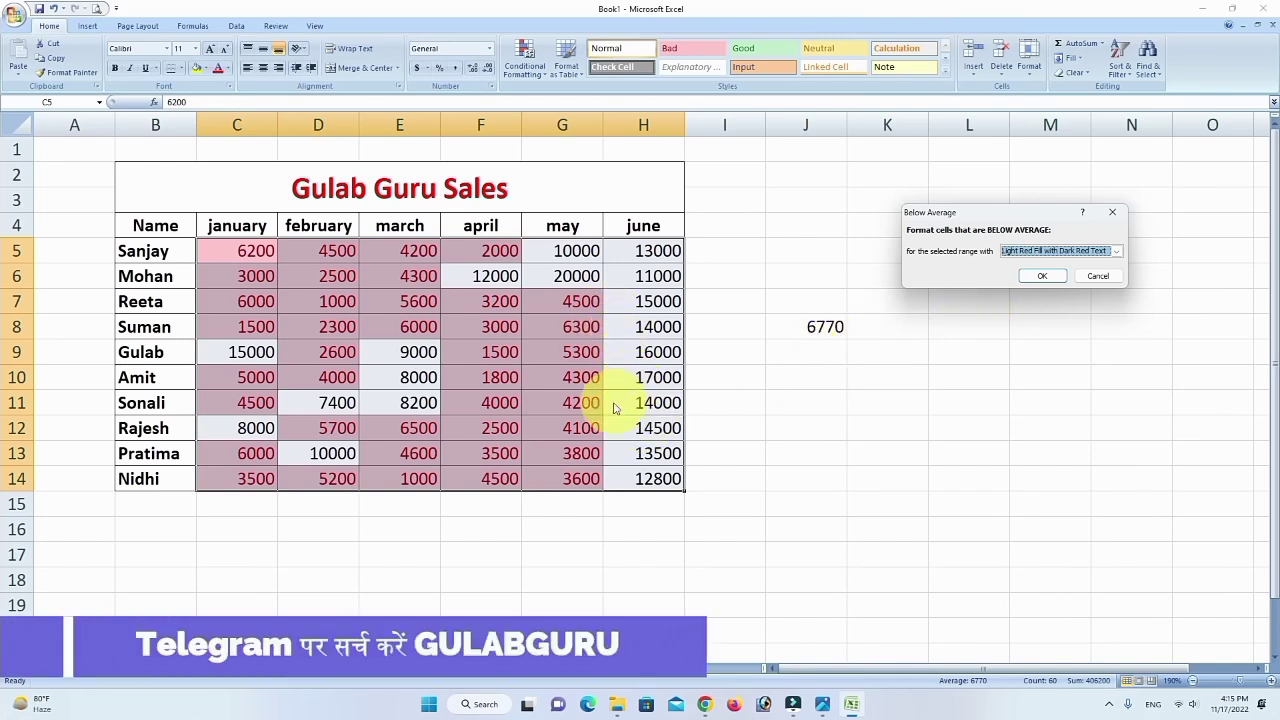
{"action": "left_click", "coordinate": [1040, 279]}
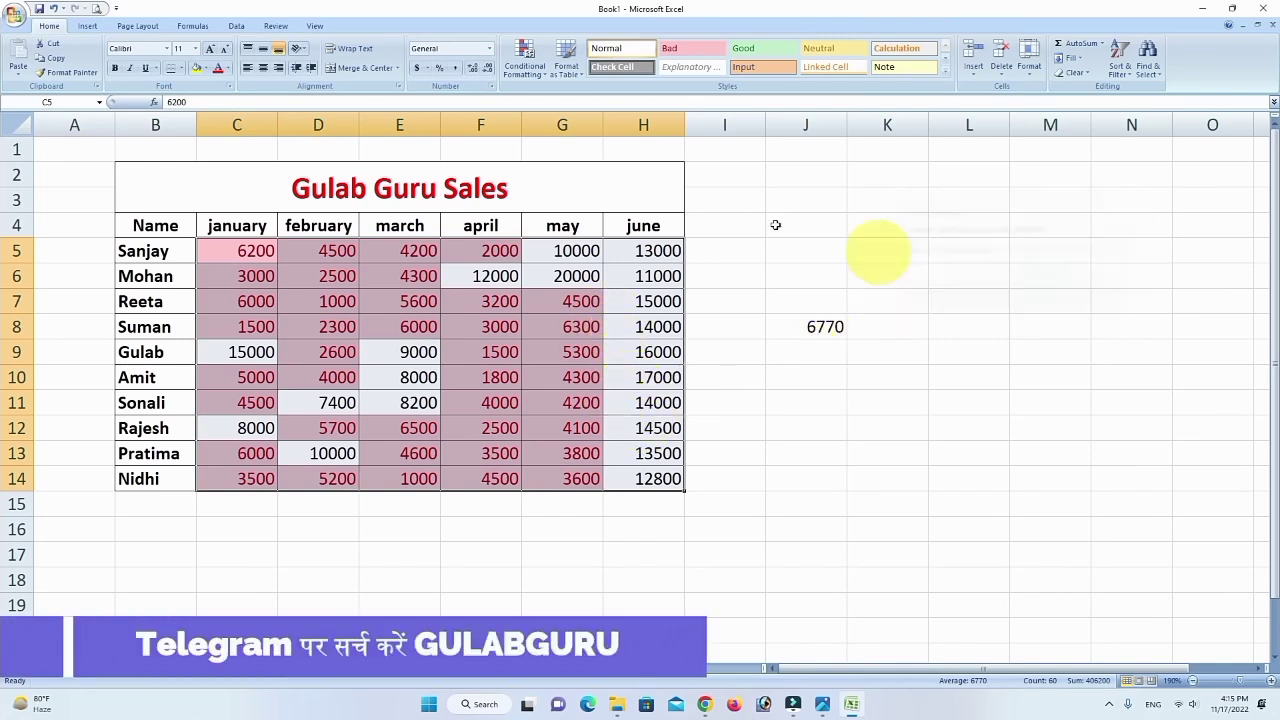
{"action": "left_click", "coordinate": [526, 55]}
{"action": "mouse_move", "coordinate": [541, 103]}
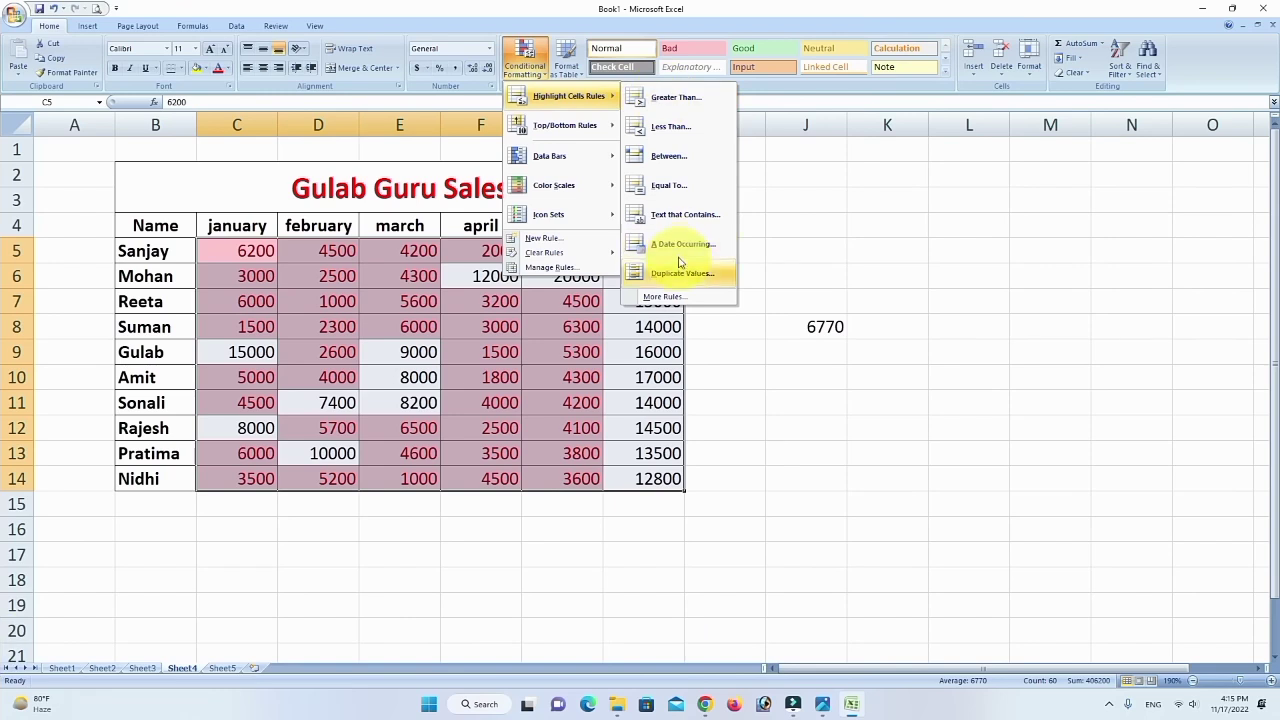
{"action": "mouse_move", "coordinate": [562, 128]}
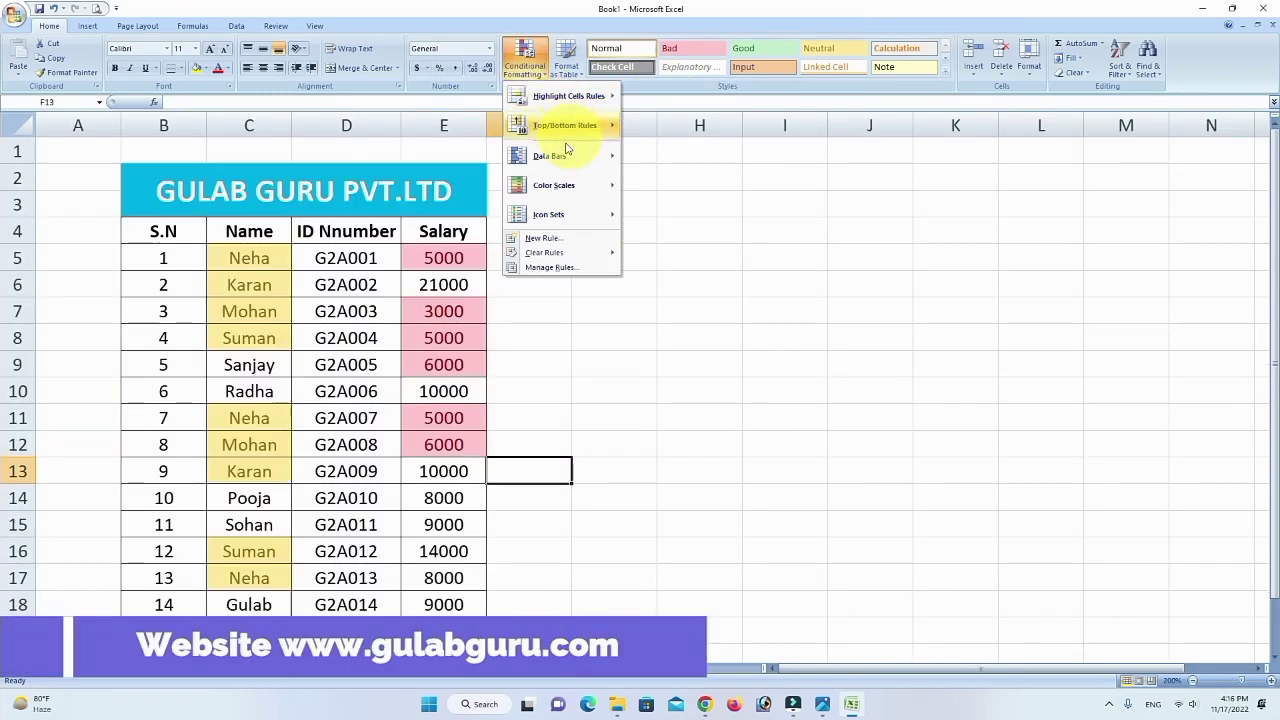
{"action": "mouse_move", "coordinate": [555, 160]}
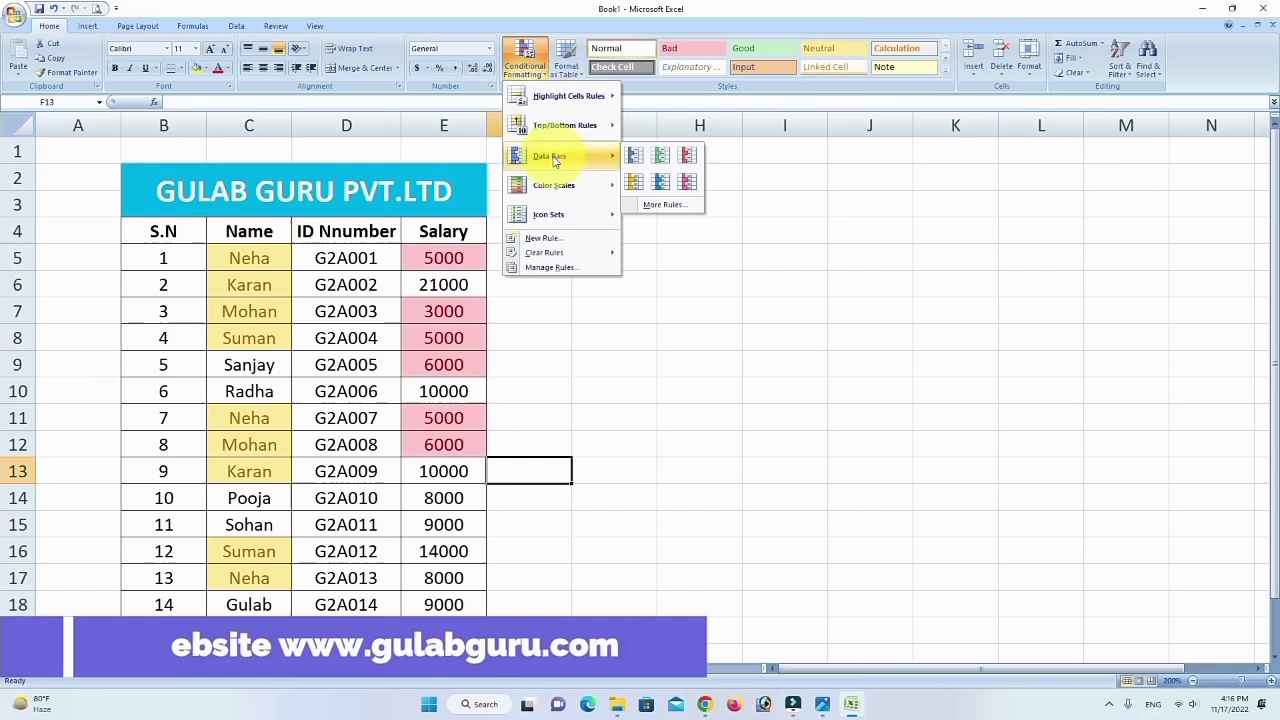
{"action": "left_click", "coordinate": [551, 346]}
Clear the conditional formatting rules from cells C5:E19 of the GULAB GURU PVT.LTD salary table on Sheet3.
{"action": "left_click_drag", "start_coordinate": [251, 268], "coordinate": [423, 617]}
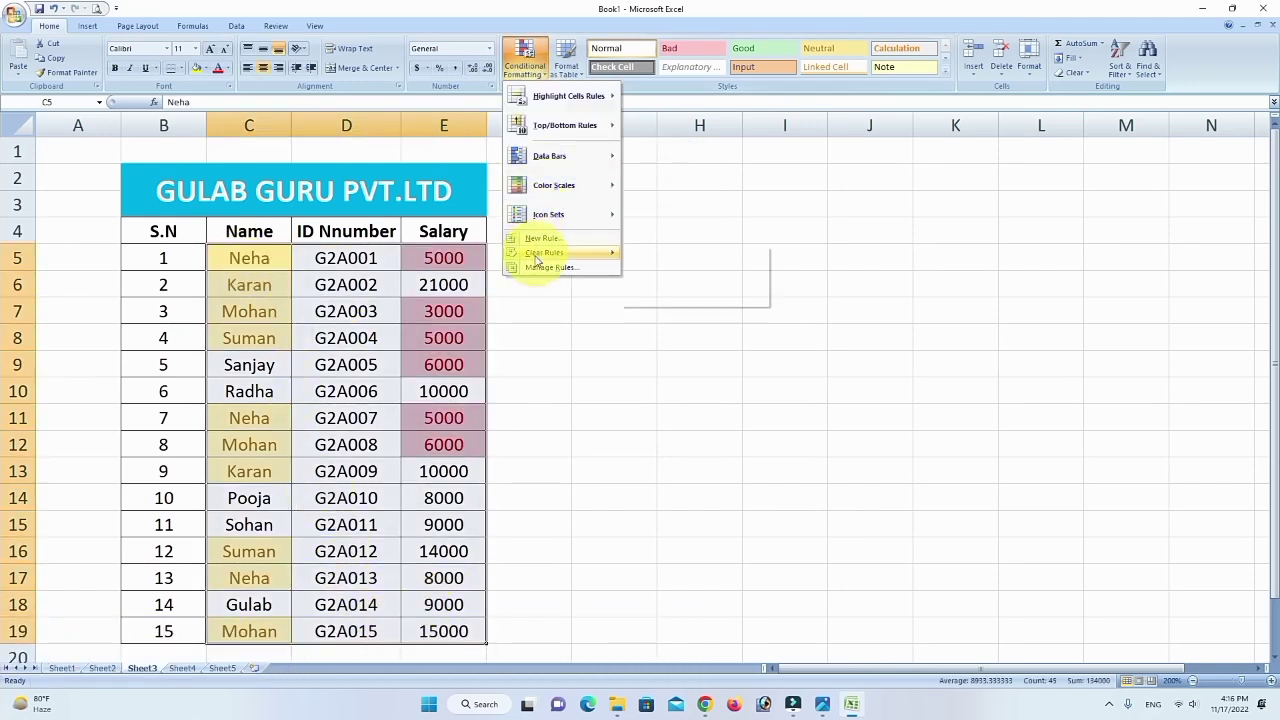
{"action": "mouse_move", "coordinate": [545, 252]}
{"action": "left_click", "coordinate": [677, 262]}
{"action": "left_click", "coordinate": [539, 403]}
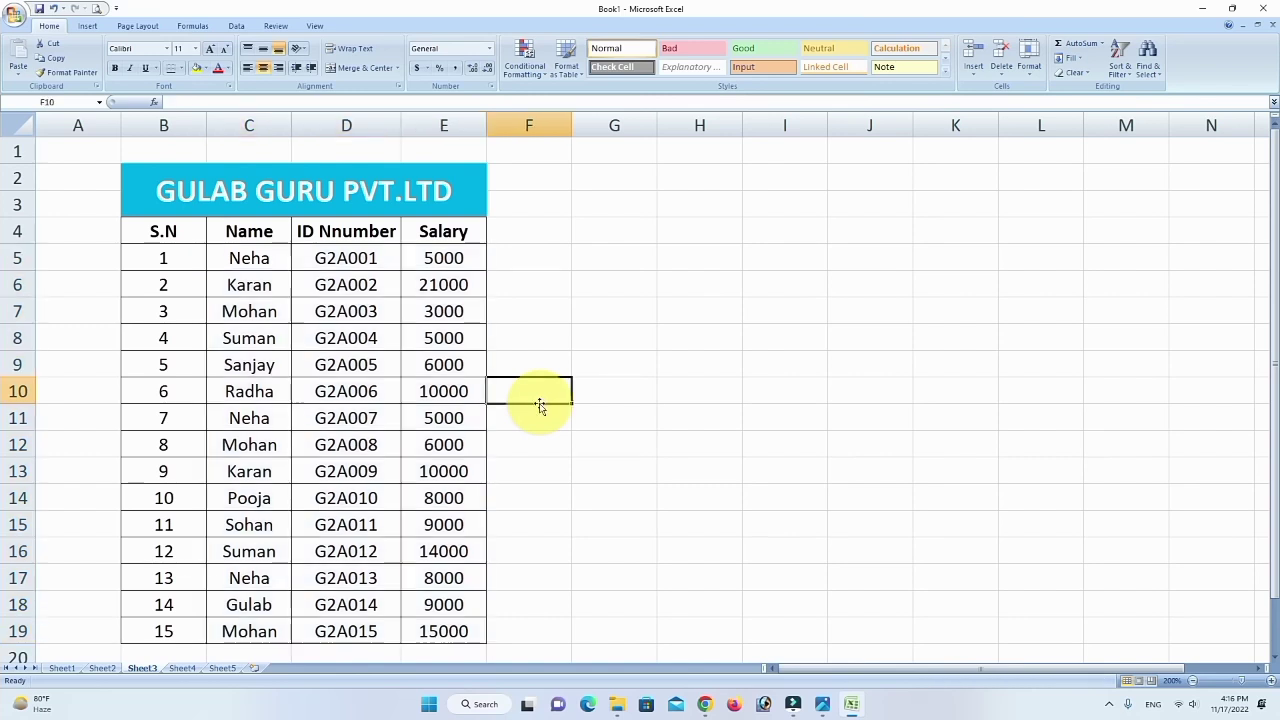
Apply light blue data bars to the Salary values in E5:E19.
{"action": "left_click", "coordinate": [522, 57]}
{"action": "mouse_move", "coordinate": [535, 158]}
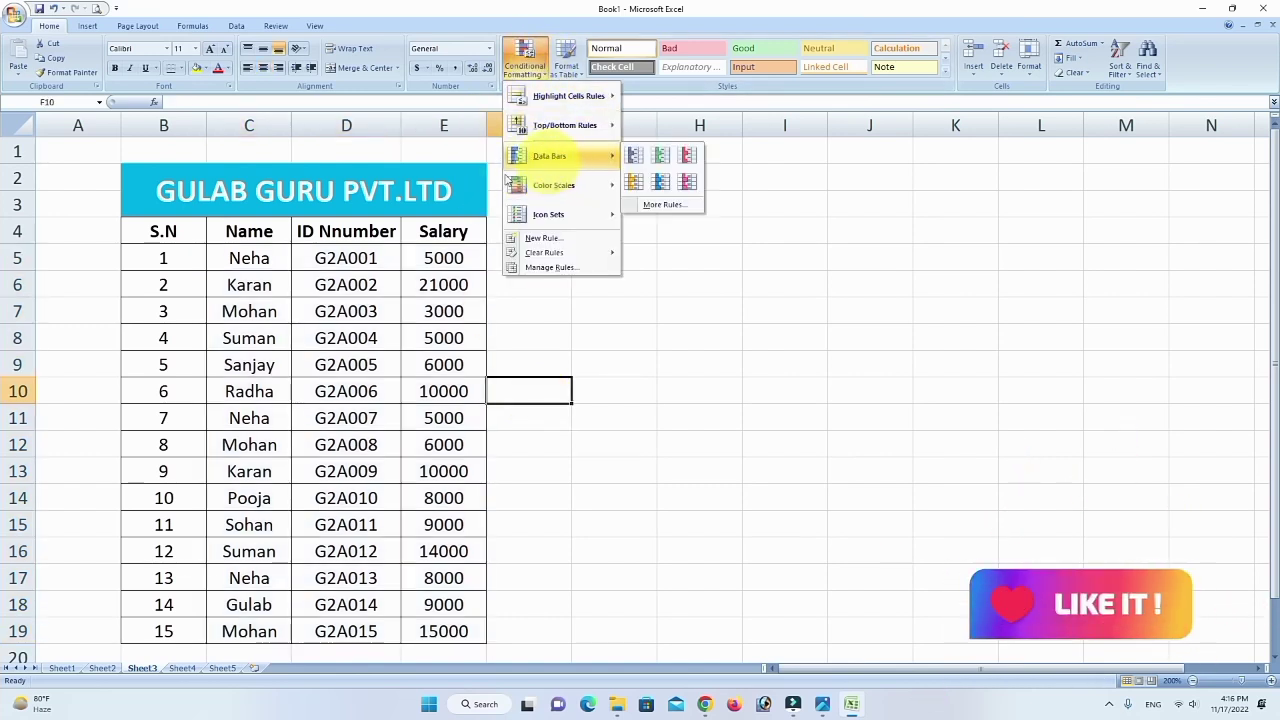
{"action": "left_click", "coordinate": [435, 257]}
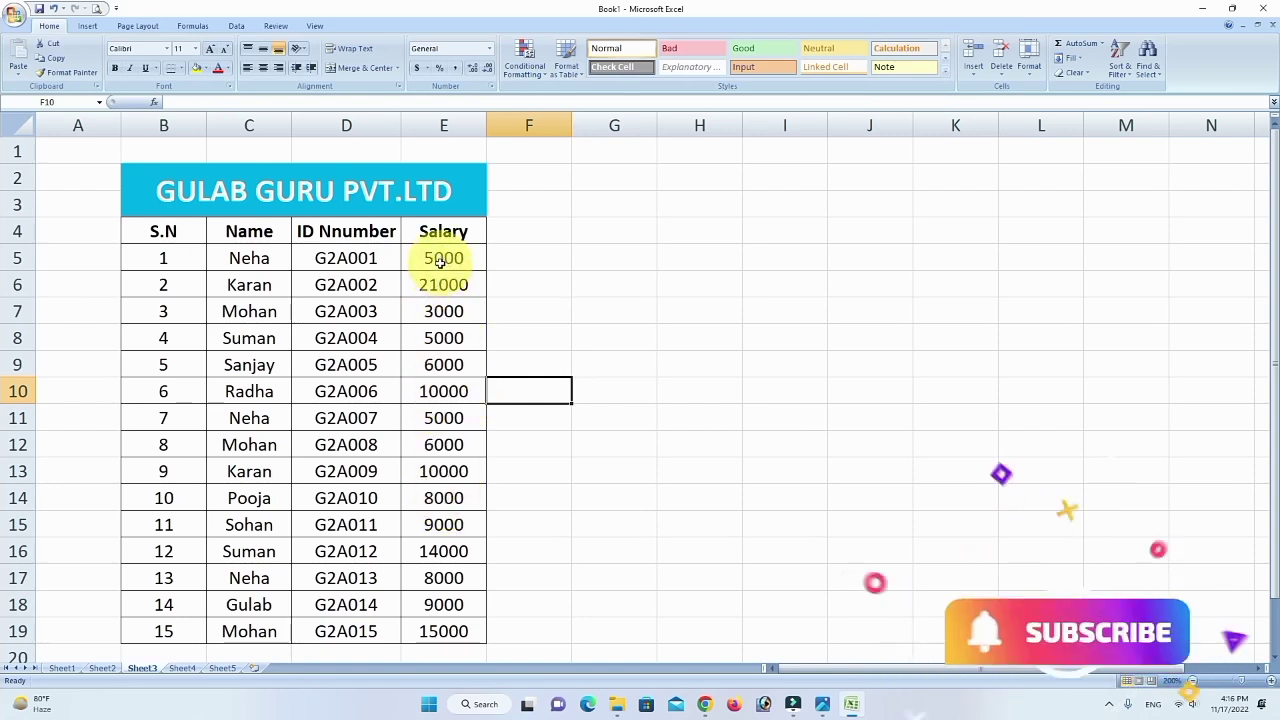
{"action": "left_click_drag", "start_coordinate": [443, 258], "coordinate": [453, 621]}
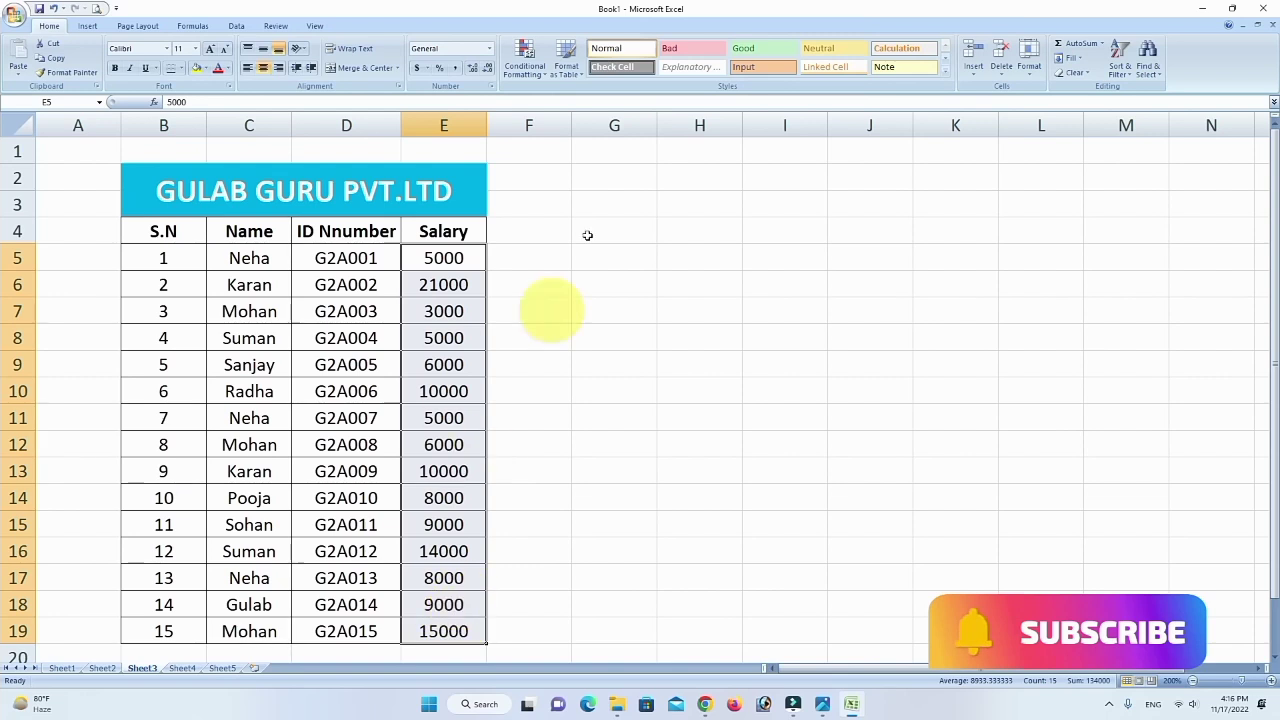
{"action": "left_click", "coordinate": [524, 58]}
{"action": "mouse_move", "coordinate": [545, 158]}
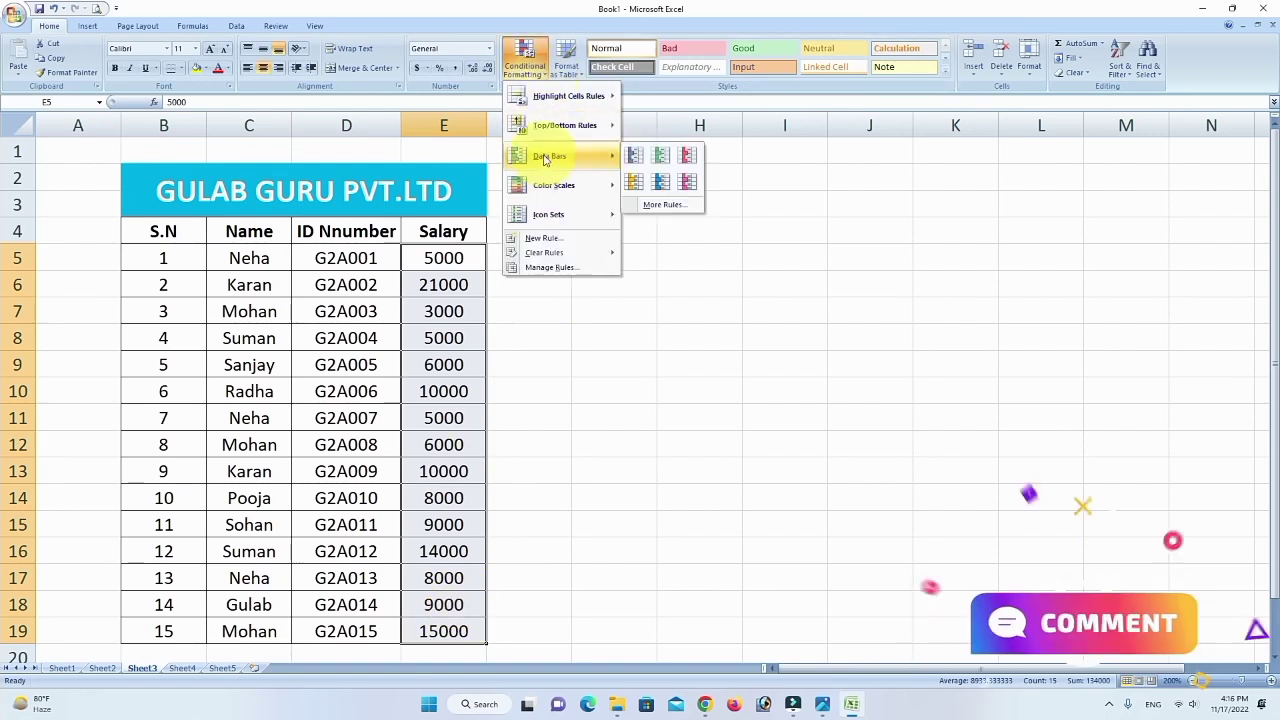
{"action": "left_click", "coordinate": [660, 178]}
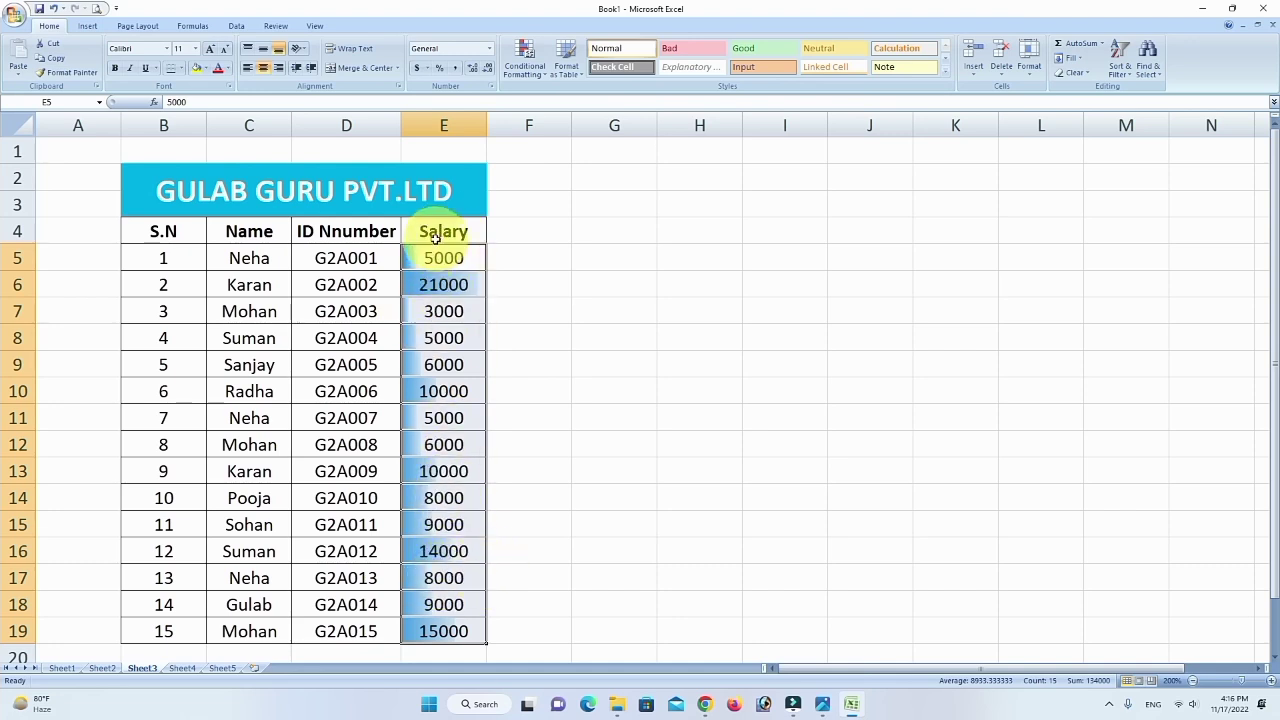
Clear the data bar rules from the selected Salary cells E5:E19.
{"action": "left_click", "coordinate": [527, 58]}
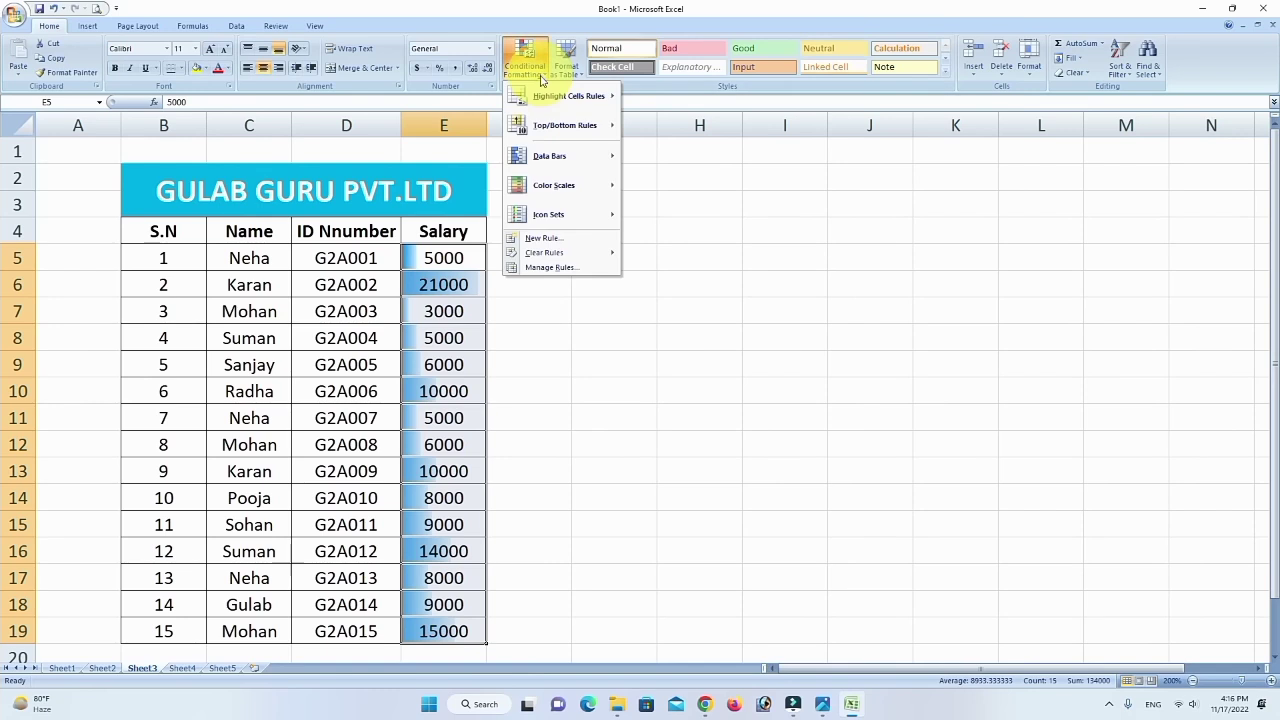
{"action": "mouse_move", "coordinate": [538, 157]}
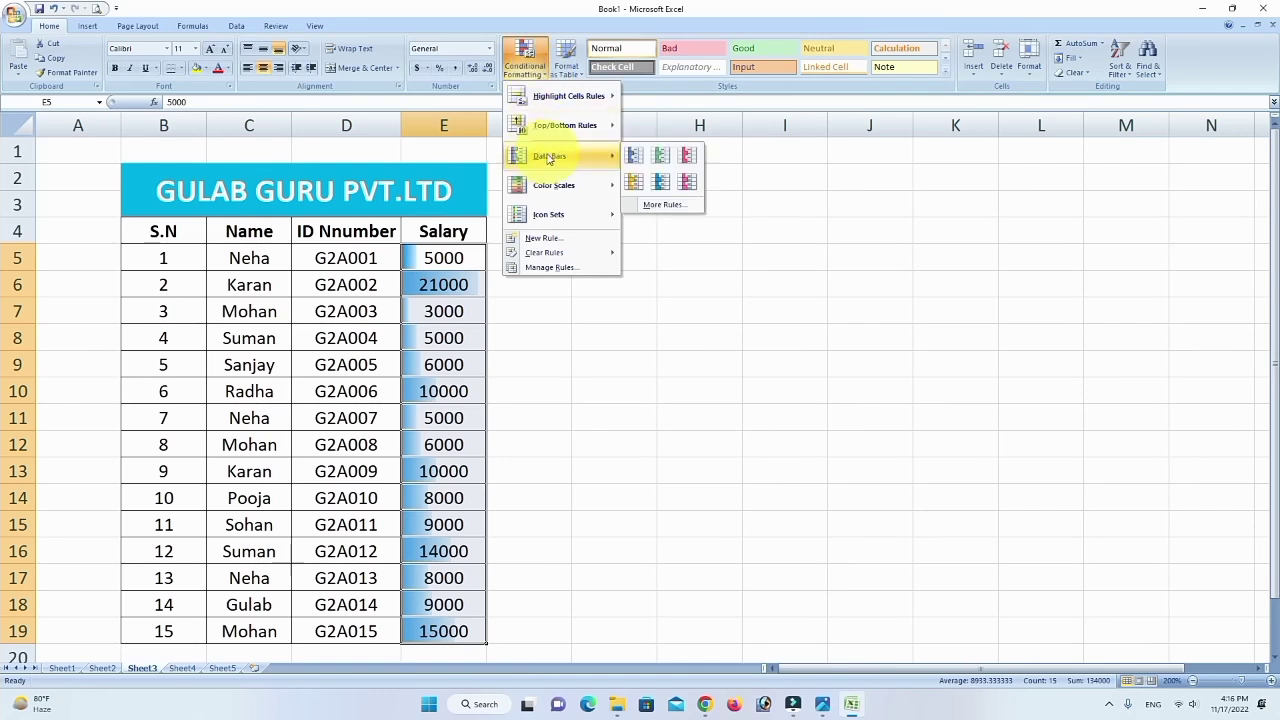
{"action": "mouse_move", "coordinate": [550, 185]}
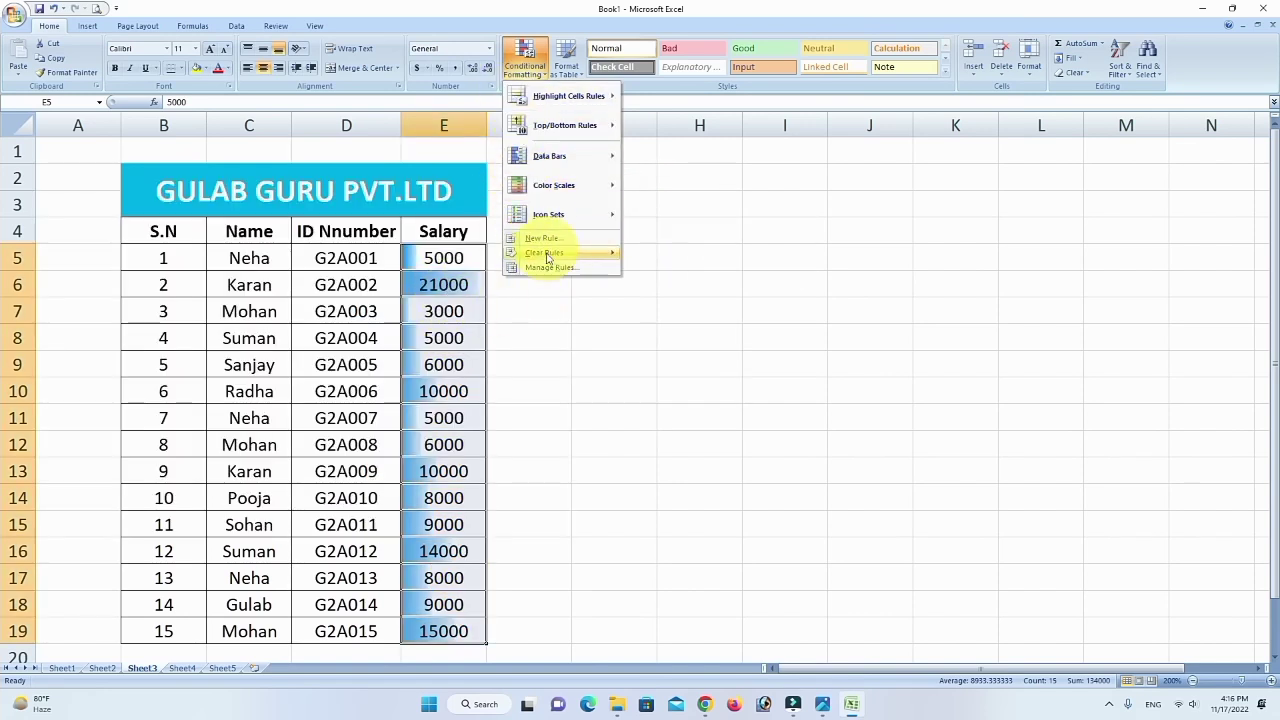
{"action": "mouse_move", "coordinate": [543, 252]}
{"action": "left_click", "coordinate": [673, 256]}
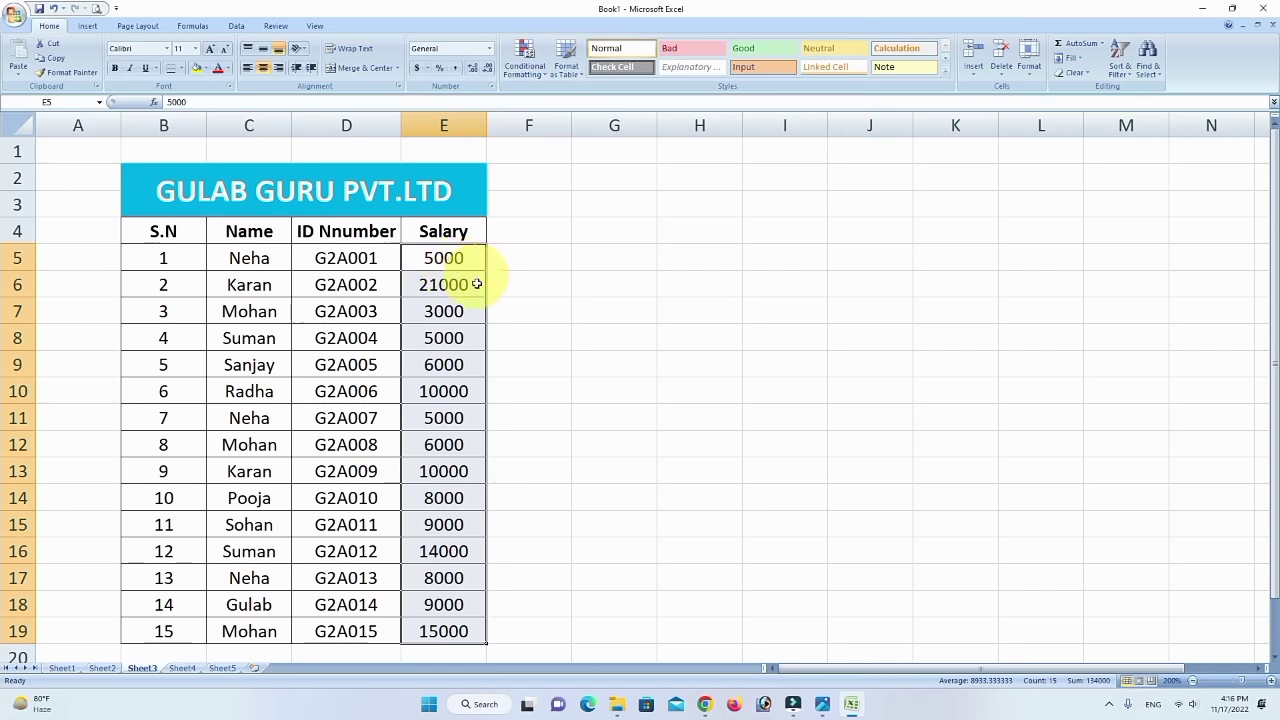
Apply the Blue - Yellow - Red Color Scale to the Salary values in E5:E19.
{"action": "left_click", "coordinate": [528, 62]}
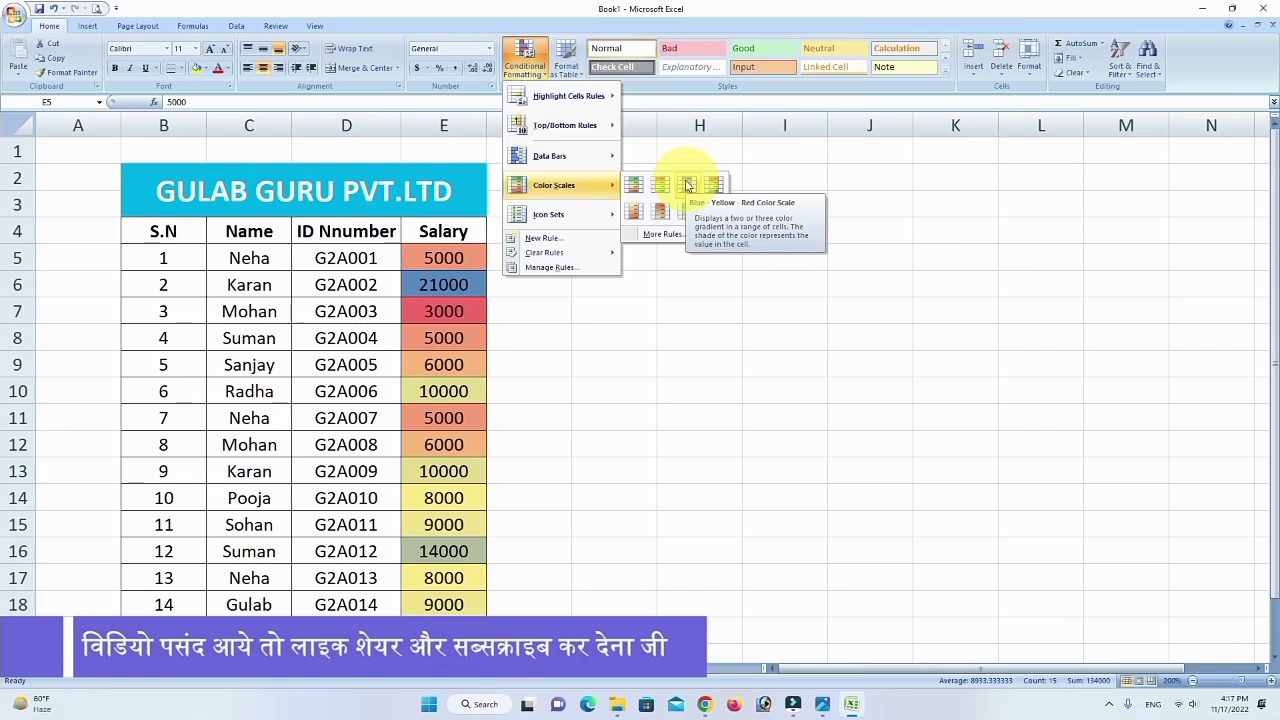
{"action": "left_click", "coordinate": [688, 185]}
{"action": "left_click", "coordinate": [590, 362]}
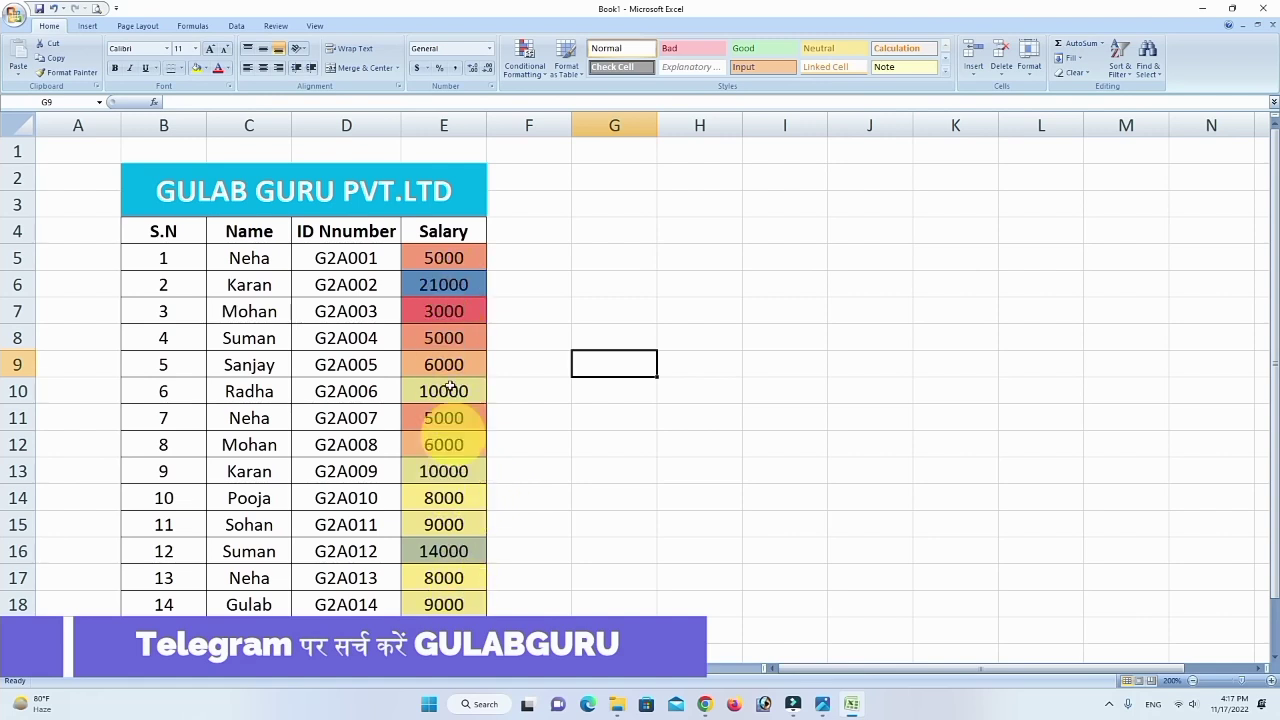
Replace the color scale on the Salary values E5:E19 with the colored three-arrow icon set.
{"action": "left_click", "coordinate": [526, 64]}
{"action": "mouse_move", "coordinate": [565, 185]}
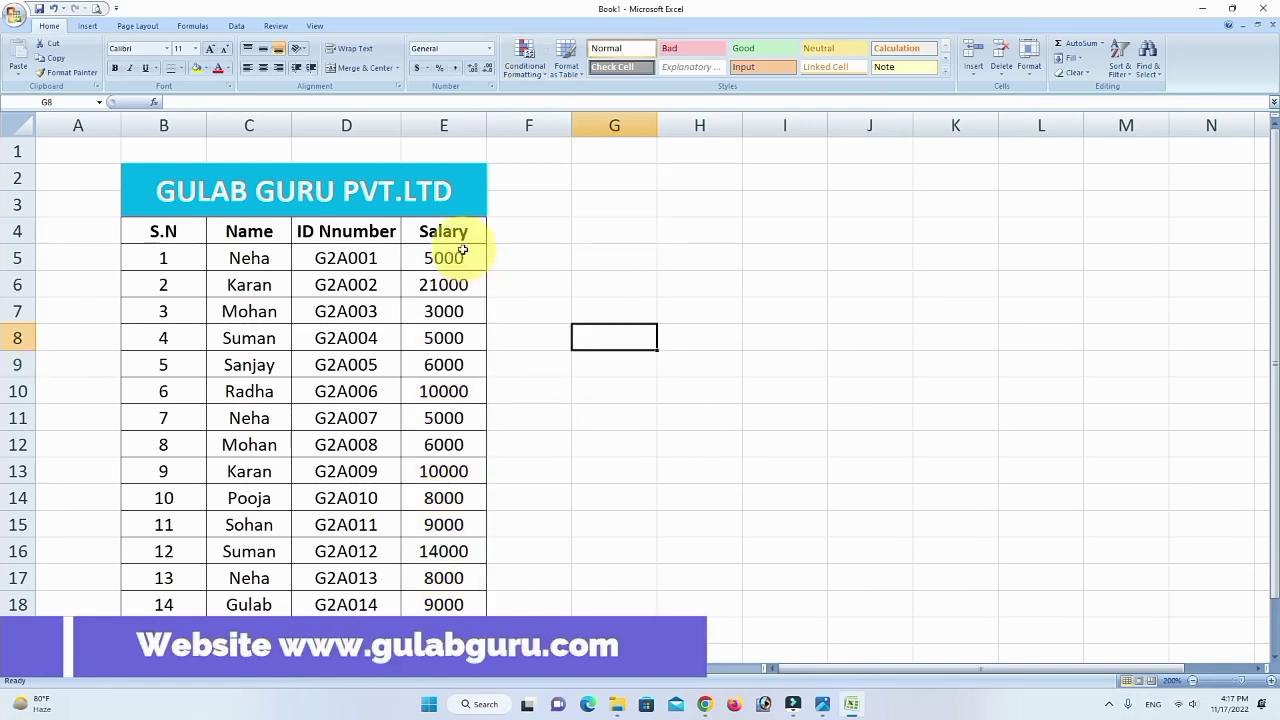
{"action": "left_click_drag", "start_coordinate": [463, 254], "coordinate": [463, 630]}
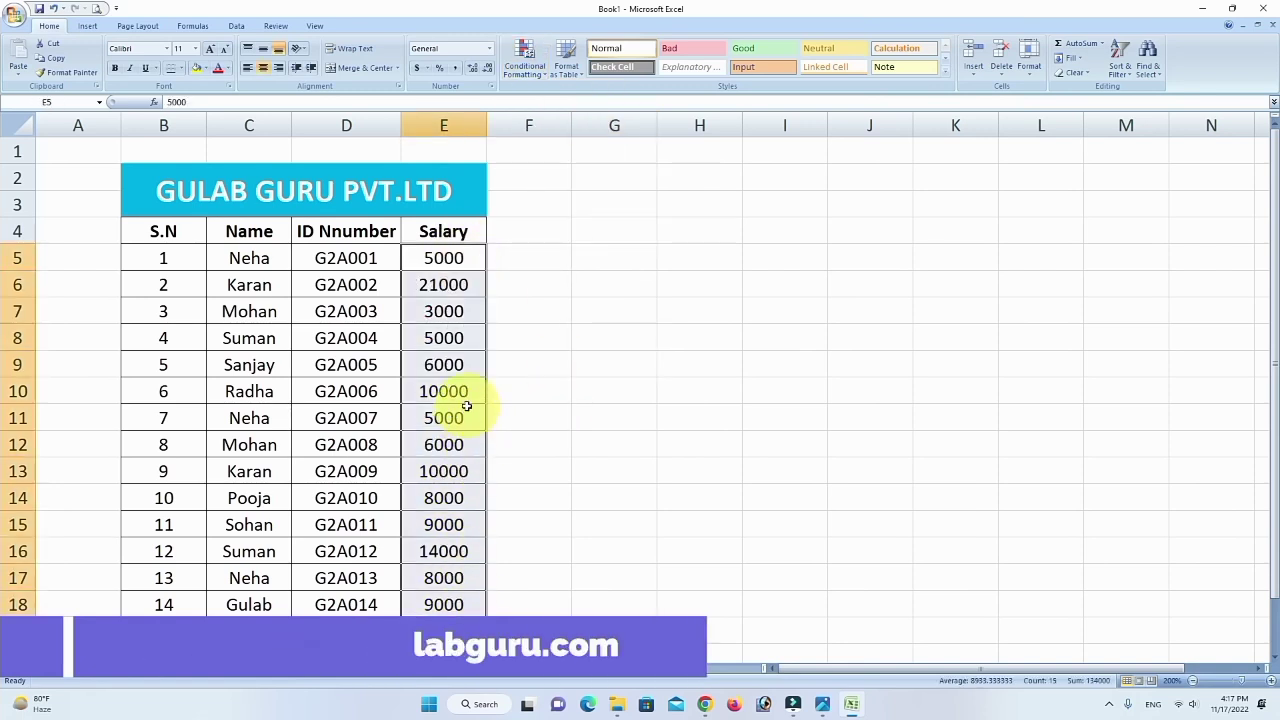
{"action": "left_click", "coordinate": [526, 60]}
{"action": "mouse_move", "coordinate": [543, 217]}
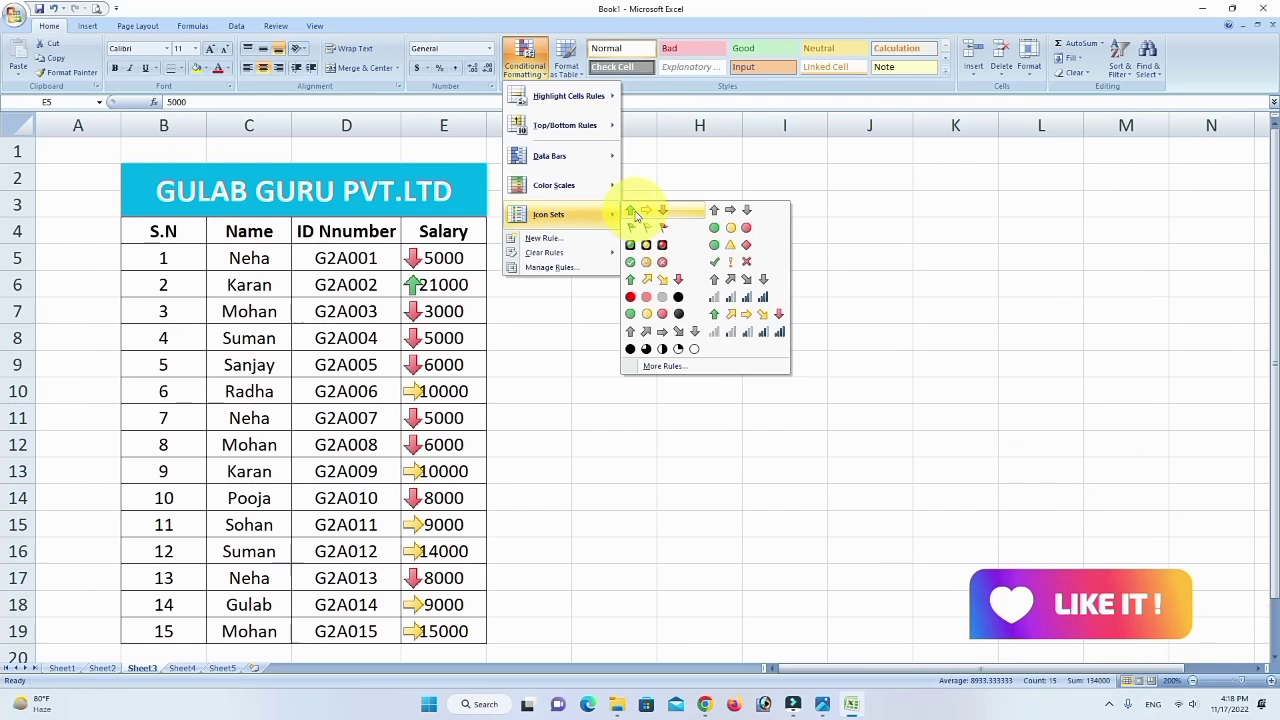
{"action": "left_click", "coordinate": [636, 215]}
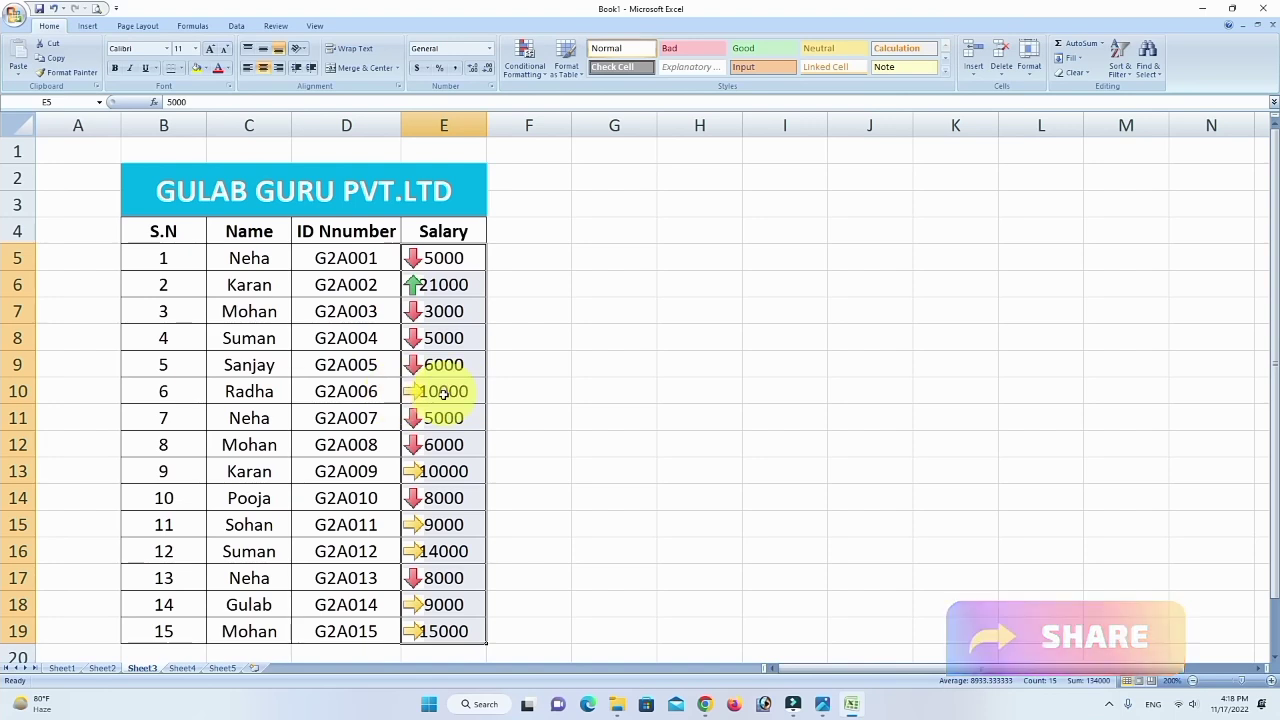
Clear the arrow icon set rule from the Salary cells E5:E19.
{"action": "left_click", "coordinate": [418, 488]}
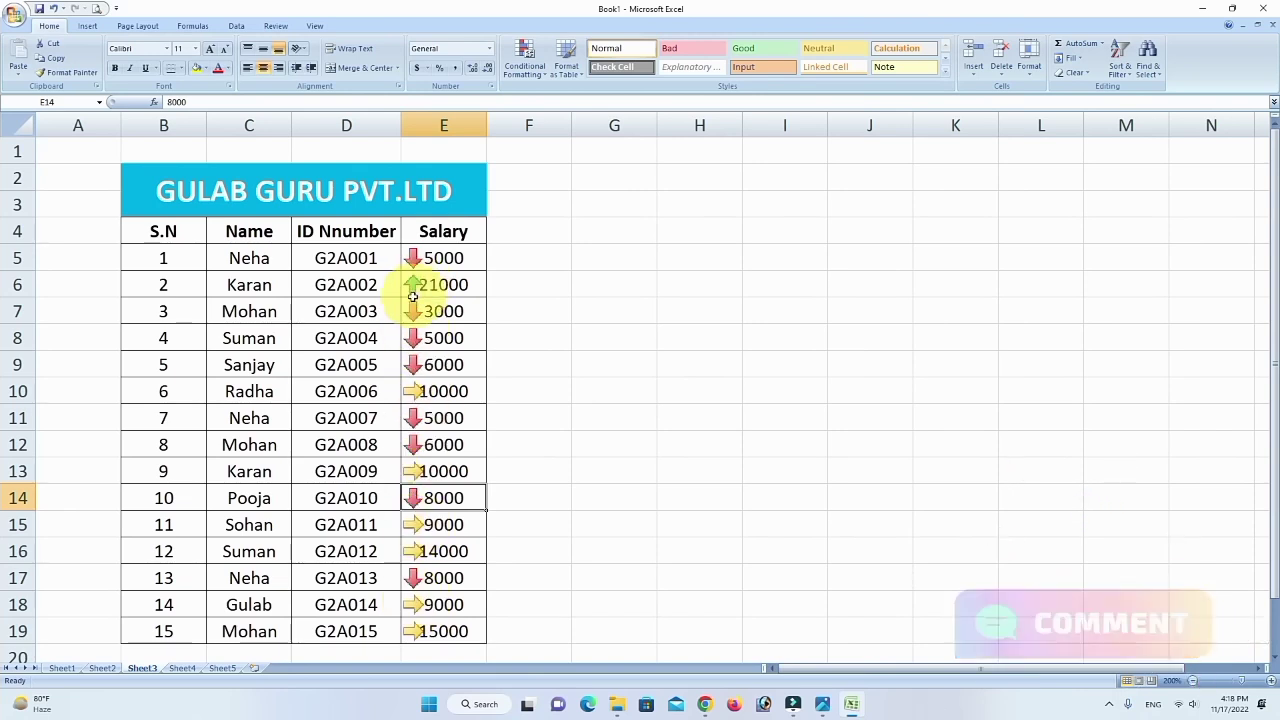
{"action": "left_click_drag", "start_coordinate": [420, 258], "coordinate": [445, 631]}
{"action": "left_click", "coordinate": [525, 60]}
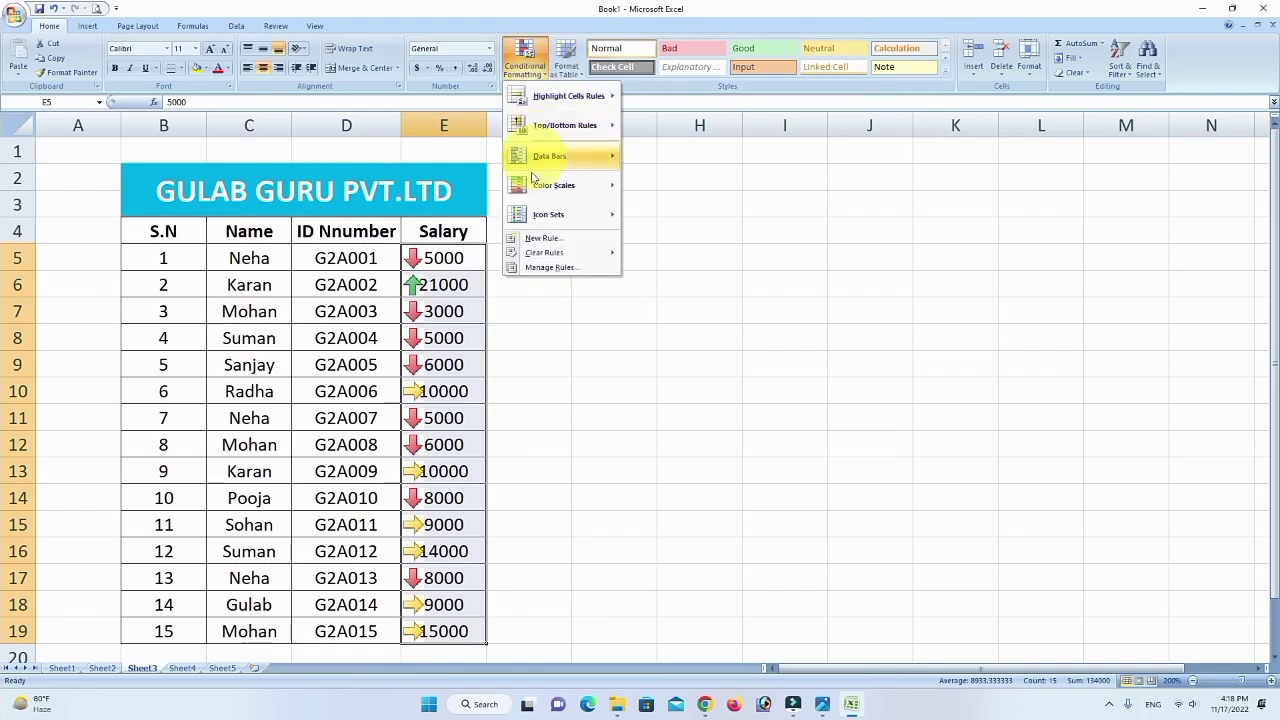
{"action": "mouse_move", "coordinate": [547, 168]}
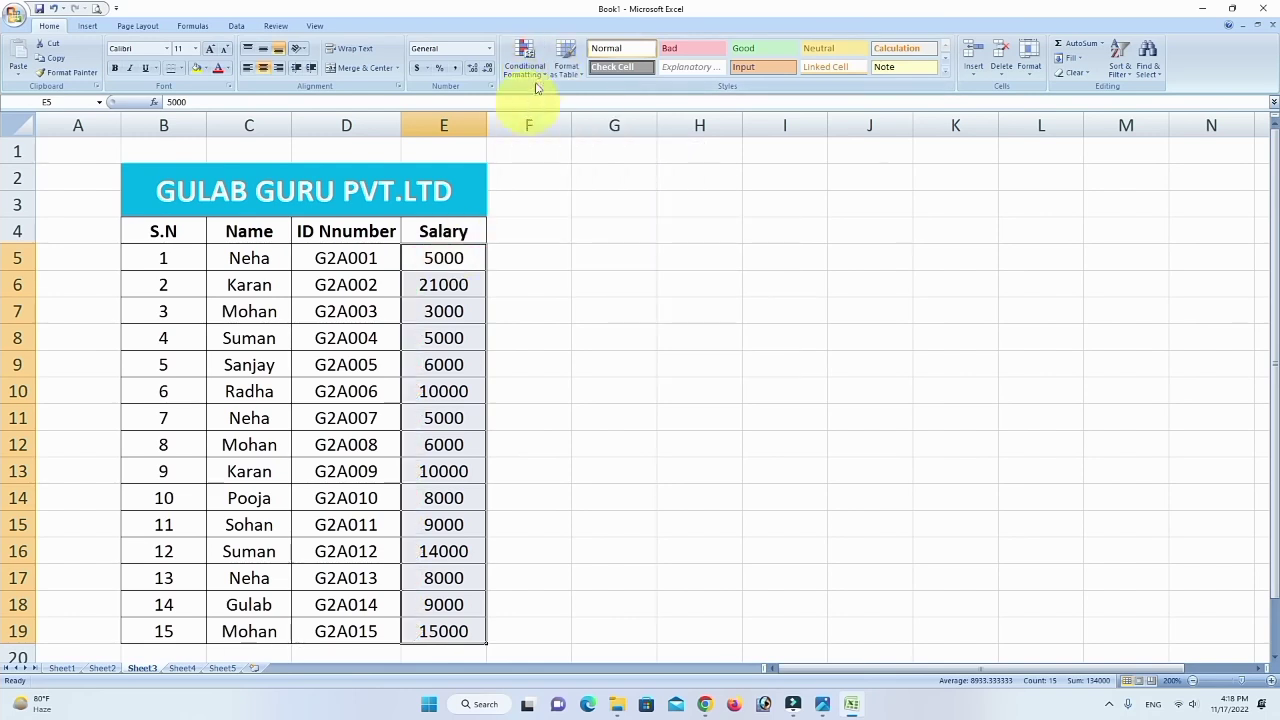
{"action": "left_click", "coordinate": [544, 73]}
{"action": "mouse_move", "coordinate": [585, 97]}
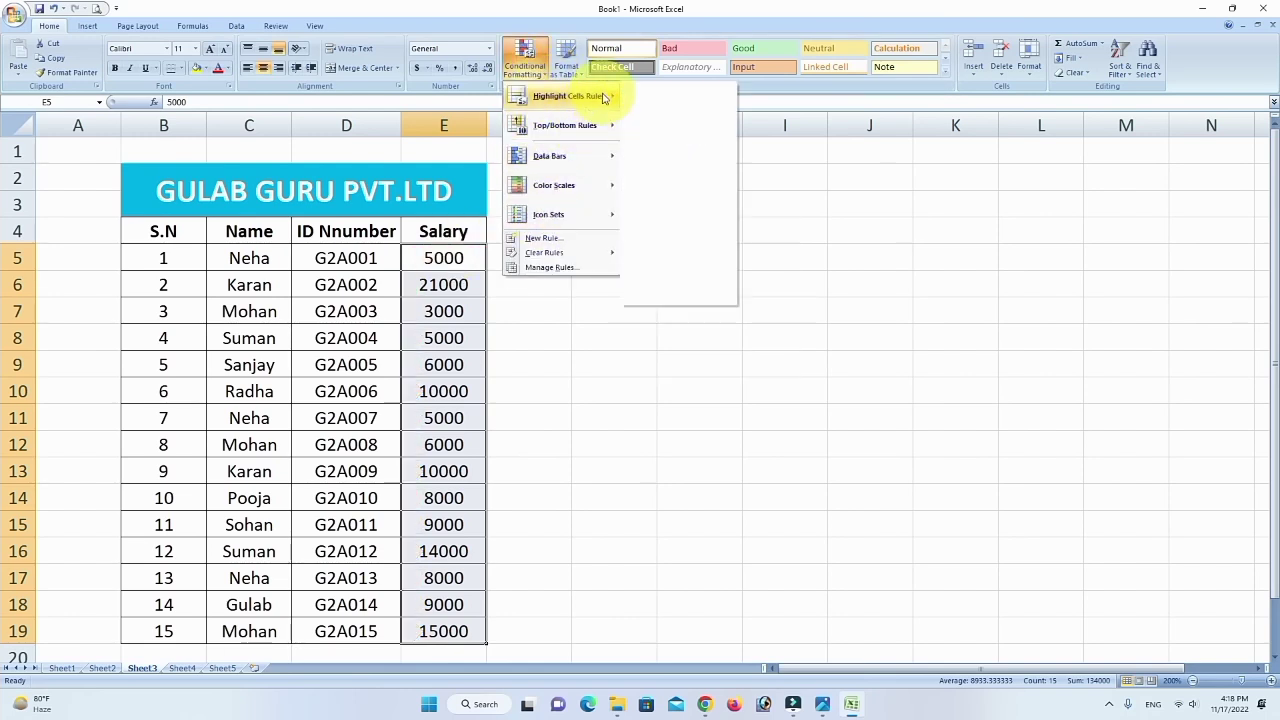
{"action": "left_click", "coordinate": [613, 390]}
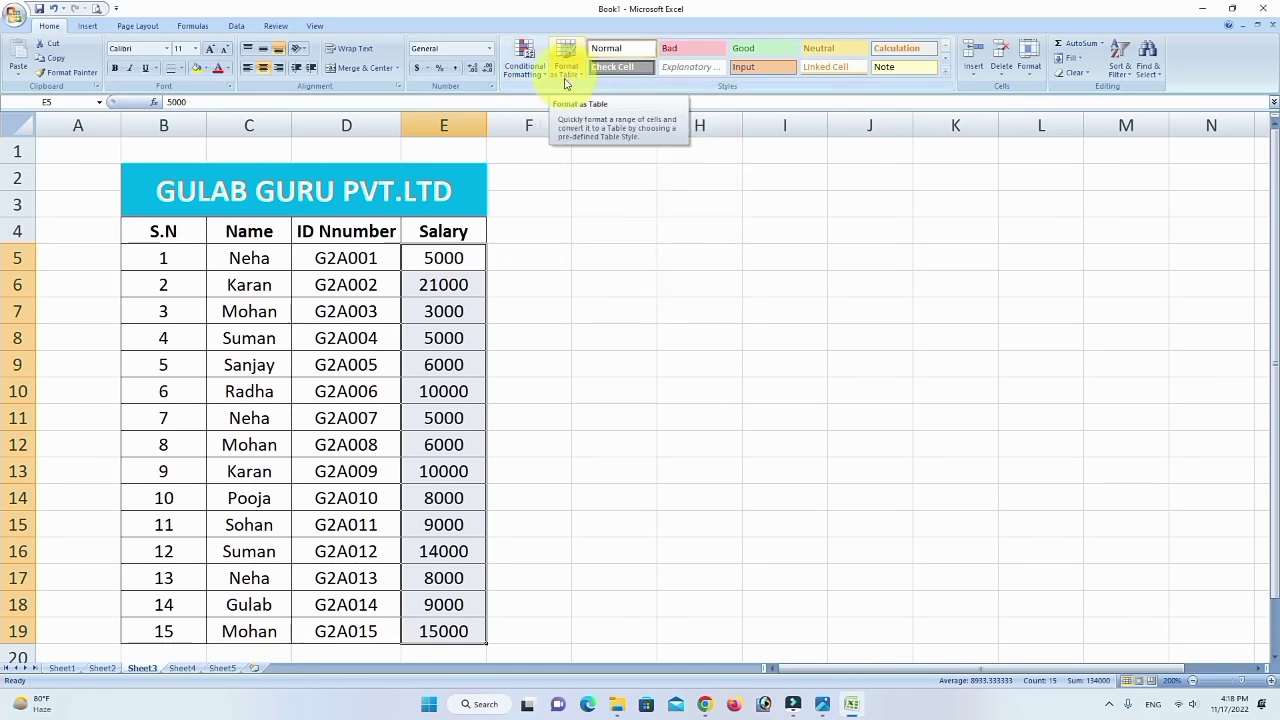
{"action": "left_click", "coordinate": [574, 252]}
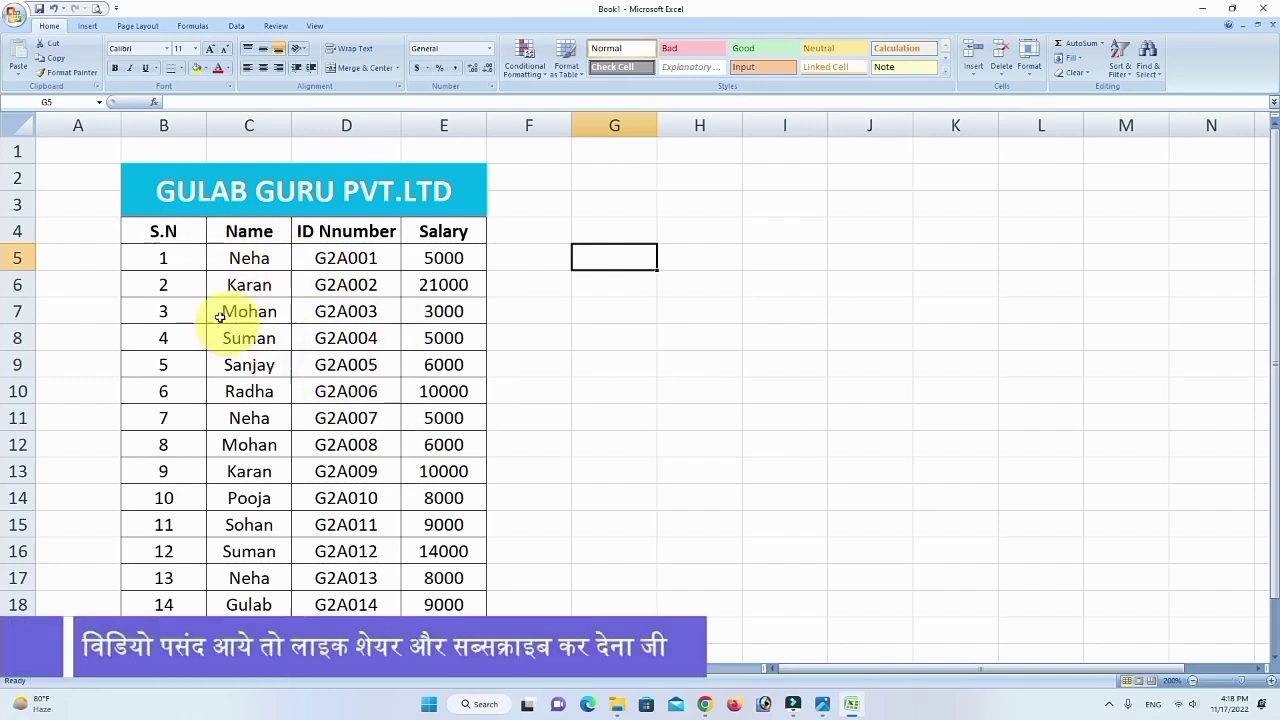
Format B4:E19 as a table with headers, using the blue Medium style with grey banded rows.
{"action": "left_click_drag", "start_coordinate": [157, 226], "coordinate": [444, 543]}
{"action": "scroll", "coordinate": [449, 536], "scroll_direction": "up", "scroll_amount": 1}
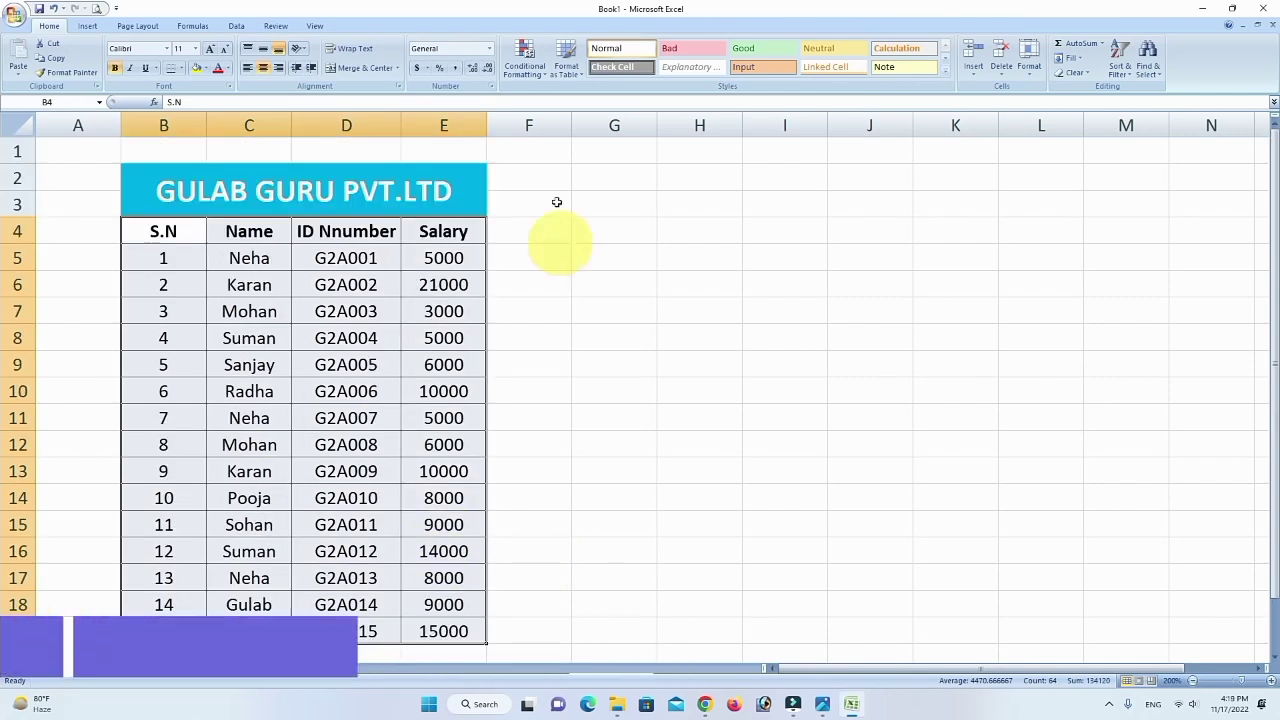
{"action": "left_click", "coordinate": [580, 74]}
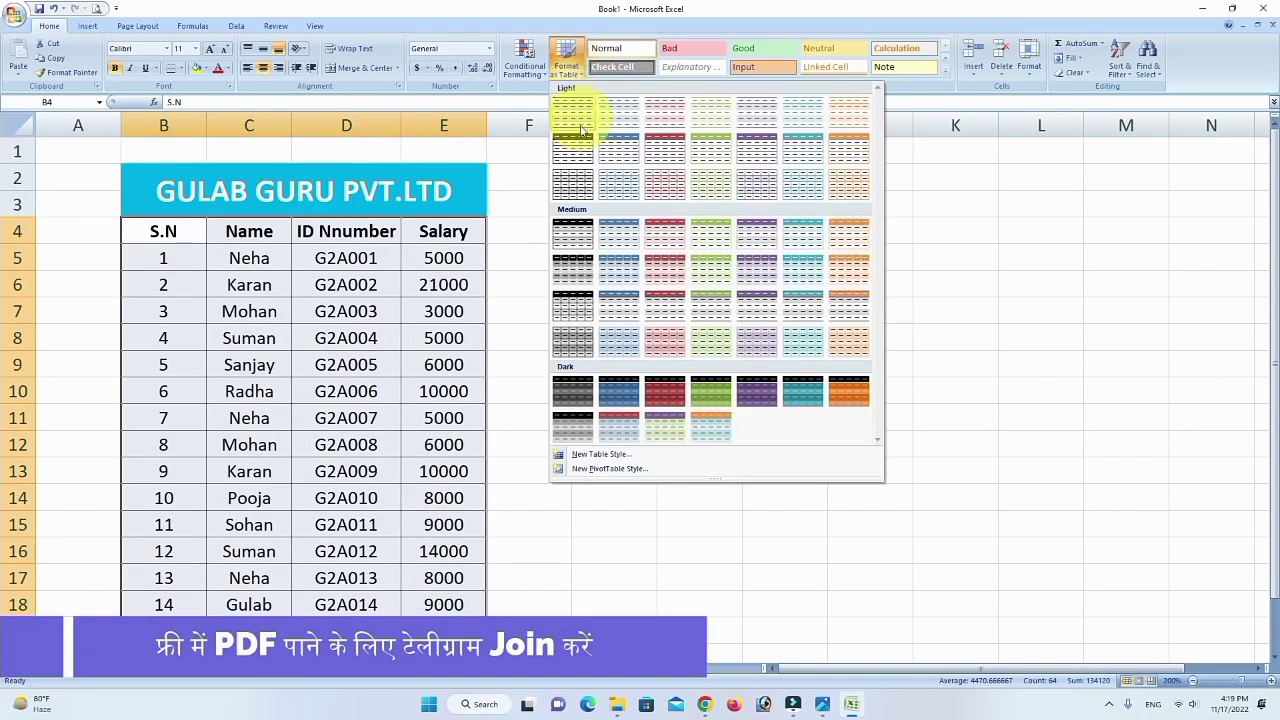
{"action": "left_click", "coordinate": [618, 300]}
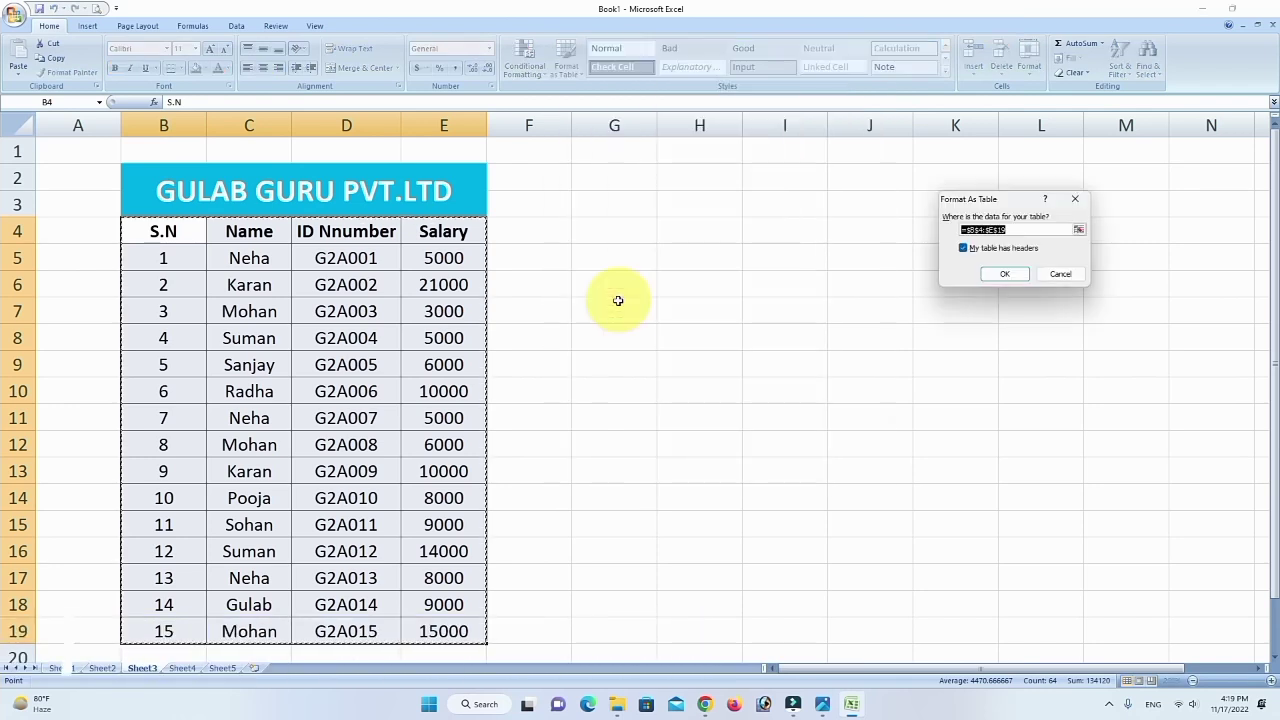
{"action": "left_click_drag", "start_coordinate": [1013, 200], "coordinate": [668, 203]}
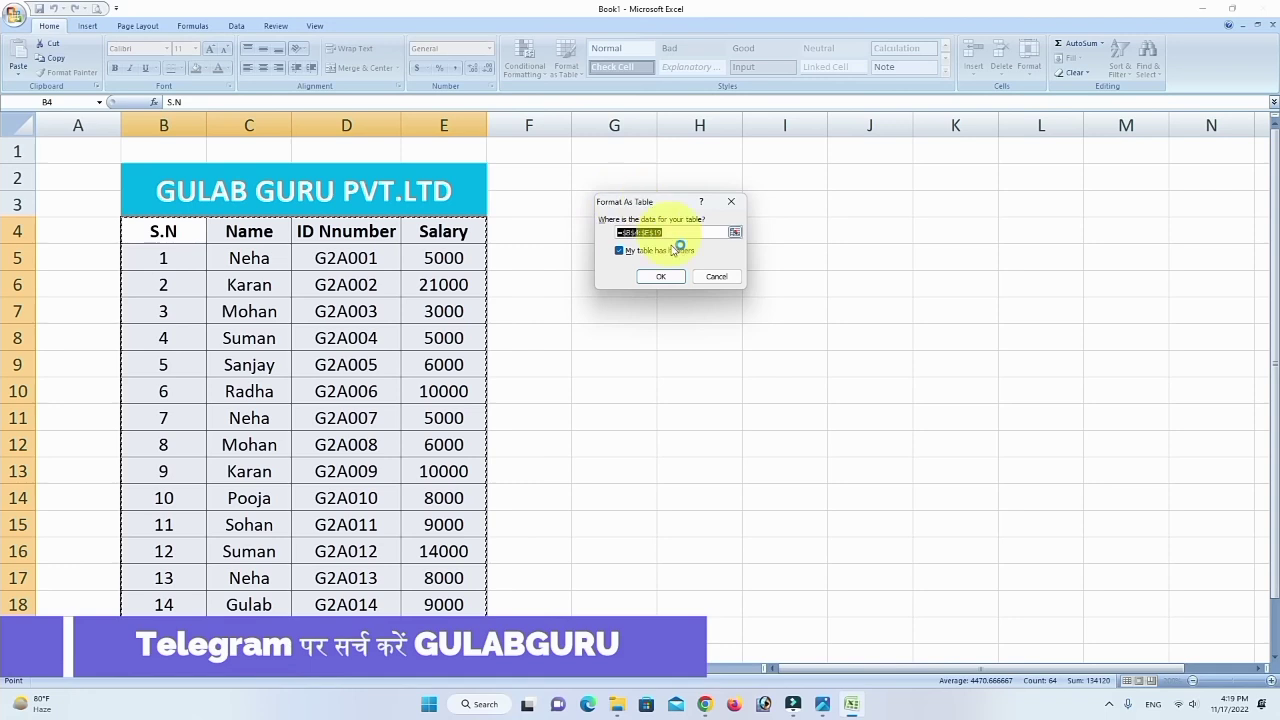
{"action": "left_click", "coordinate": [662, 276]}
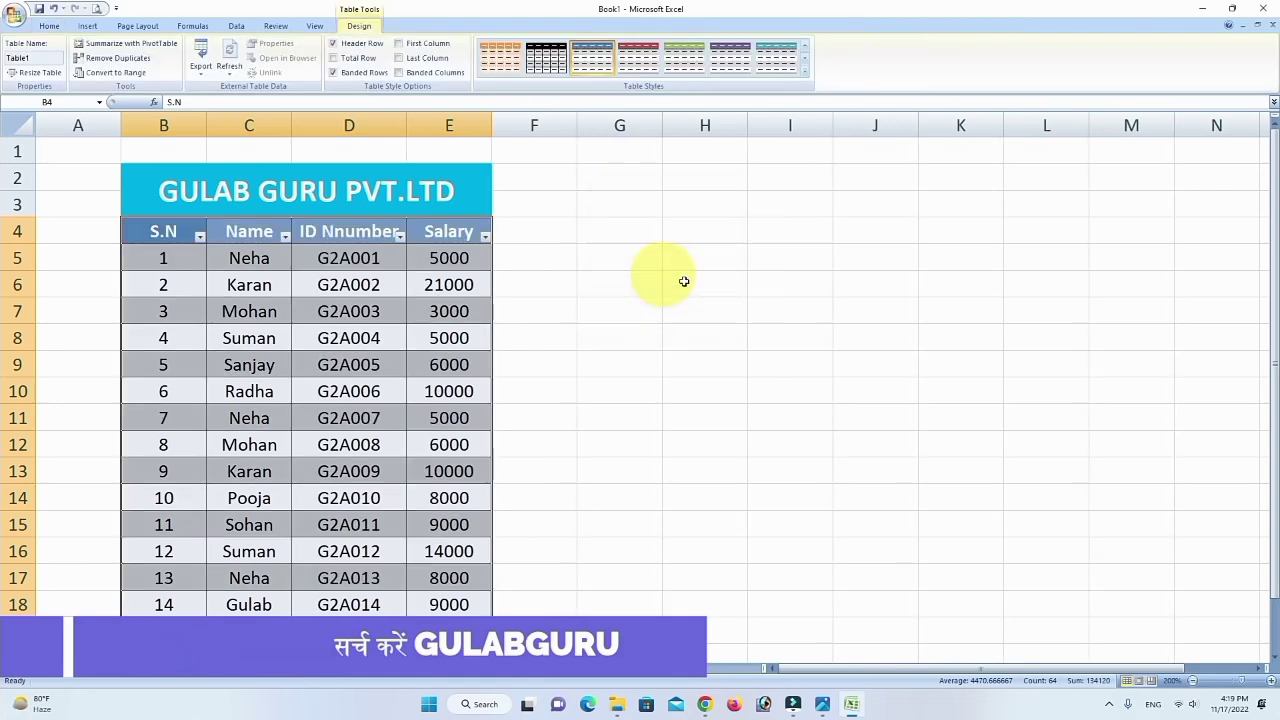
{"action": "left_click", "coordinate": [582, 386]}
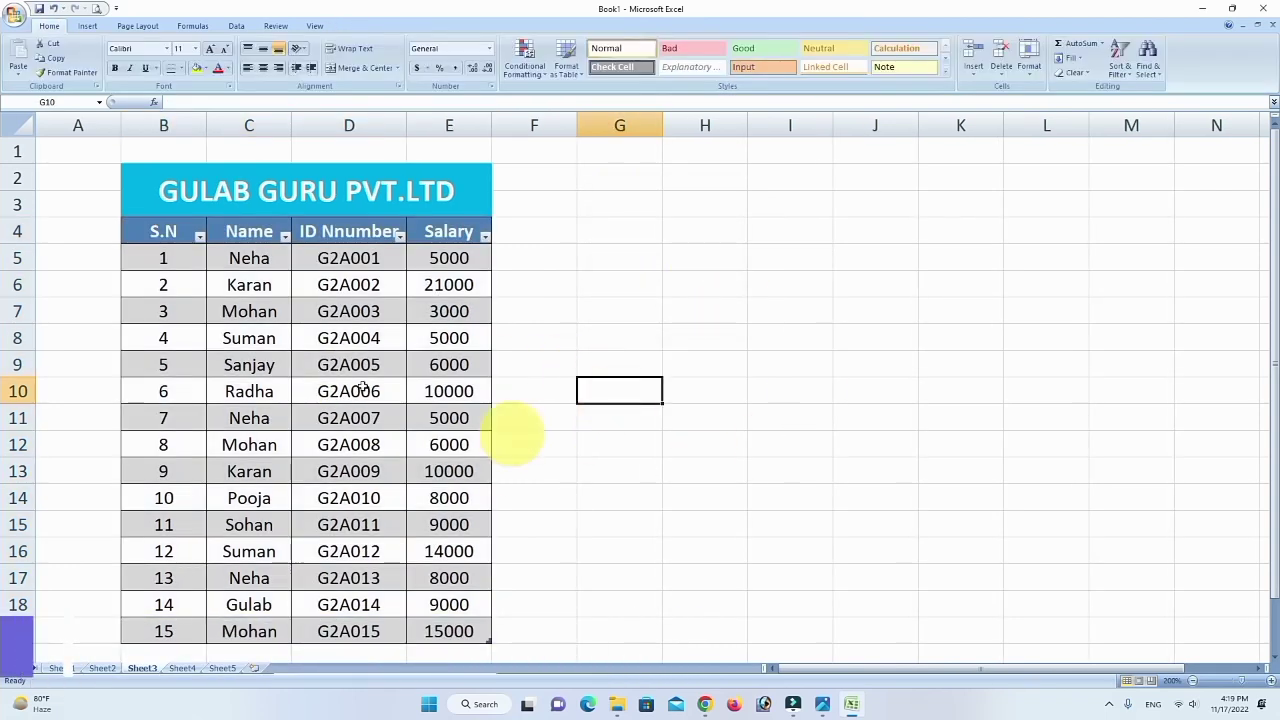
Filter the table's Salary column to show only the value 6000.
{"action": "left_click", "coordinate": [485, 237]}
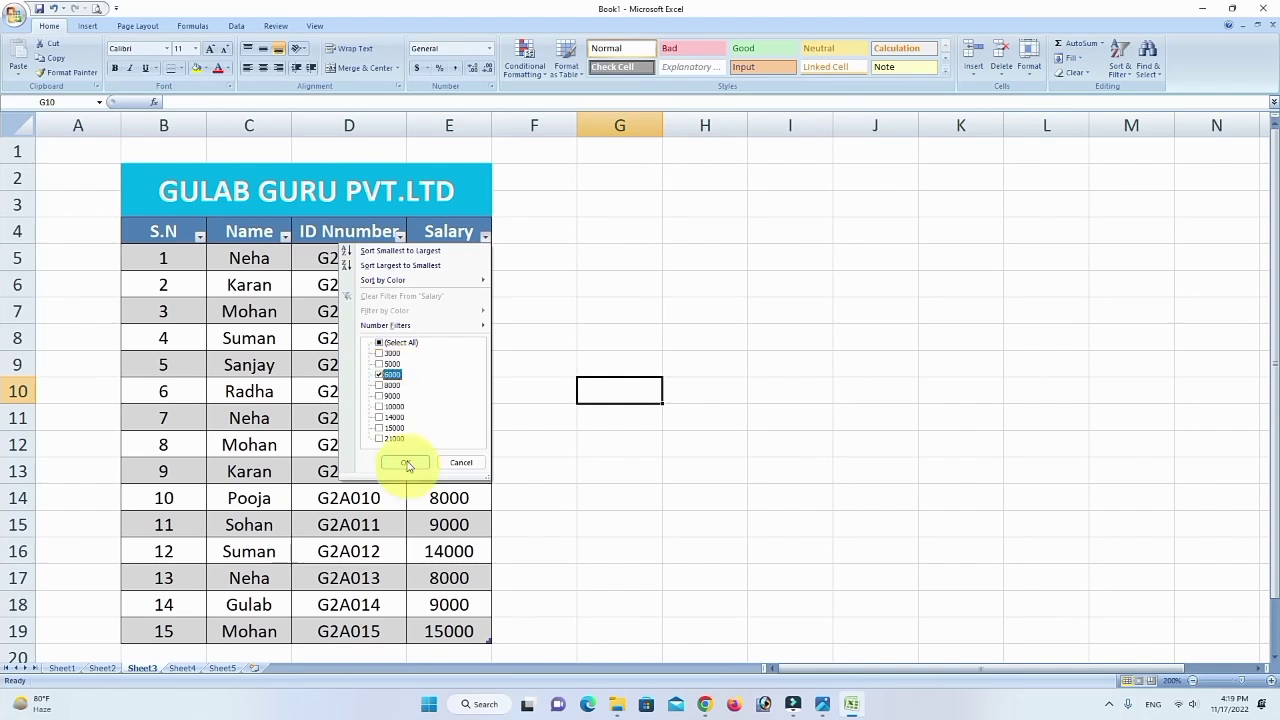
{"action": "left_click", "coordinate": [405, 463]}
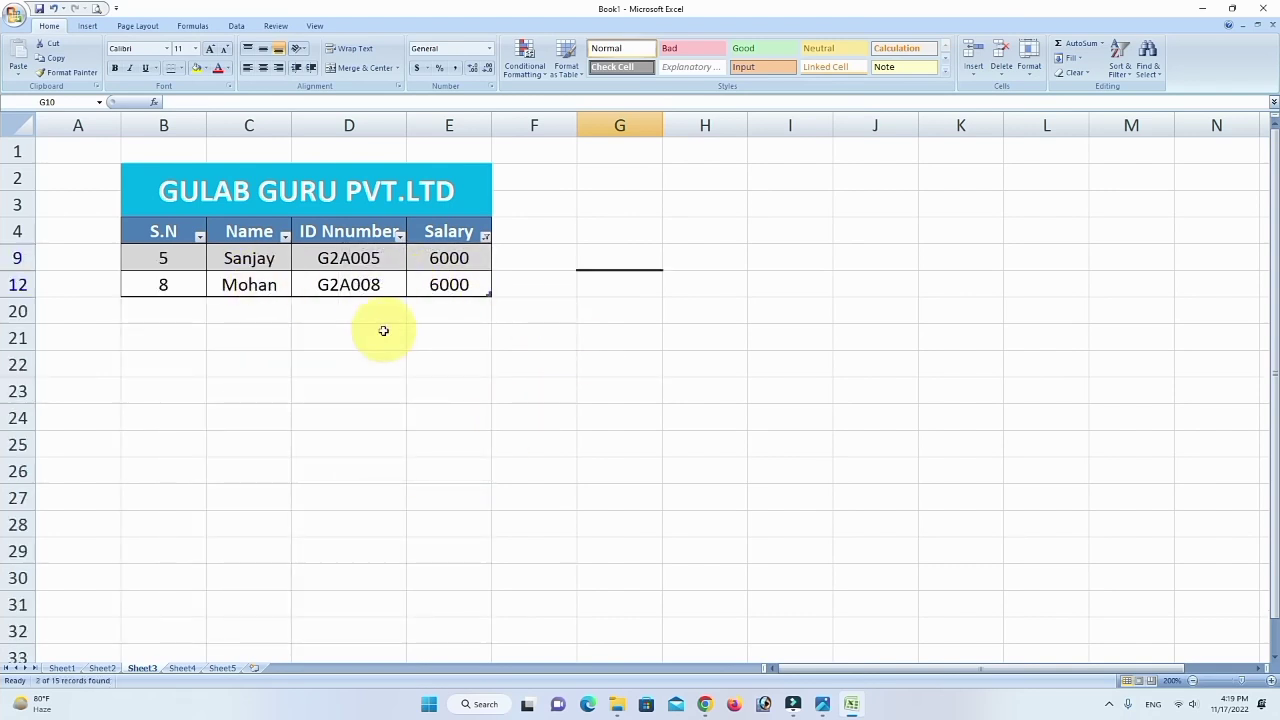
Reselect all values in the Salary column's filter to show every row of the table.
{"action": "left_click", "coordinate": [486, 237]}
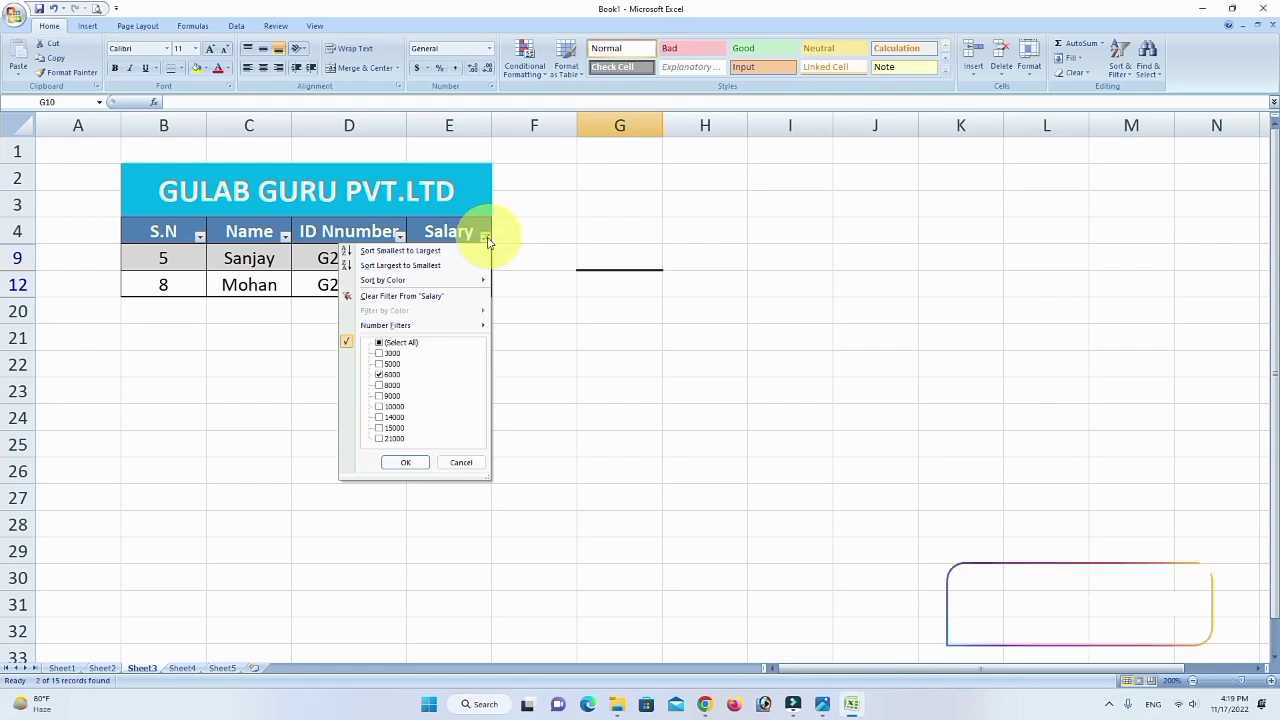
{"action": "left_click", "coordinate": [380, 343]}
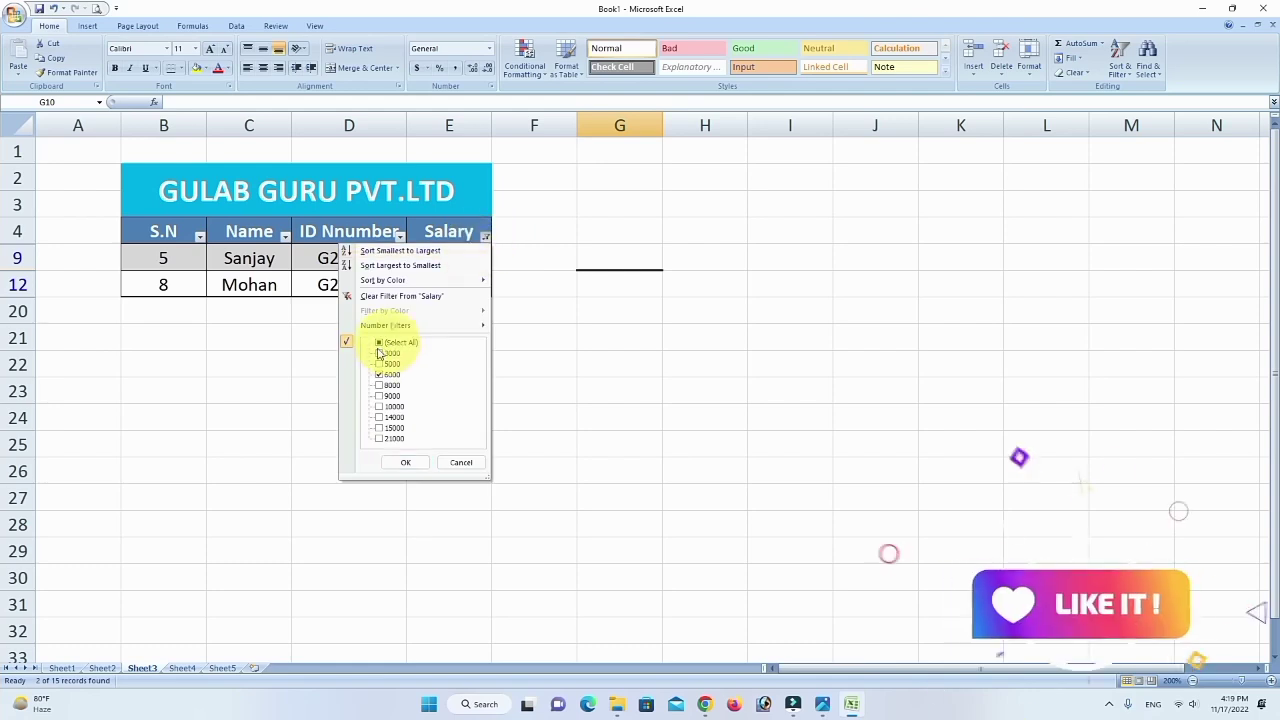
{"action": "left_click", "coordinate": [406, 463]}
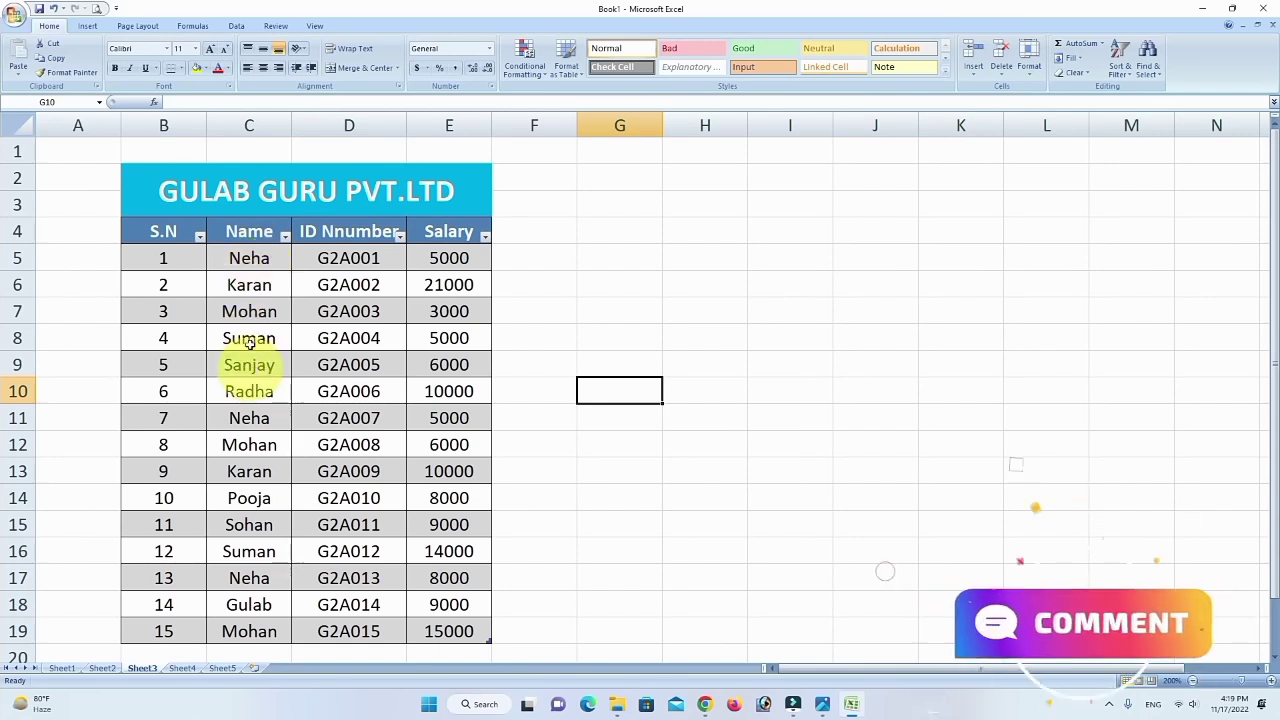
Filter the table's Name column to a single employee's first name, and reselect all names to bring back every row.
{"action": "left_click", "coordinate": [285, 237]}
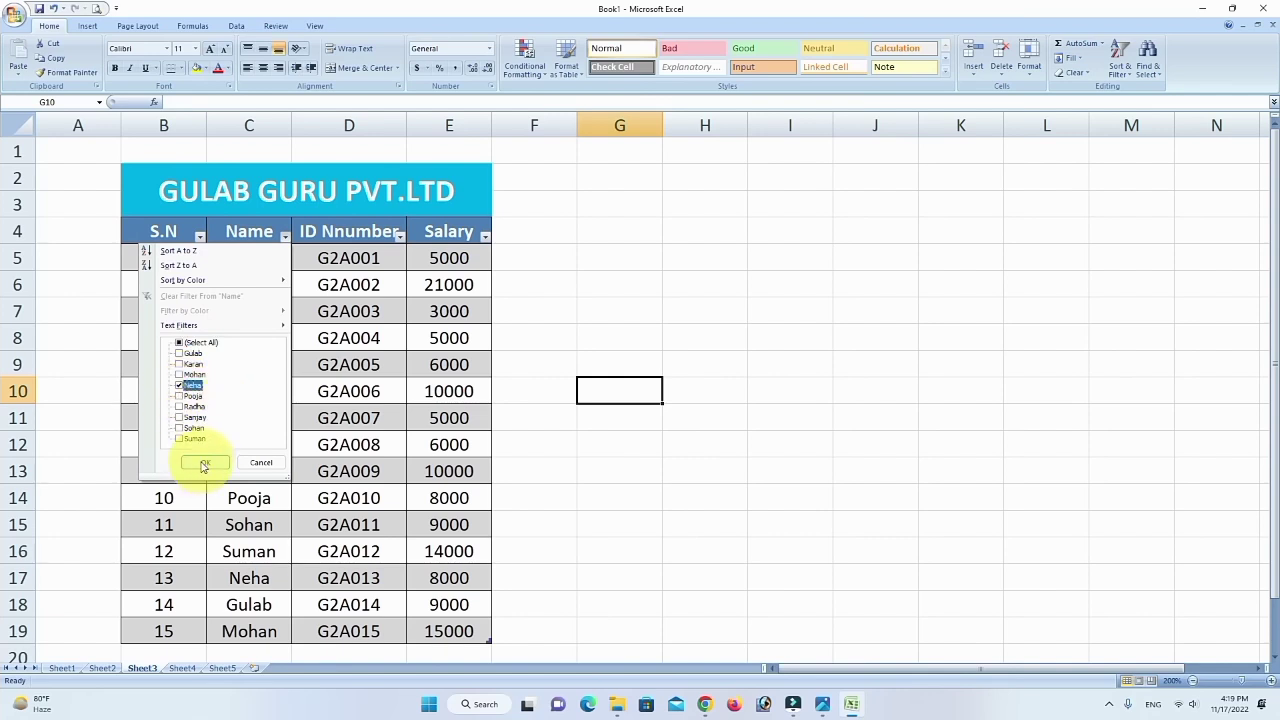
{"action": "left_click", "coordinate": [203, 464]}
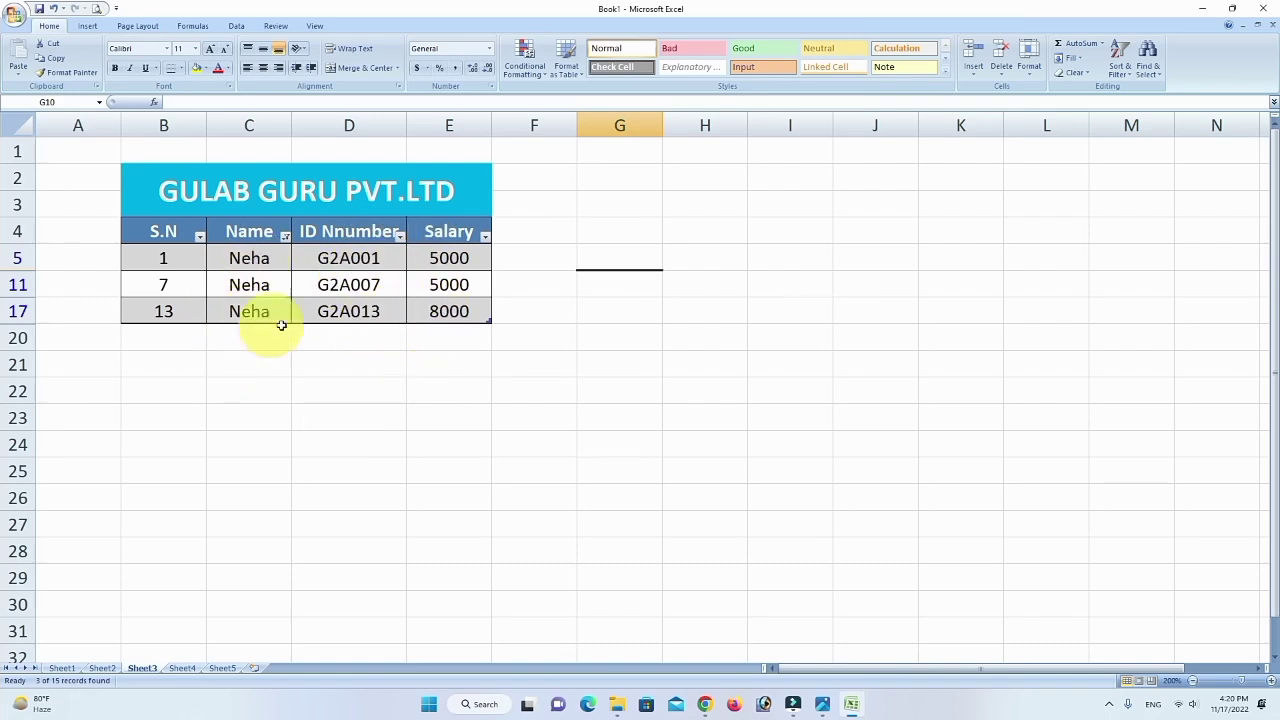
{"action": "left_click", "coordinate": [285, 237]}
{"action": "left_click", "coordinate": [200, 342]}
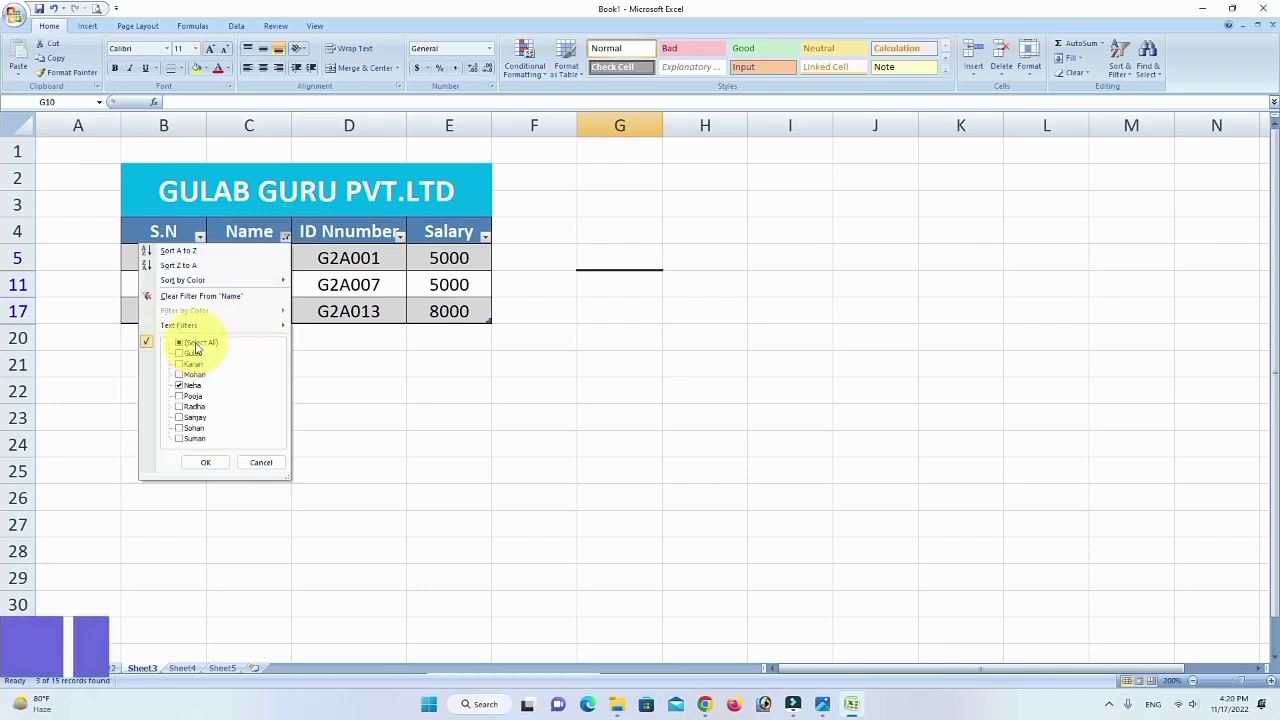
{"action": "left_click", "coordinate": [203, 462]}
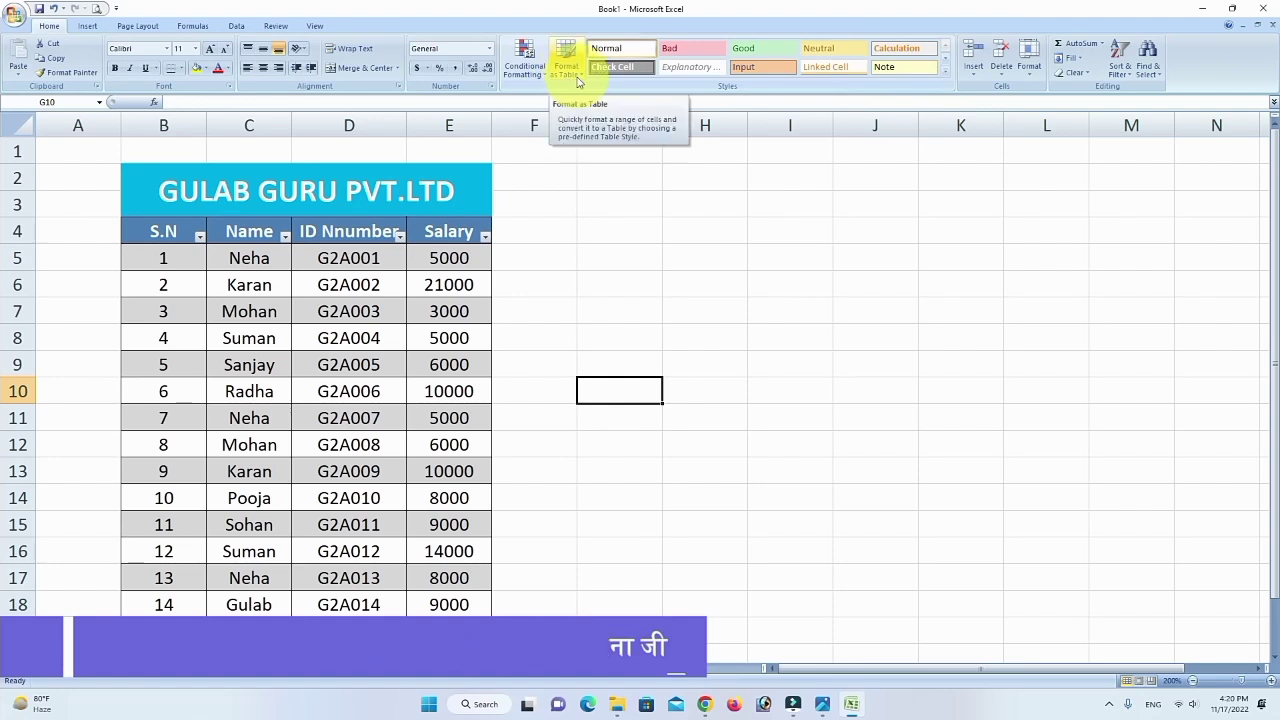
{"action": "left_click", "coordinate": [187, 671]}
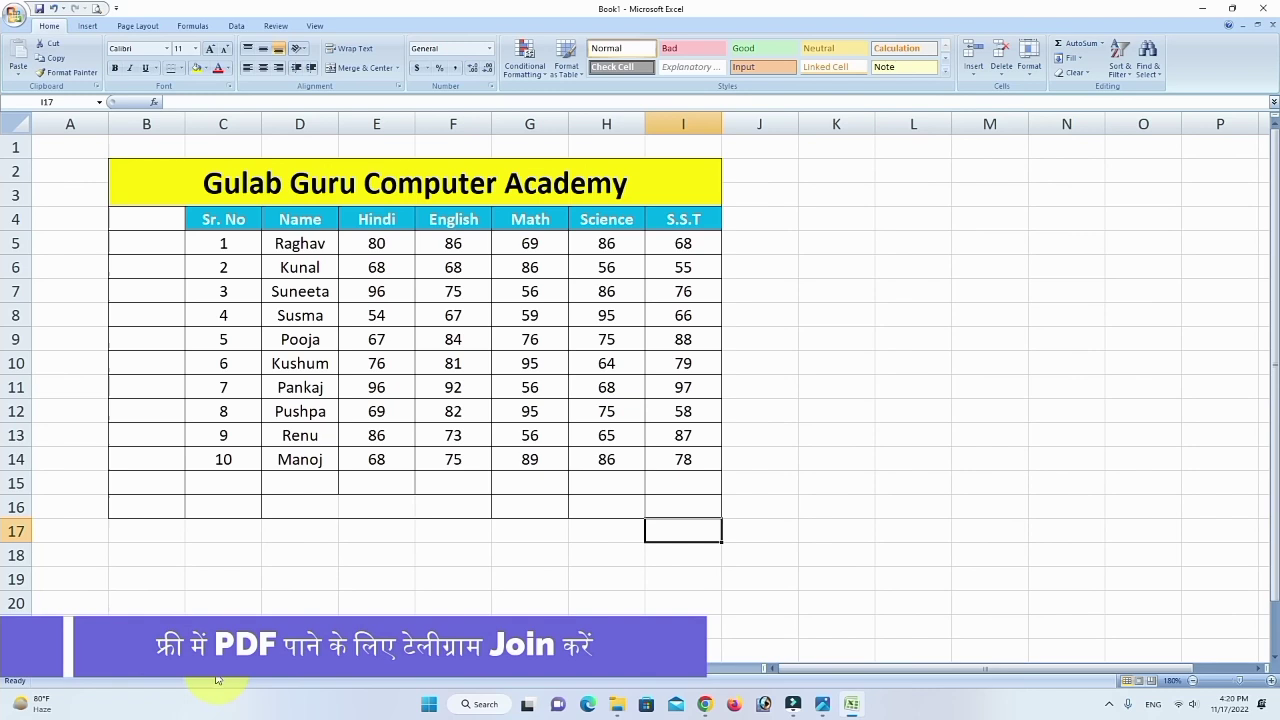
{"action": "left_click", "coordinate": [241, 668]}
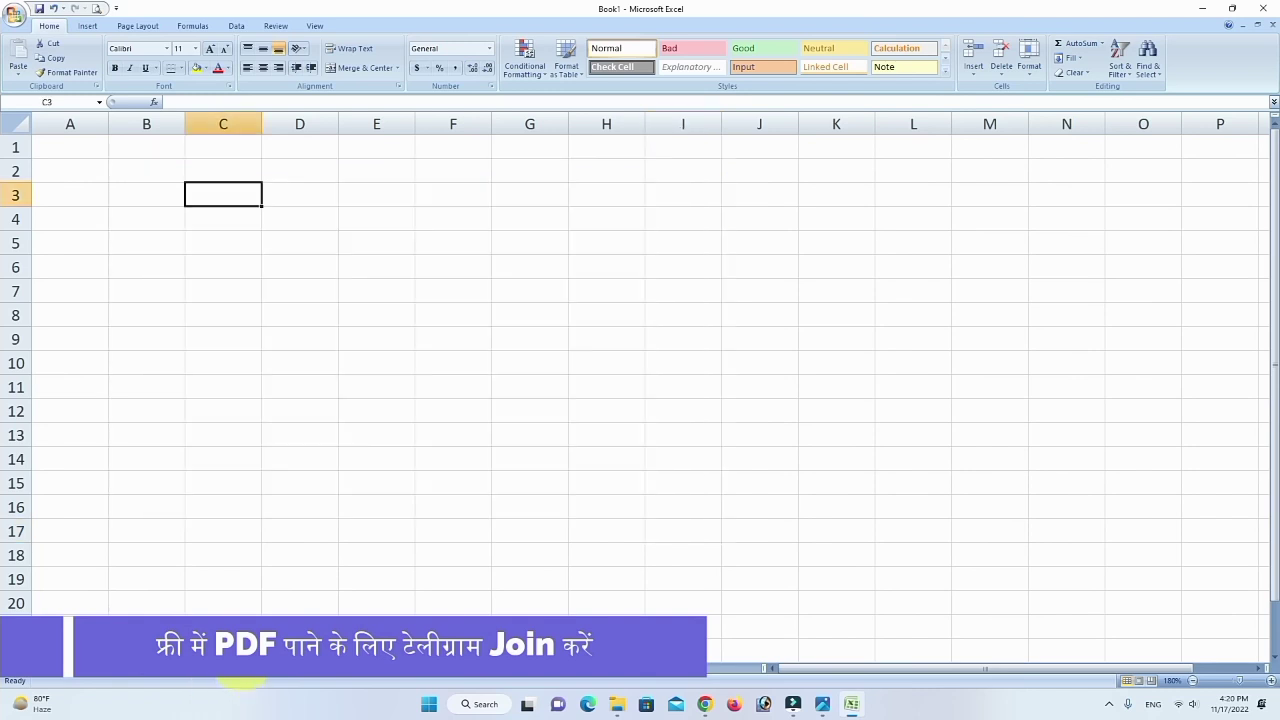
{"action": "left_click", "coordinate": [182, 670]}
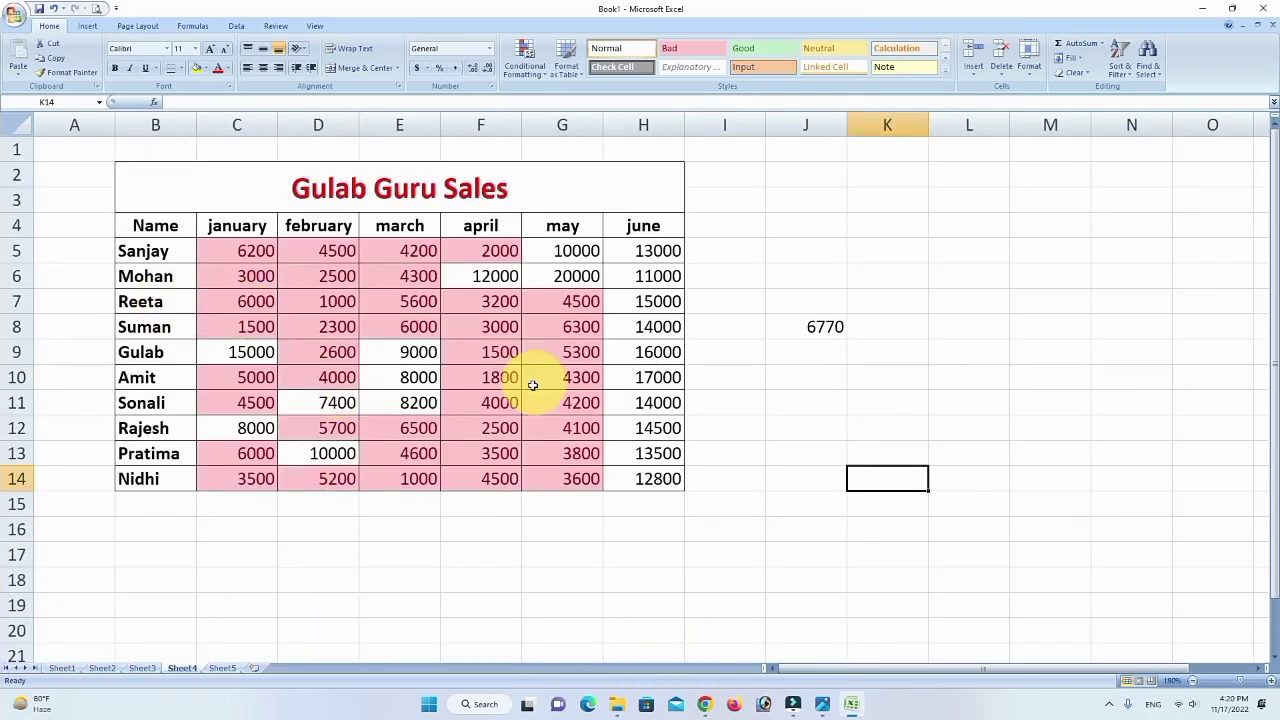
{"action": "left_click", "coordinate": [145, 669]}
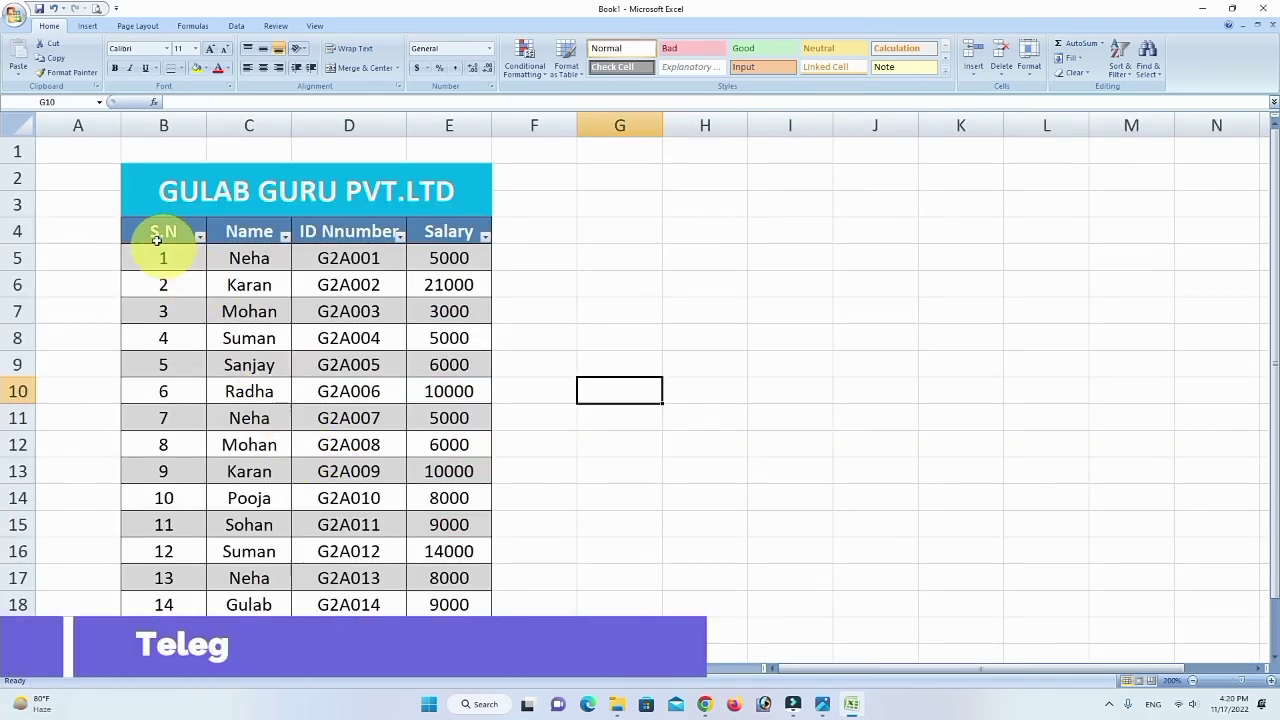
Restyle the table B4:E19 with the first Light table style, plain without colors or banding.
{"action": "left_click_drag", "start_coordinate": [157, 240], "coordinate": [440, 604]}
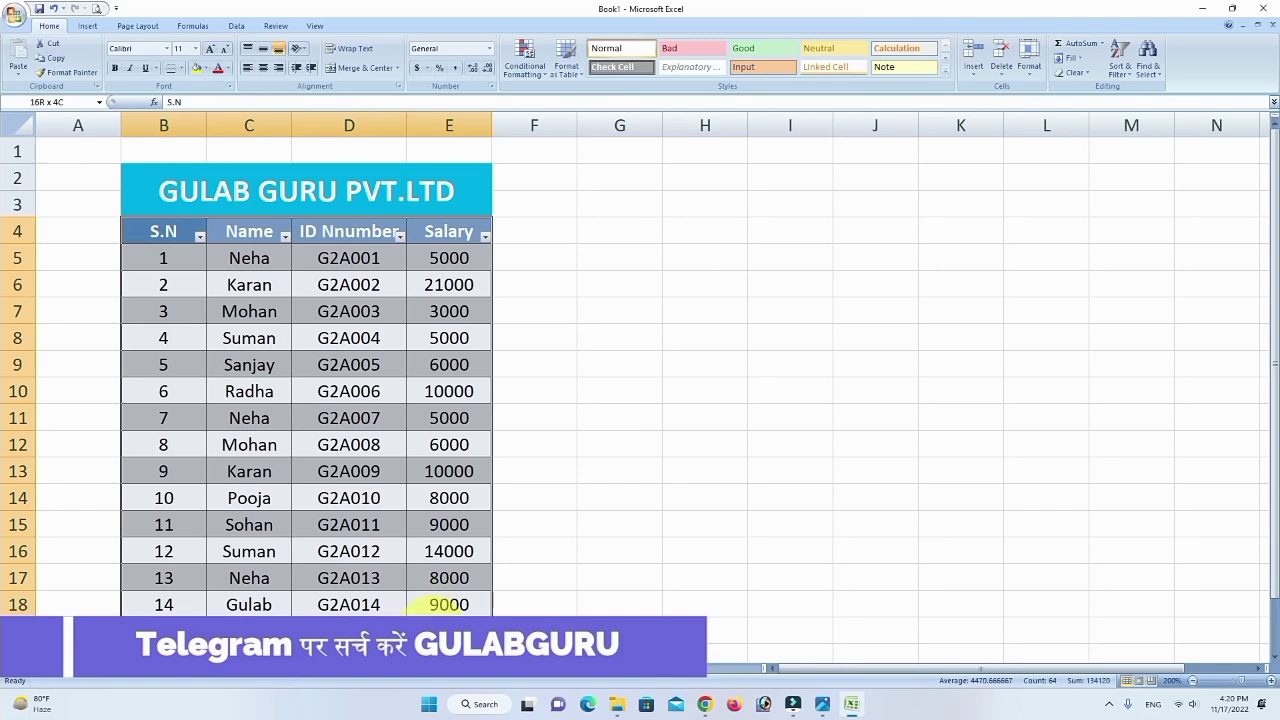
{"action": "left_click", "coordinate": [363, 25]}
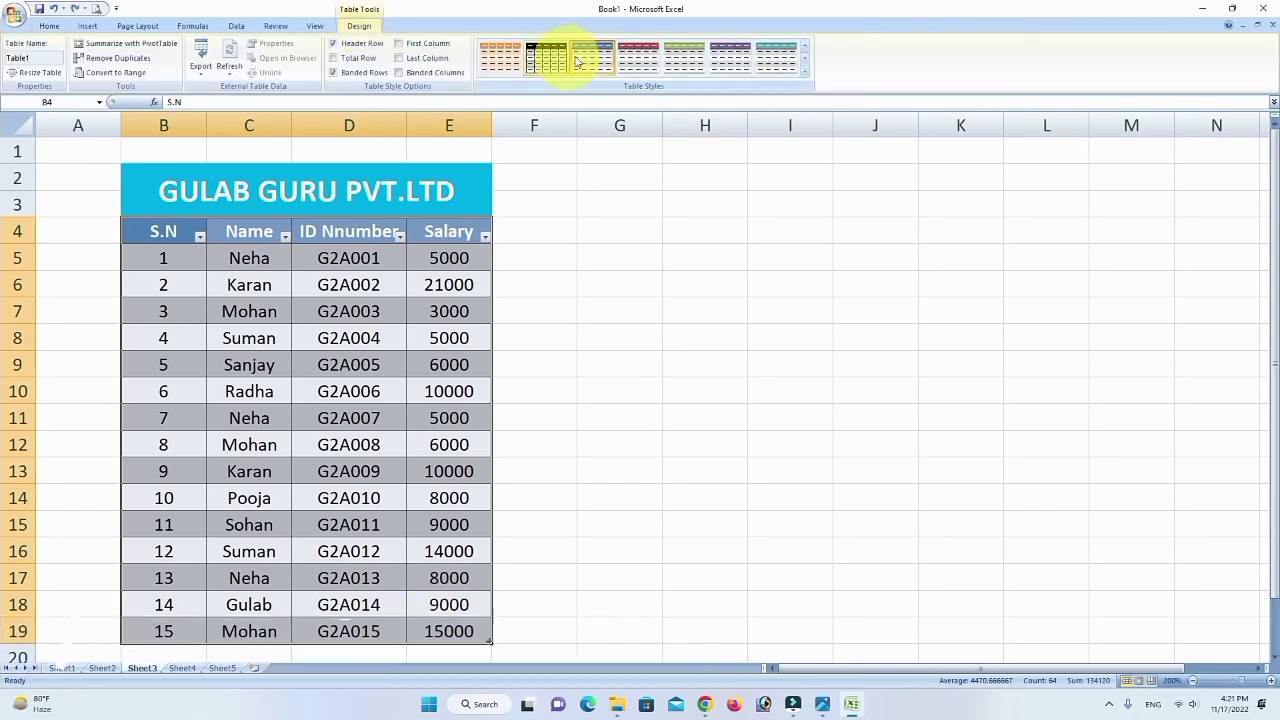
{"action": "scroll", "coordinate": [606, 61], "scroll_direction": "up", "scroll_amount": 3}
{"action": "scroll", "coordinate": [500, 44], "scroll_direction": "down", "scroll_amount": 1}
{"action": "left_click", "coordinate": [361, 27]}
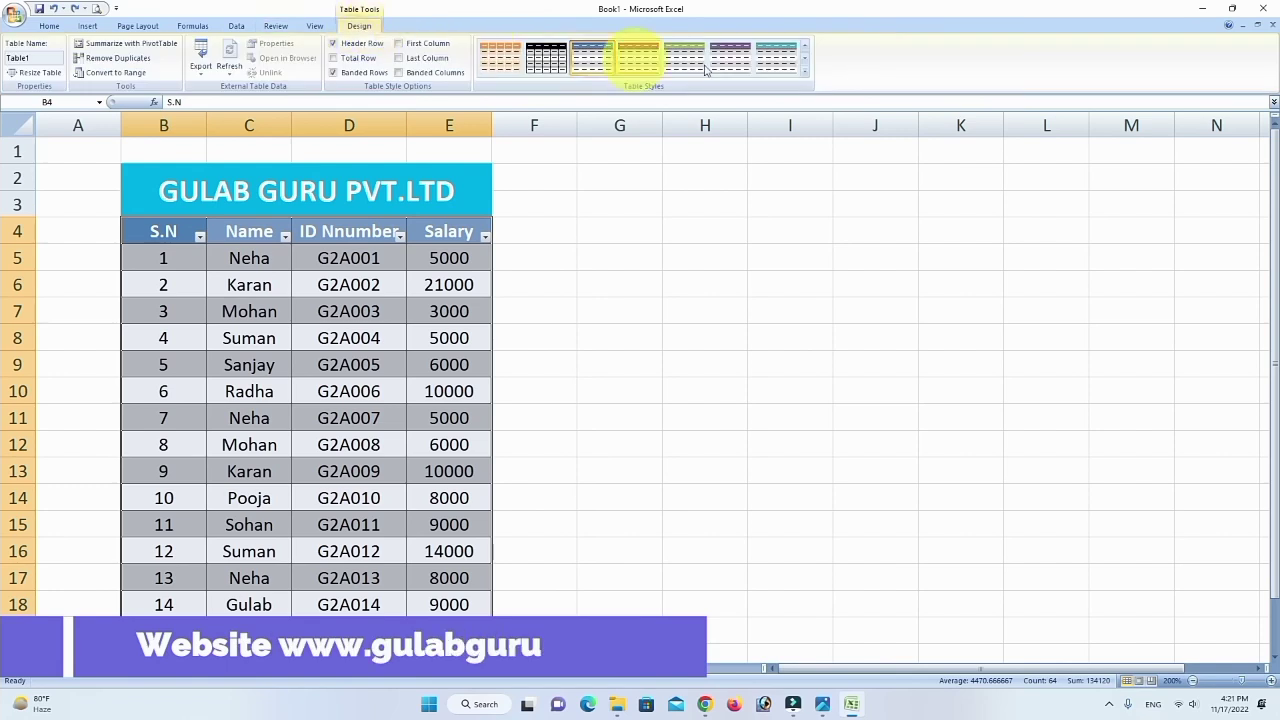
{"action": "left_click", "coordinate": [804, 72]}
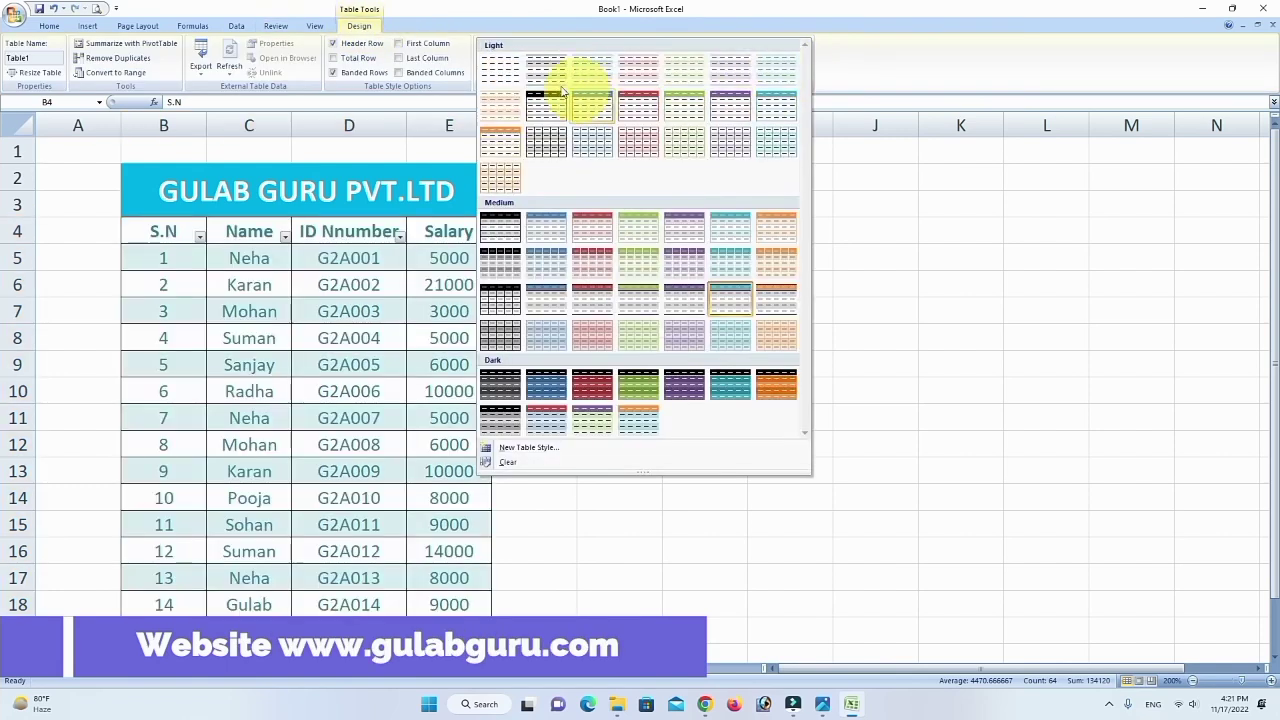
{"action": "left_click", "coordinate": [512, 74]}
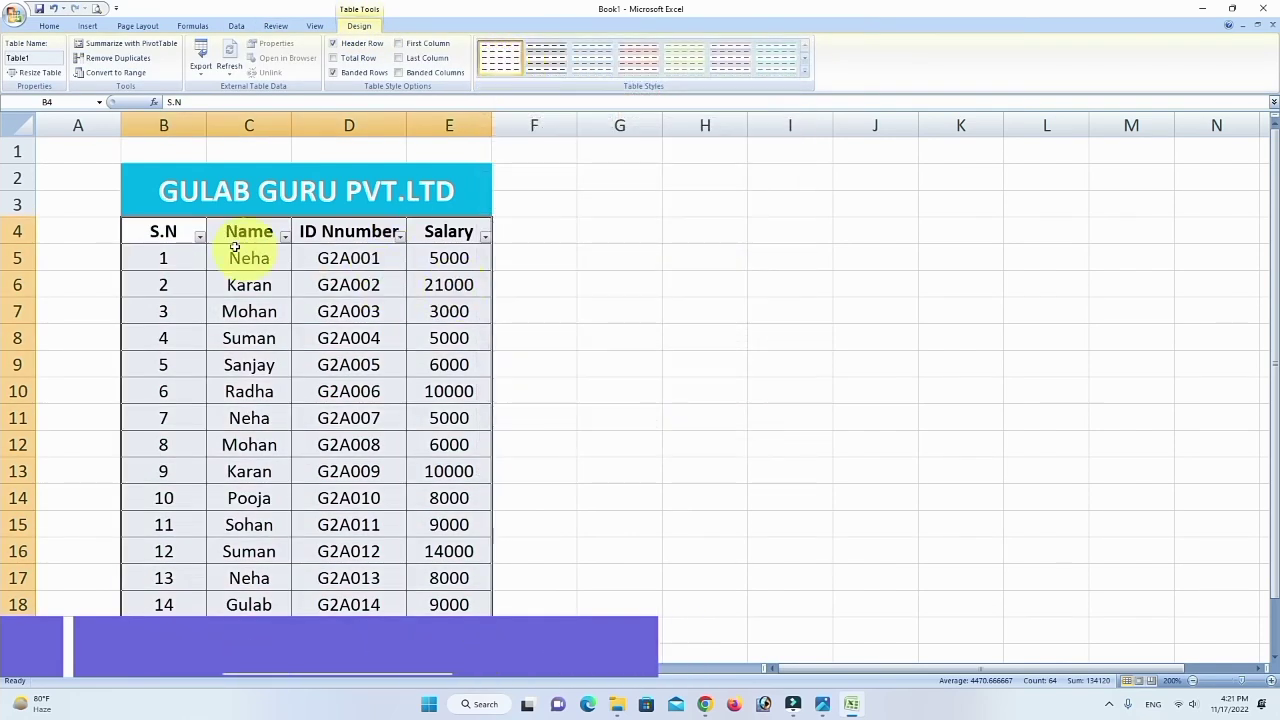
Convert the table B4:E19 to a normal range, removing its filter controls.
{"action": "left_click", "coordinate": [200, 238]}
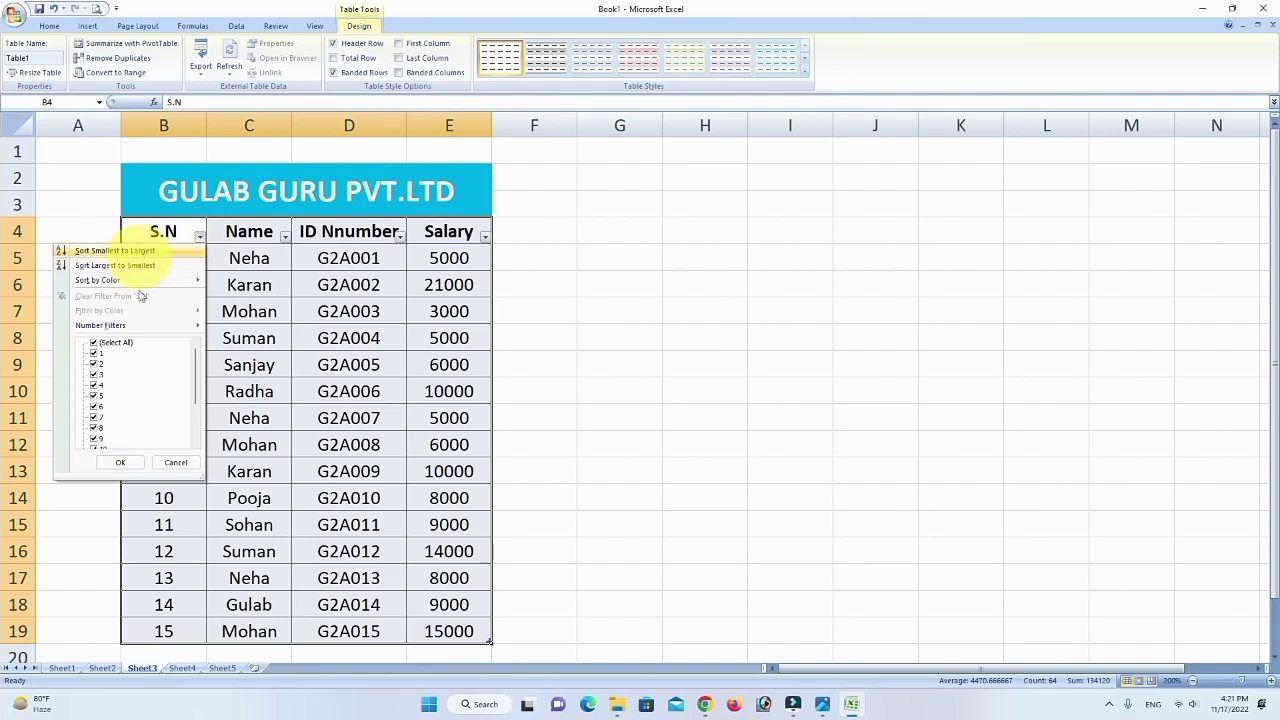
{"action": "left_click", "coordinate": [199, 239]}
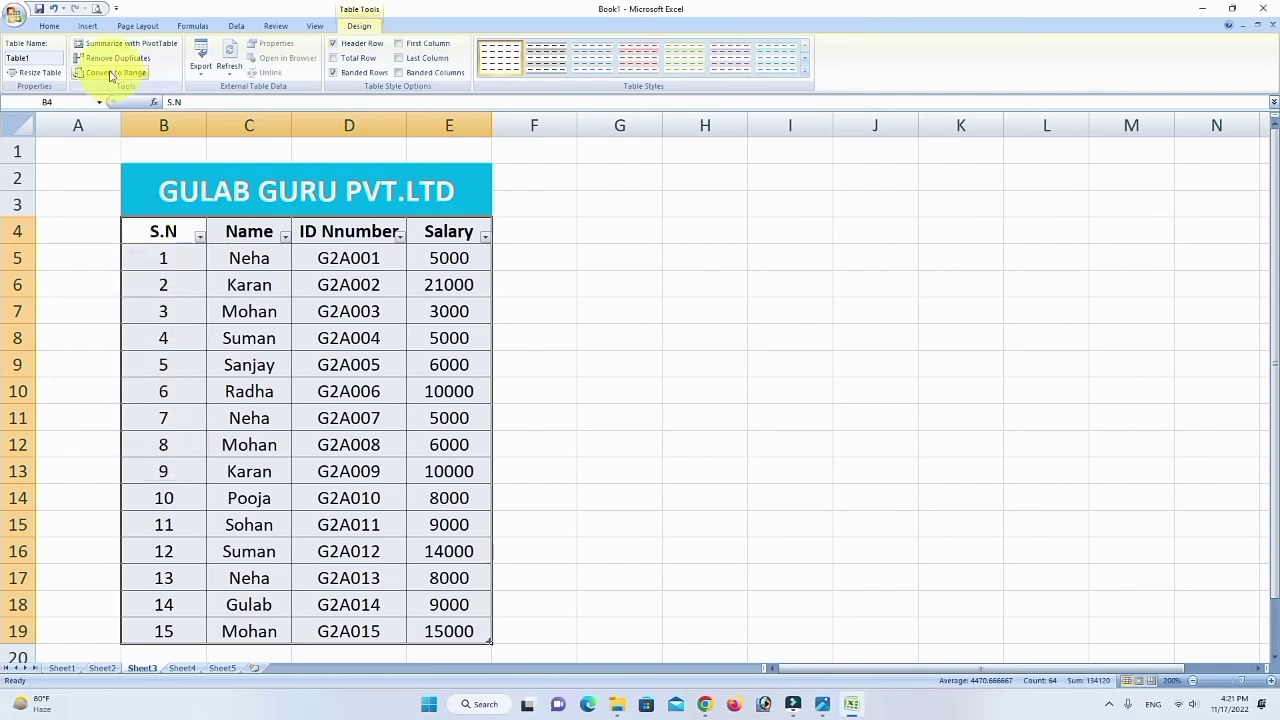
{"action": "left_click", "coordinate": [111, 75]}
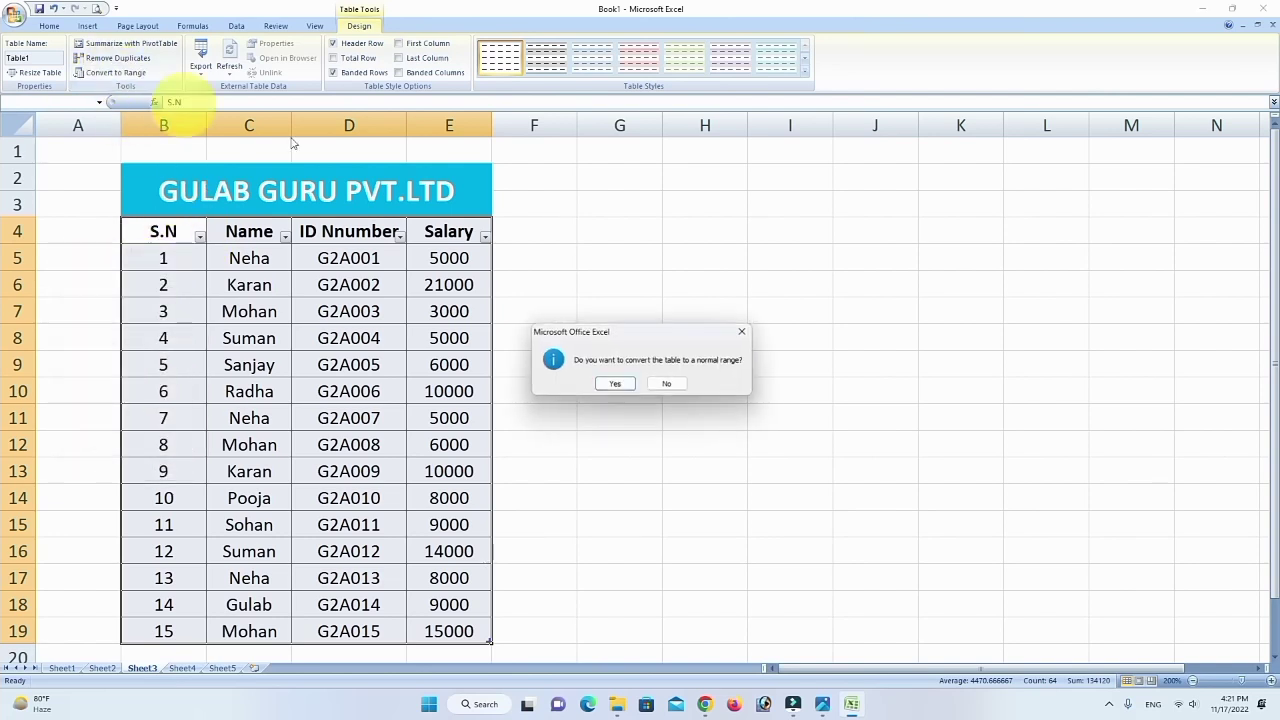
{"action": "left_click", "coordinate": [613, 385]}
{"action": "left_click", "coordinate": [694, 414]}
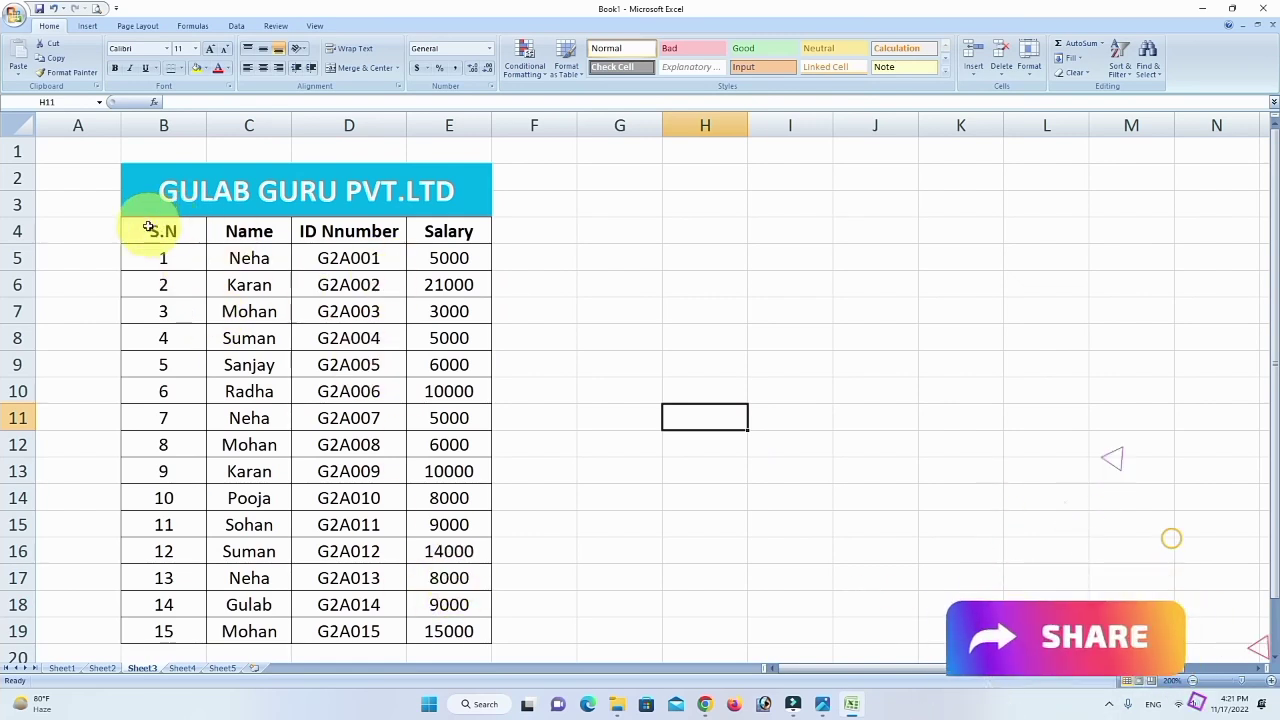
Fill the header cells B4:E4 with the standard light blue color.
{"action": "left_click_drag", "start_coordinate": [149, 229], "coordinate": [432, 231]}
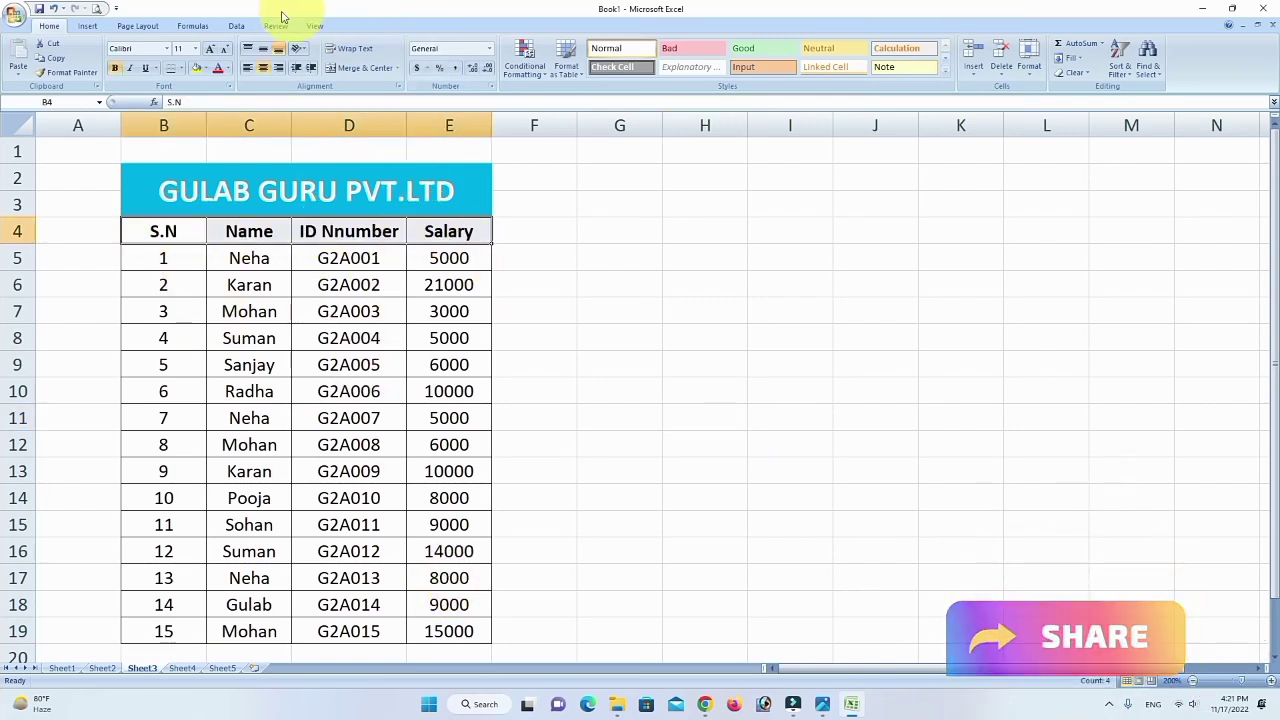
{"action": "left_click", "coordinate": [205, 68]}
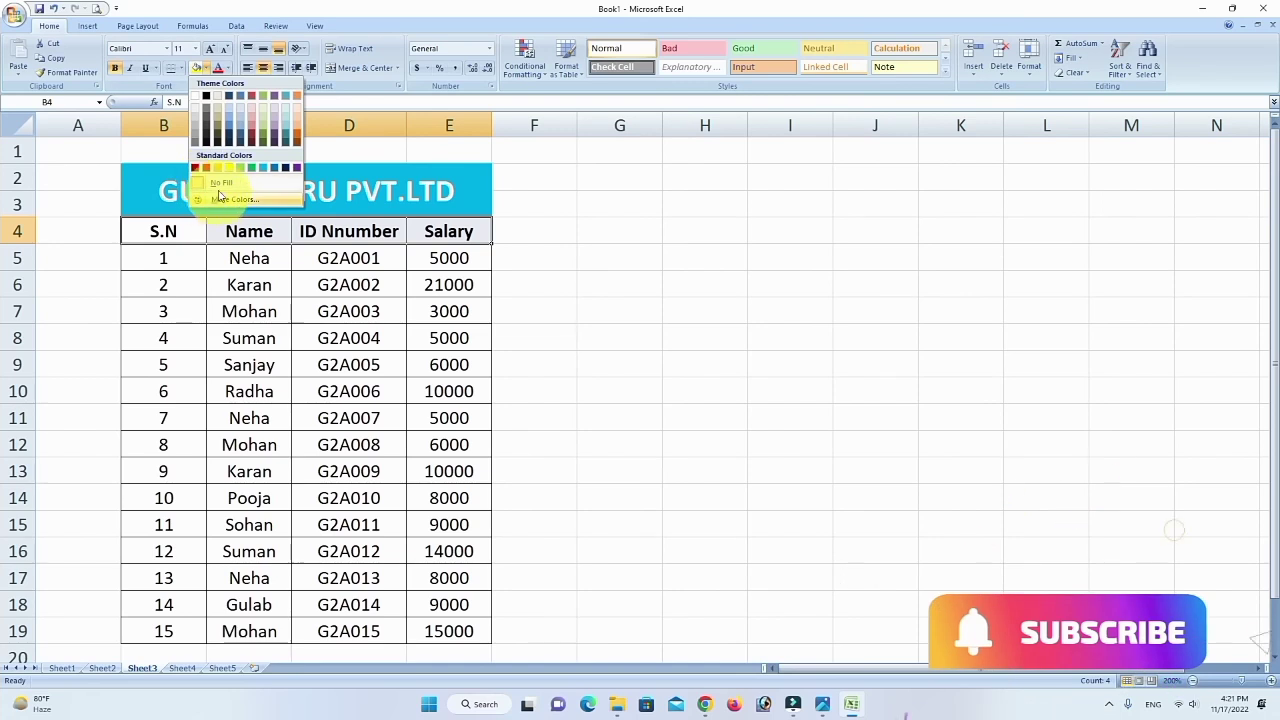
{"action": "left_click", "coordinate": [263, 168]}
{"action": "left_click", "coordinate": [703, 336]}
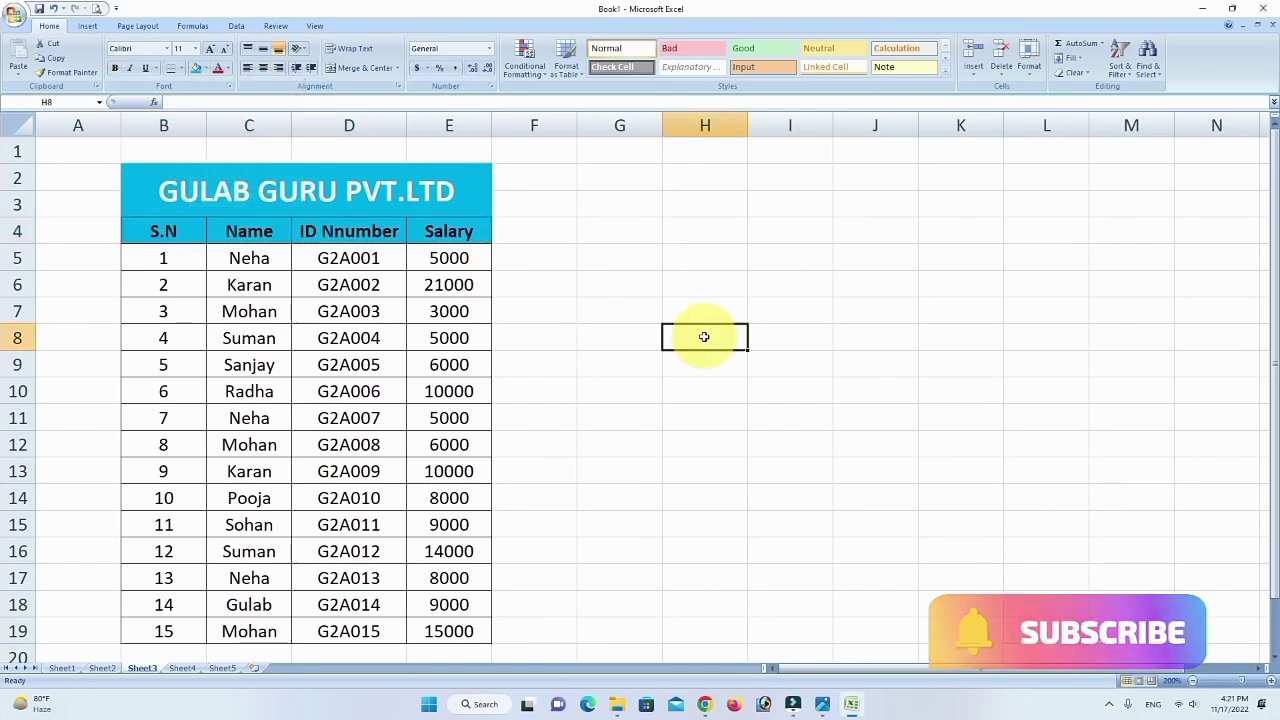
{"action": "left_click", "coordinate": [572, 68]}
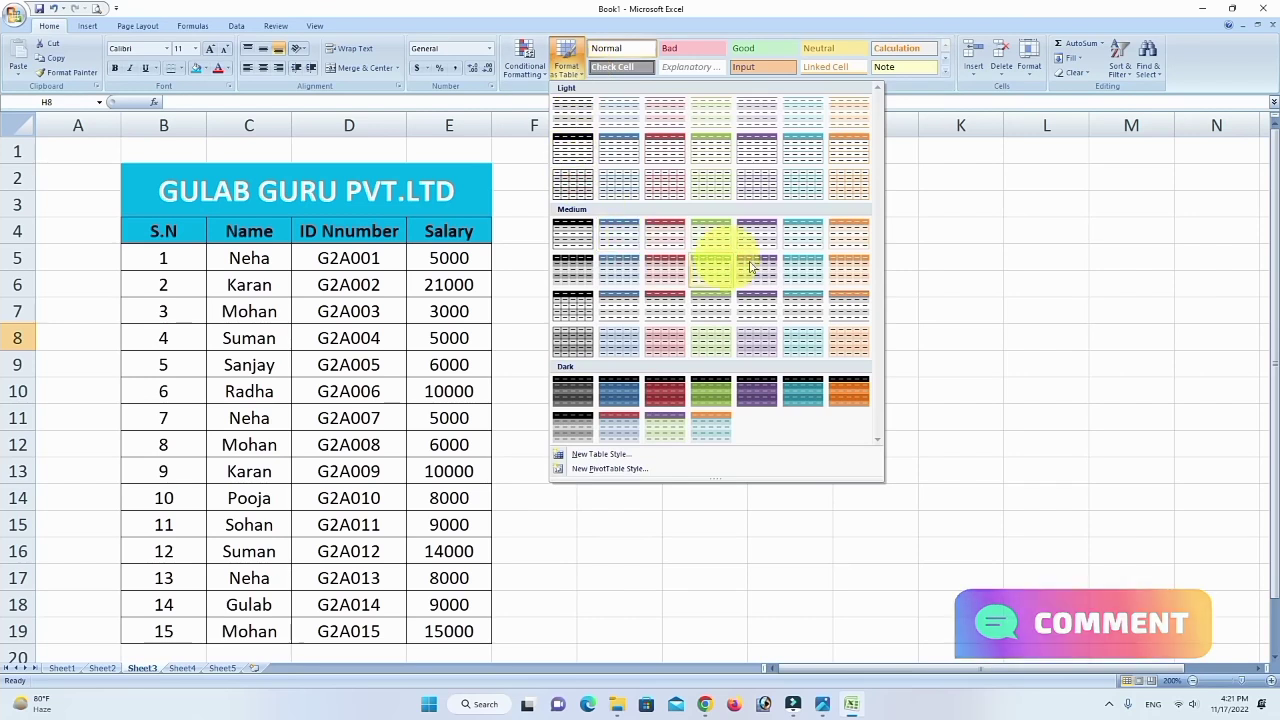
{"action": "left_click", "coordinate": [938, 369]}
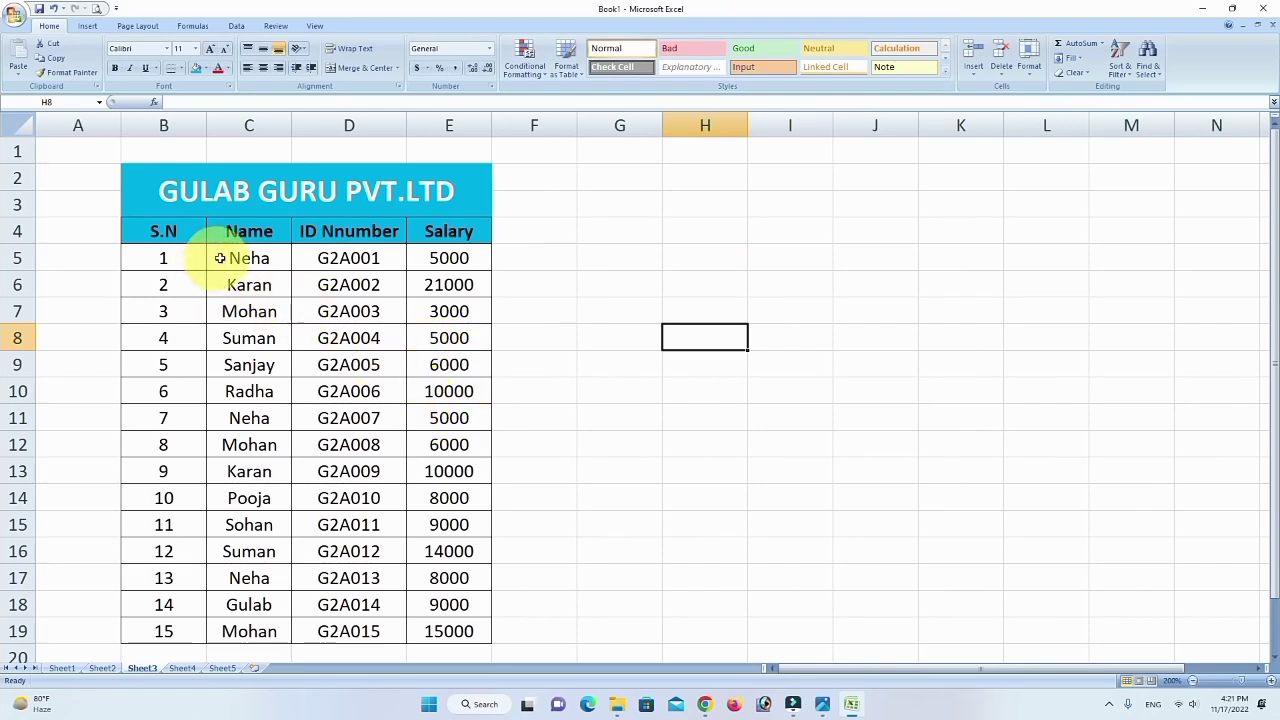
{"action": "left_click_drag", "start_coordinate": [229, 285], "coordinate": [427, 289]}
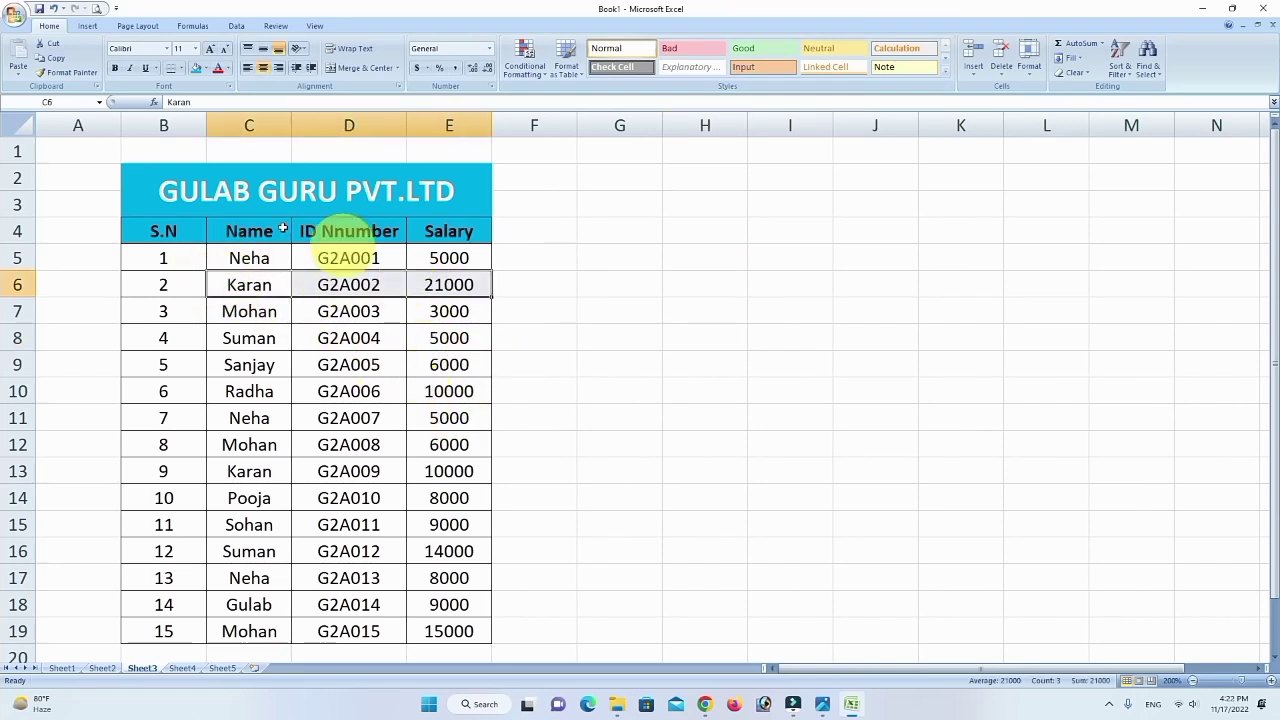
Apply the green Accent3 cell style to the header cells B4:E4.
{"action": "left_click_drag", "start_coordinate": [160, 231], "coordinate": [445, 231]}
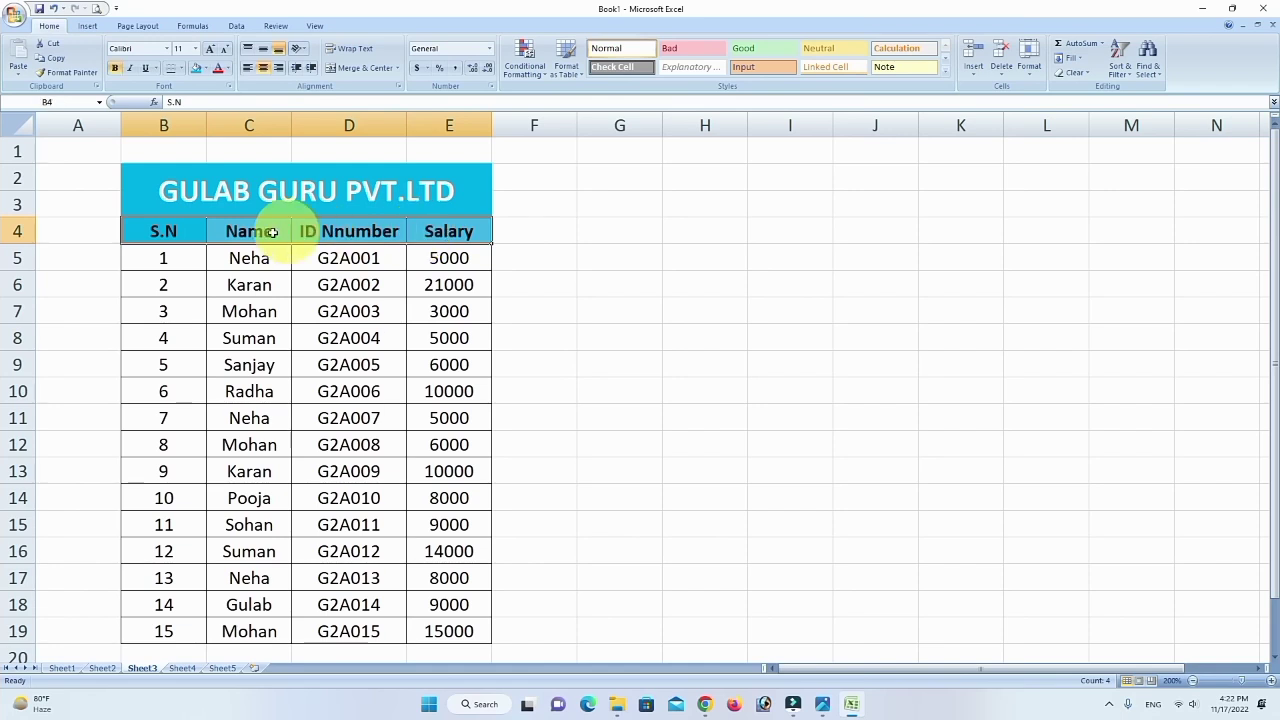
{"action": "left_click", "coordinate": [941, 74]}
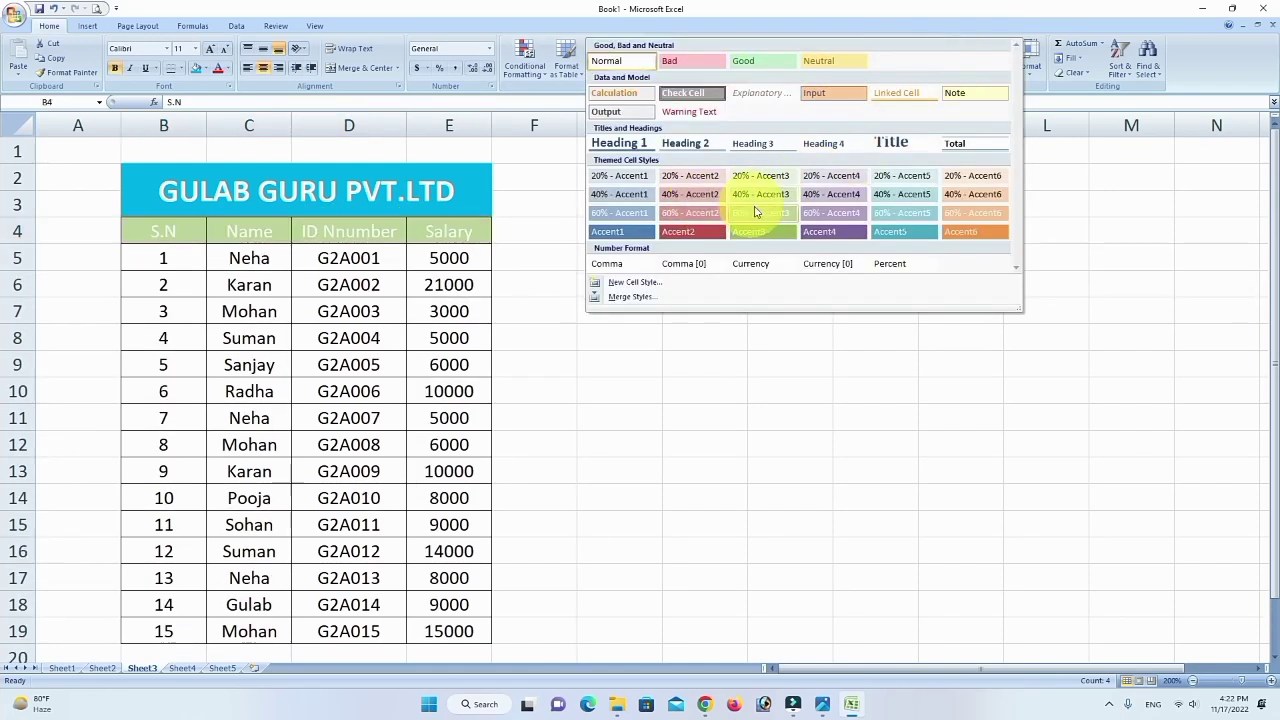
{"action": "left_click", "coordinate": [767, 231]}
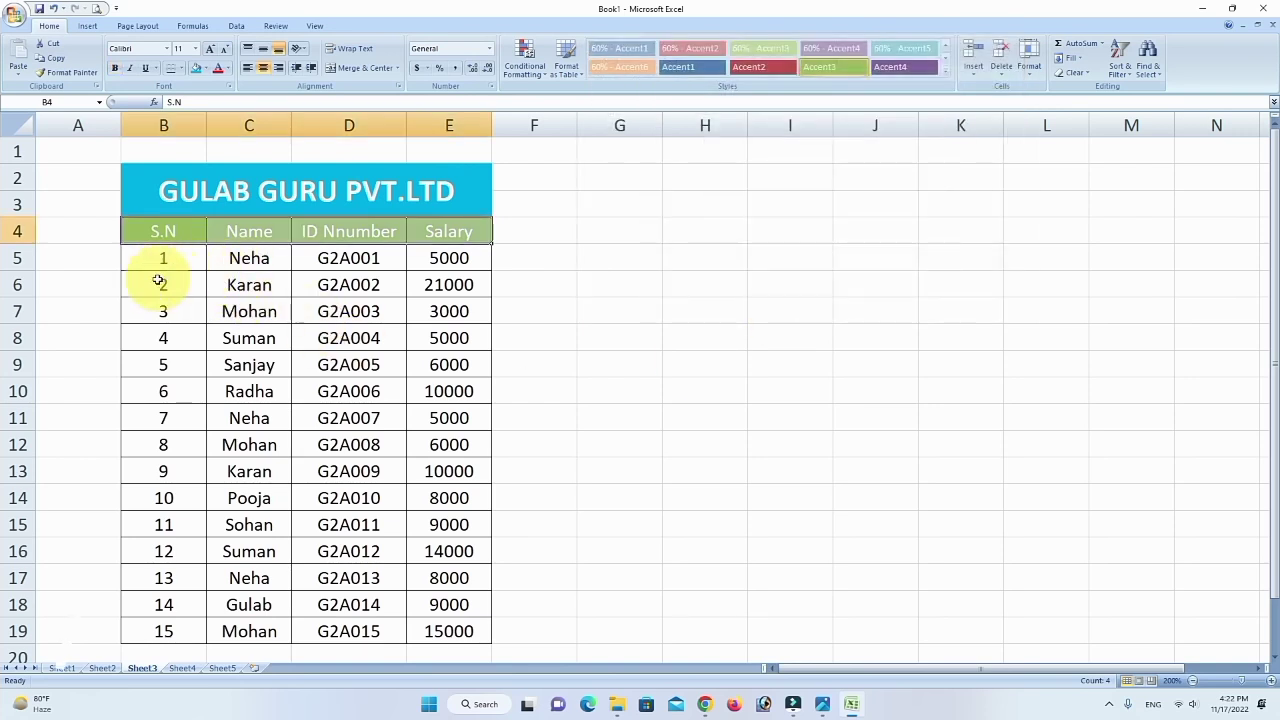
Apply the Linked Cell style to row cells B6:E6 and the Input style to B8:E8.
{"action": "left_click_drag", "start_coordinate": [158, 281], "coordinate": [448, 284]}
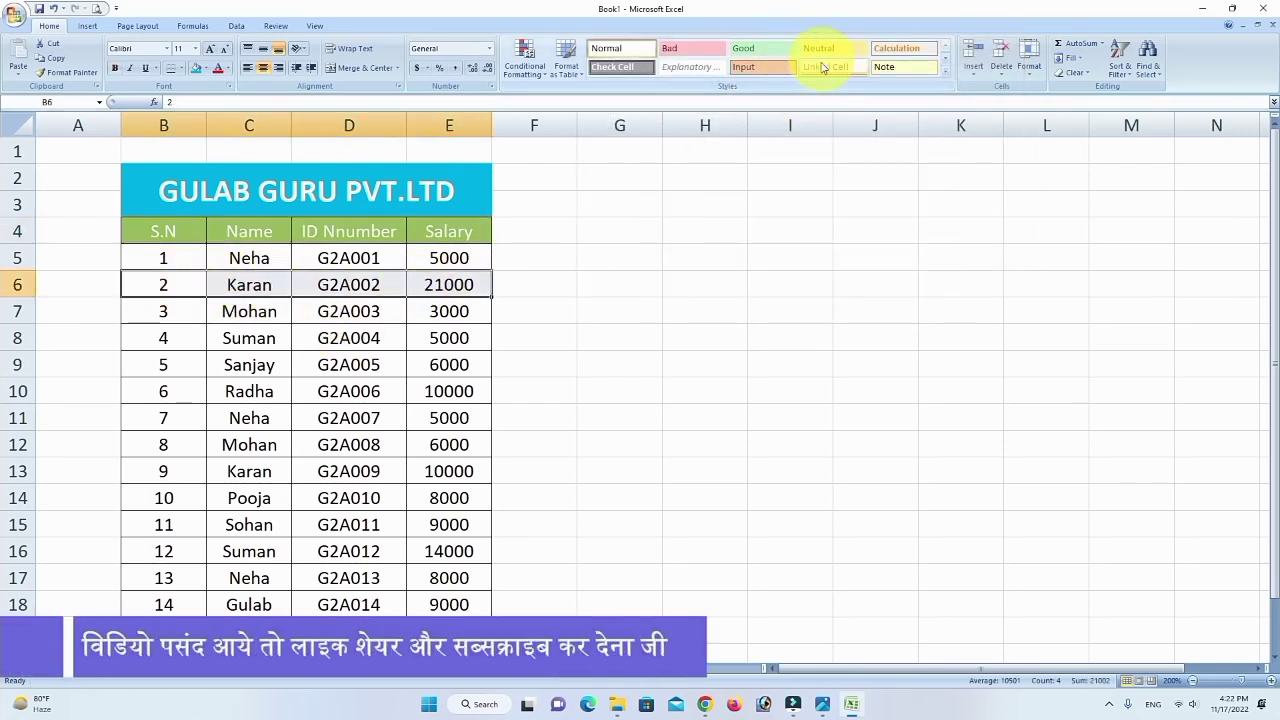
{"action": "left_click", "coordinate": [822, 66]}
{"action": "left_click_drag", "start_coordinate": [163, 338], "coordinate": [430, 341]}
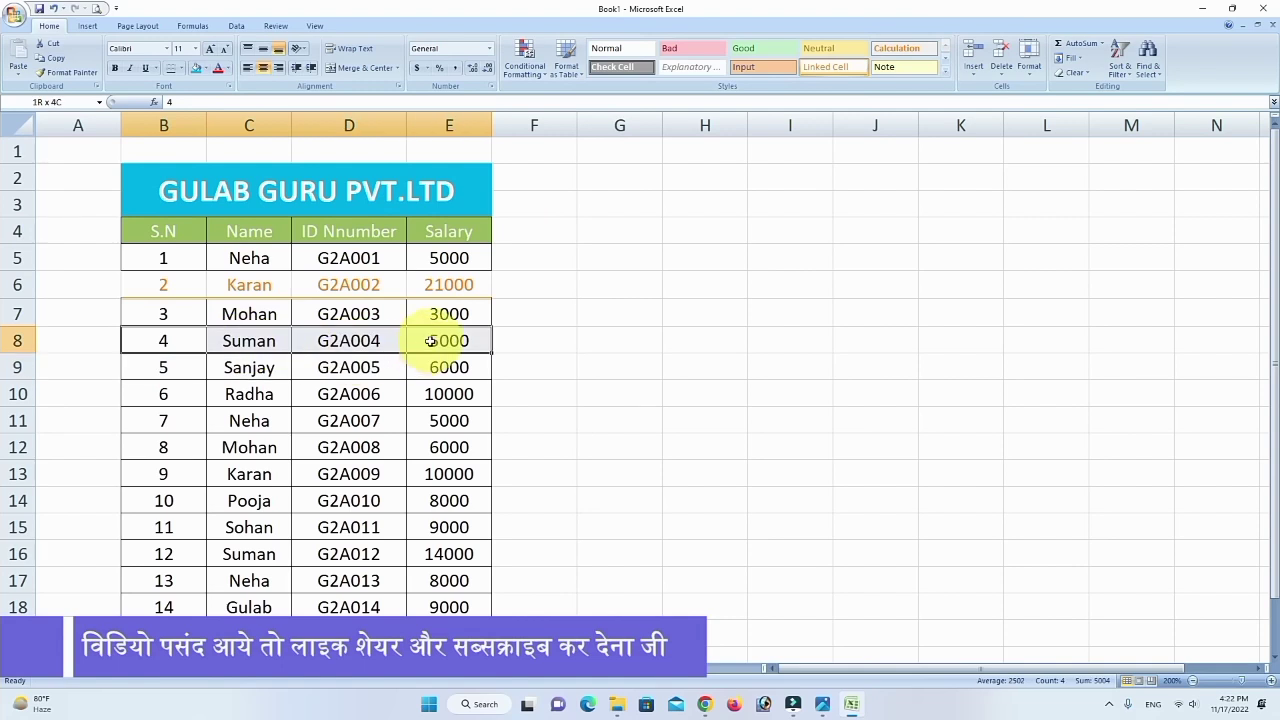
{"action": "left_click", "coordinate": [742, 67]}
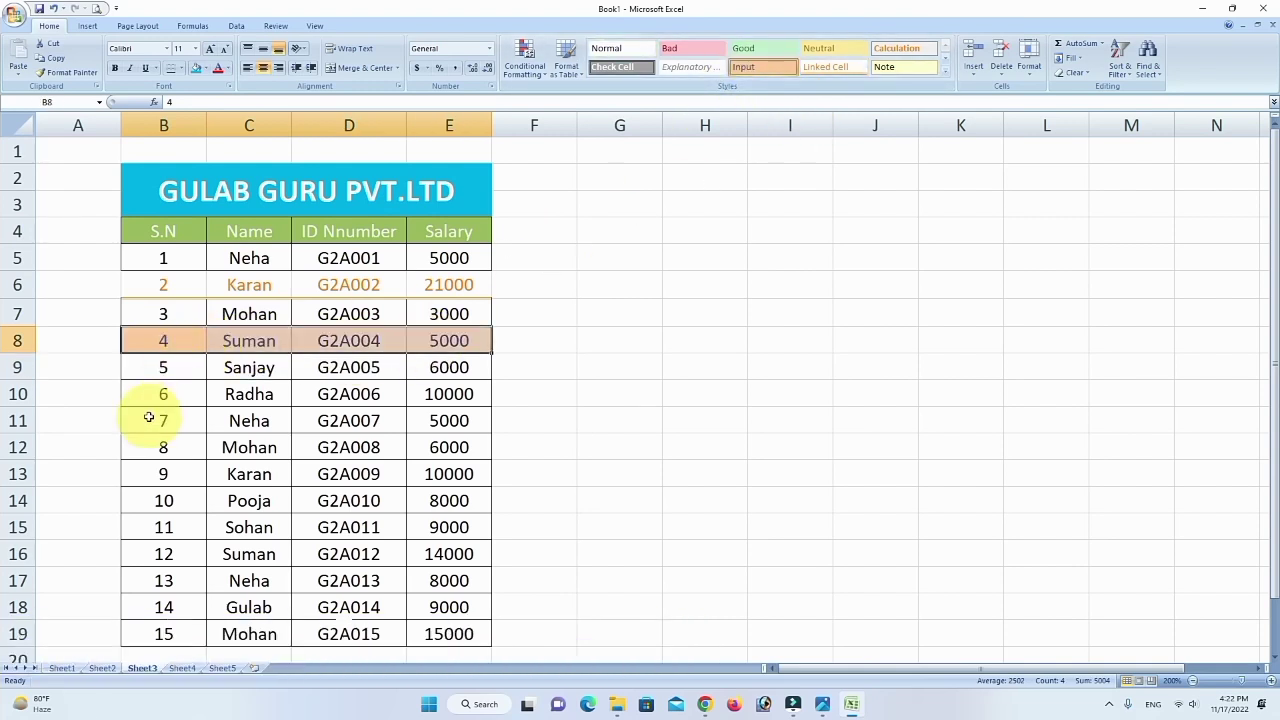
Apply the Calculation style to row cells B11:E11 and the purple Accent4 style to B13:E13.
{"action": "left_click_drag", "start_coordinate": [148, 418], "coordinate": [417, 418]}
{"action": "left_click", "coordinate": [886, 50]}
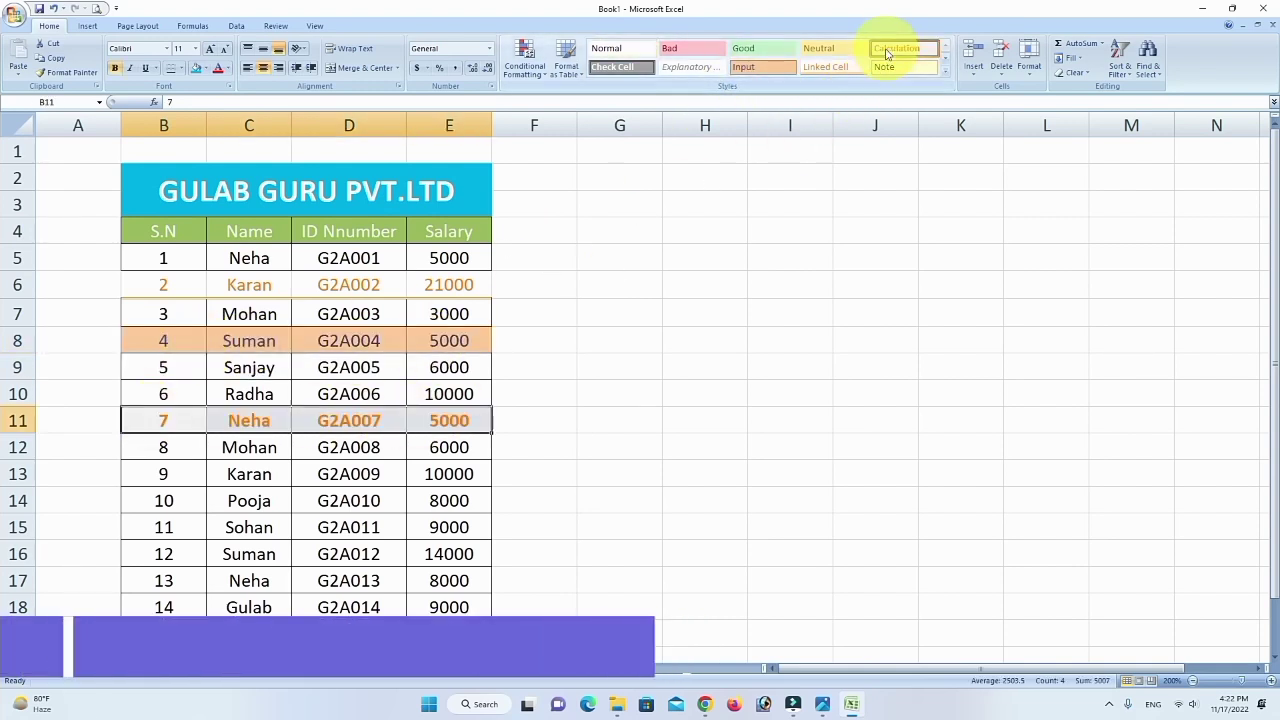
{"action": "left_click_drag", "start_coordinate": [134, 476], "coordinate": [413, 476]}
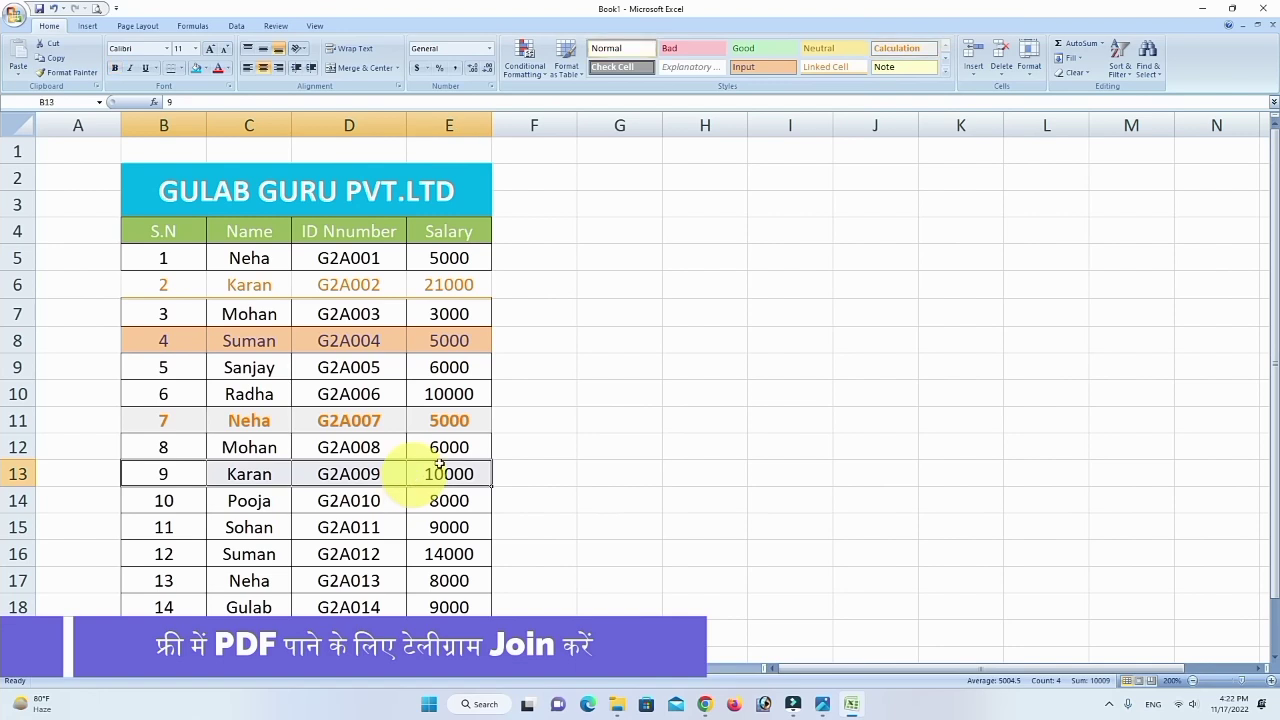
{"action": "left_click", "coordinate": [945, 70]}
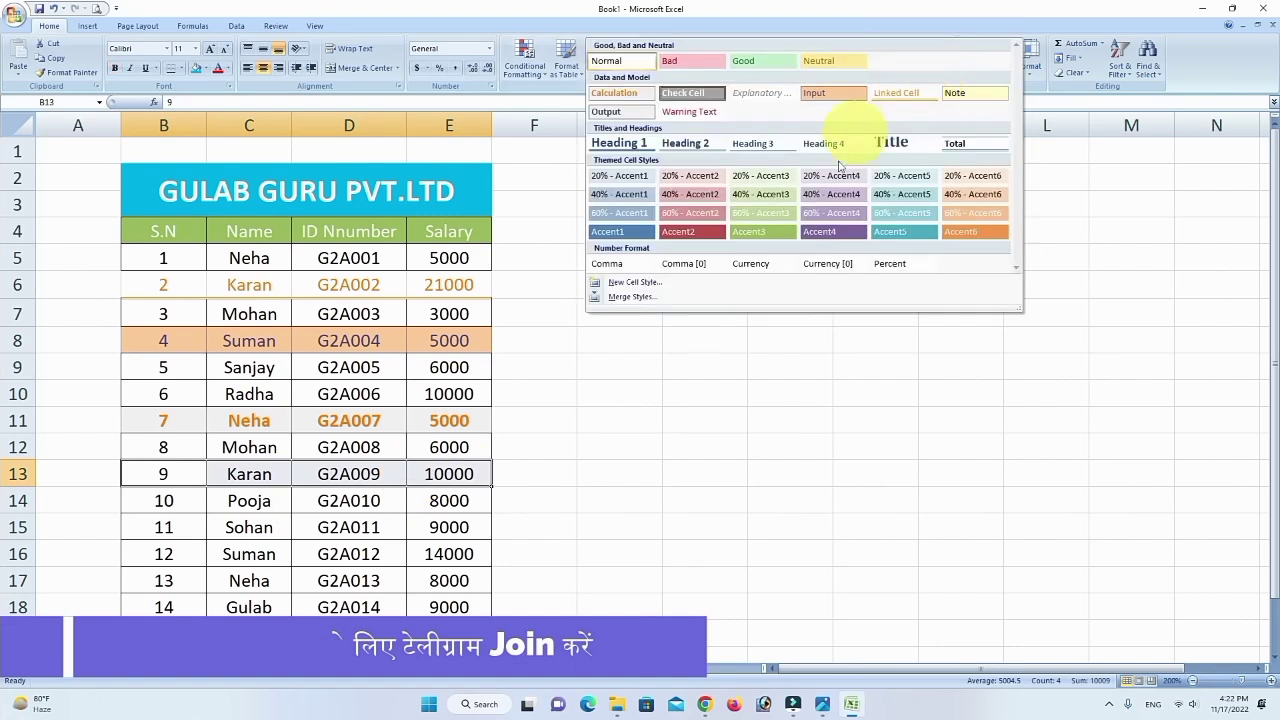
{"action": "left_click", "coordinate": [820, 231]}
{"action": "left_click", "coordinate": [638, 468]}
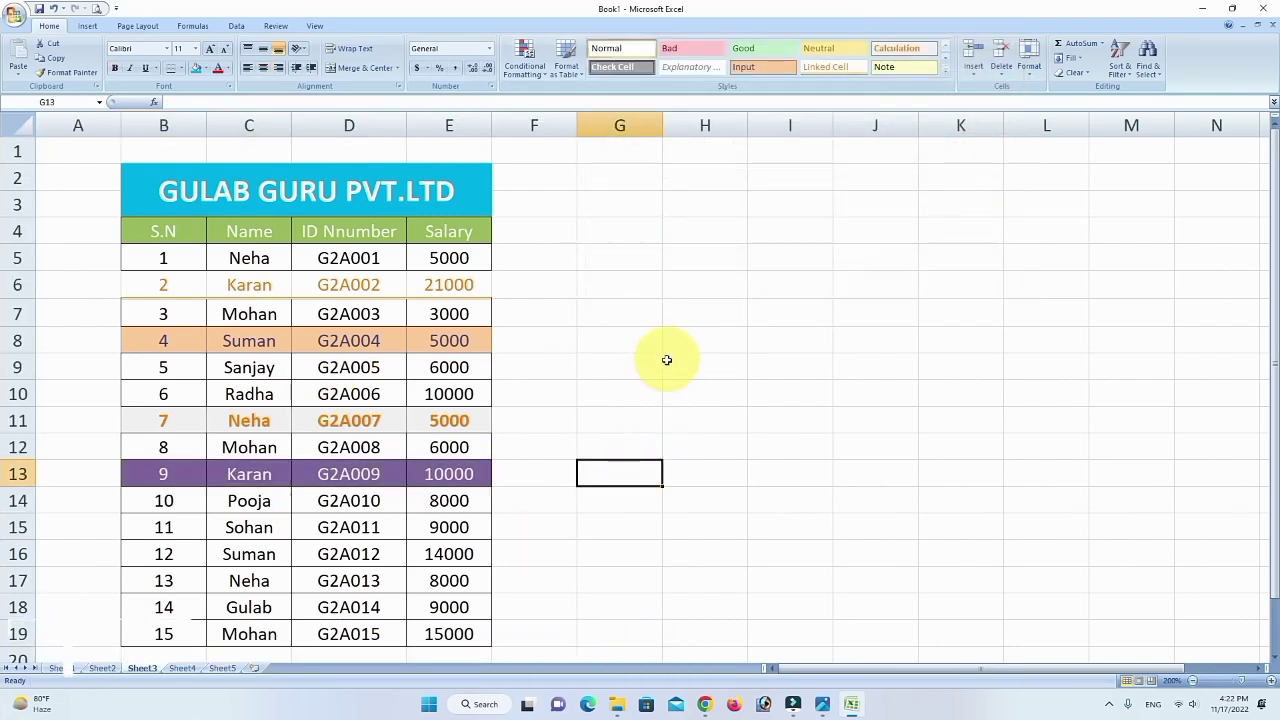